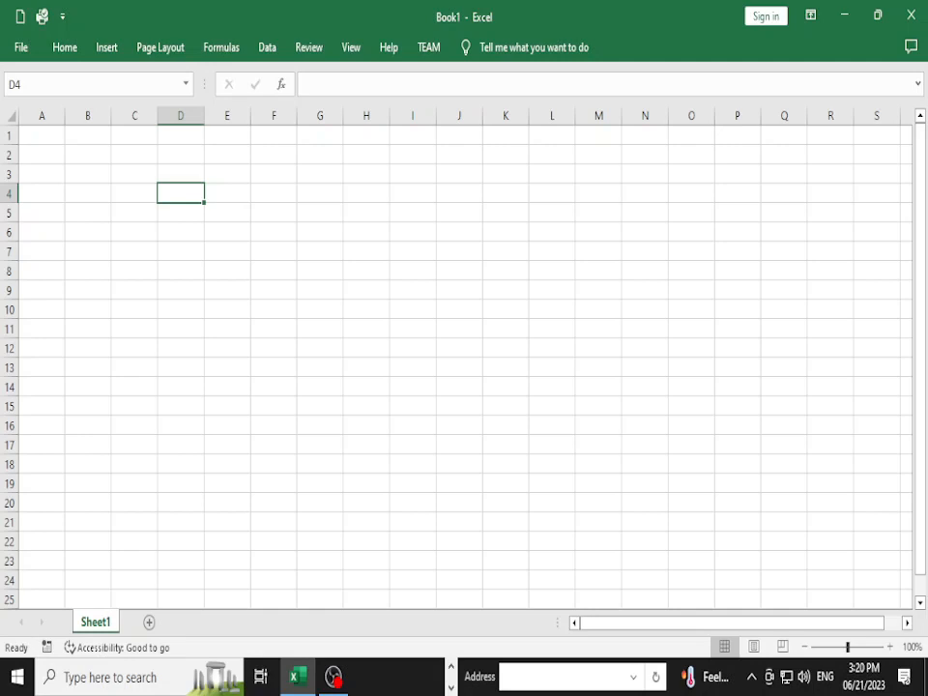
Step: Widen columns A and B to more than one and a half times the default width, column A slightly wider than B
scroll(464, 357, up, 4)
key(ctrl+Home)
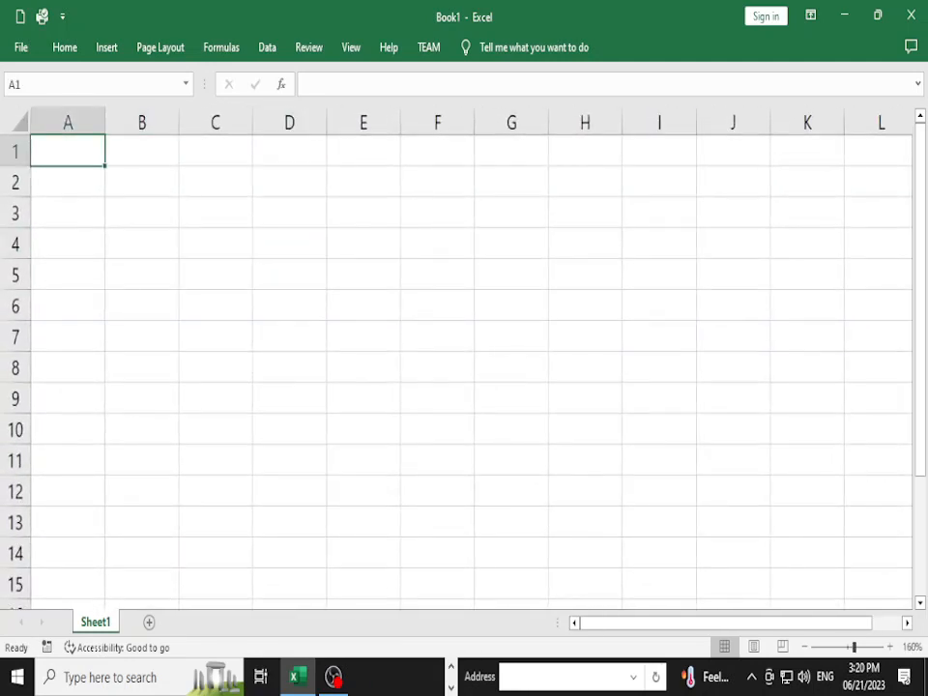
drag(104, 122, 139, 122)
drag(213, 122, 260, 122)
drag(138, 122, 163, 121)
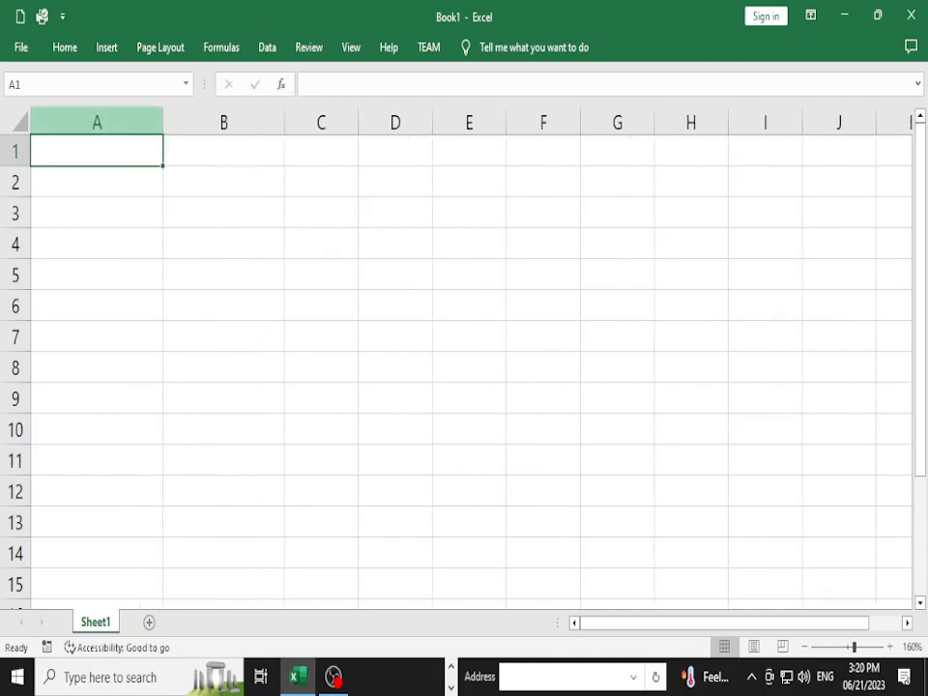
Step: Enter the column headers Category in A1 and Sale in B1
text(Category)
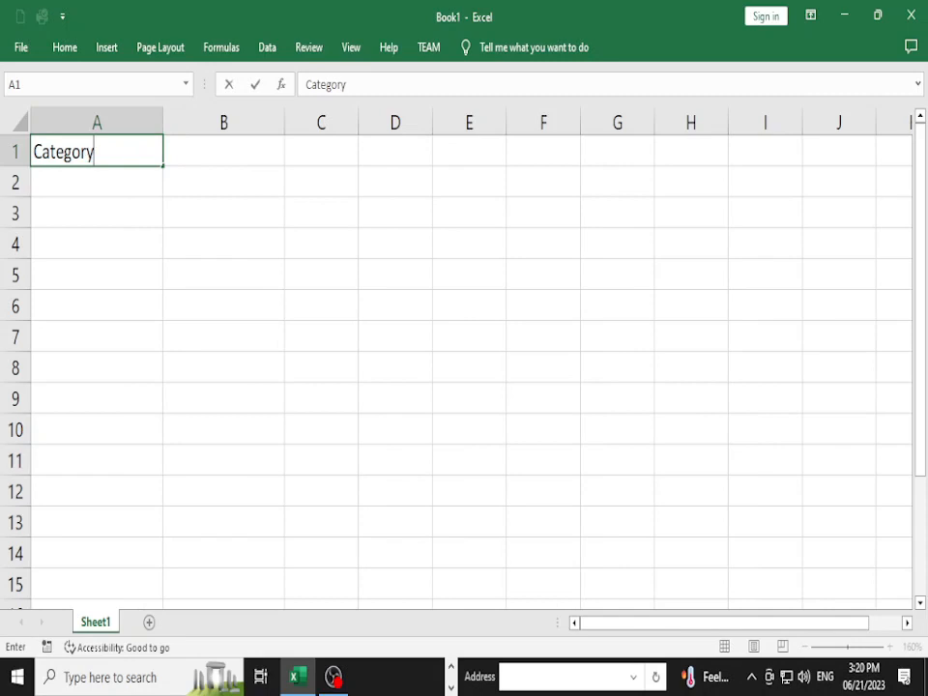
key(Return)
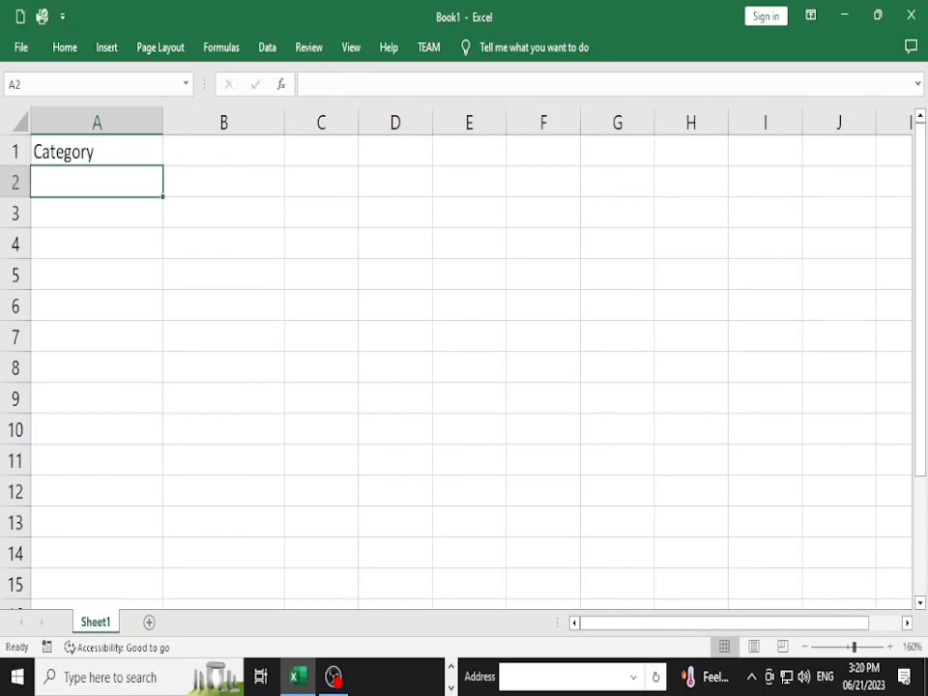
click(878, 15)
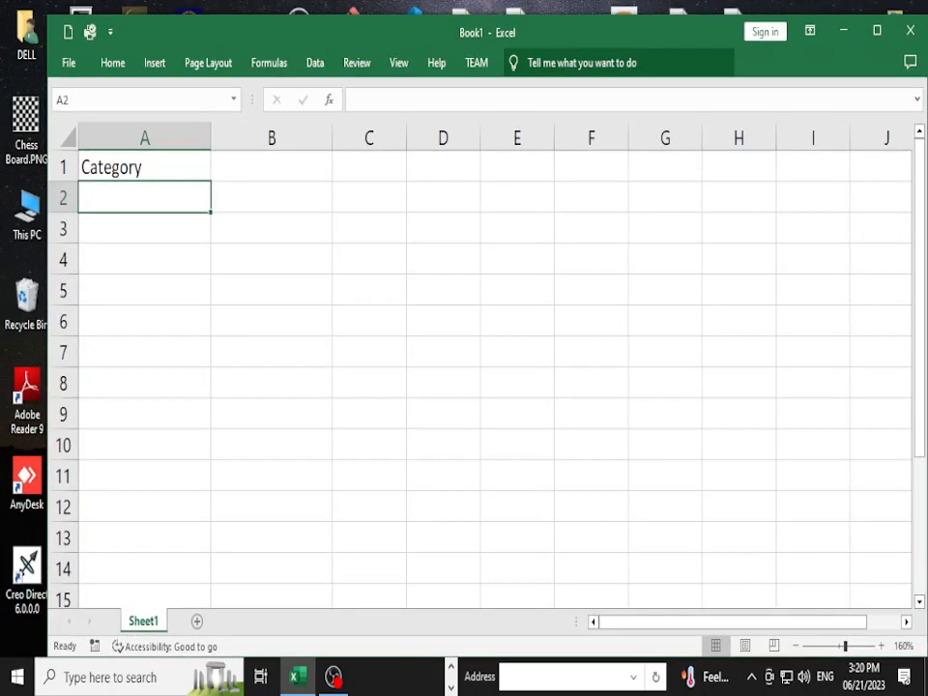
drag(638, 31, 615, 29)
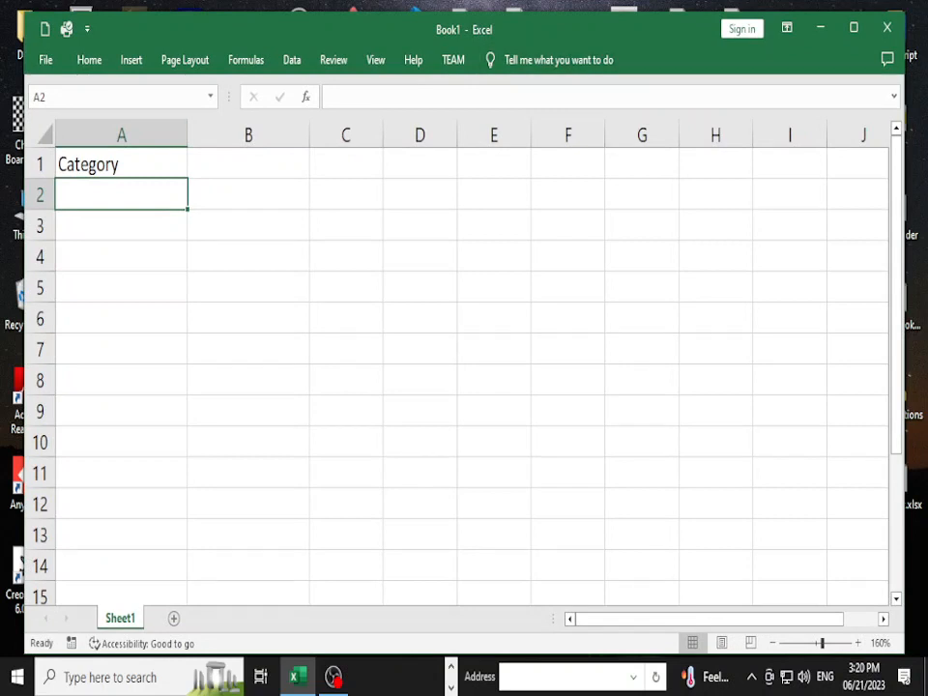
click(249, 164)
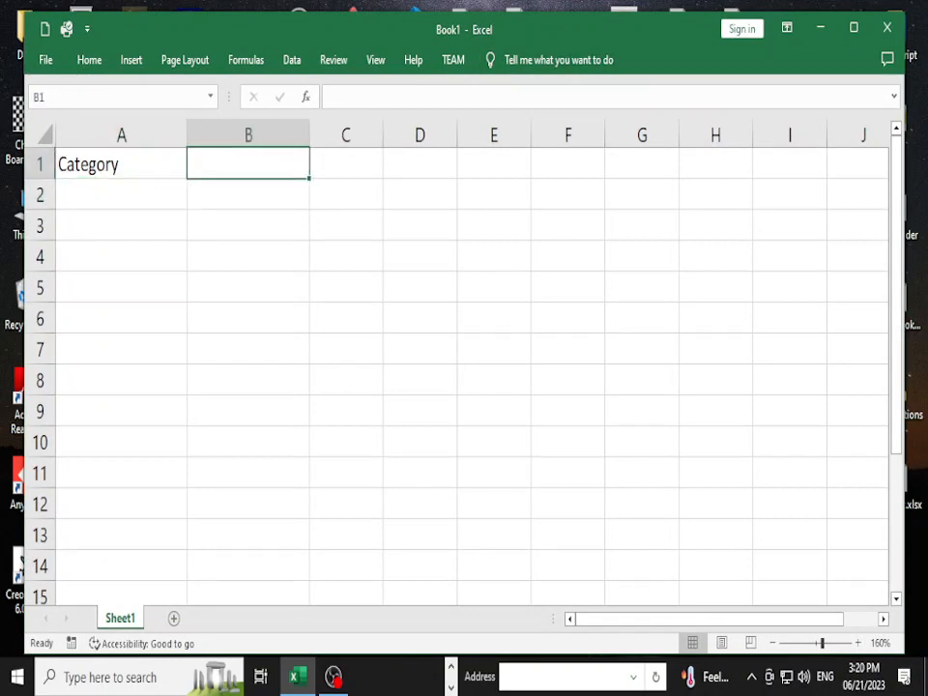
text(Sale)
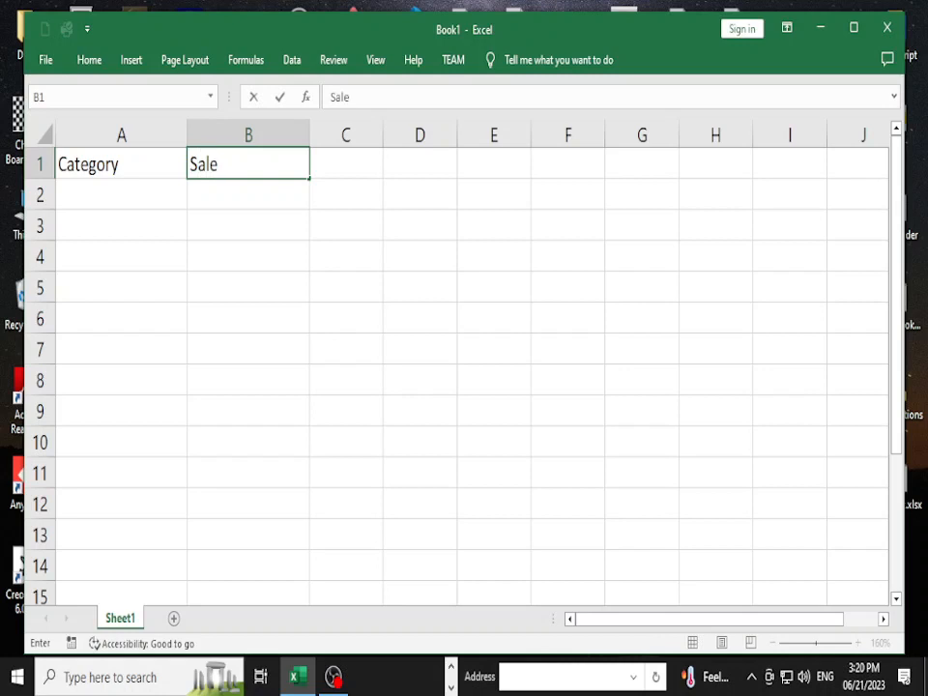
key(Return)
Step: Center the header cells A1:B1 horizontally and align them to the middle vertically
key(Up)
key(Left)
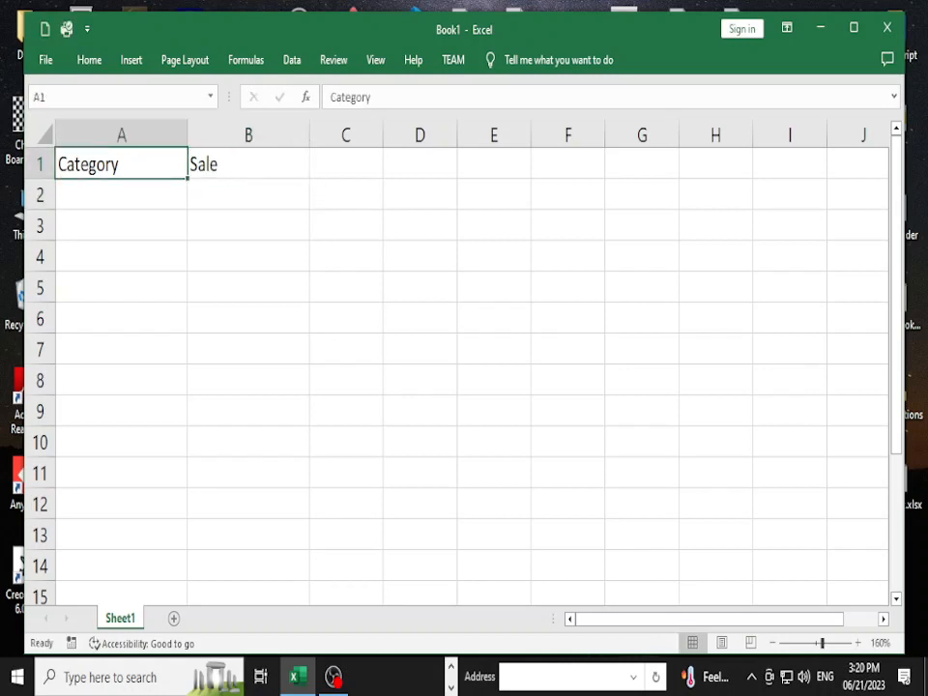
key(shift+Right)
click(132, 60)
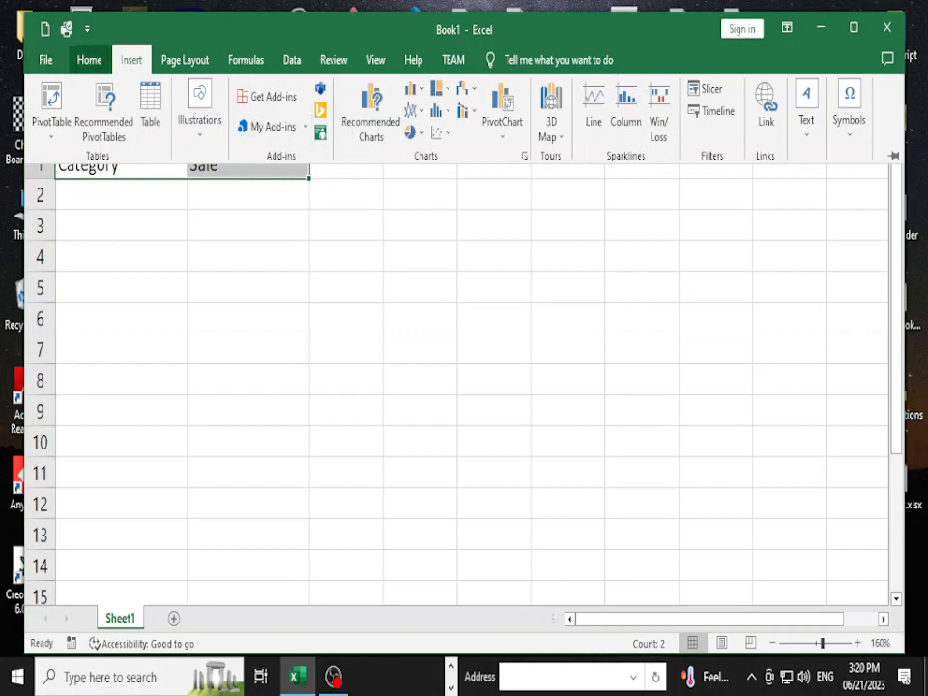
click(89, 60)
click(294, 126)
click(294, 96)
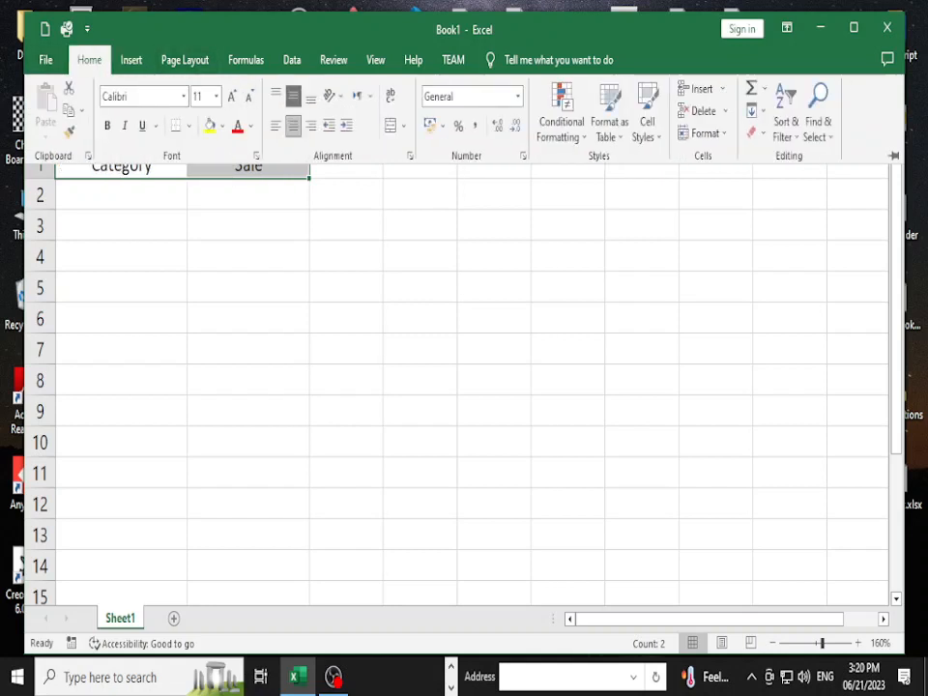
Step: Fill the header cells A1:B1 with a light blue theme color
click(209, 126)
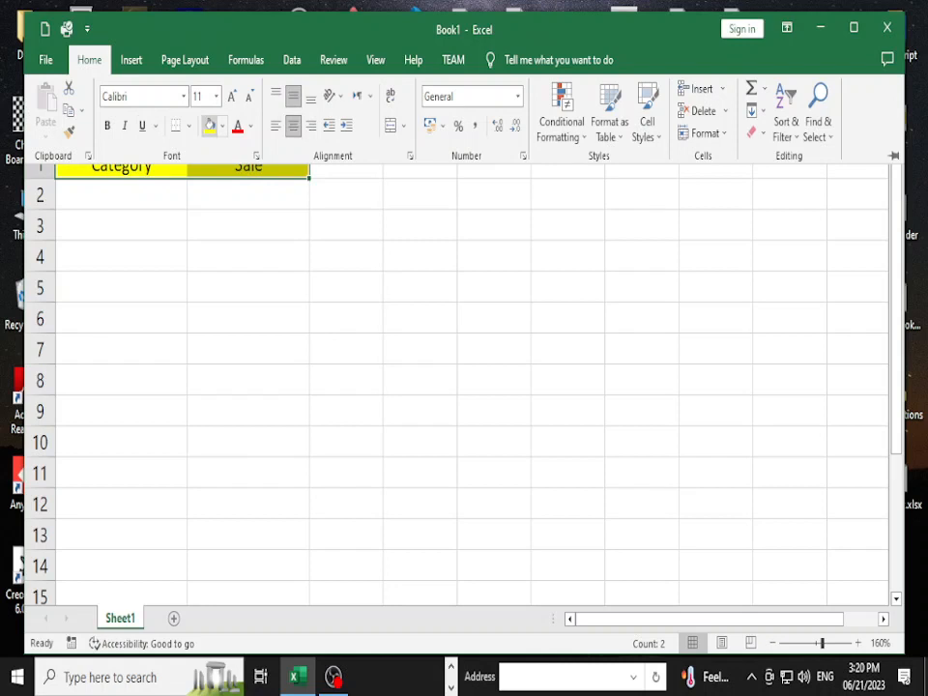
click(222, 127)
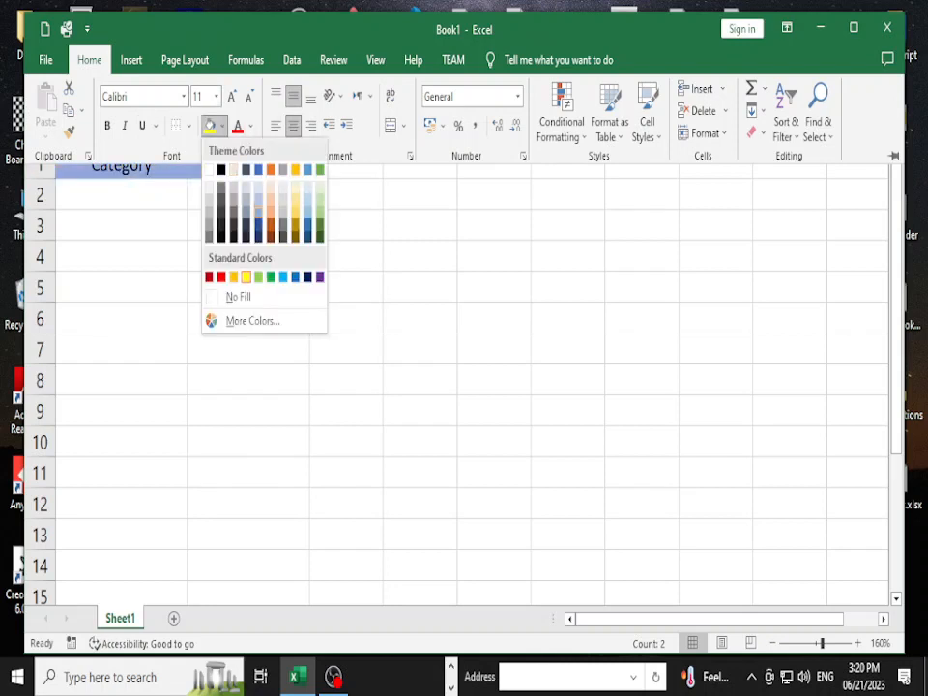
click(258, 211)
click(122, 195)
click(122, 165)
click(122, 226)
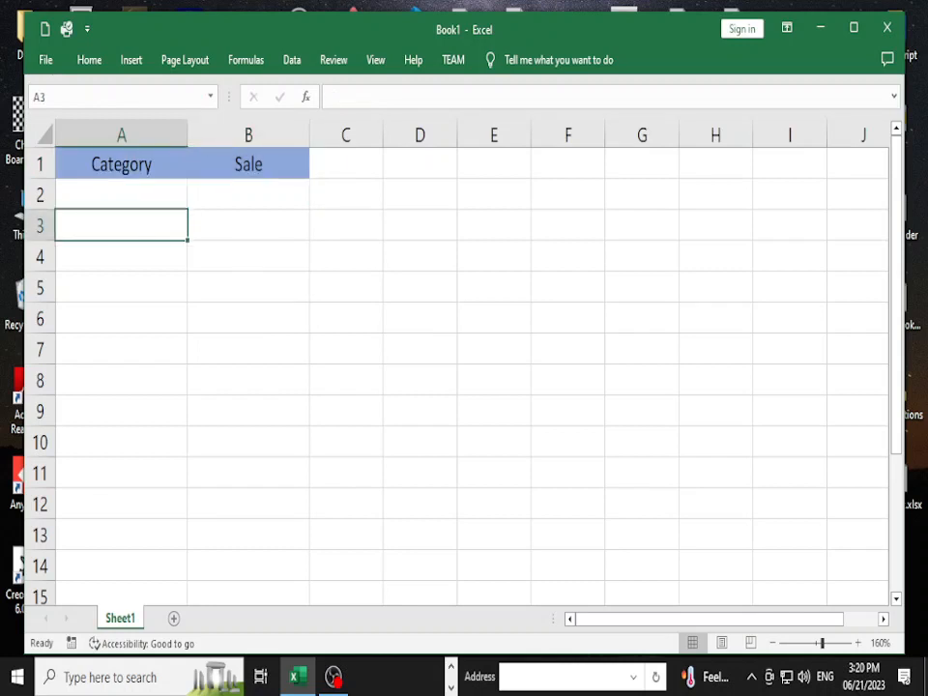
Step: Enter Laptop, Monitor and Laptop as the first three categories in cells A2 to A4
click(121, 195)
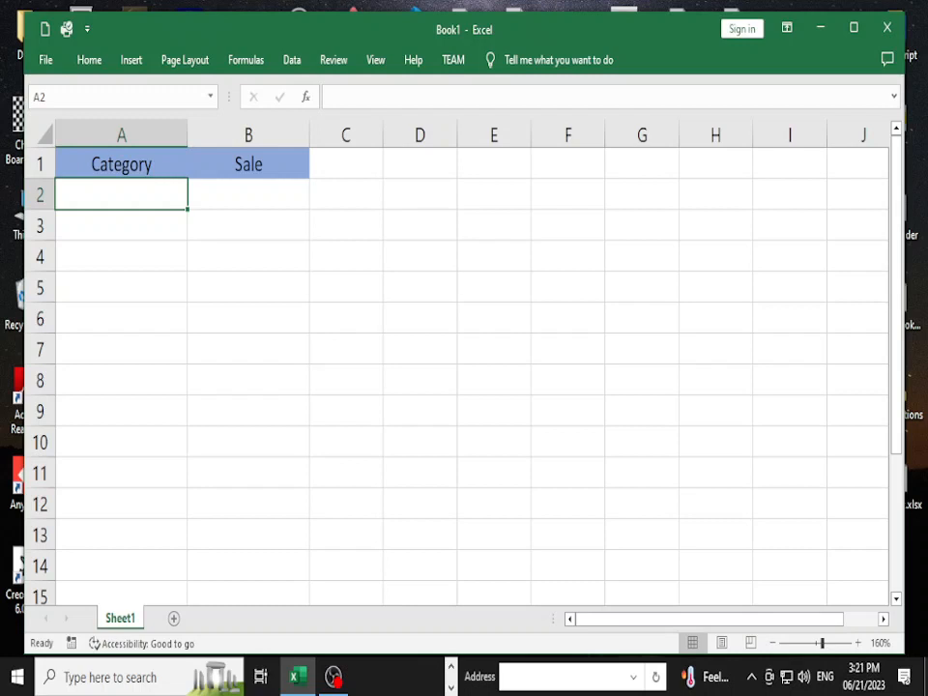
text(Laptop)
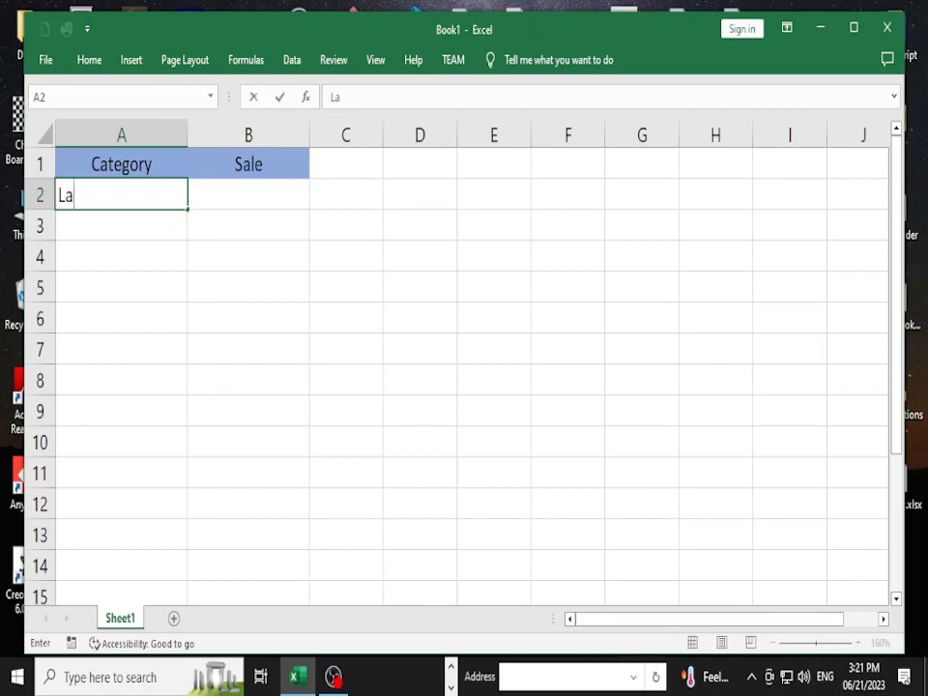
key(Return)
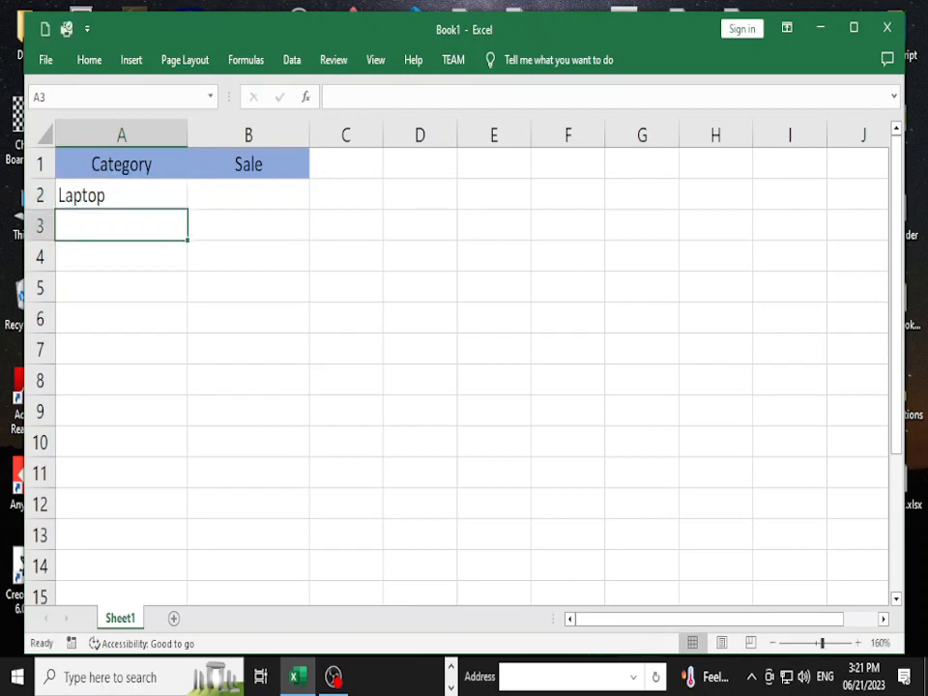
text(MoMonitor)
key(Return)
key(Return)
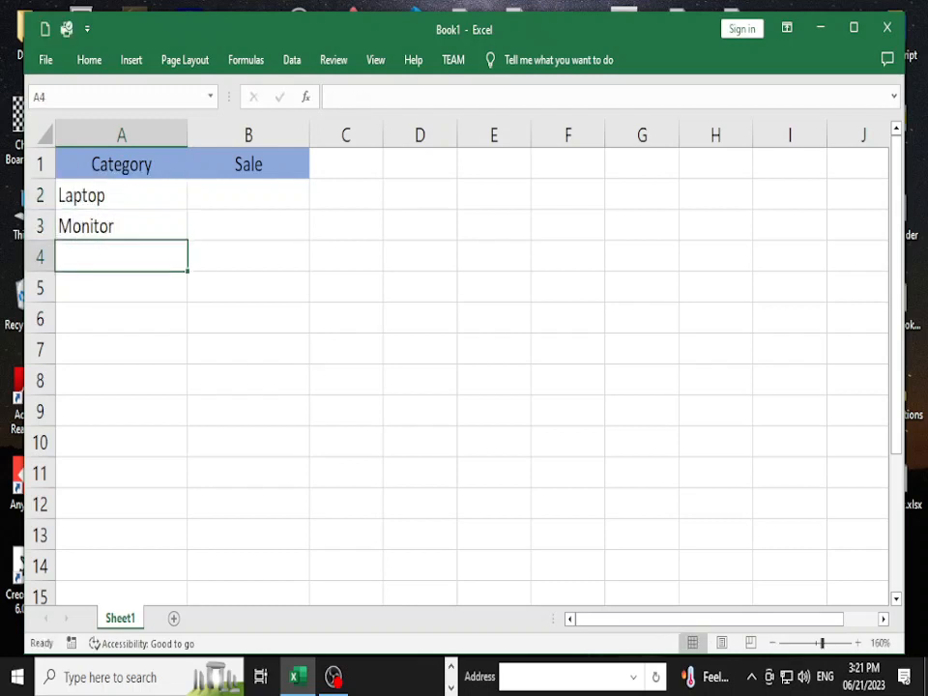
text(Laptop)
key(Return)
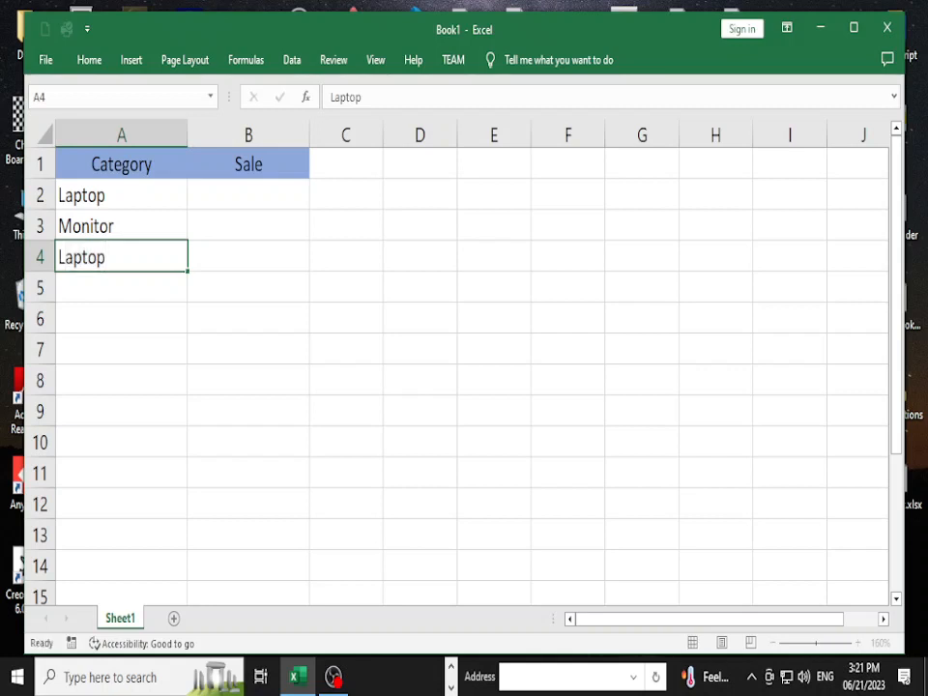
Step: Enter Keyboard as the category in cell A5
text(M)
key(BackSpace)
key(BackSpace)
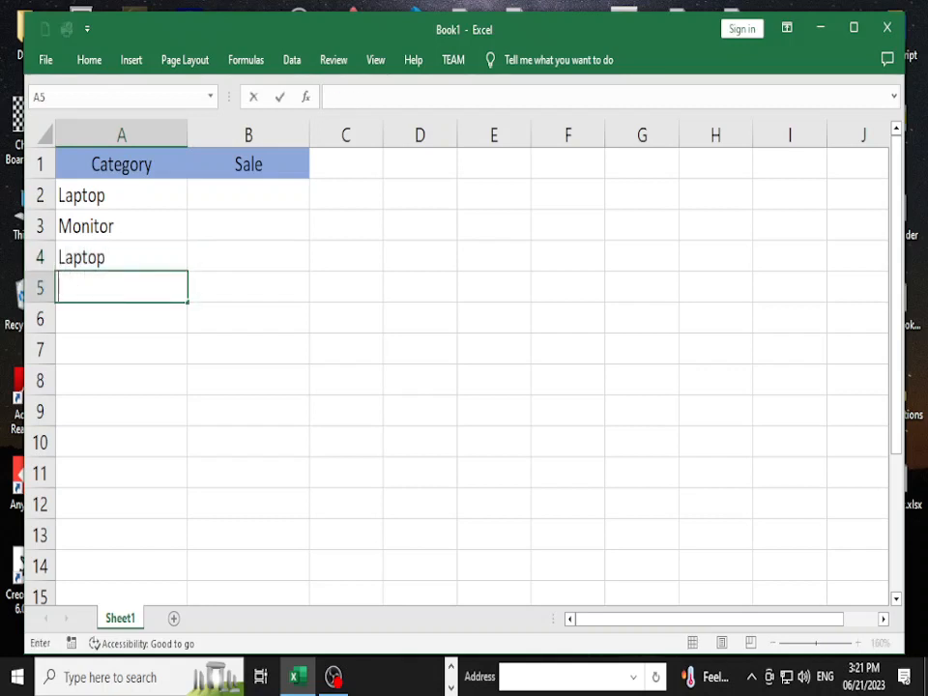
text(Keyboard)
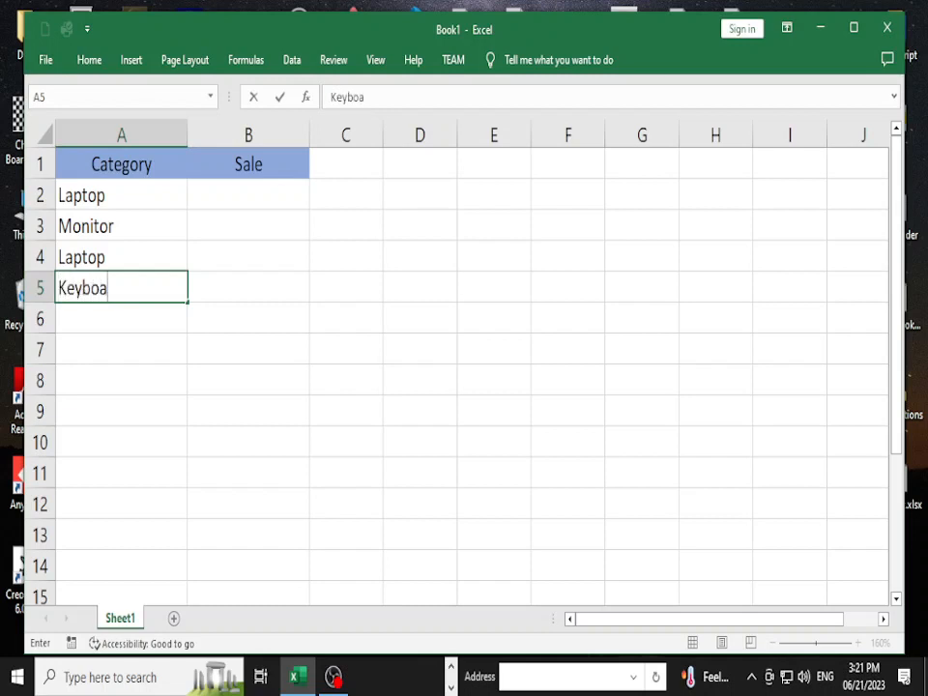
key(Return)
click(121, 288)
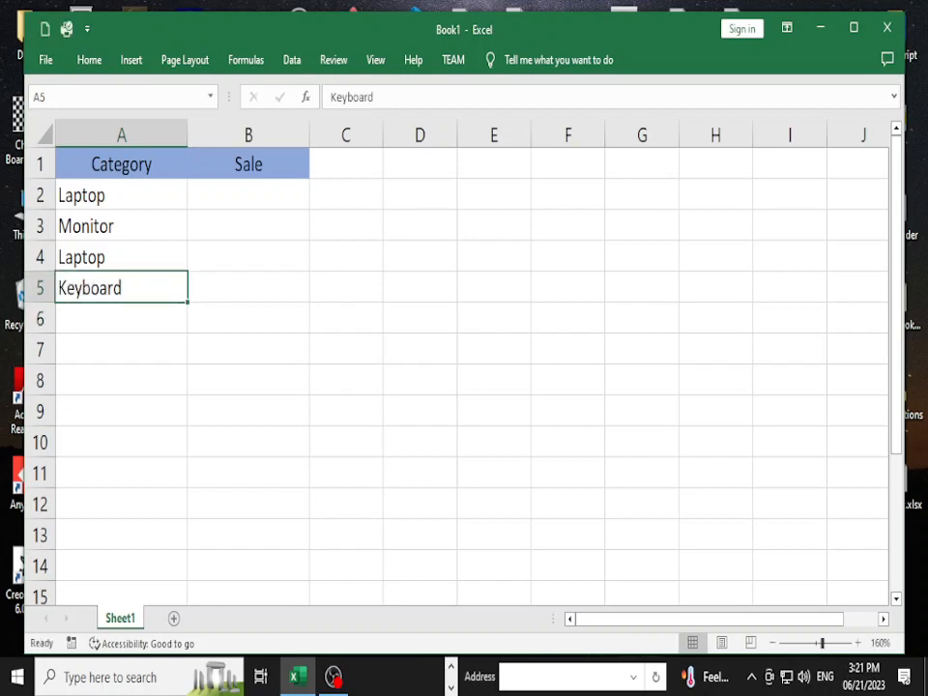
Step: Enter Mouse in A6 and Laptop in A7 of the Category column
key(Down)
text(M)
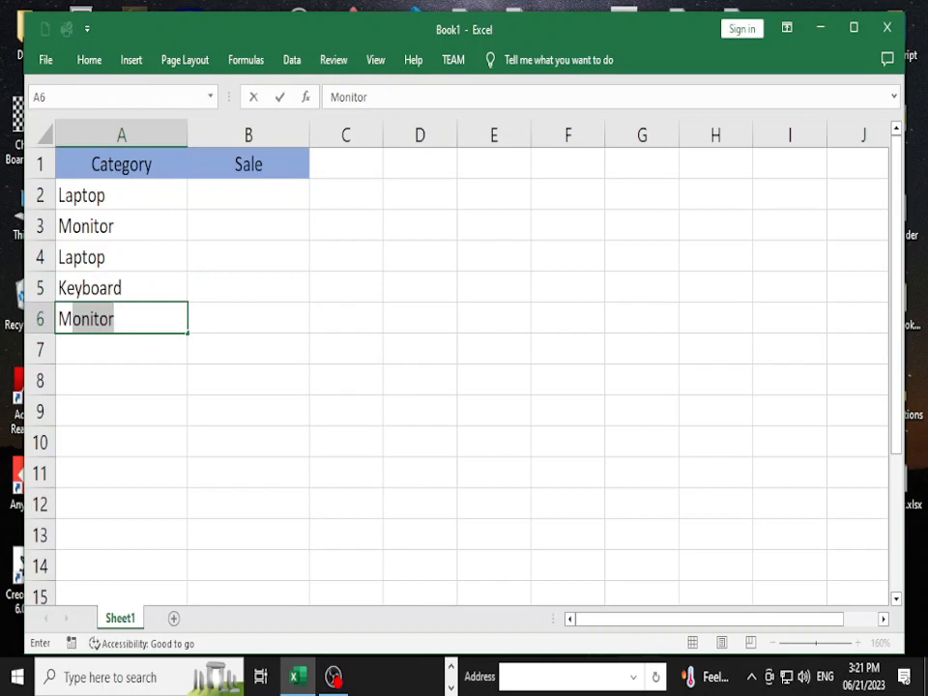
text(po)
key(BackSpace)
key(BackSpace)
text(ou)
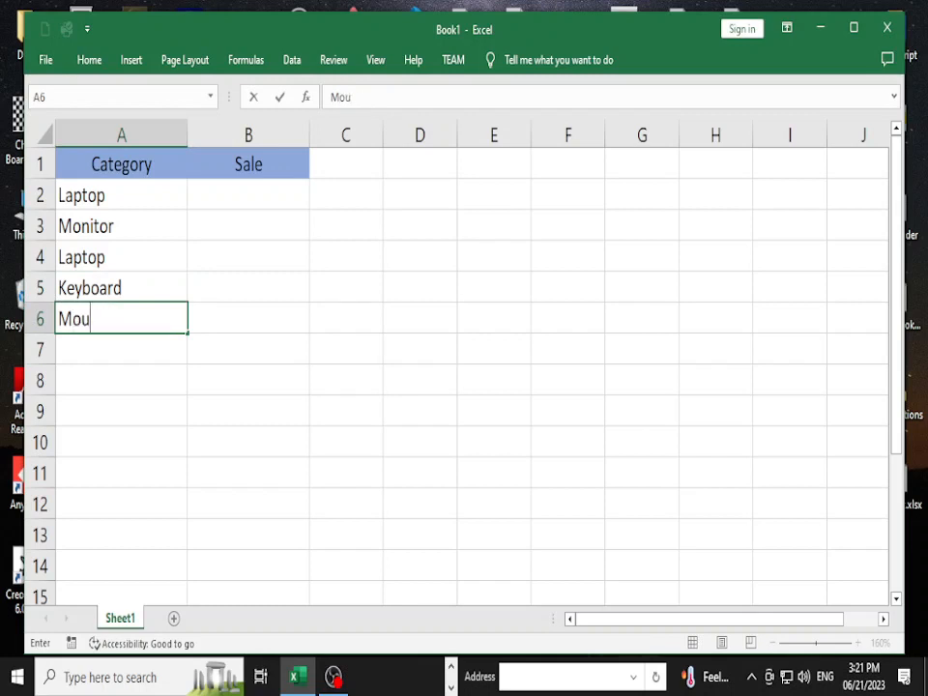
text(se)
key(Return)
text(Laptop)
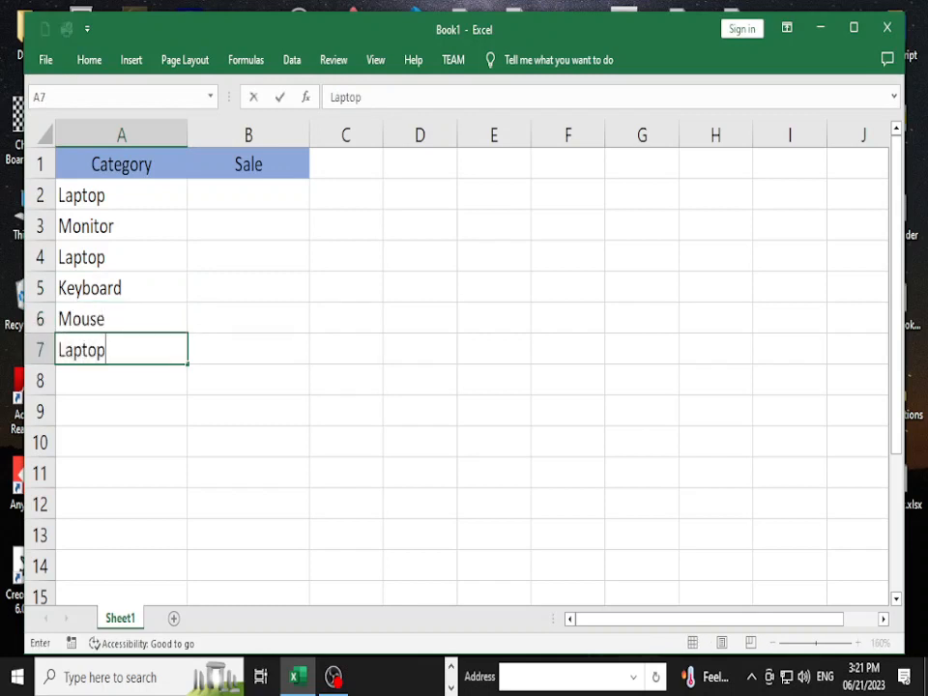
key(Return)
Step: Enter Keyboard in A8 and Monitor in A9 of the Category column
text(Keyboard)
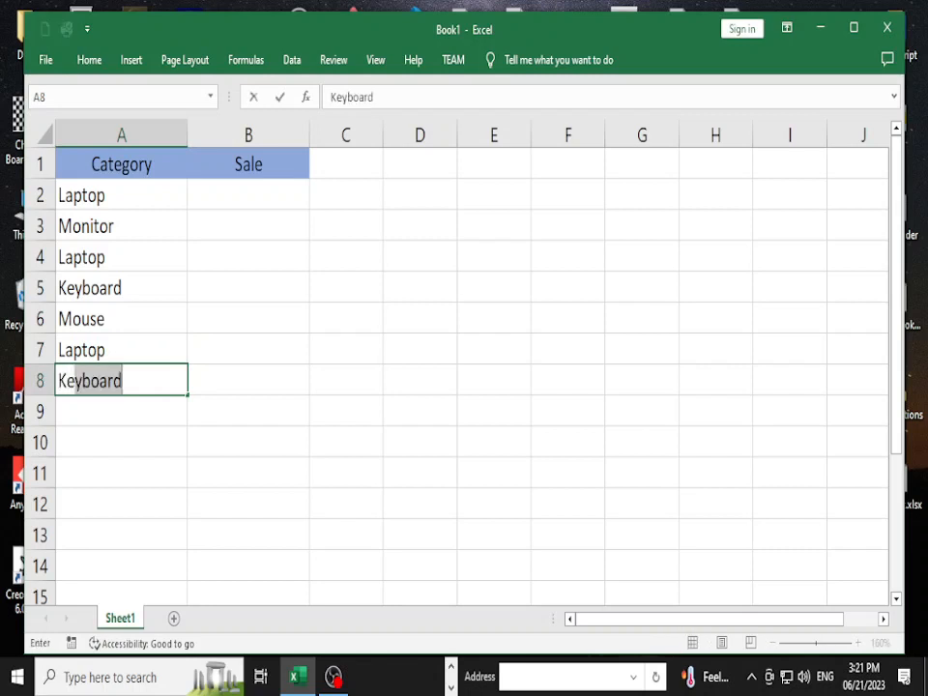
key(Return)
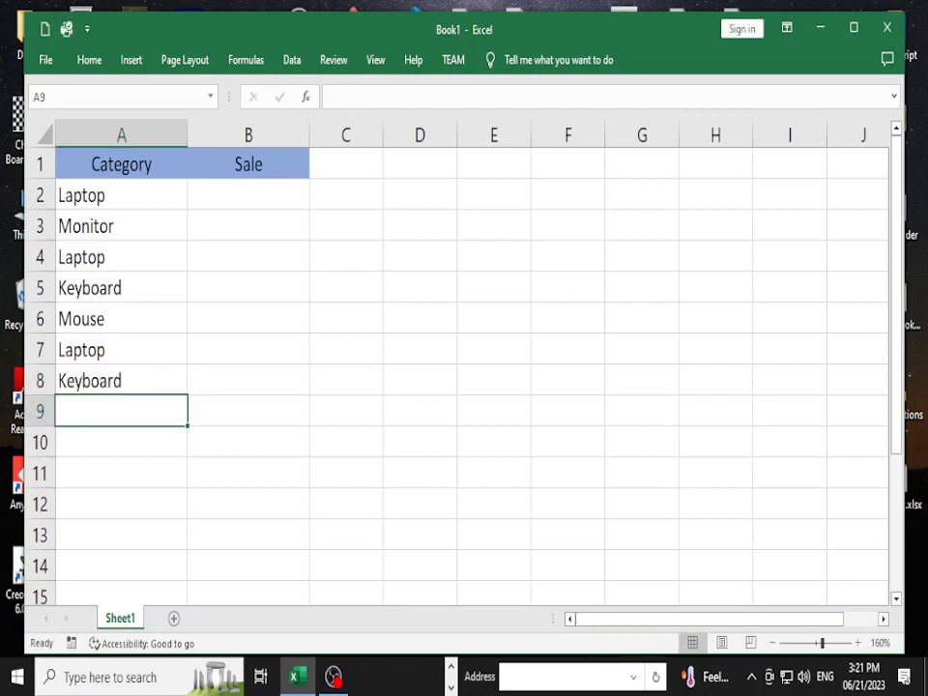
text(MO)
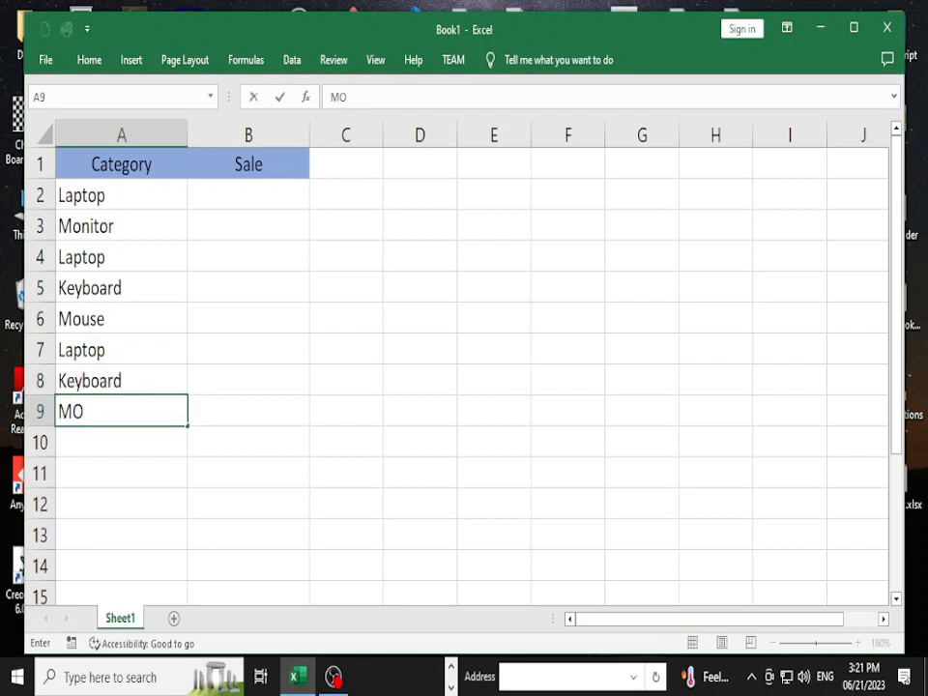
key(BackSpace)
text(oni)
key(Return)
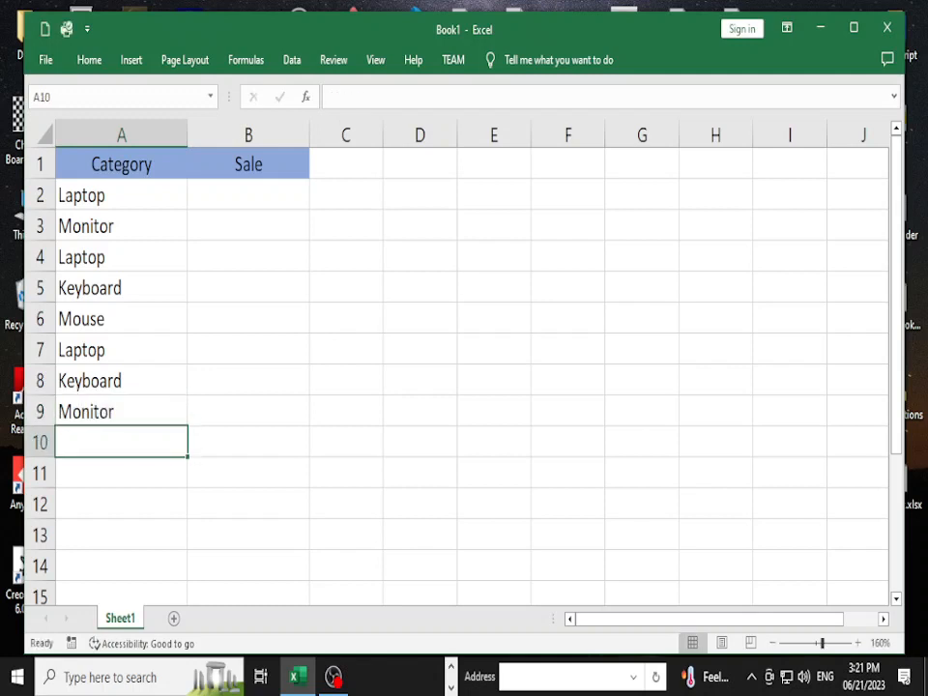
Step: Enter Ipad, Tablet, Monitor and Keyboard in cells A10 to A13 of the Category column
text(Ipad)
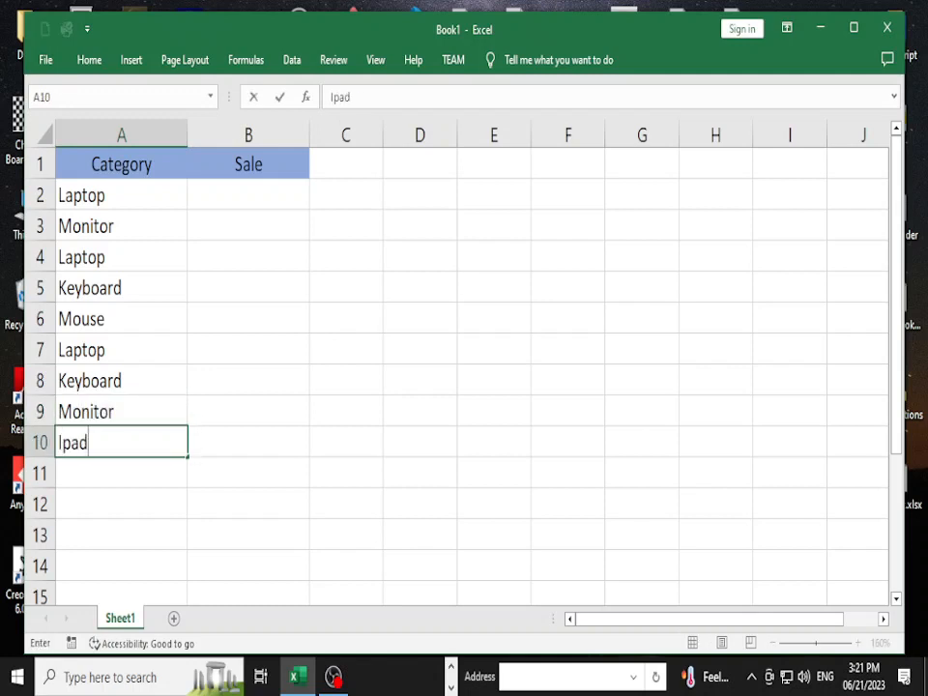
key(Return)
text(Tablet)
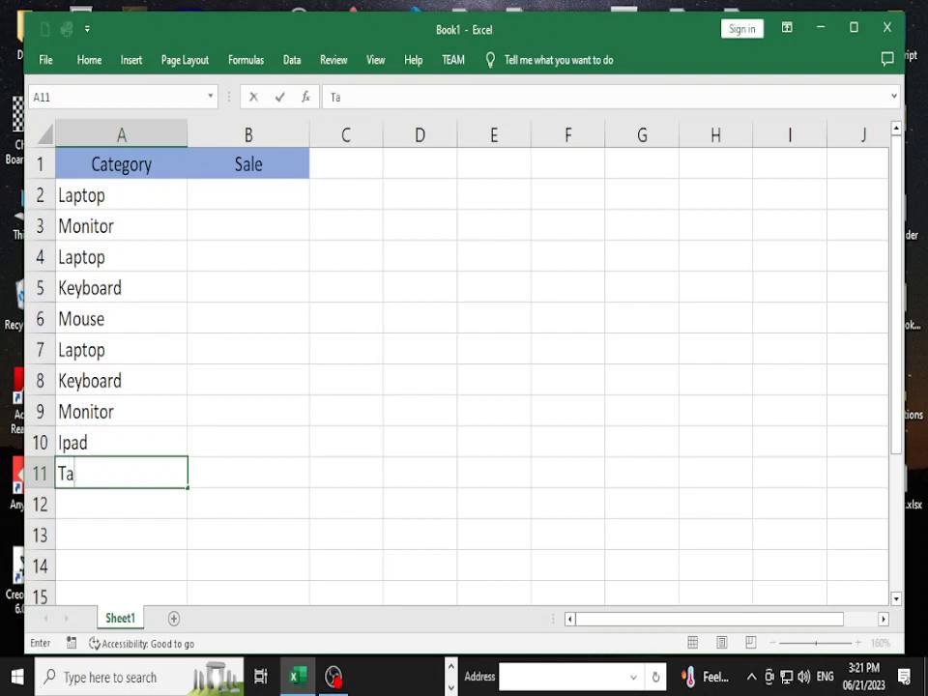
key(Return)
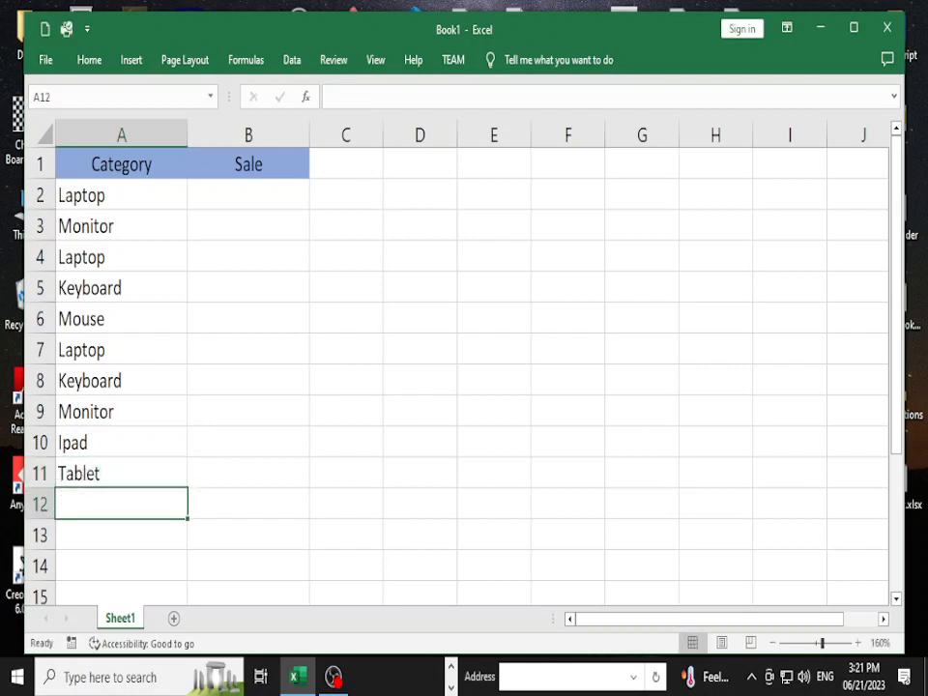
text(Monitor)
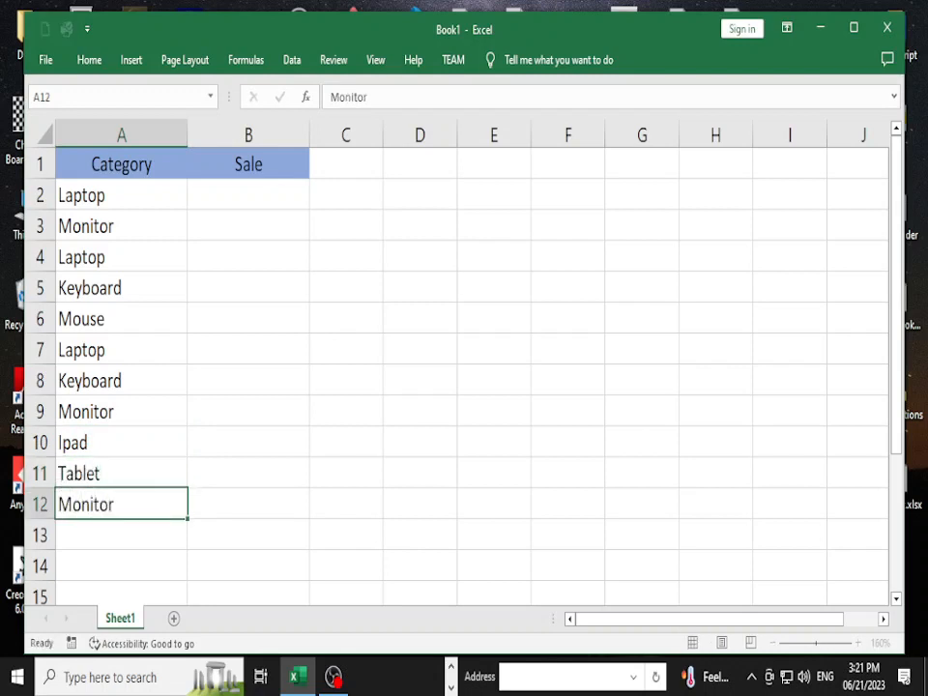
key(Return)
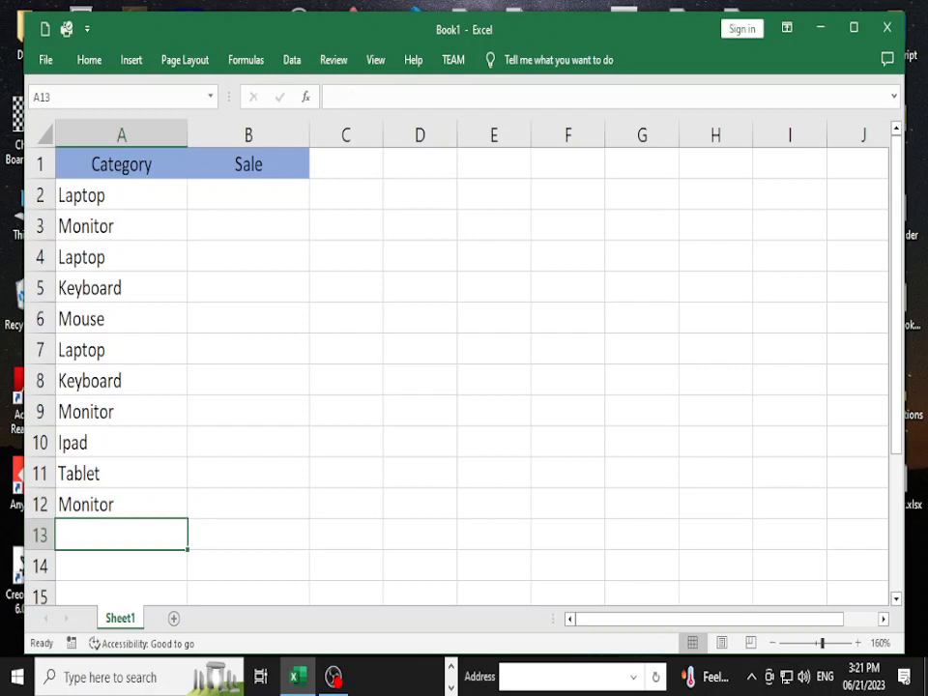
text(Keyboard)
key(Return)
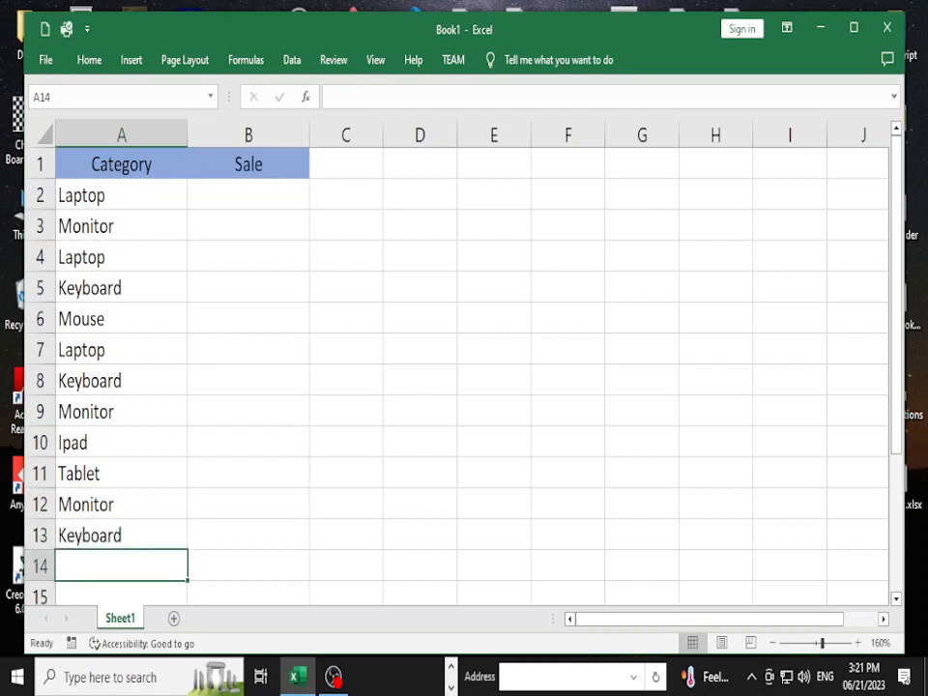
Step: Enter Ipad, Mouse and Tablet in cells A14 to A16 of the Category column
text(Ipad)
key(Return)
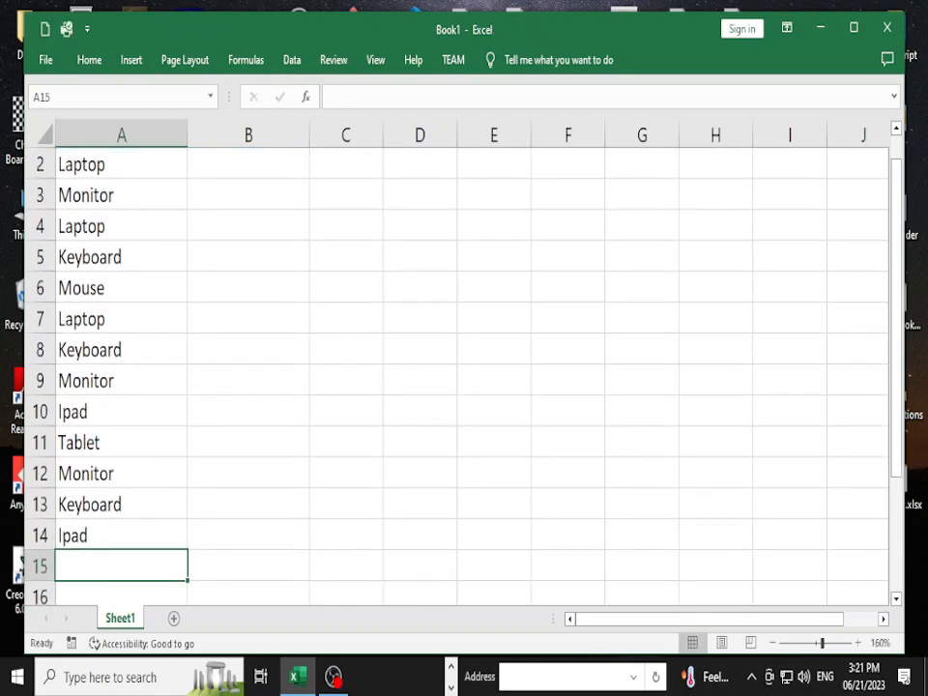
text(Mouse)
key(Return)
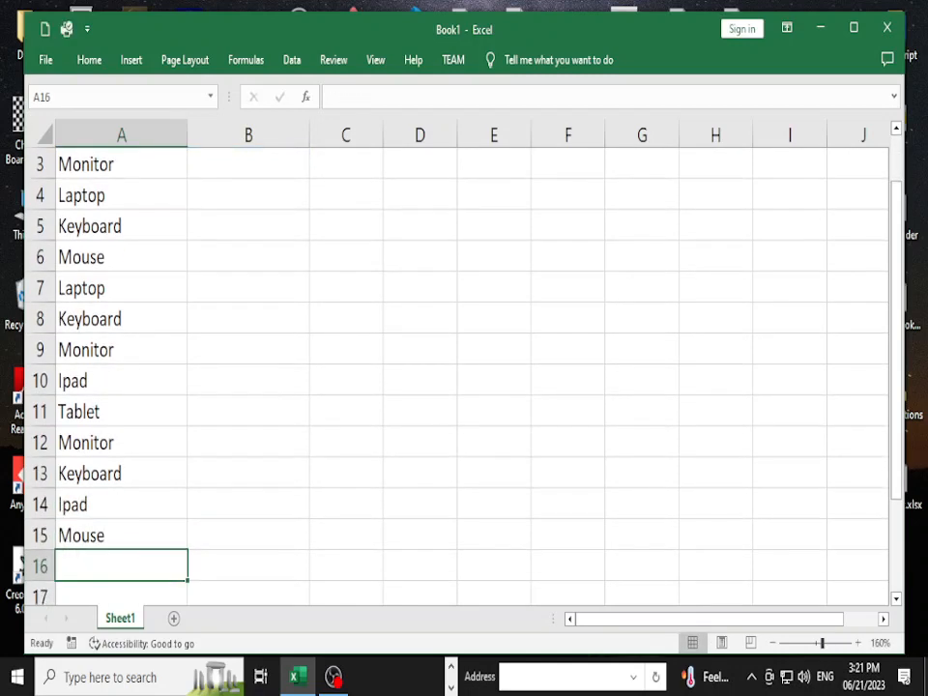
scroll(472, 377, up, 1)
scroll(472, 377, down, 2)
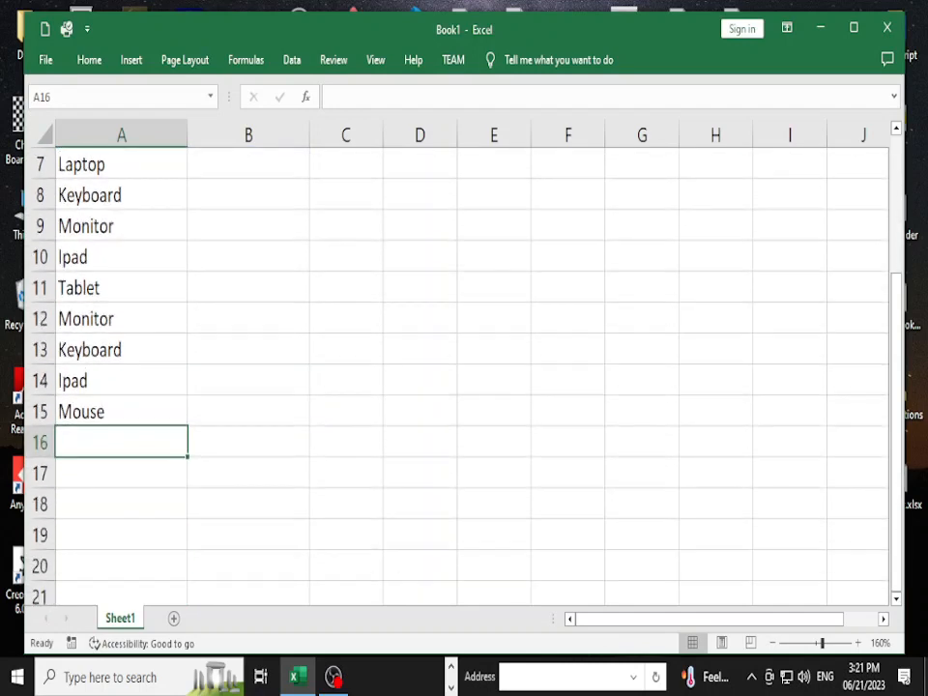
text(Tabn)
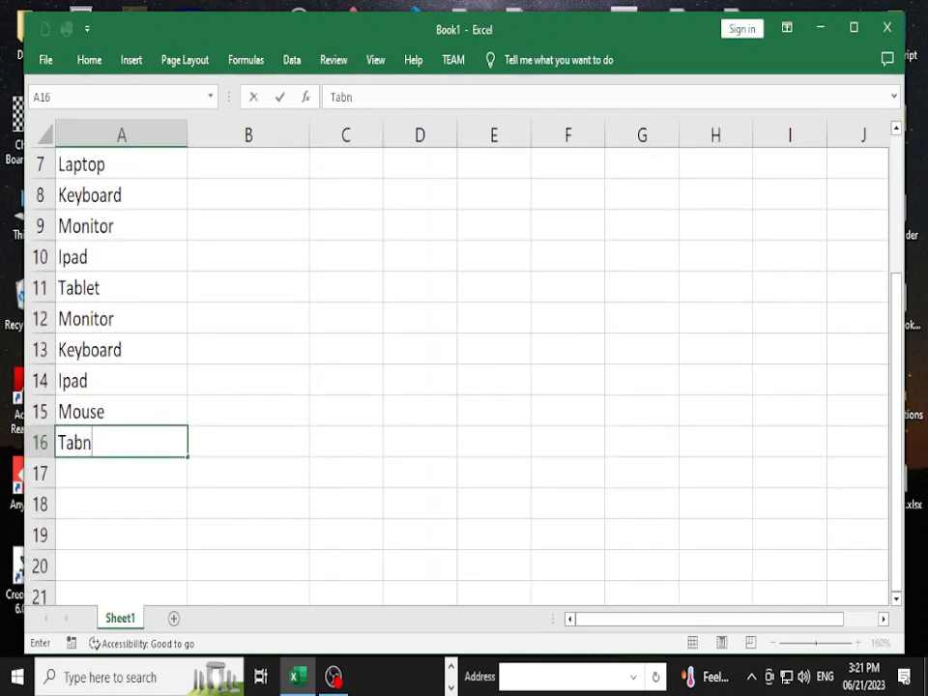
key(BackSpace)
text(l)
key(Return)
scroll(472, 377, up, 1)
scroll(471, 377, up, 1)
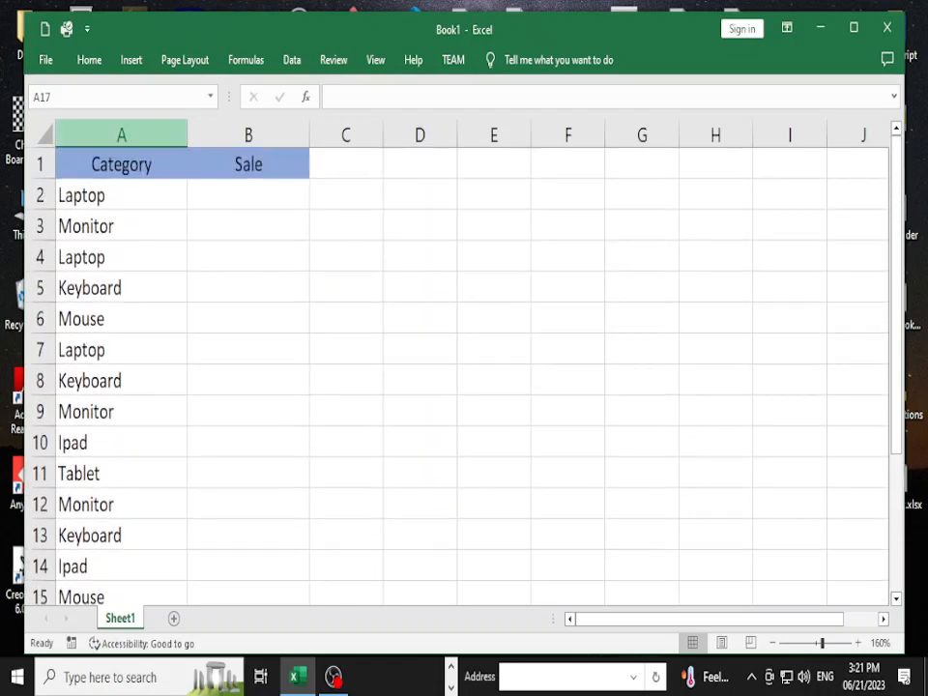
click(121, 195)
key(Down)
key(Down)
key(Down)
key(Down)
key(Down)
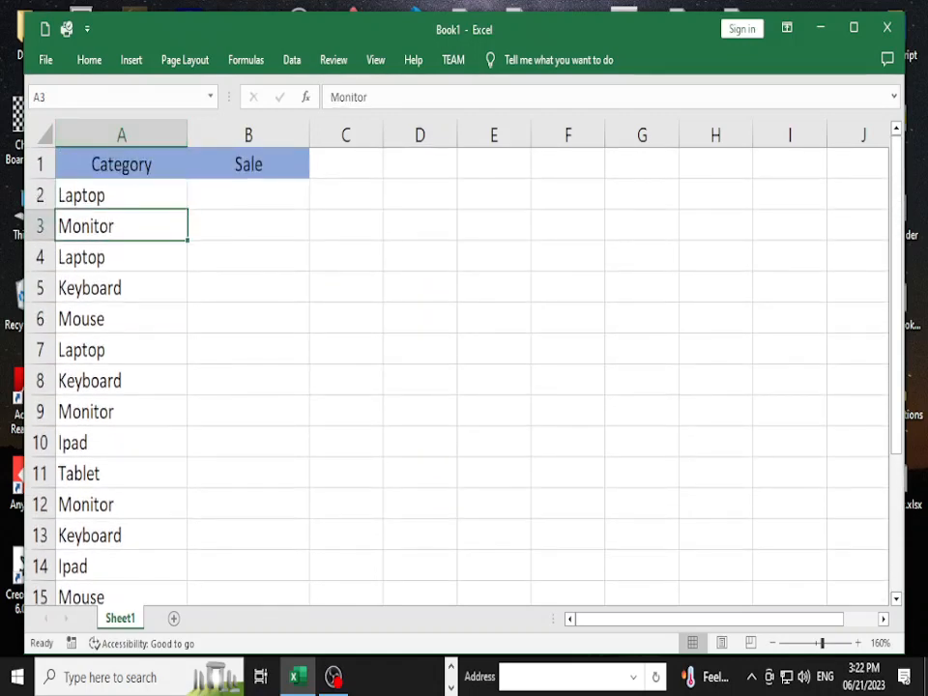
Step: Enter 150 as the Sale value for Laptop in cell B2
click(248, 195)
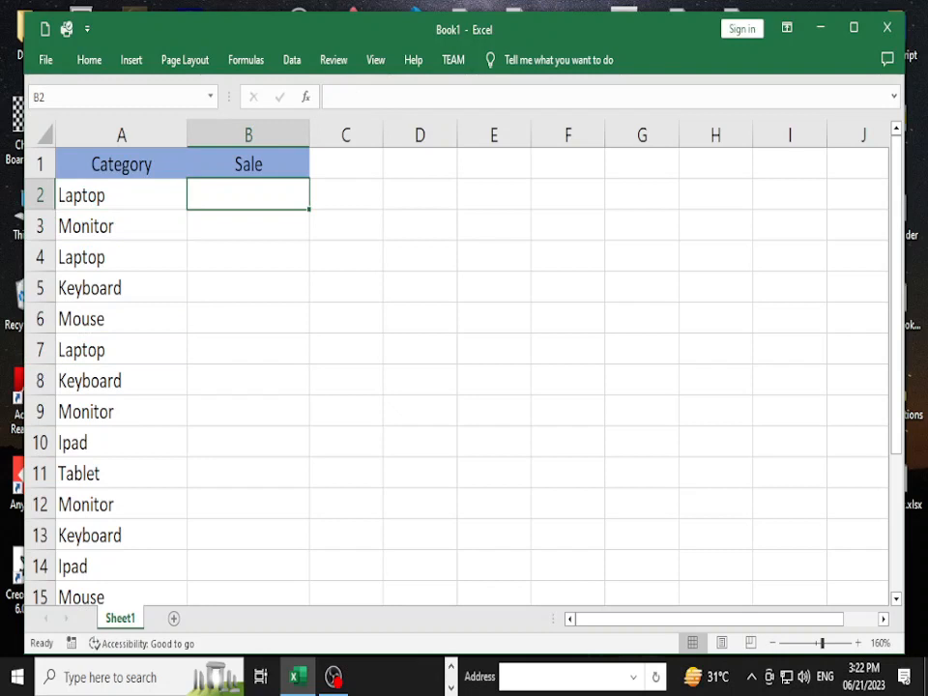
text(150)
key(Return)
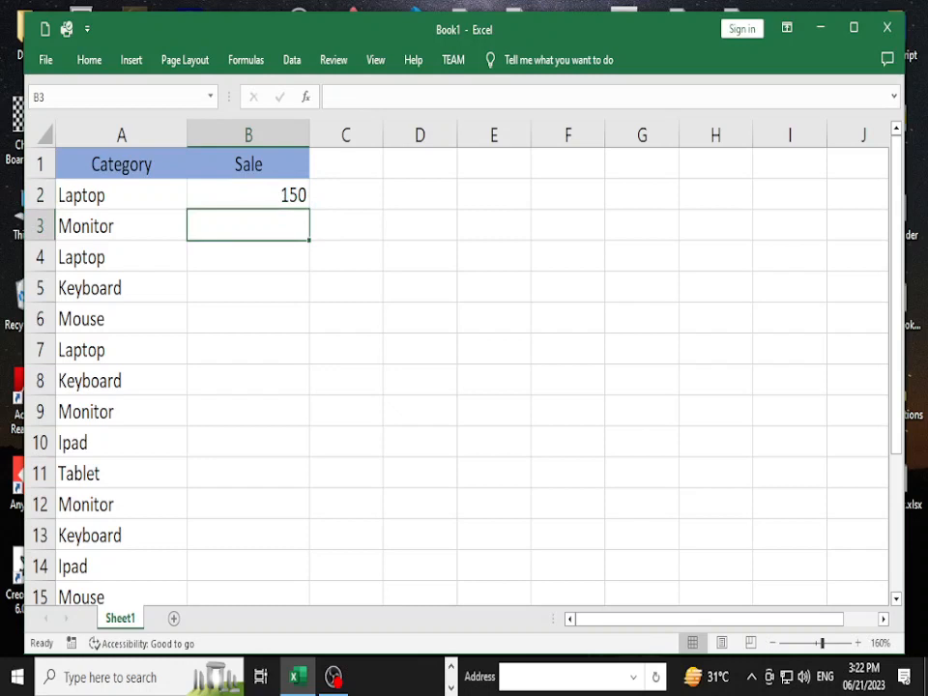
click(249, 195)
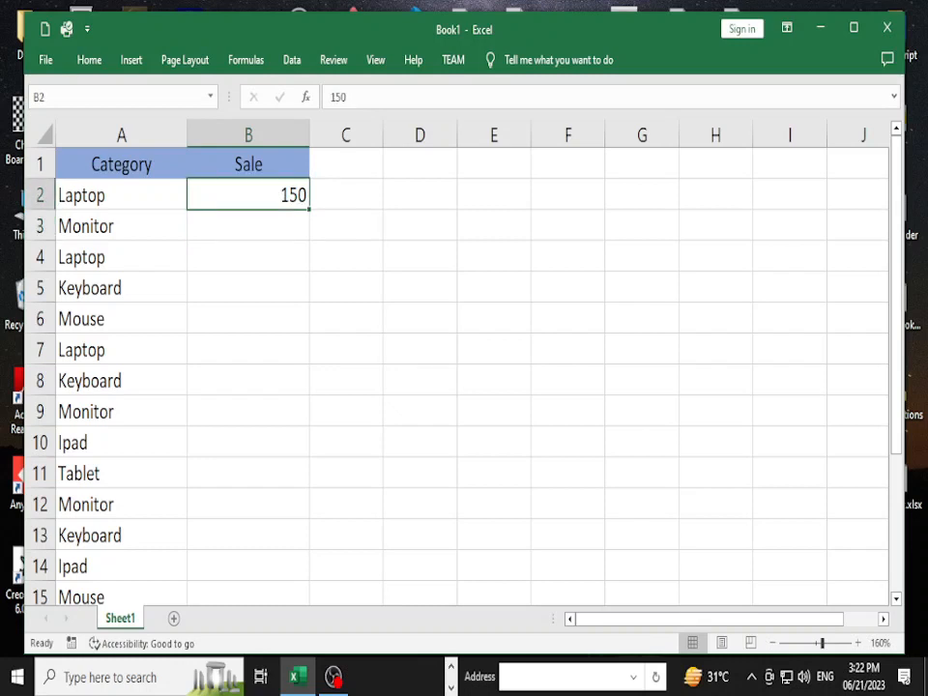
key(BackSpace)
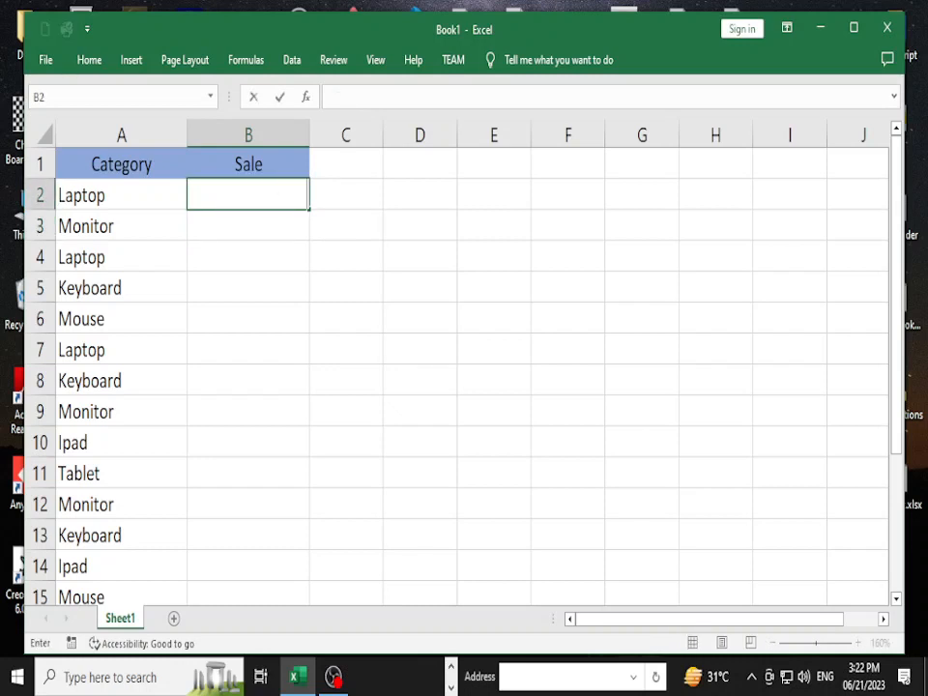
text(15)
key(Return)
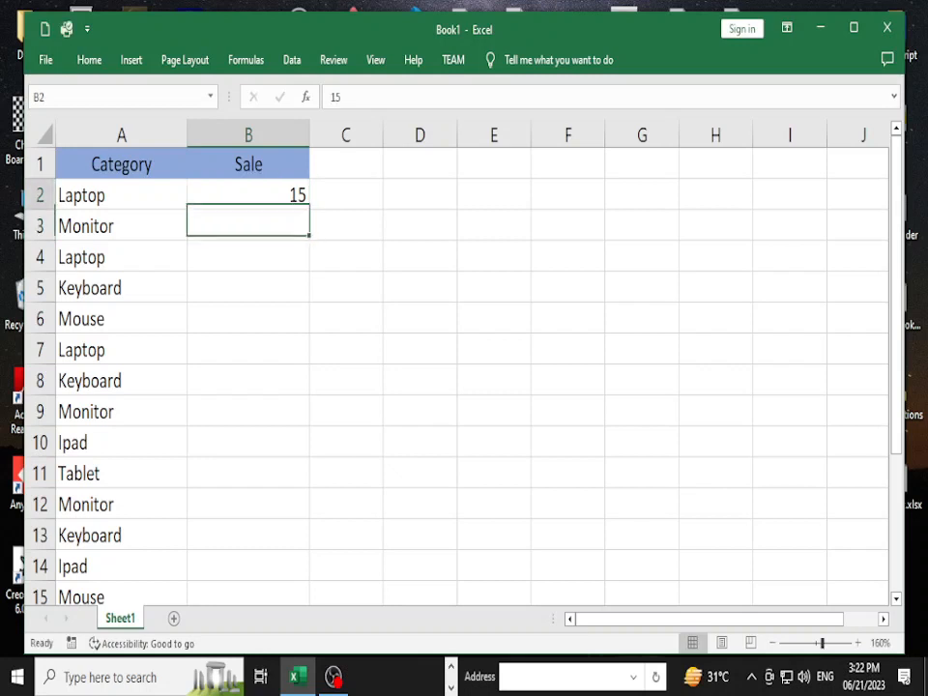
key(Up)
key(BackSpace)
text(150)
key(Return)
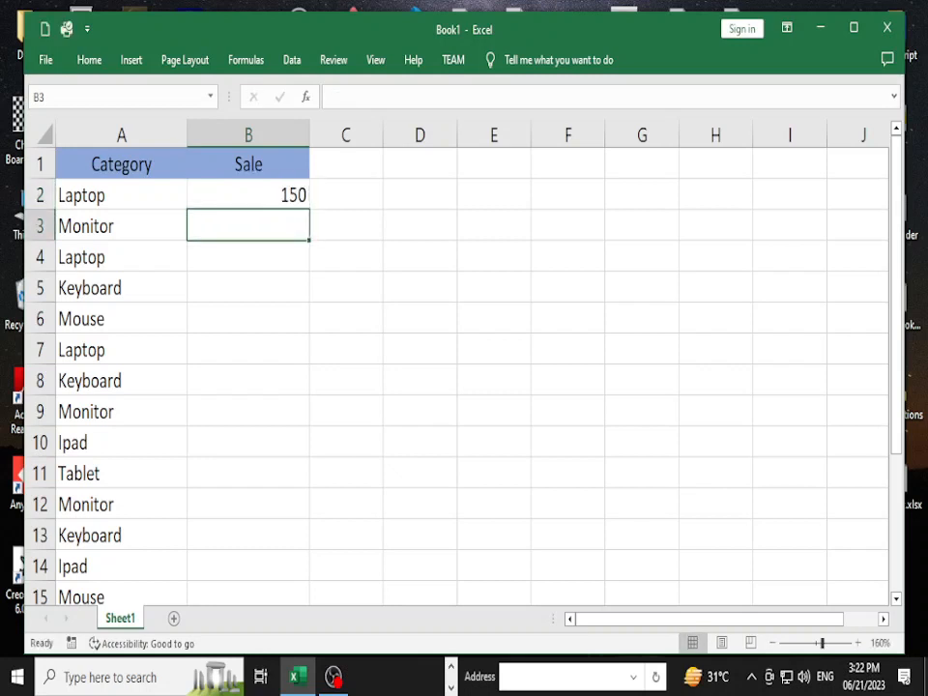
Step: Enter 60, 70 and 80.019 in cells B3 to B5 of the Sale column
text(60)
key(Return)
text(70)
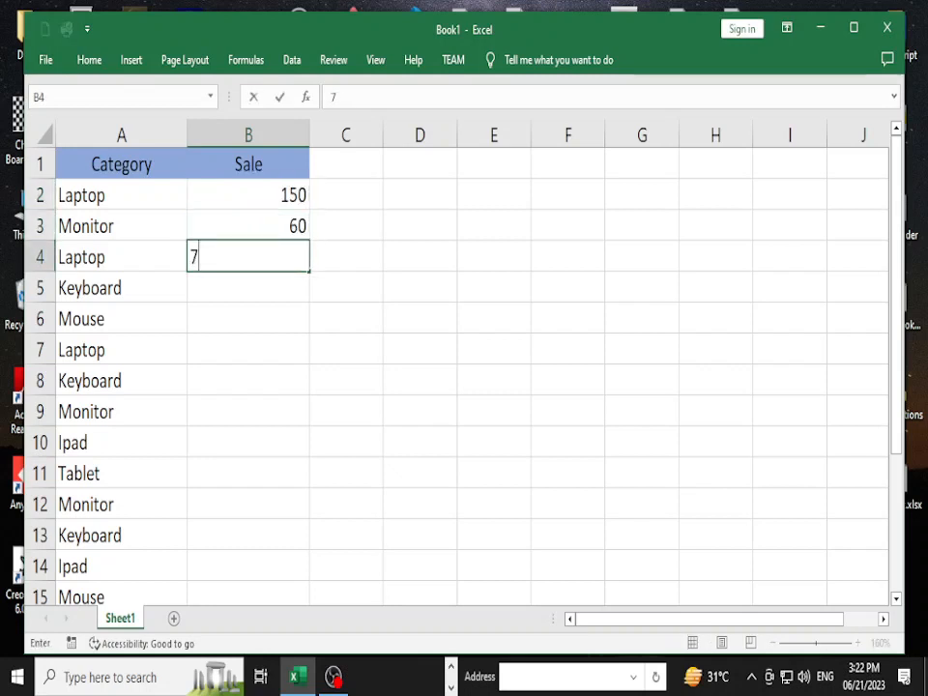
key(Return)
text(80.019)
key(Return)
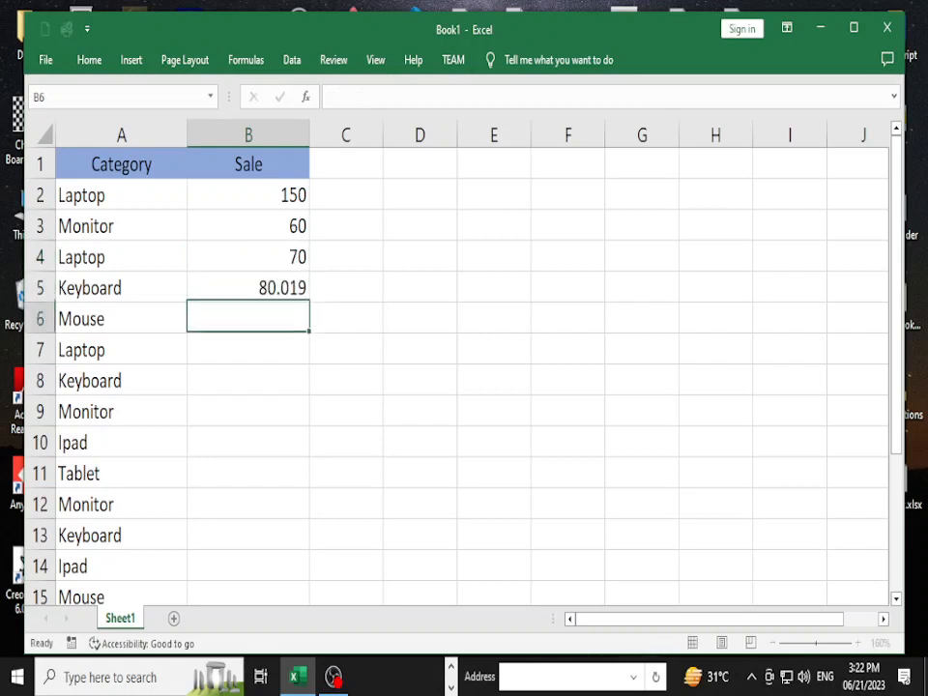
Step: Correct the Keyboard sale value in cell B5 to 80
key(Up)
key(F2)
key(BackSpace)
key(BackSpace)
key(BackSpace)
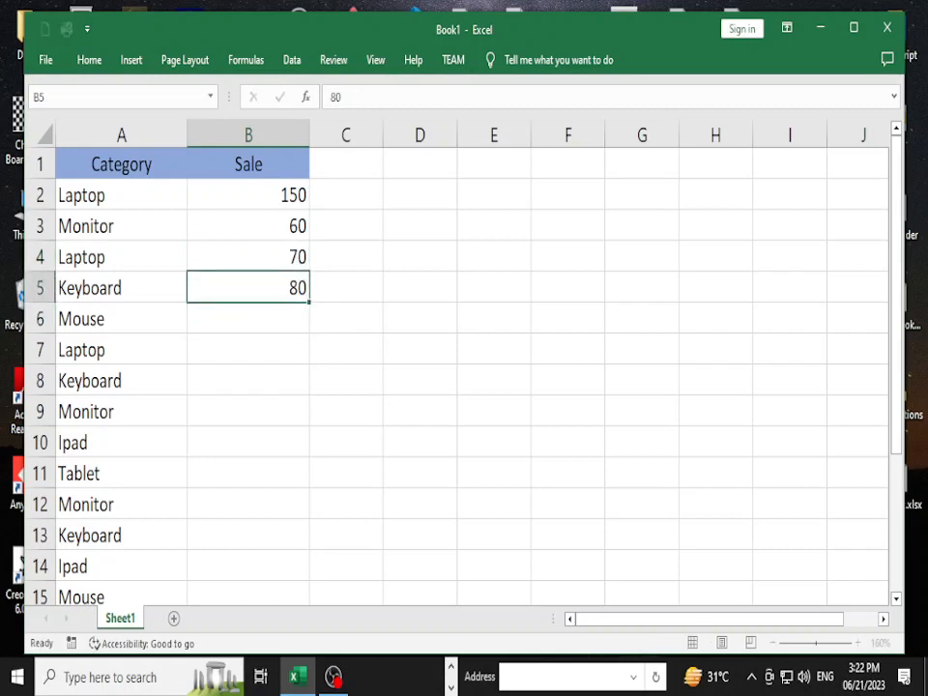
key(Return)
Step: Enter 190, 280 and 60 in cells B6 to B8 of the Sale column
text(190)
key(Return)
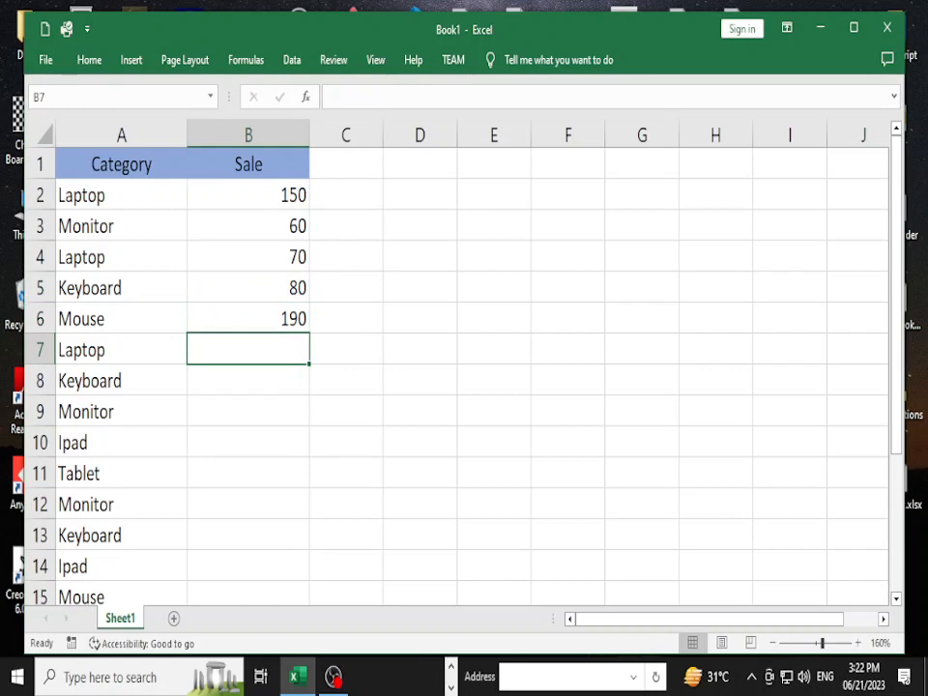
text(280)
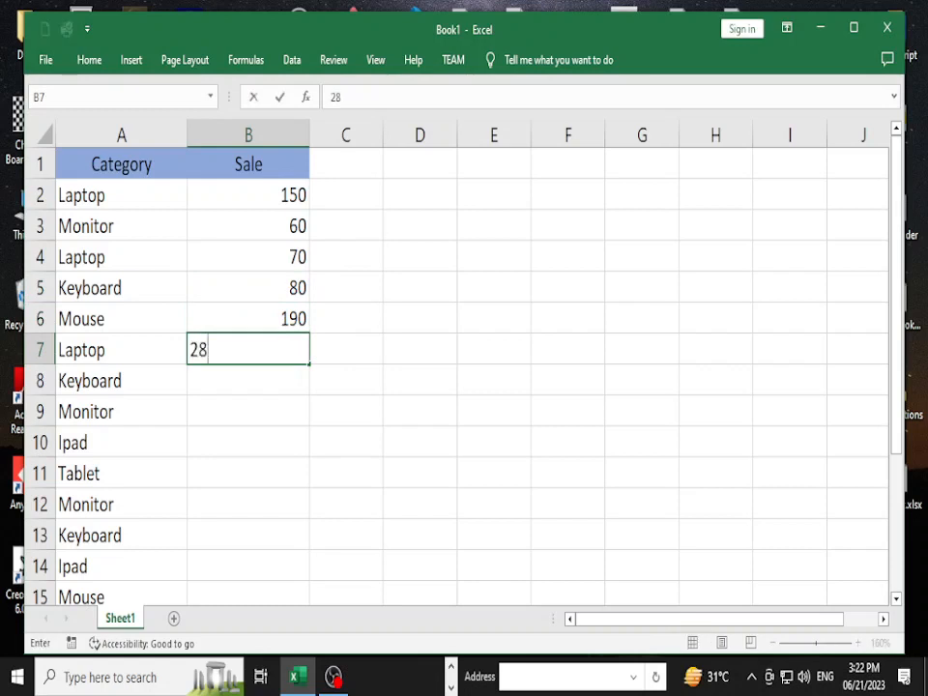
key(Return)
text(60)
key(Return)
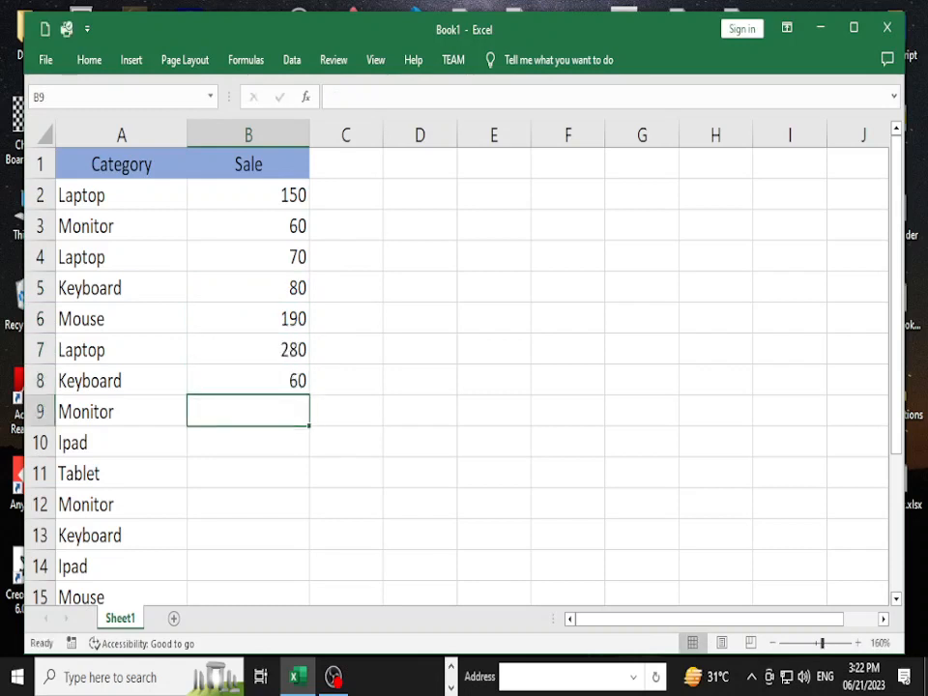
Step: Enter 40, 30, 50 and 70 in cells B9 to B12 of the Sale column
text(40)
key(Return)
text(30)
key(Return)
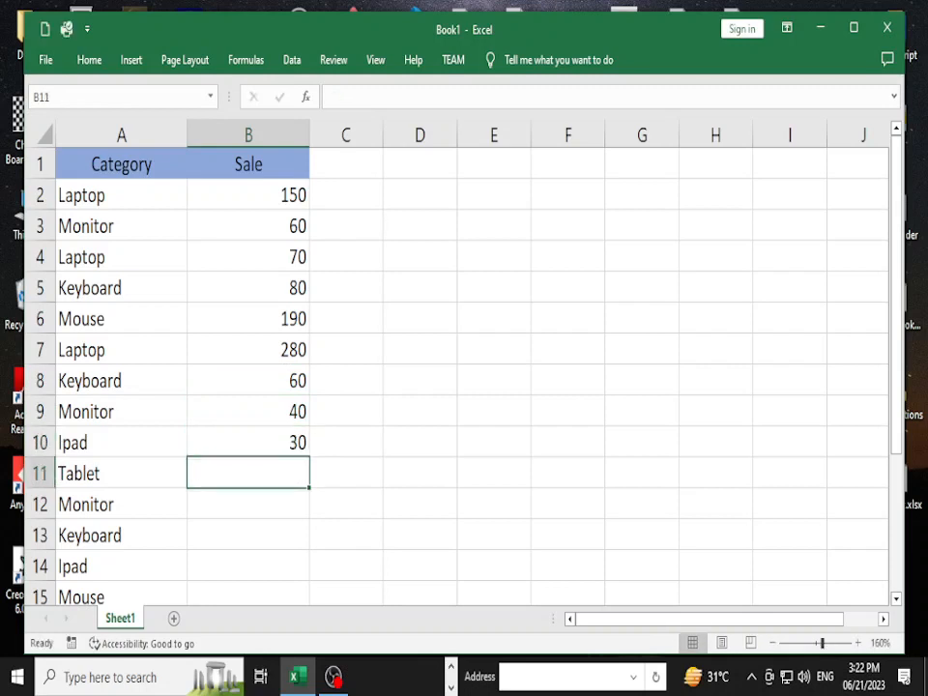
text(50)
key(Return)
text(70)
key(Return)
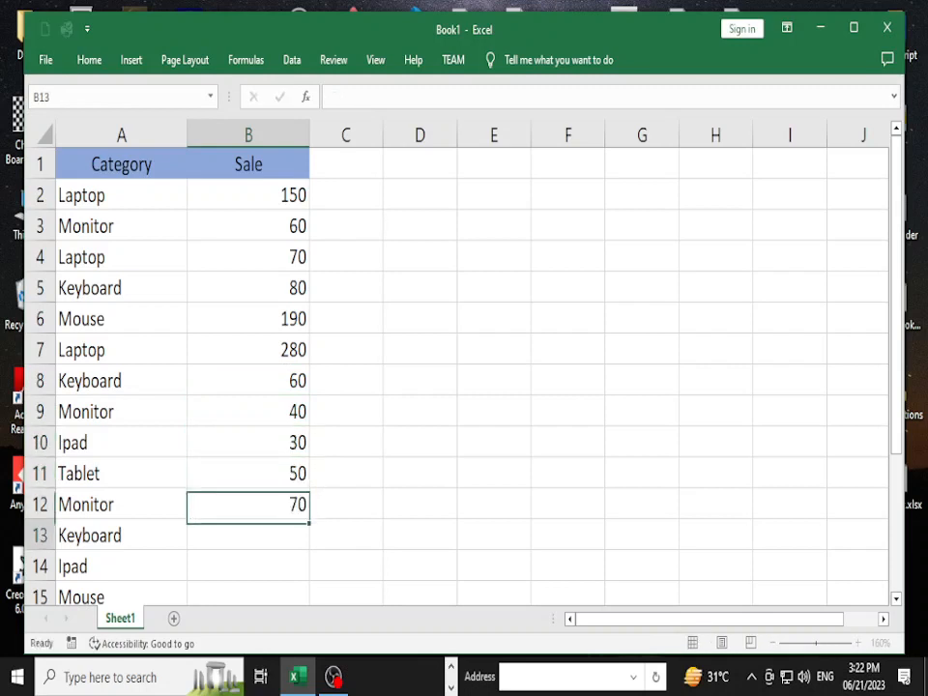
Step: Enter 85, 94, 35 and 66 in cells B13 to B16 of the Sale column
text(85)
key(Return)
text(94)
key(Return)
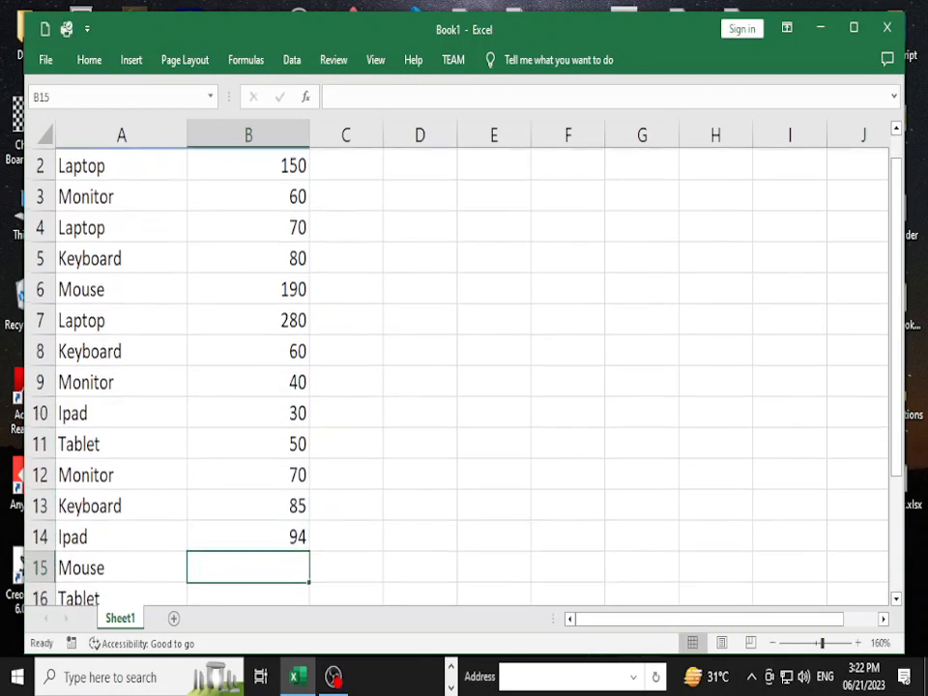
text(35)
key(Return)
text(66)
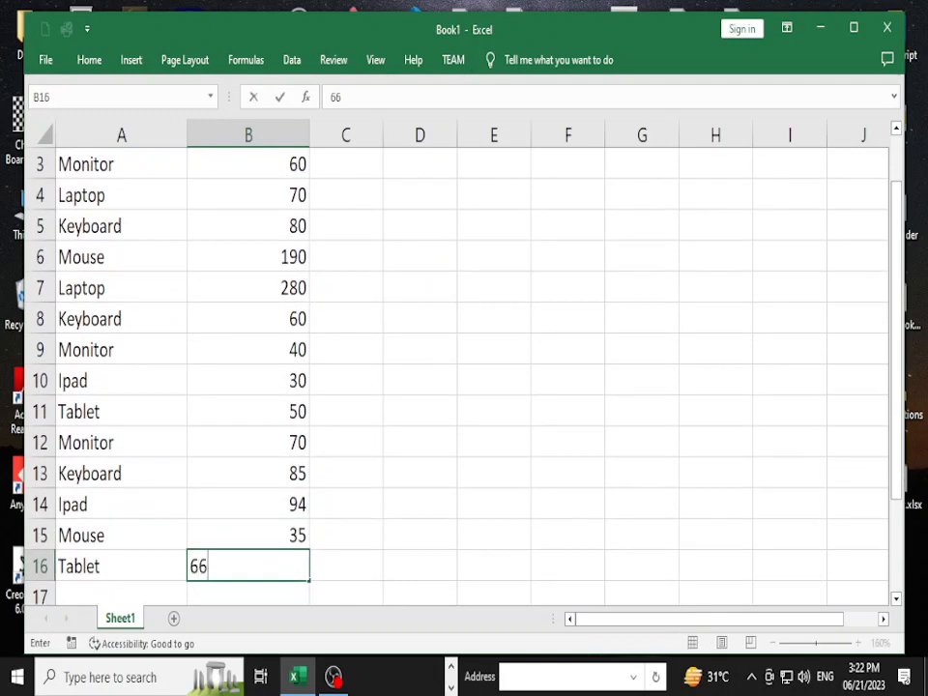
key(Return)
Step: Center the Sale values in cells B2 to B16 horizontally and vertically
scroll(248, 350, up, 1)
click(249, 196)
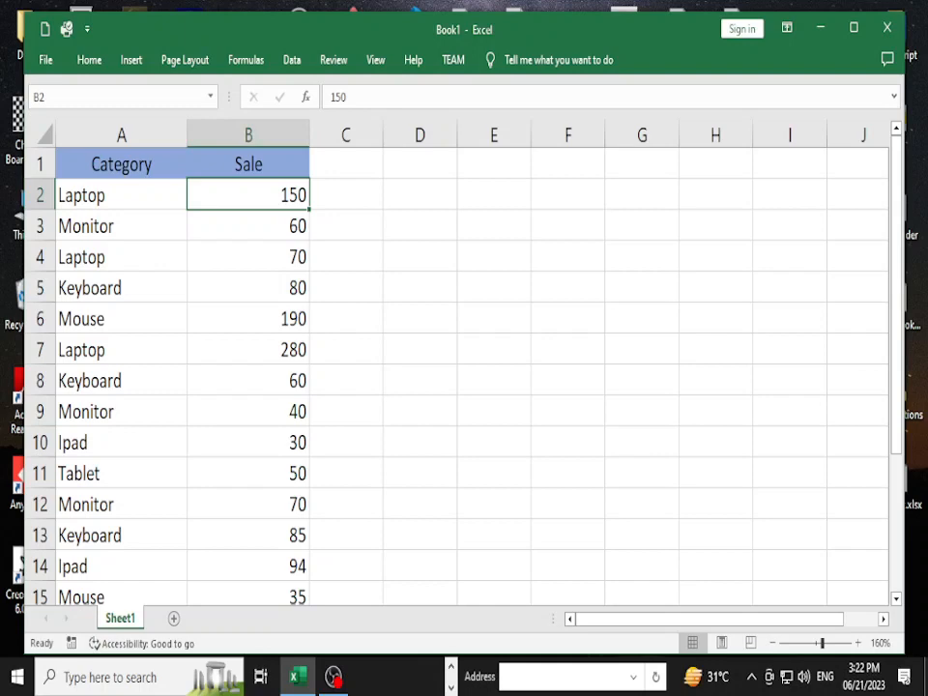
key(ctrl+shift+Down)
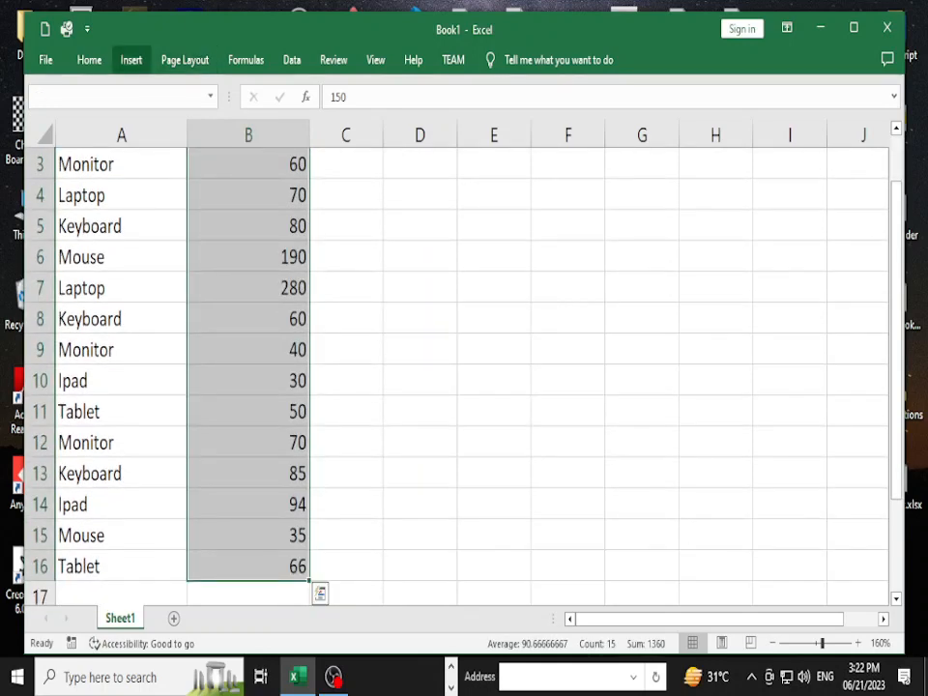
click(89, 60)
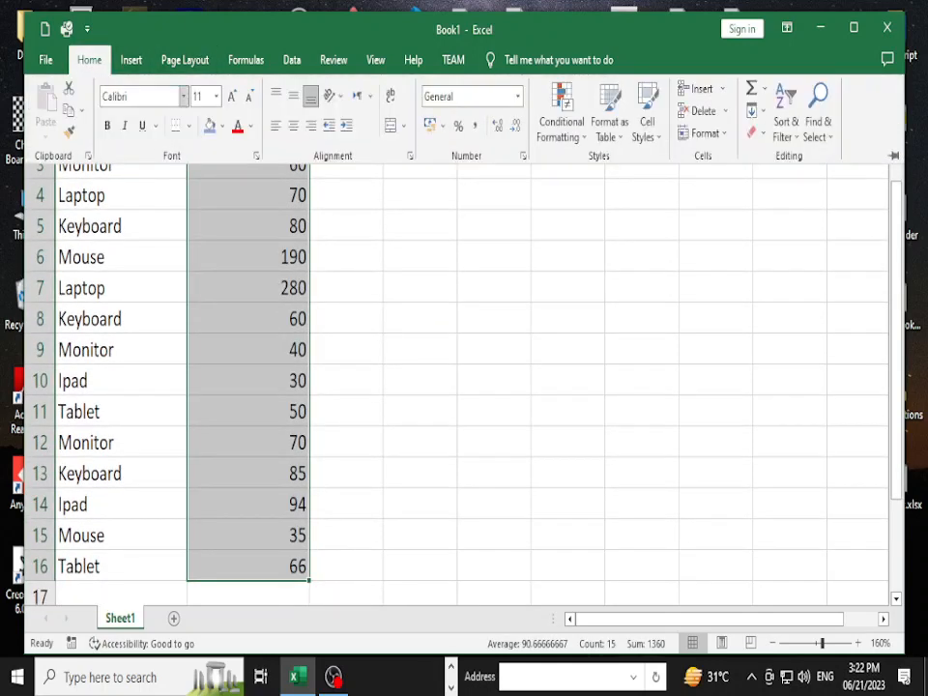
click(293, 126)
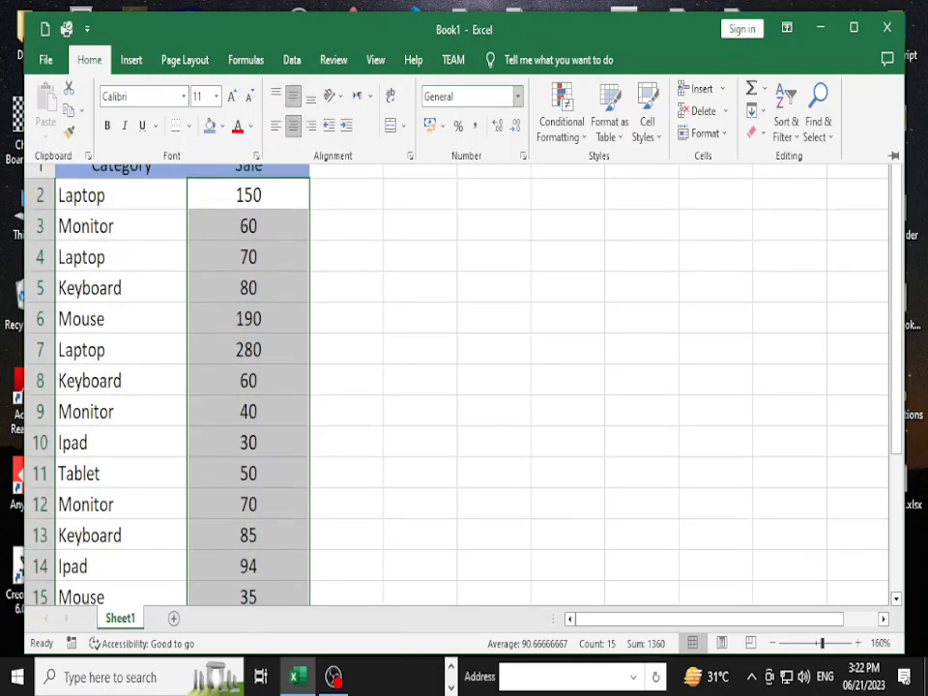
Step: Format the Sale values in B2 to B16 with the dollar Accounting number format and collapse the ribbon
click(517, 97)
click(490, 215)
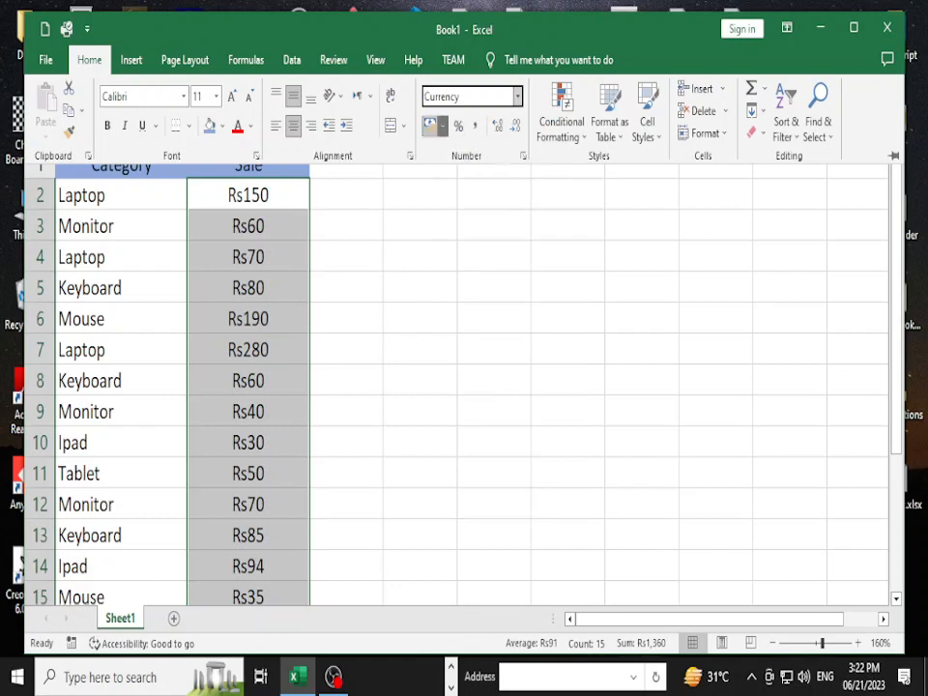
click(442, 126)
click(492, 151)
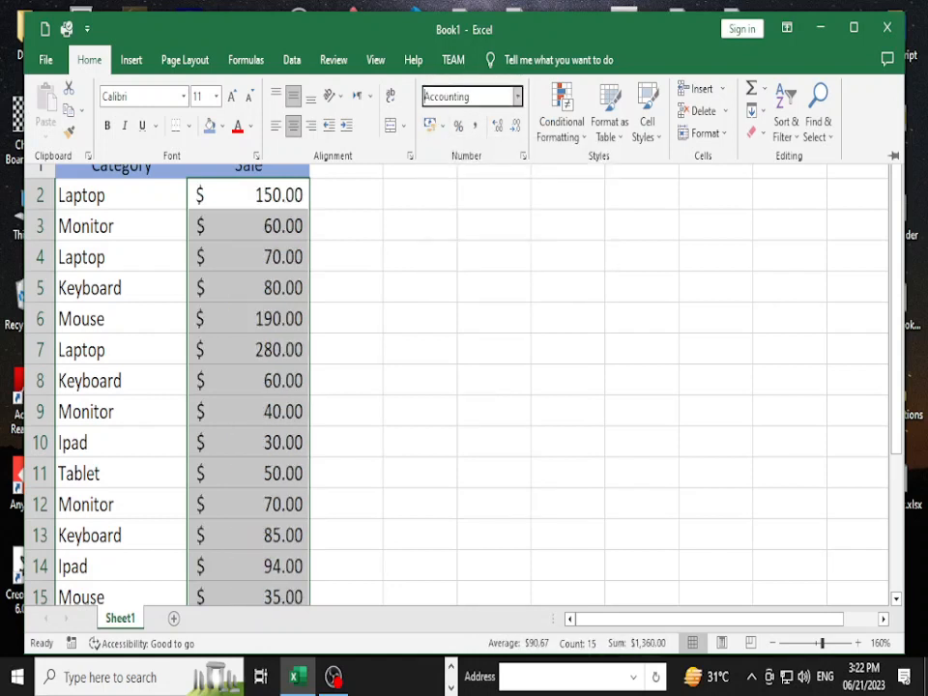
key(ctrl+F1)
click(248, 412)
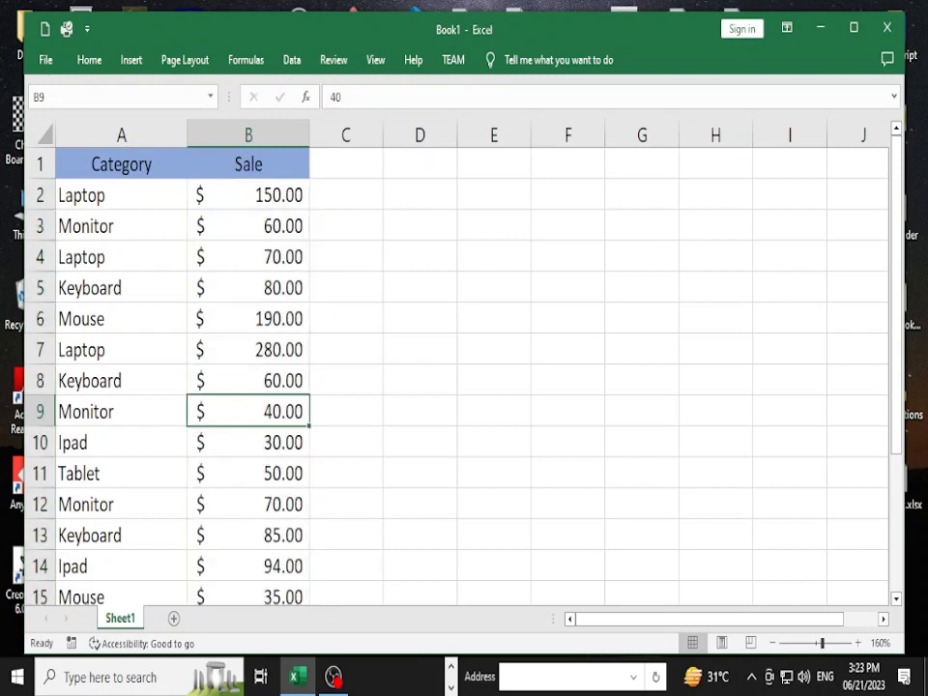
Step: Turn on filtering for the Category and Sale header row
click(121, 164)
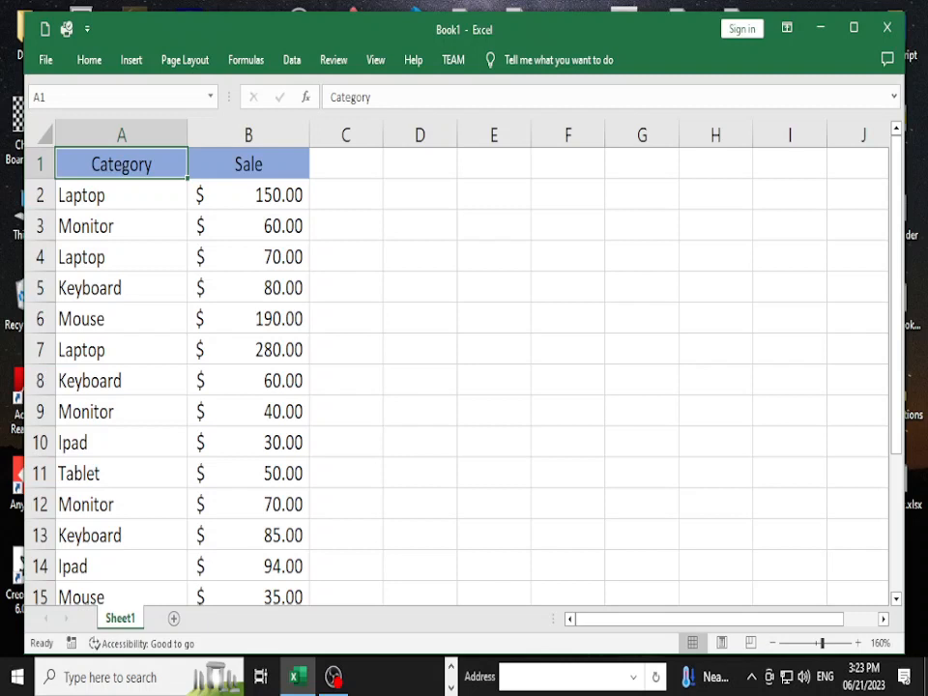
click(89, 60)
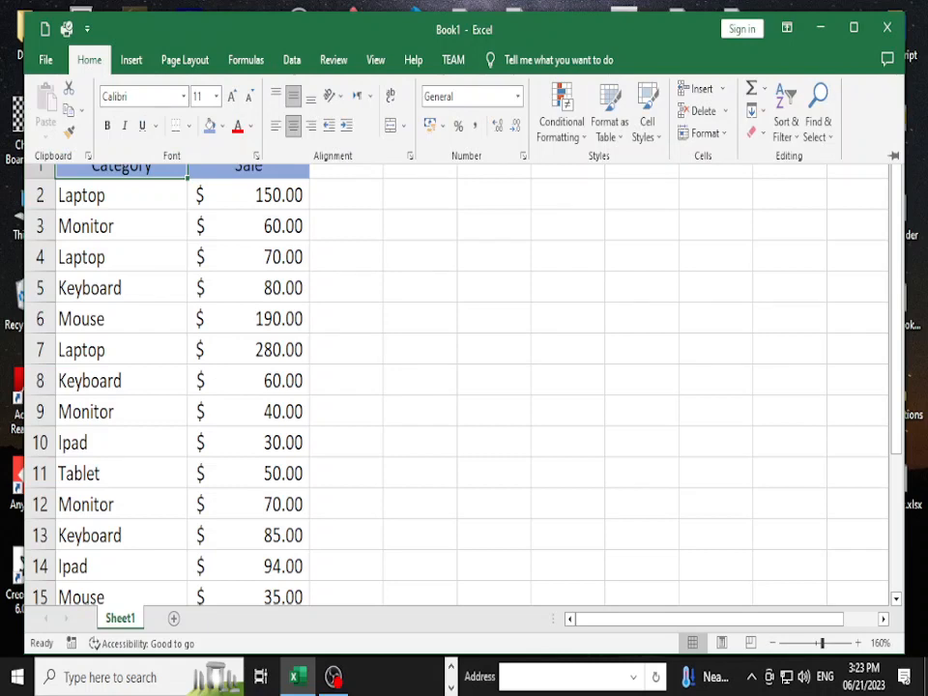
click(132, 60)
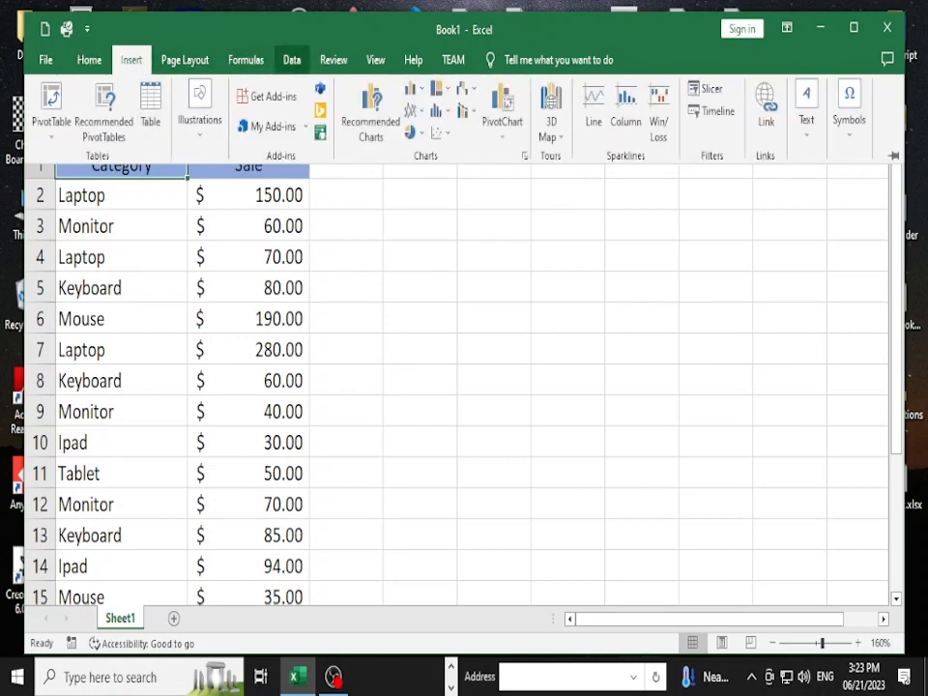
click(292, 60)
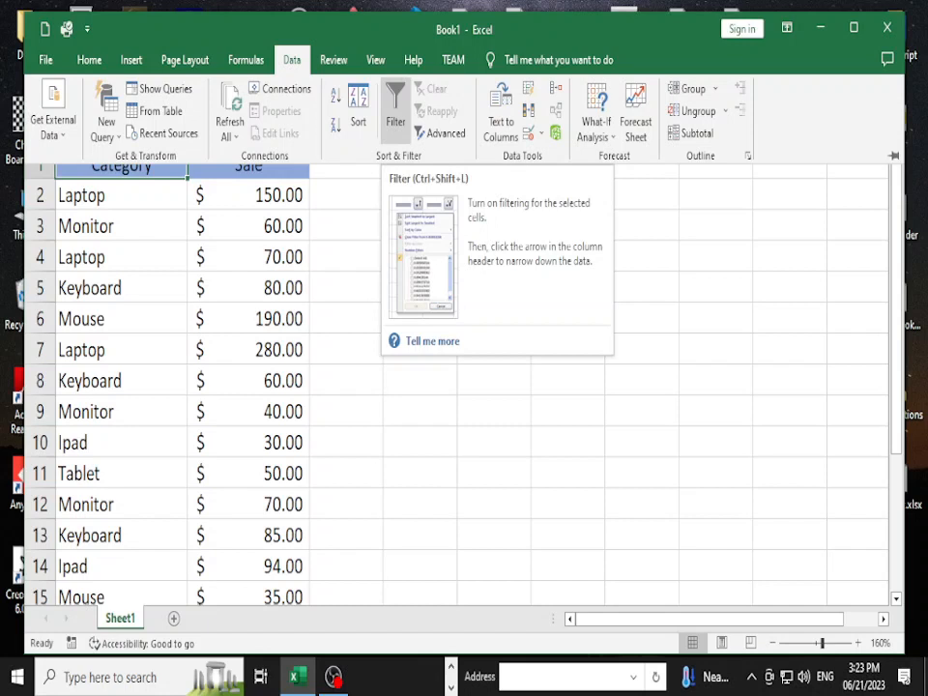
click(395, 109)
click(419, 225)
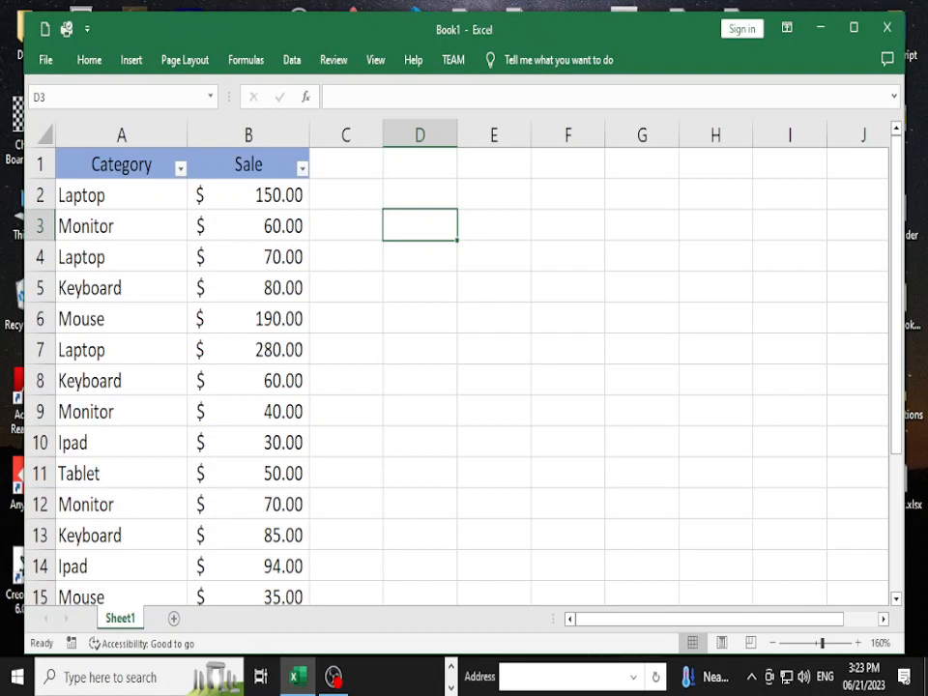
Step: Filter the Category column to show only the Ipad rows
click(181, 168)
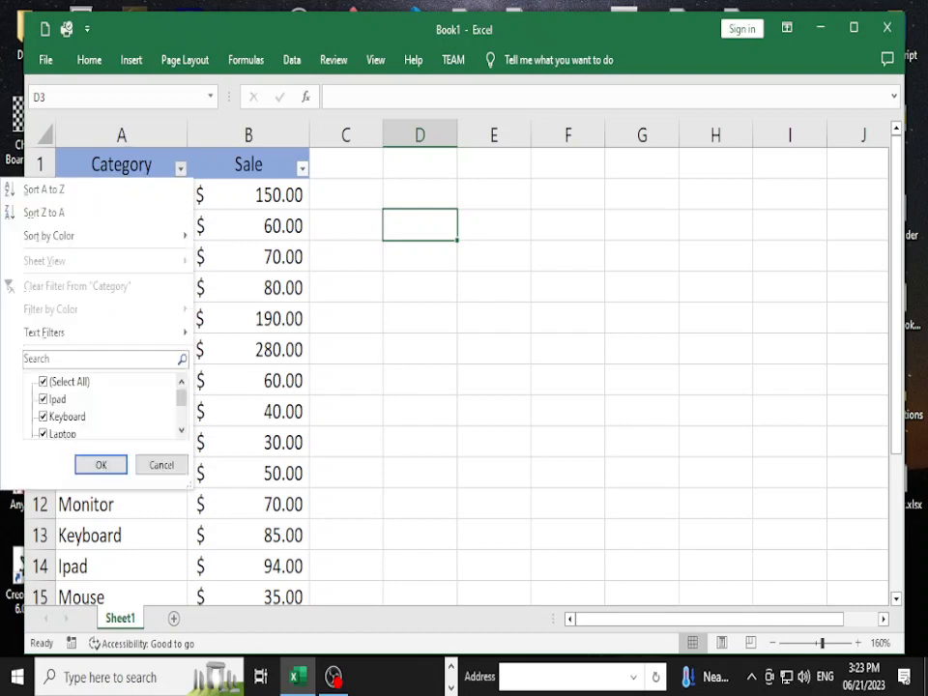
click(44, 382)
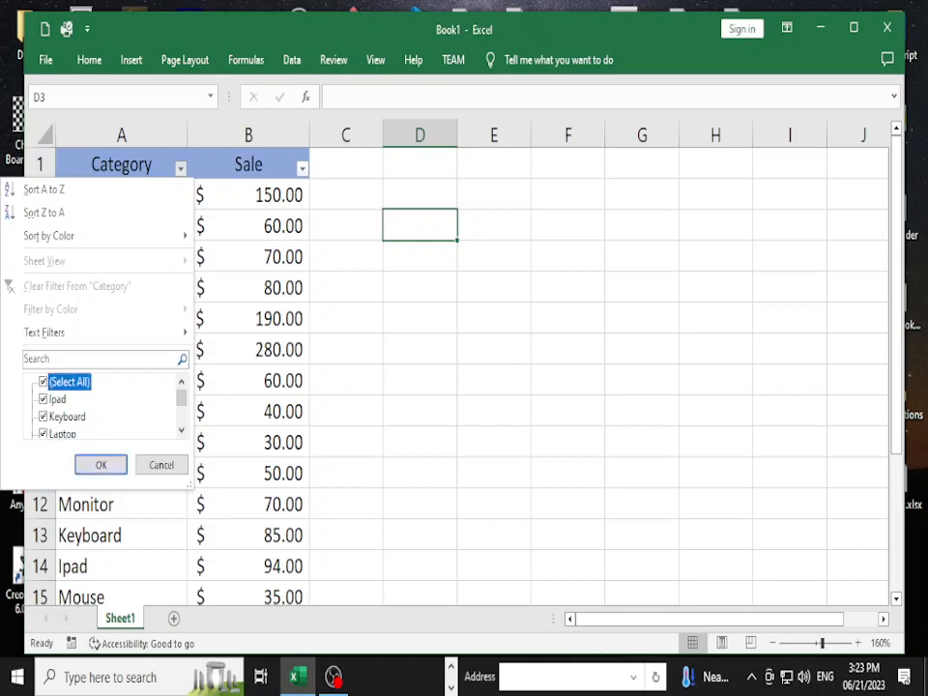
click(43, 399)
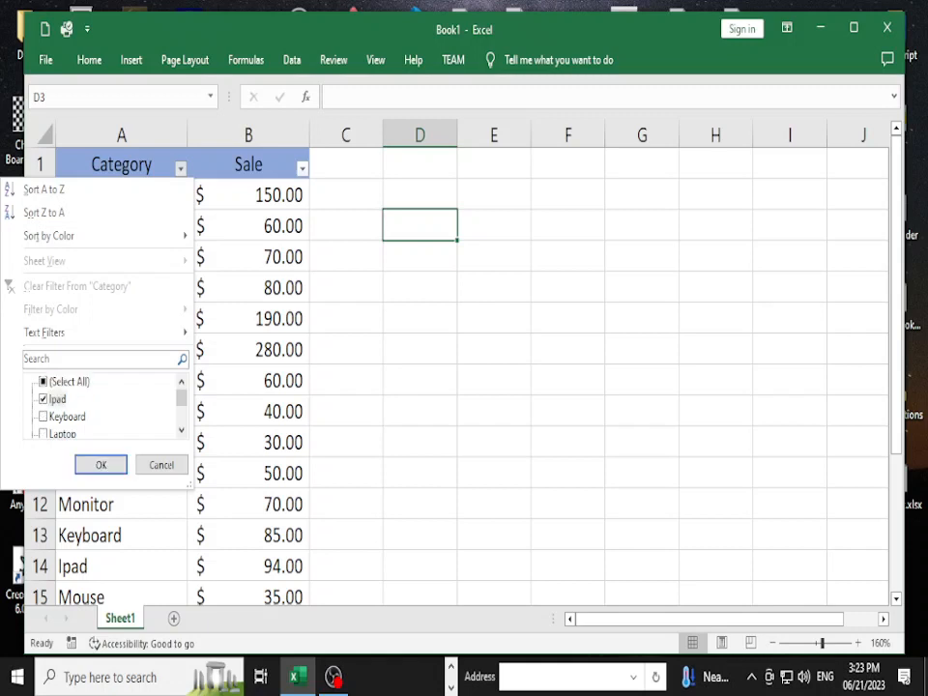
click(102, 465)
Step: Select the filtered Ipad sales in cells B10 and B14 to read their total
click(346, 256)
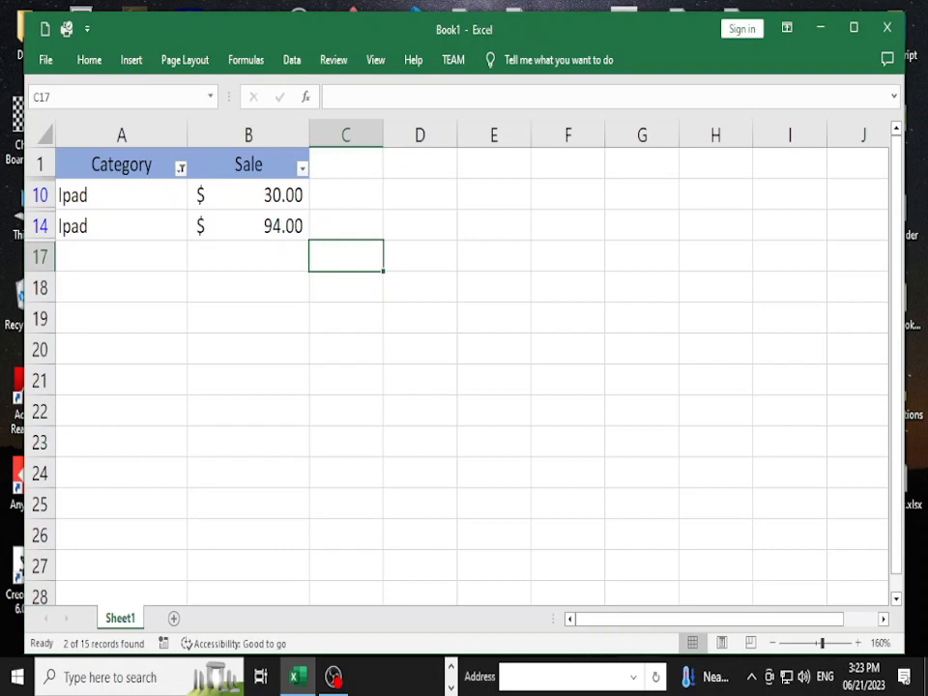
key(Up)
key(Left)
key(shift+Up)
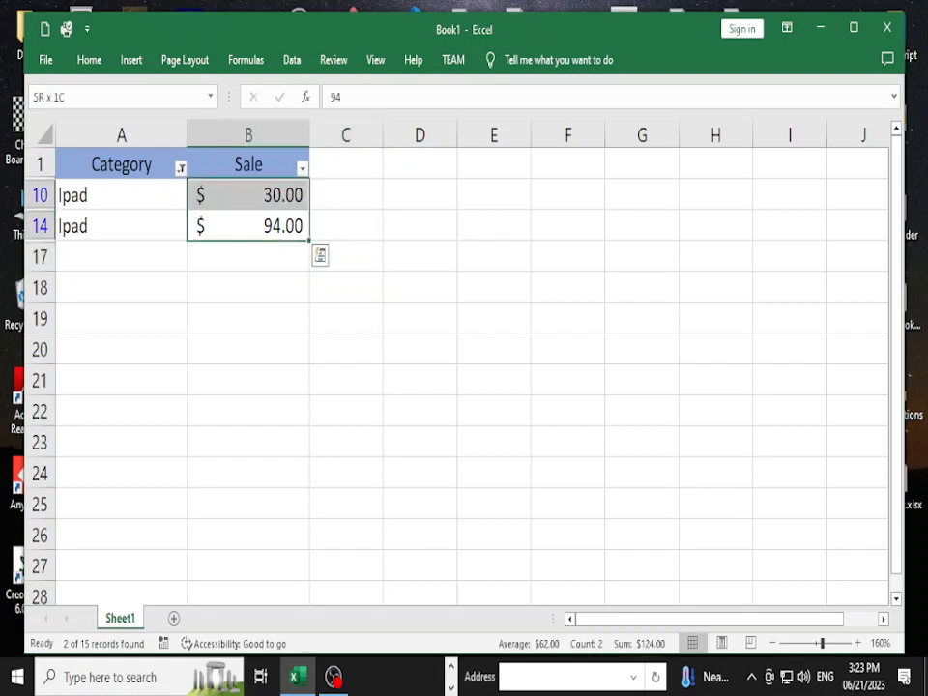
Step: Change the Category filter to show only the Monitor rows
click(181, 168)
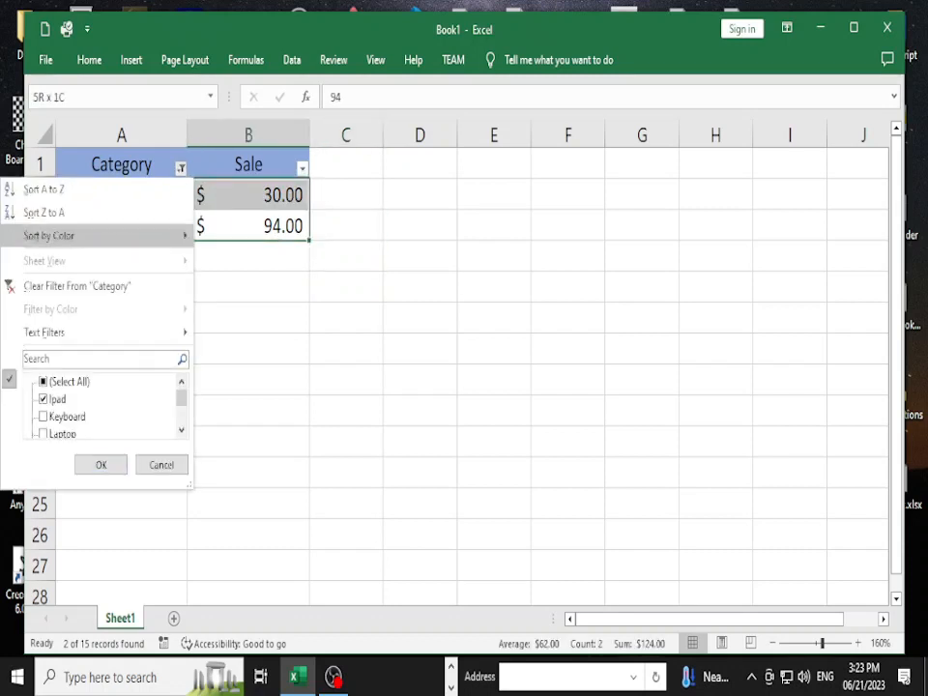
click(43, 382)
click(44, 381)
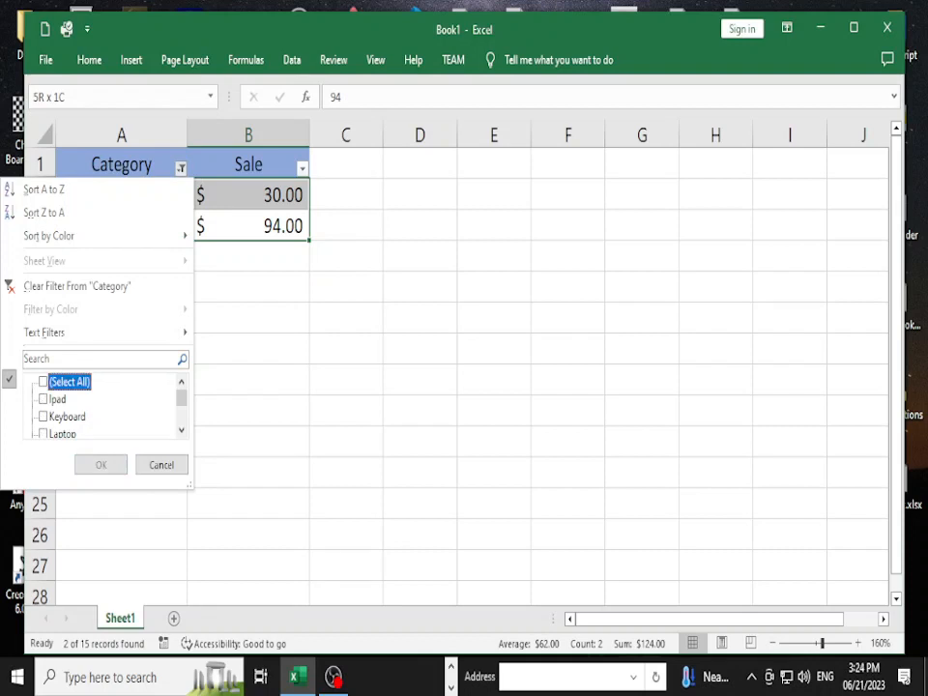
click(44, 382)
click(43, 382)
scroll(43, 382, down, 2)
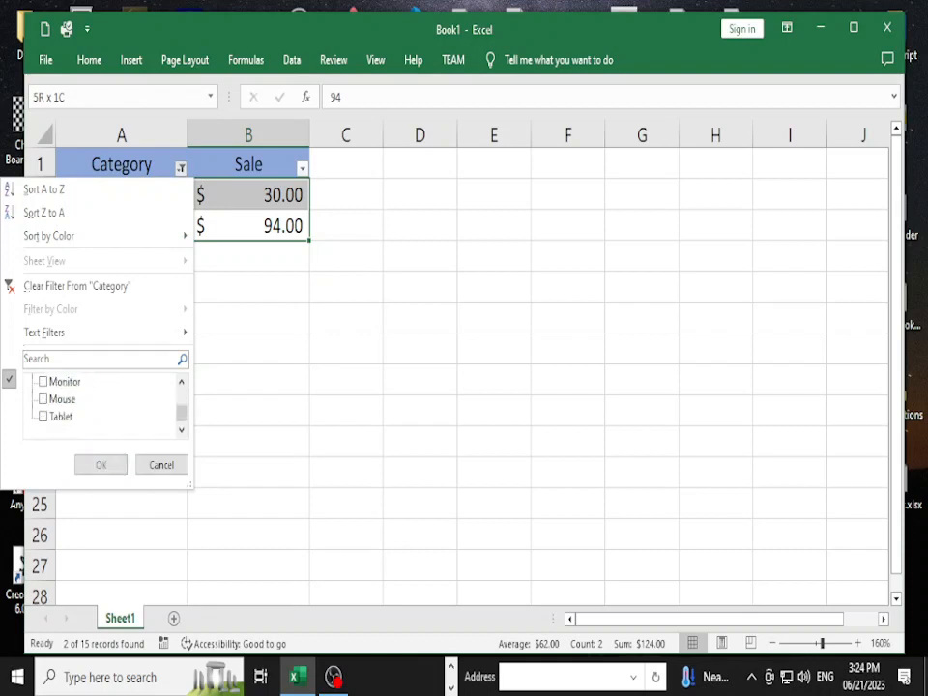
click(44, 382)
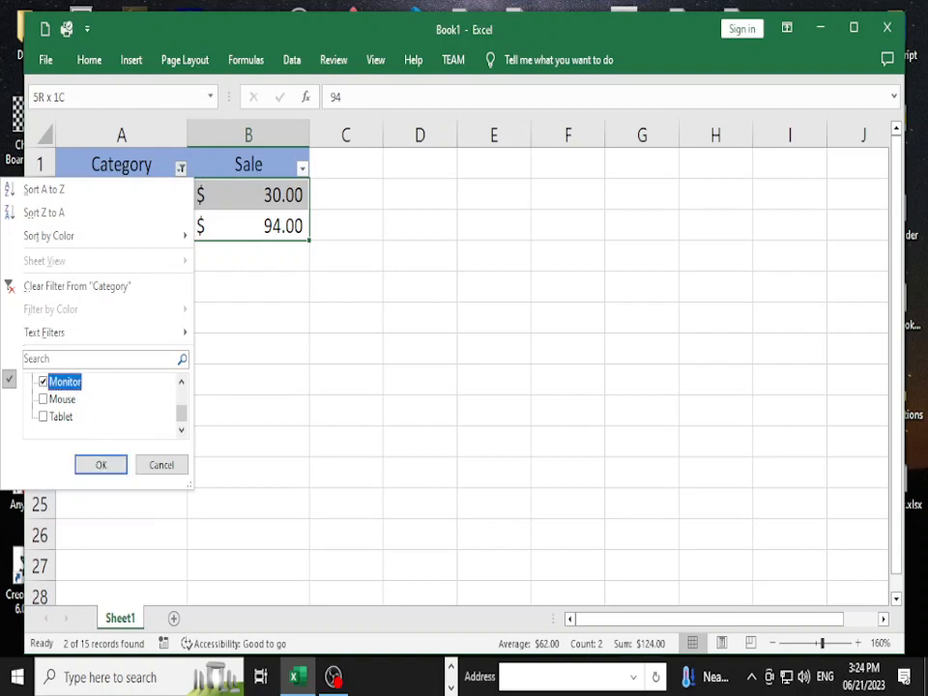
click(100, 465)
Step: Select the three filtered Monitor sales in column B to read their total
click(249, 318)
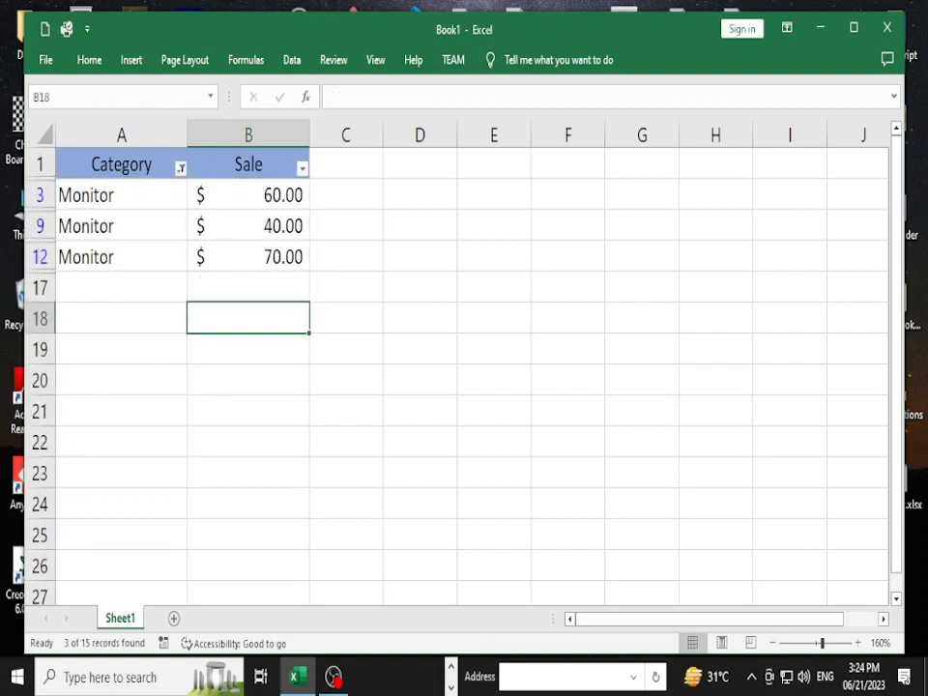
key(Up)
key(Up)
key(shift+Up)
key(shift+Up)
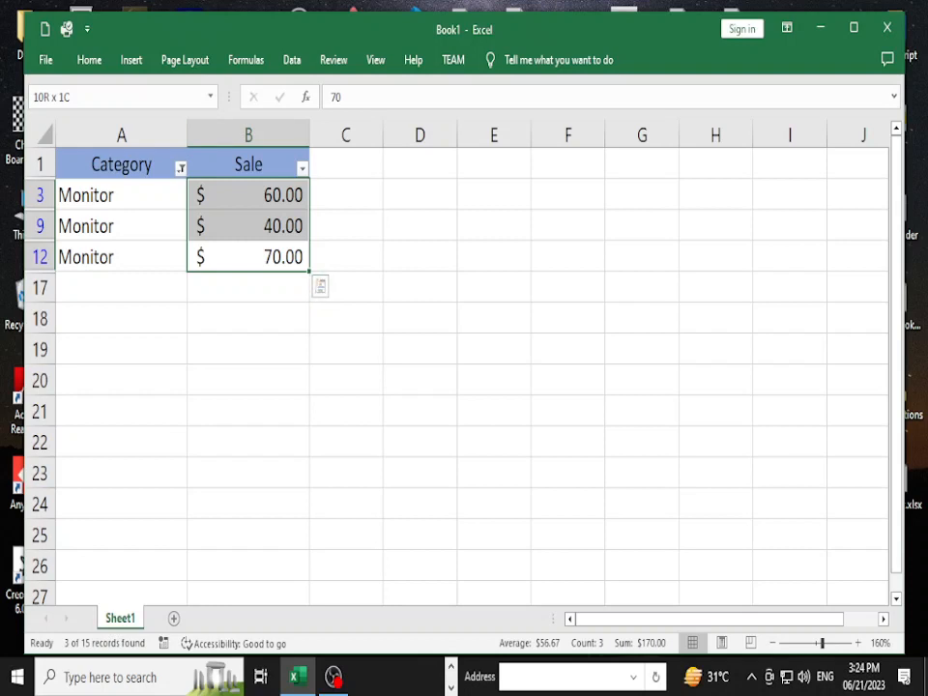
Step: Change the Category filter to show only the Laptop rows
click(180, 168)
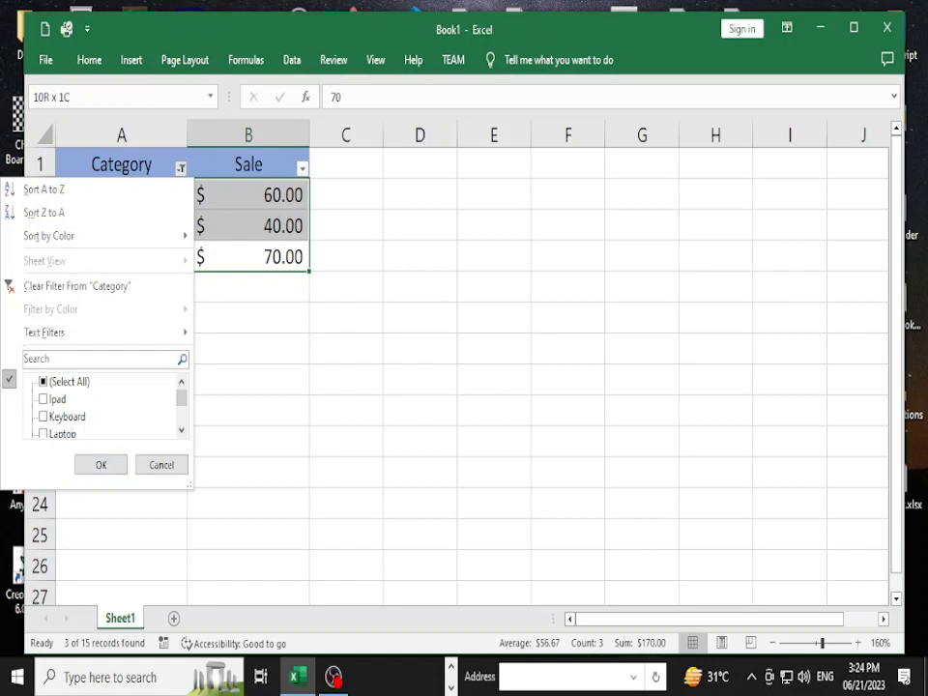
click(44, 382)
click(43, 381)
click(44, 417)
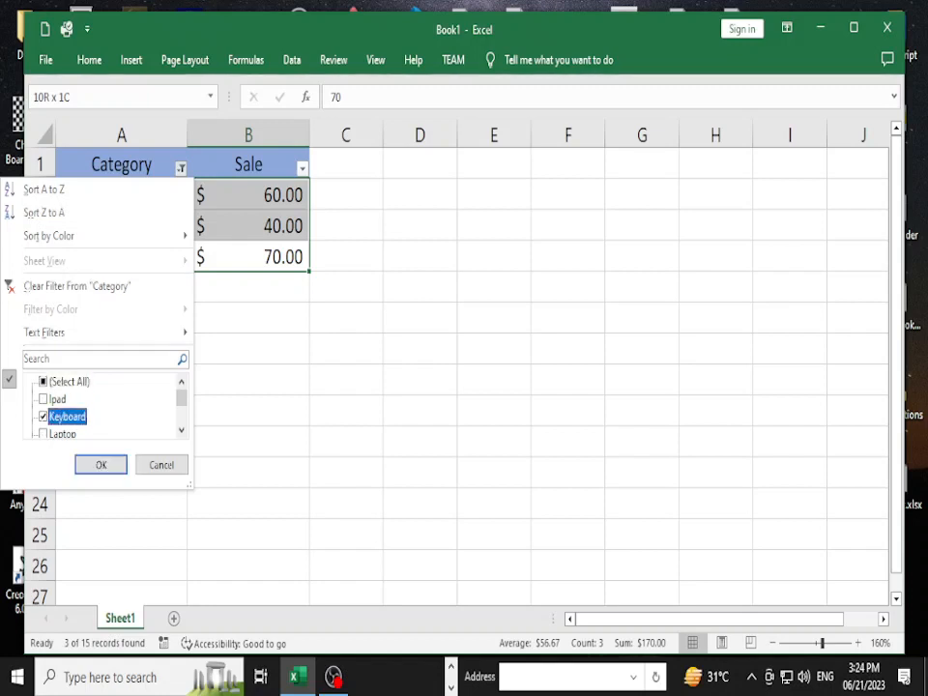
click(43, 417)
click(44, 434)
click(100, 465)
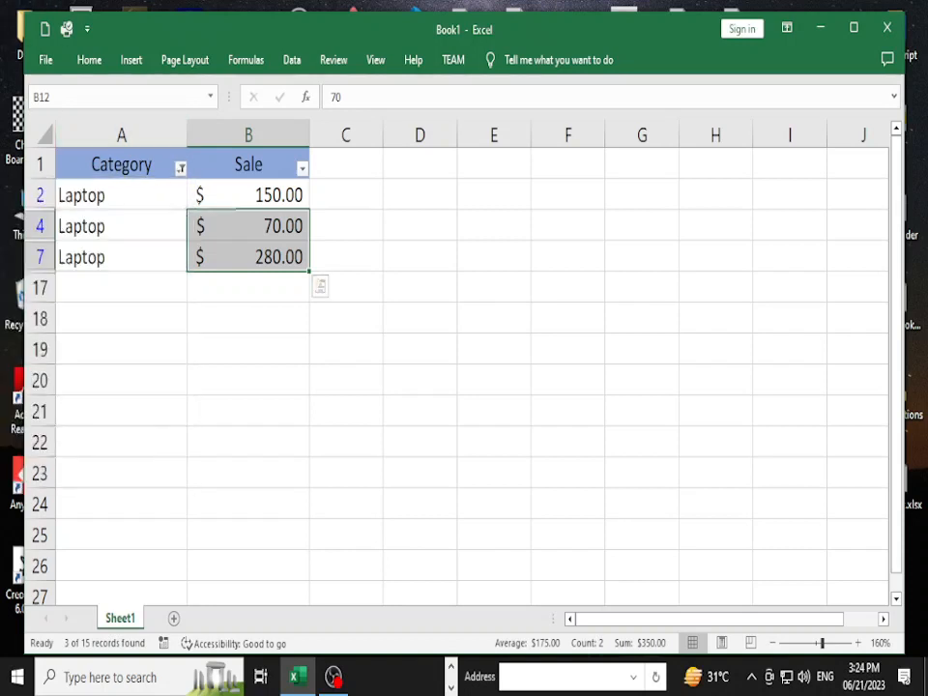
Step: Reset the Category filter to include all categories
click(180, 169)
click(44, 382)
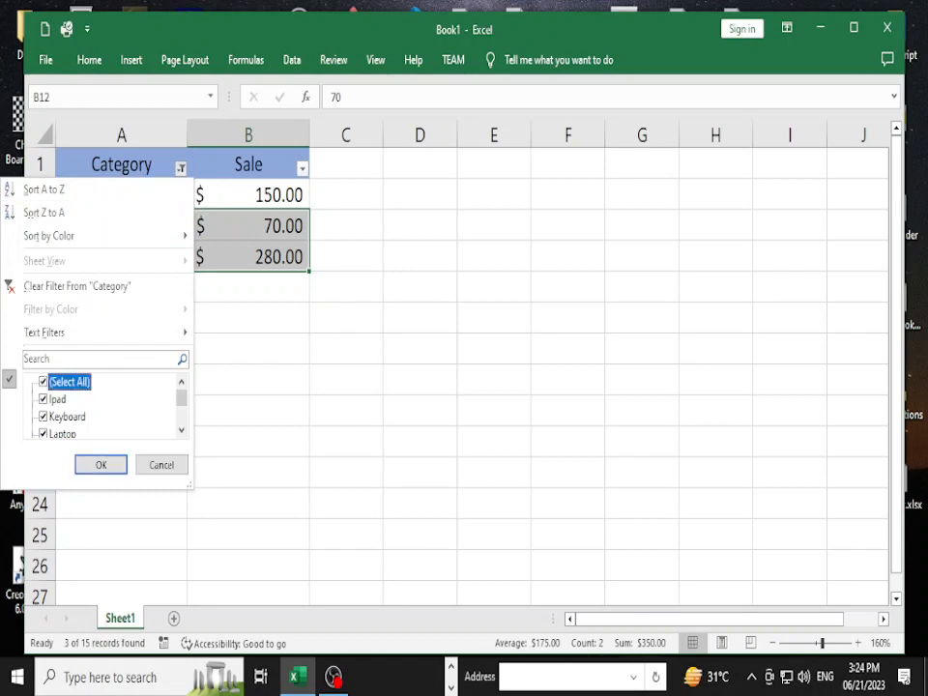
click(100, 465)
click(121, 319)
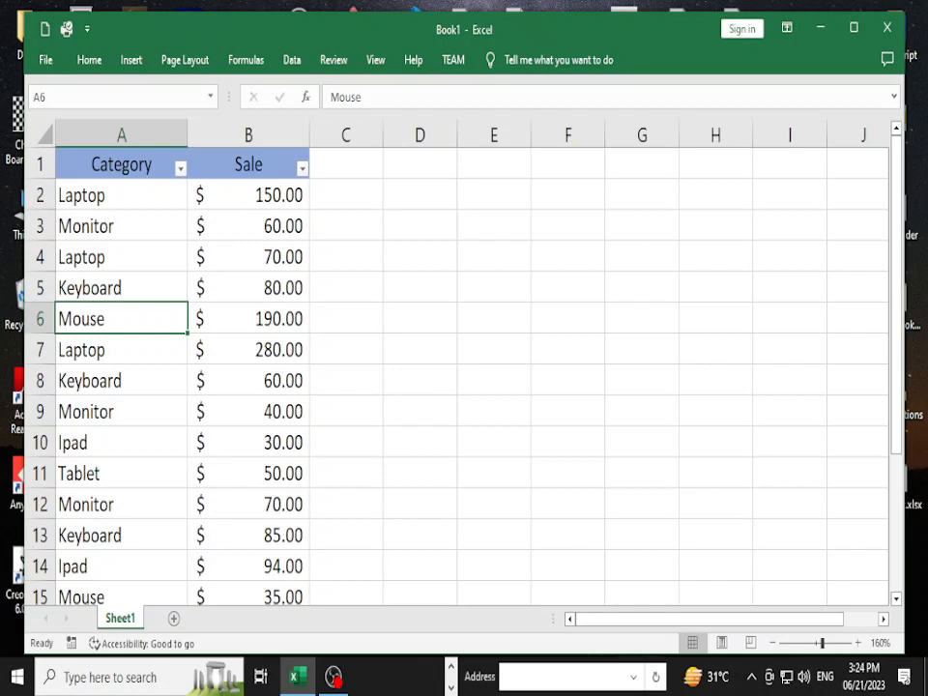
click(419, 194)
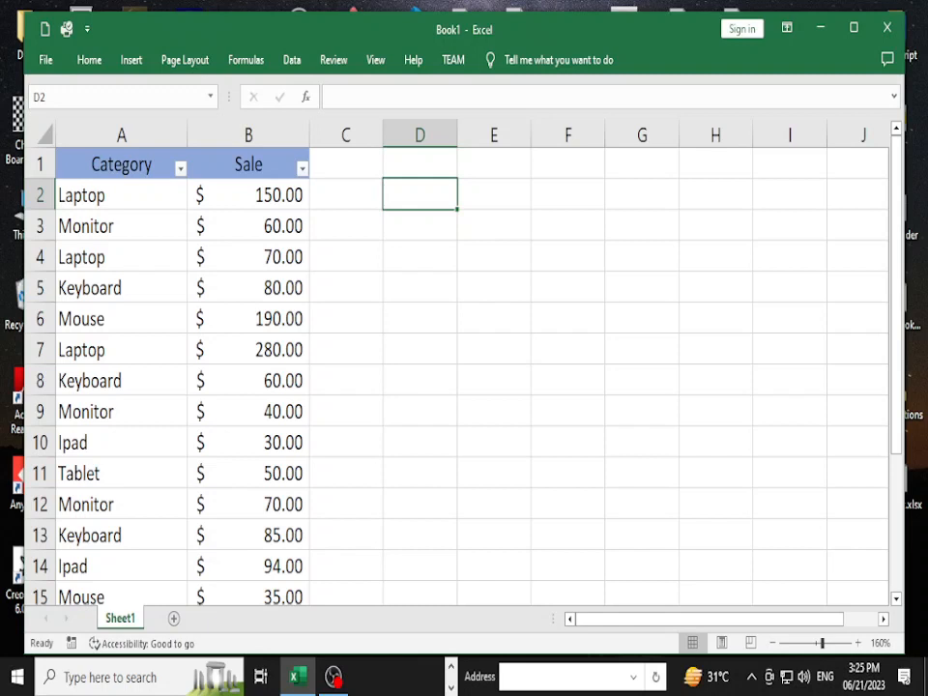
Step: Turn off filtering for the Category and Sale header row
click(122, 165)
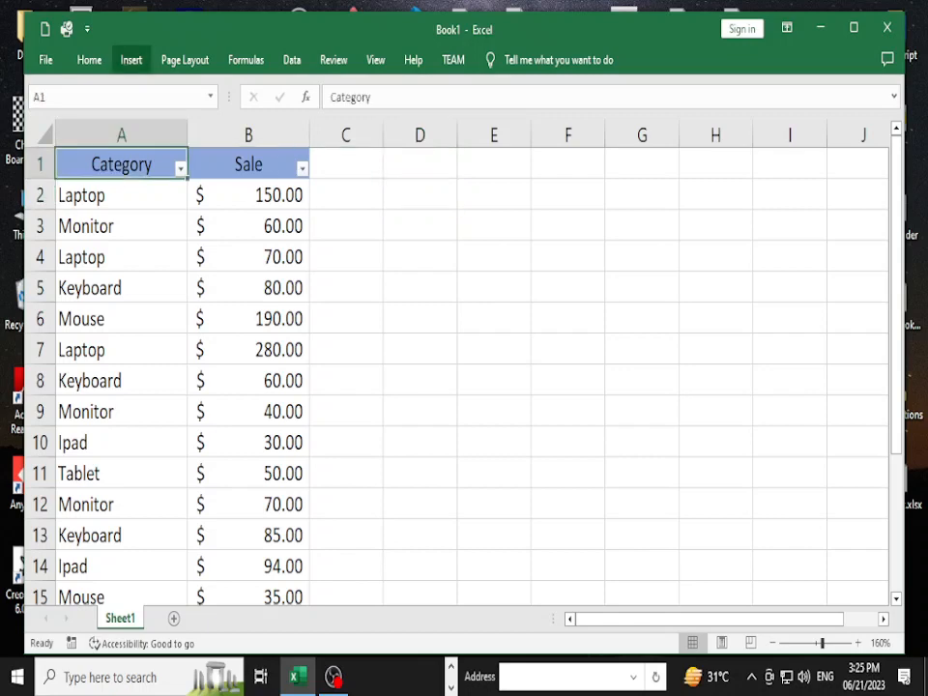
click(89, 59)
click(291, 60)
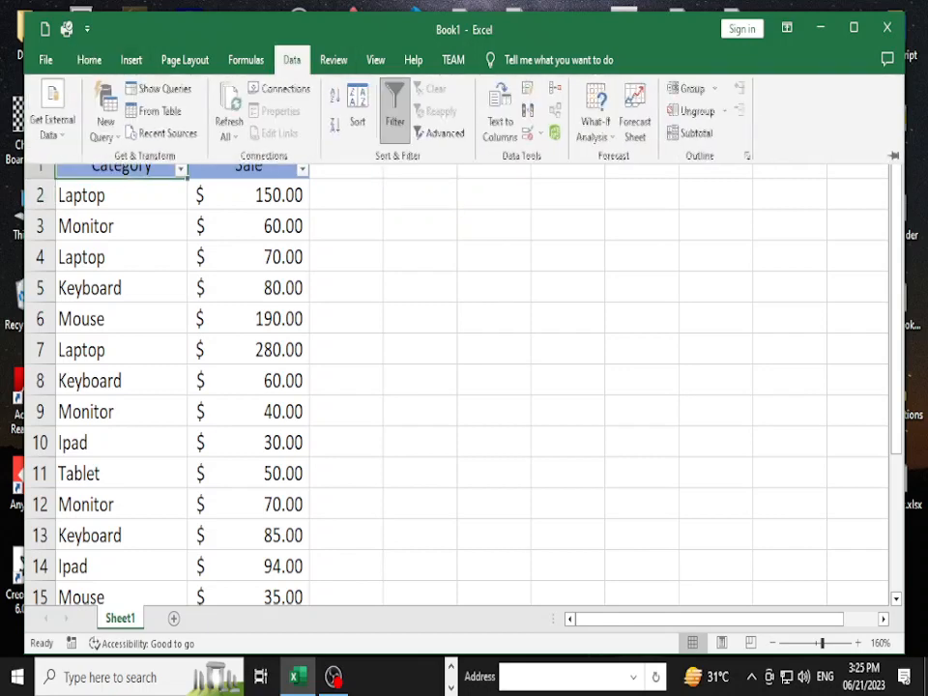
click(394, 106)
click(248, 226)
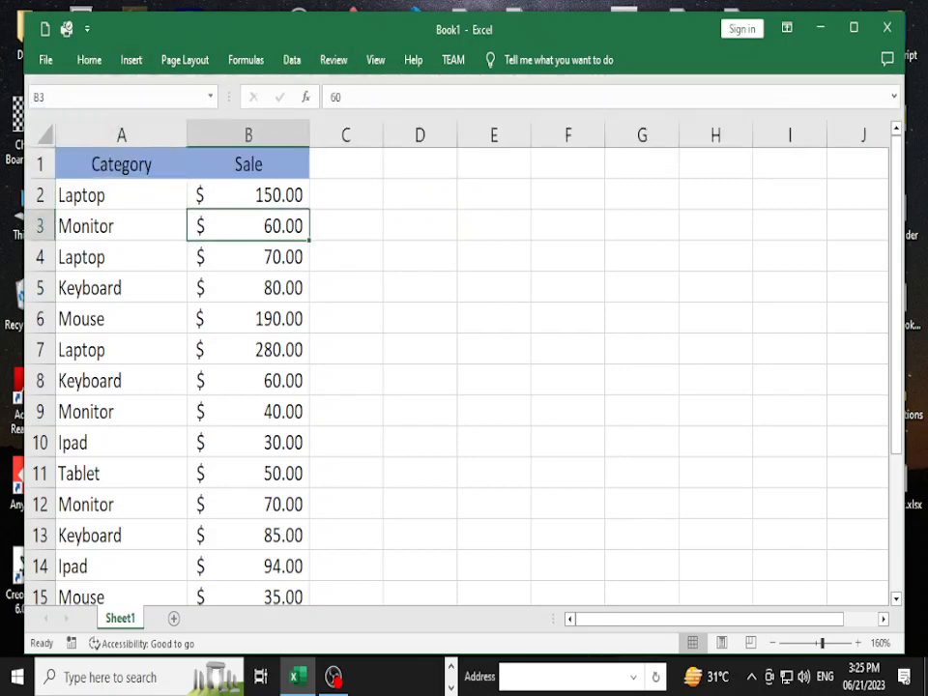
Step: Widen the empty columns D and E slightly and return to cell D1
click(419, 194)
click(419, 164)
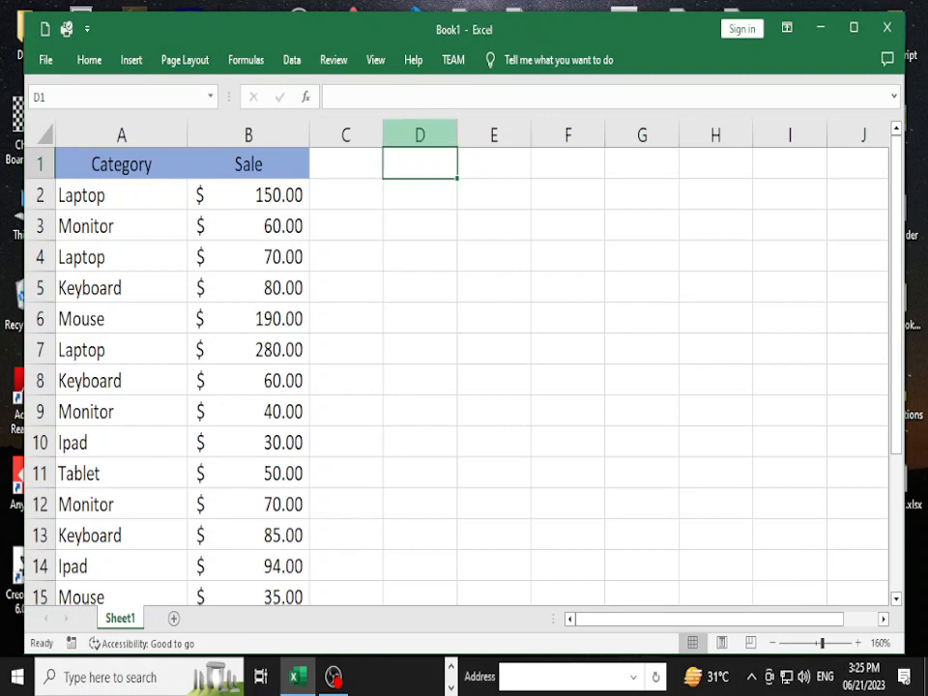
drag(457, 136, 485, 135)
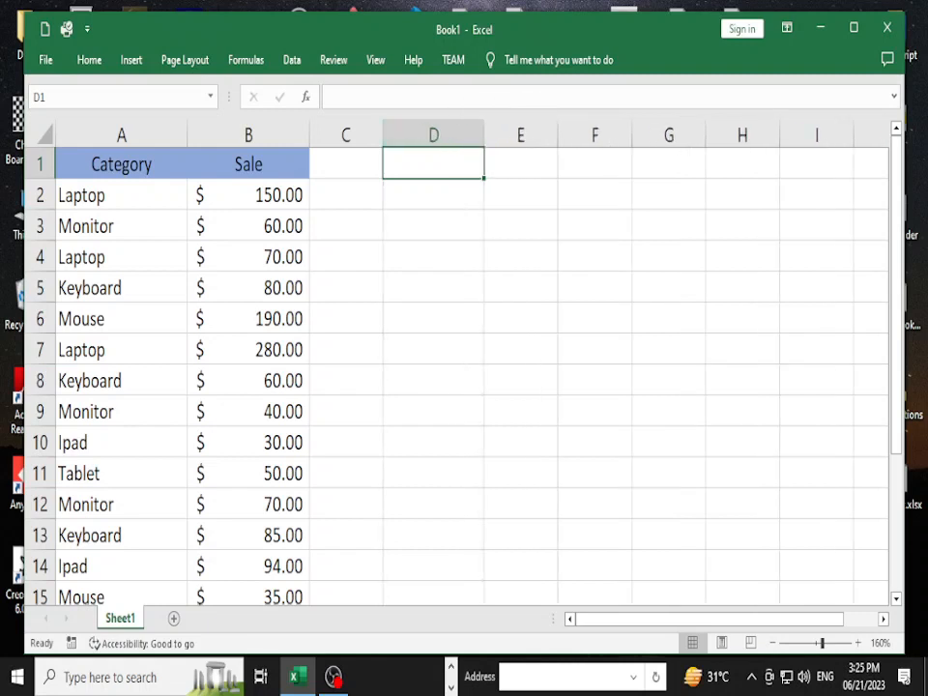
drag(558, 135, 578, 135)
click(531, 349)
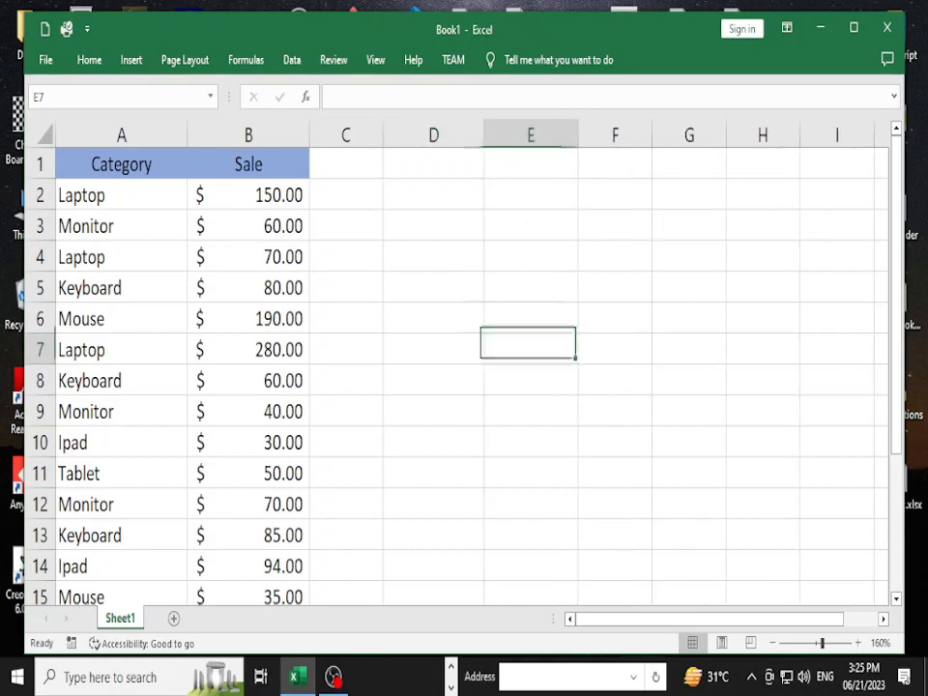
click(433, 163)
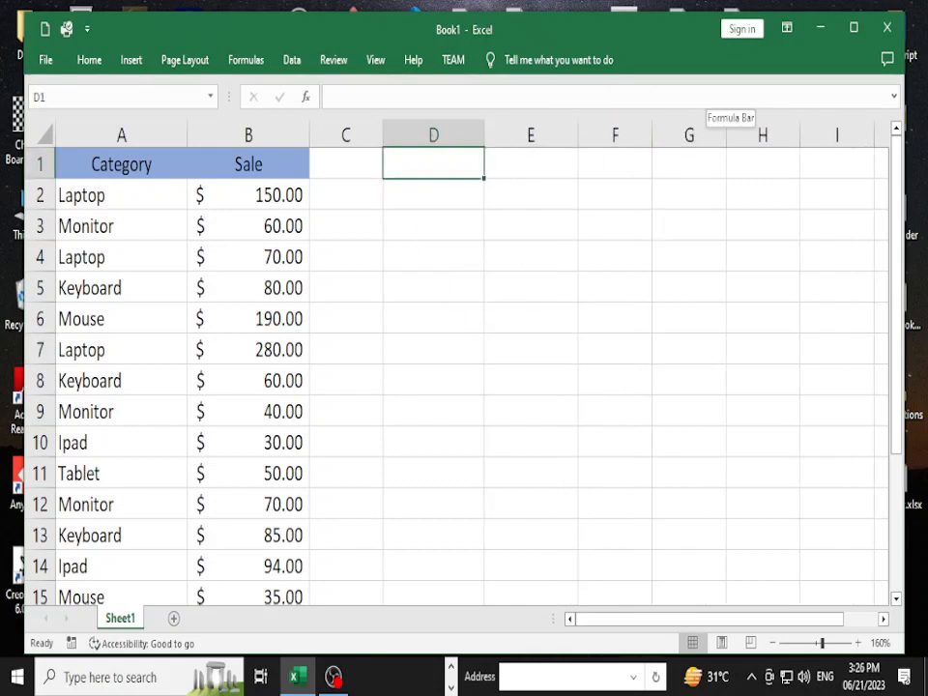
click(121, 163)
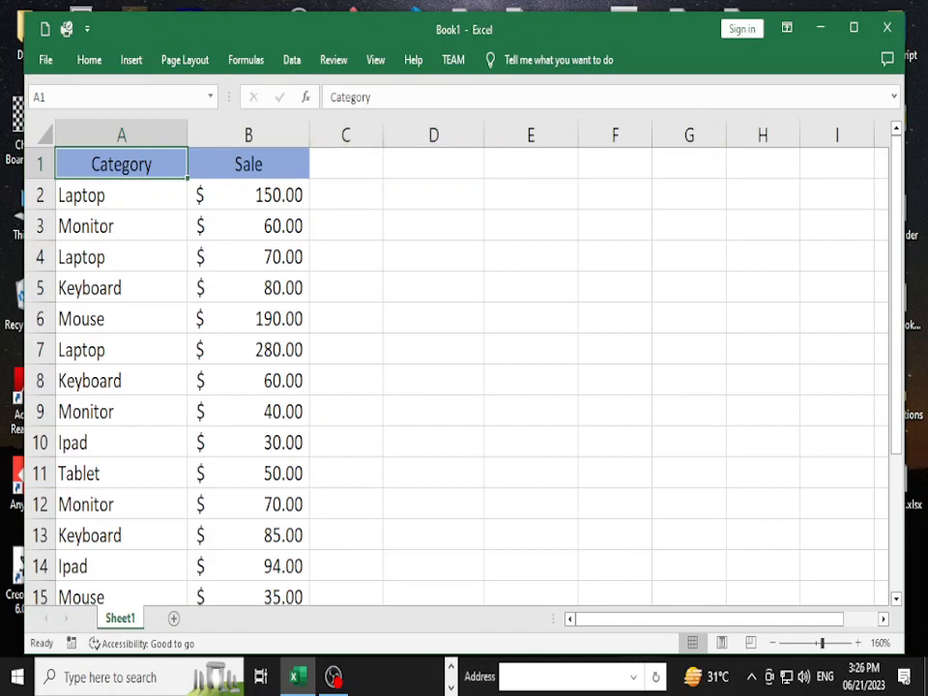
click(433, 164)
click(433, 194)
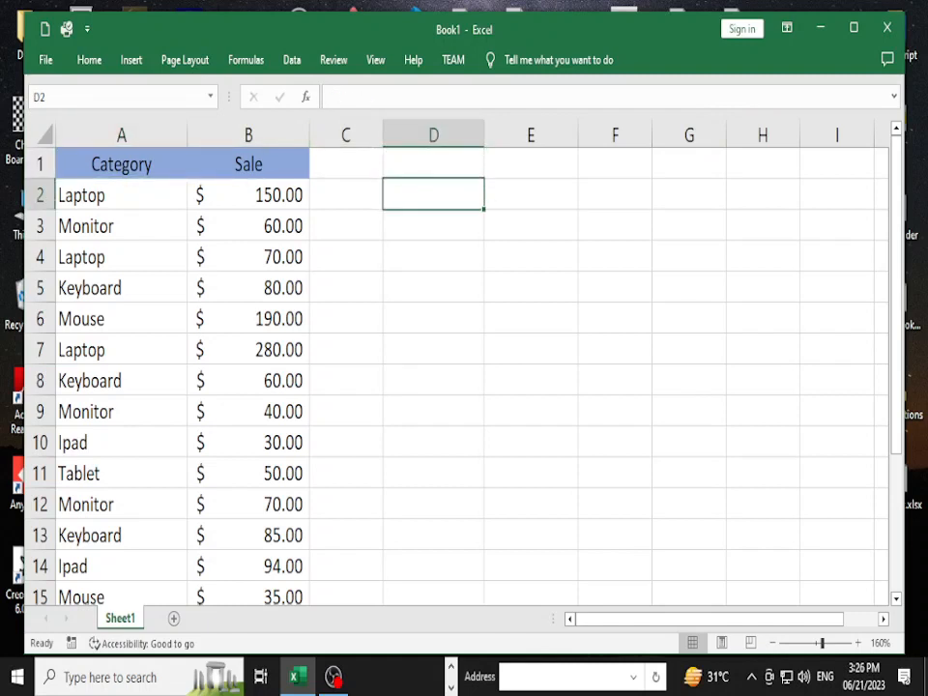
click(531, 194)
click(433, 163)
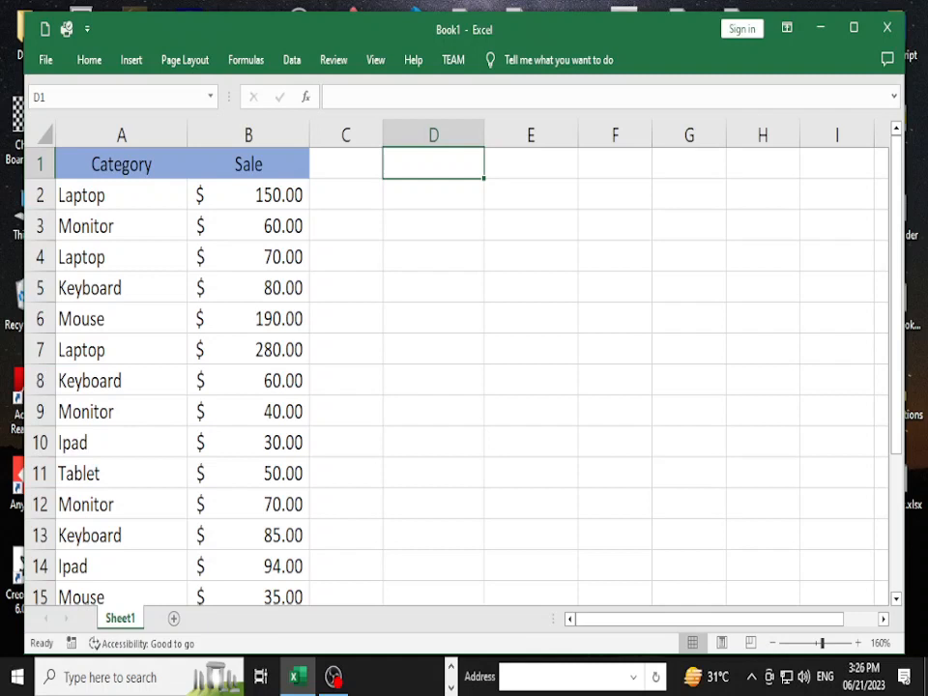
Step: Enter the heading Category in cell D1, matching the source table's first column
click(121, 164)
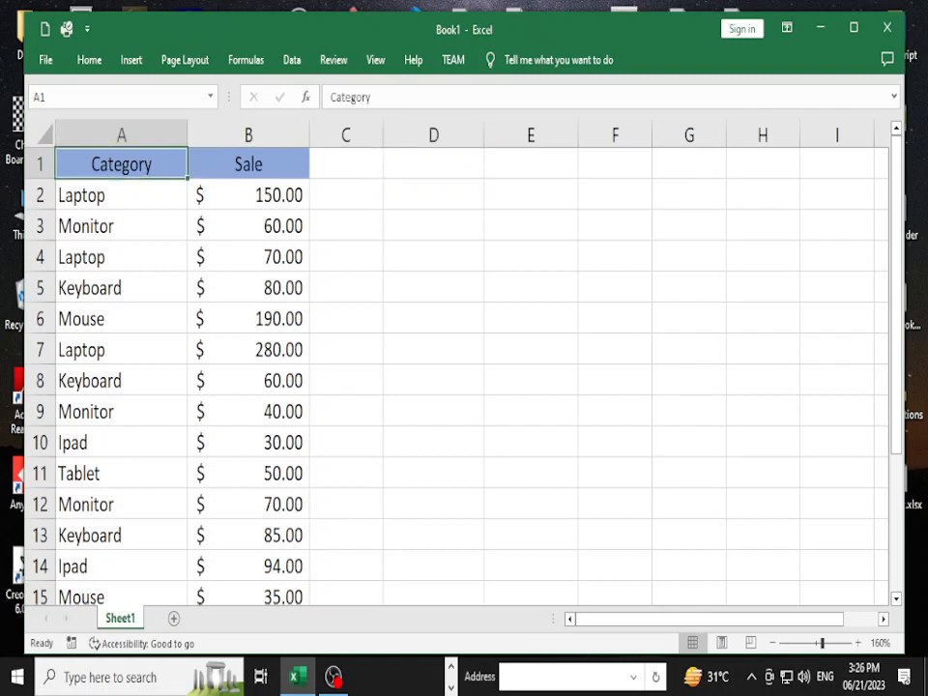
click(433, 164)
text(Ca)
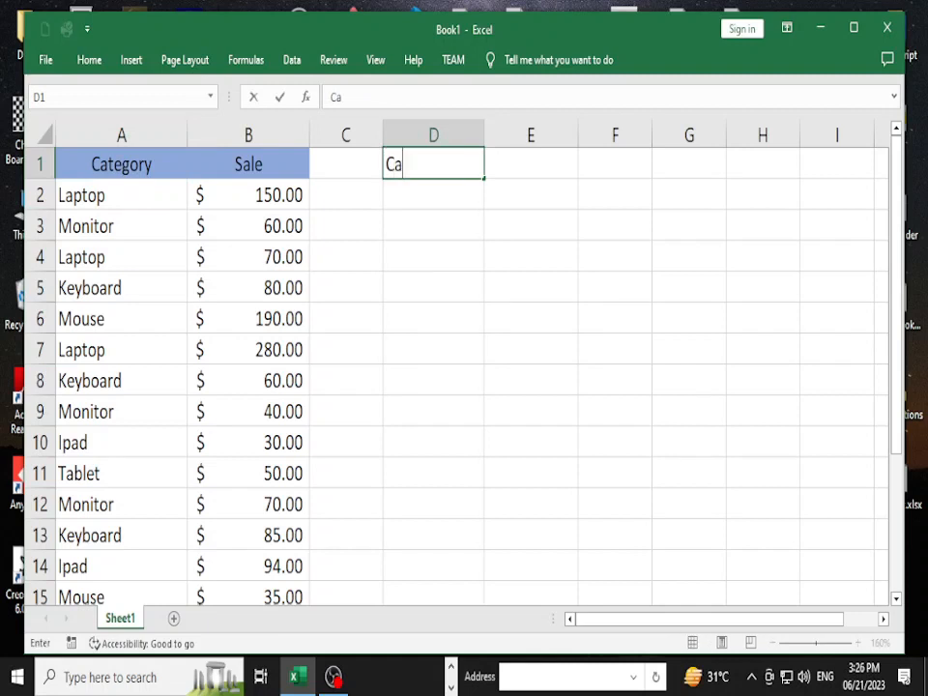
text(tegory)
key(Return)
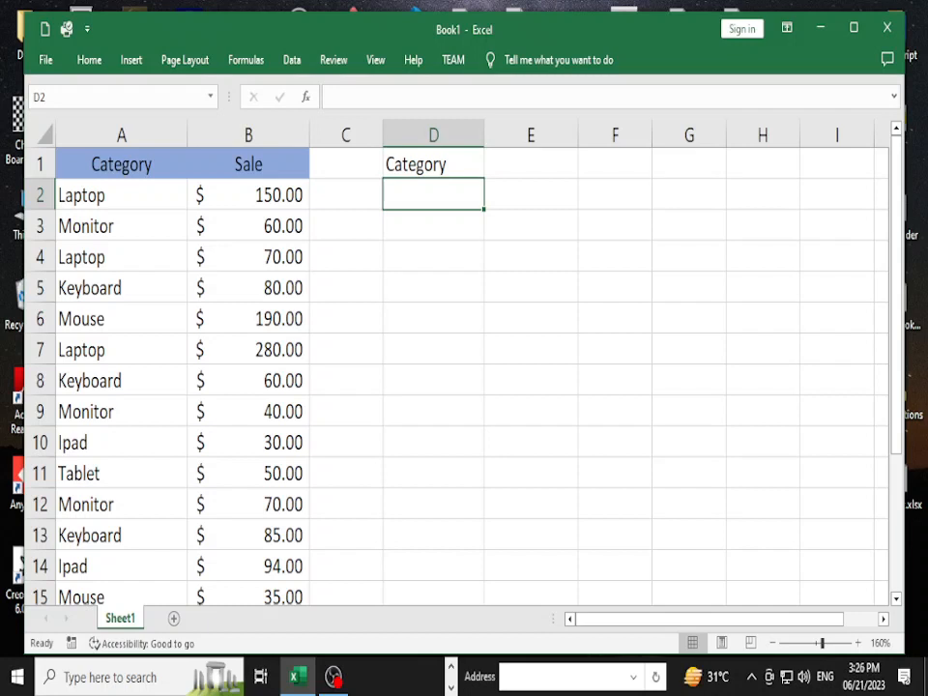
right_click(380, 4)
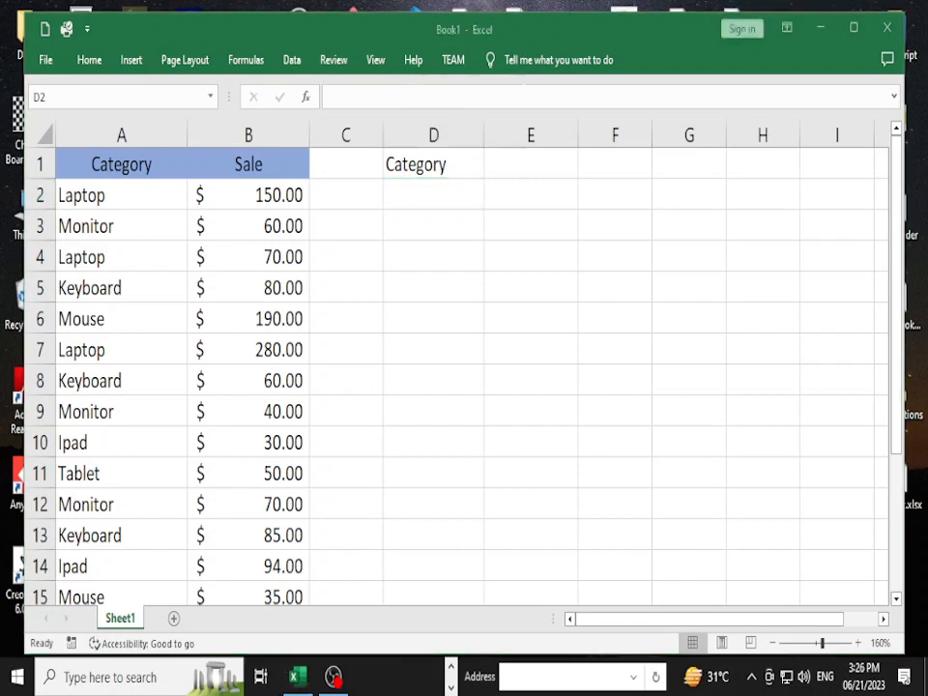
click(363, 29)
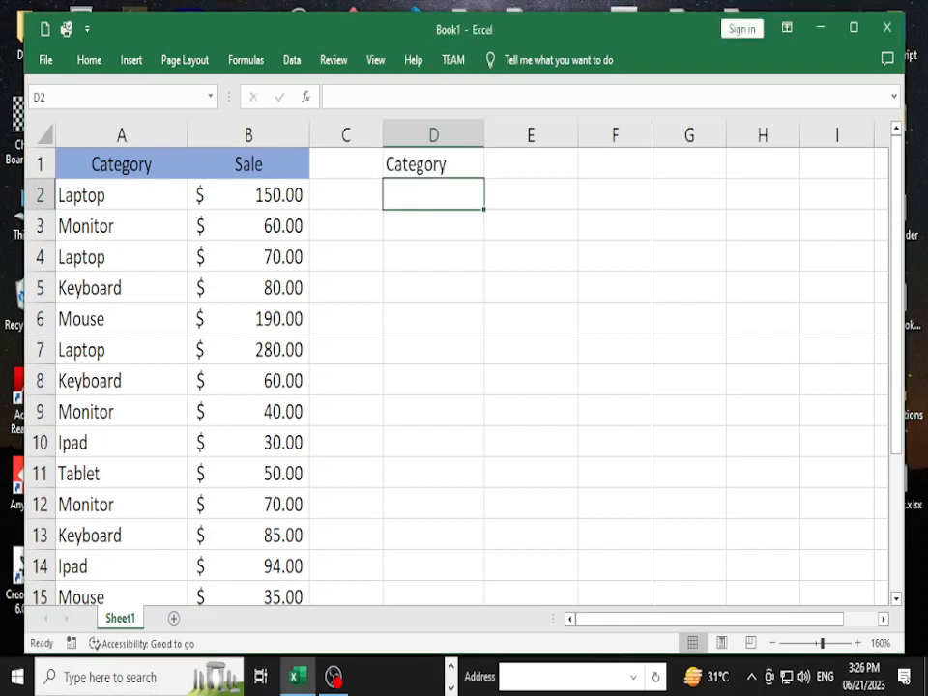
click(433, 164)
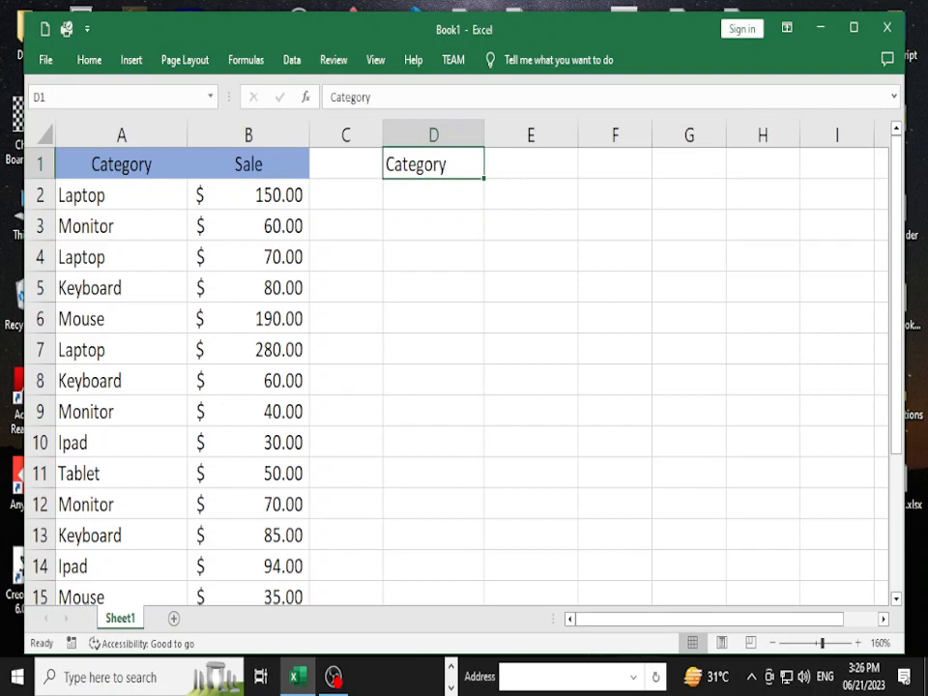
click(433, 195)
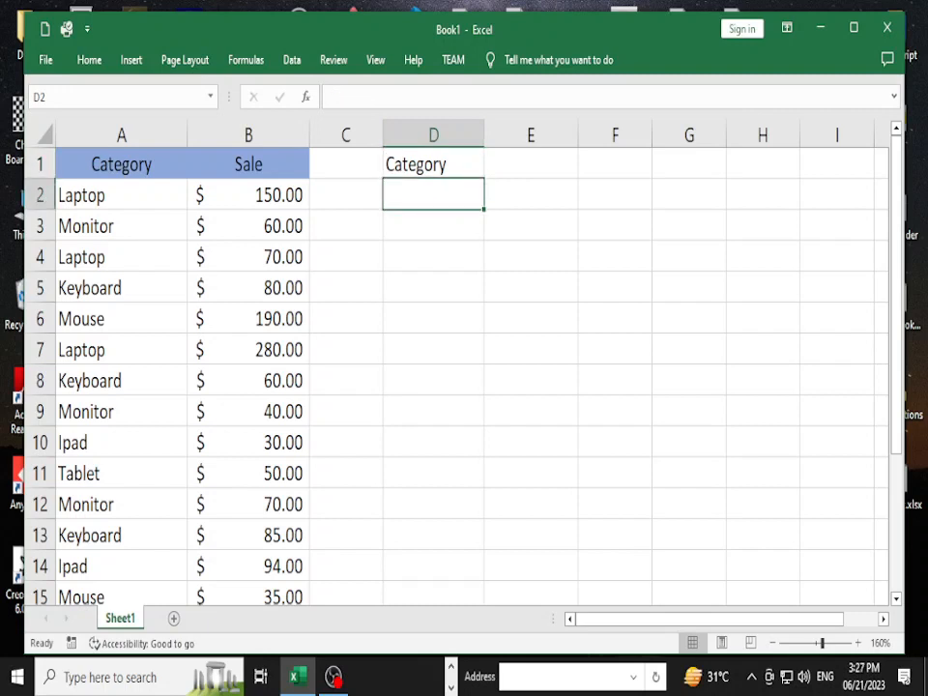
Step: Enter the heading Sale in cell E1, next to the new Category heading
click(531, 164)
text(Sale)
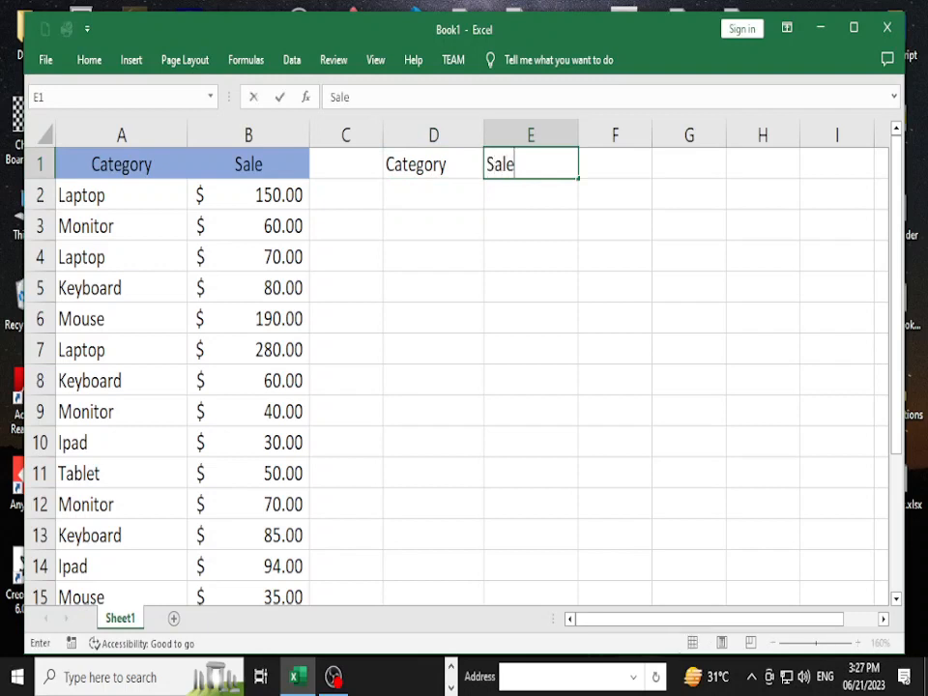
key(Return)
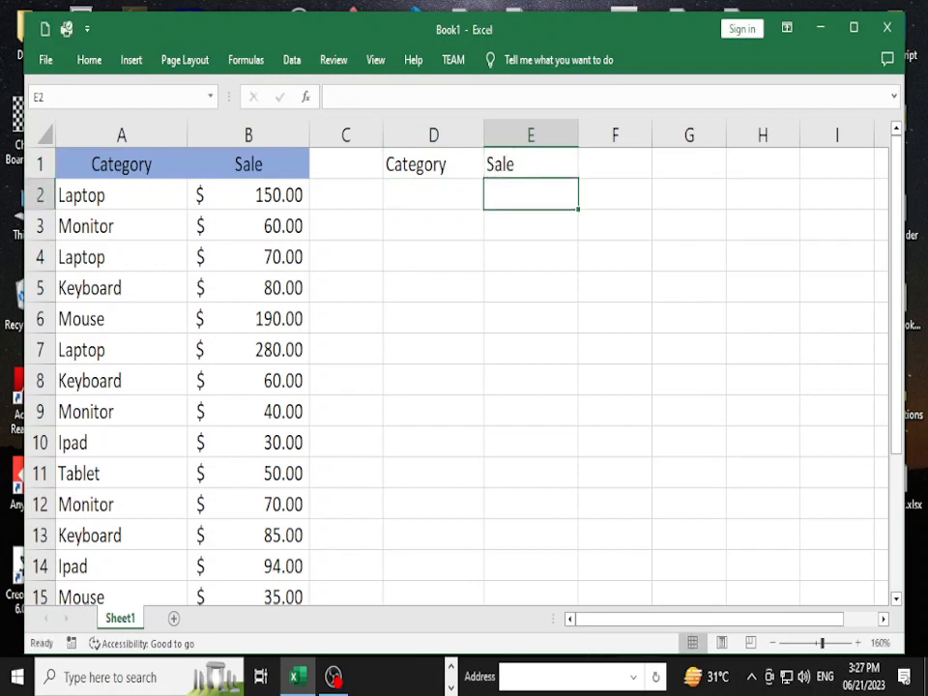
key(Up)
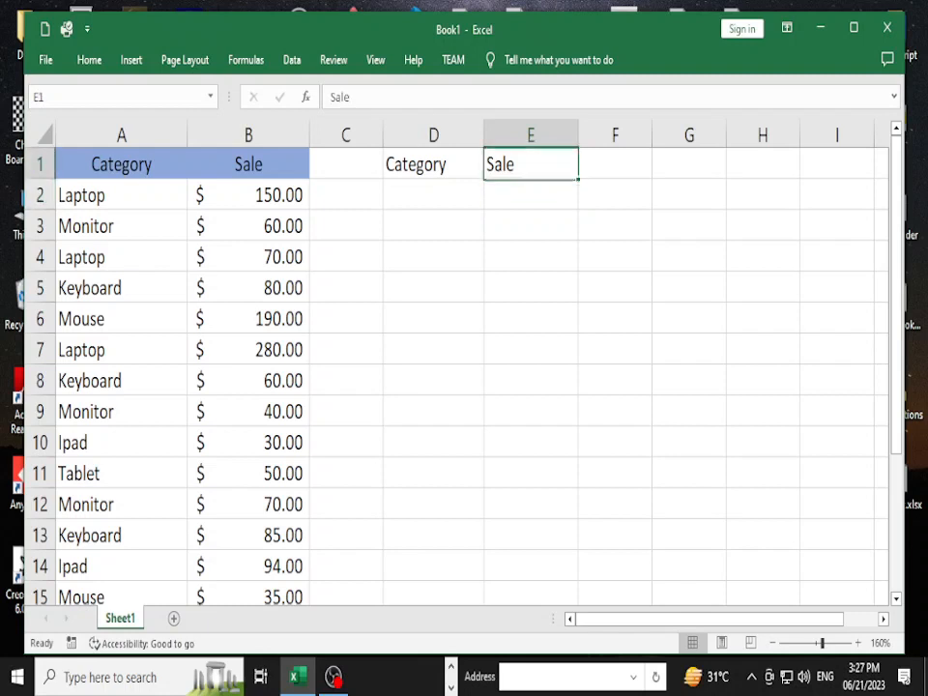
Step: Enter Laptop in cell D2 as the category criterion under the new Category heading
key(Down)
key(Left)
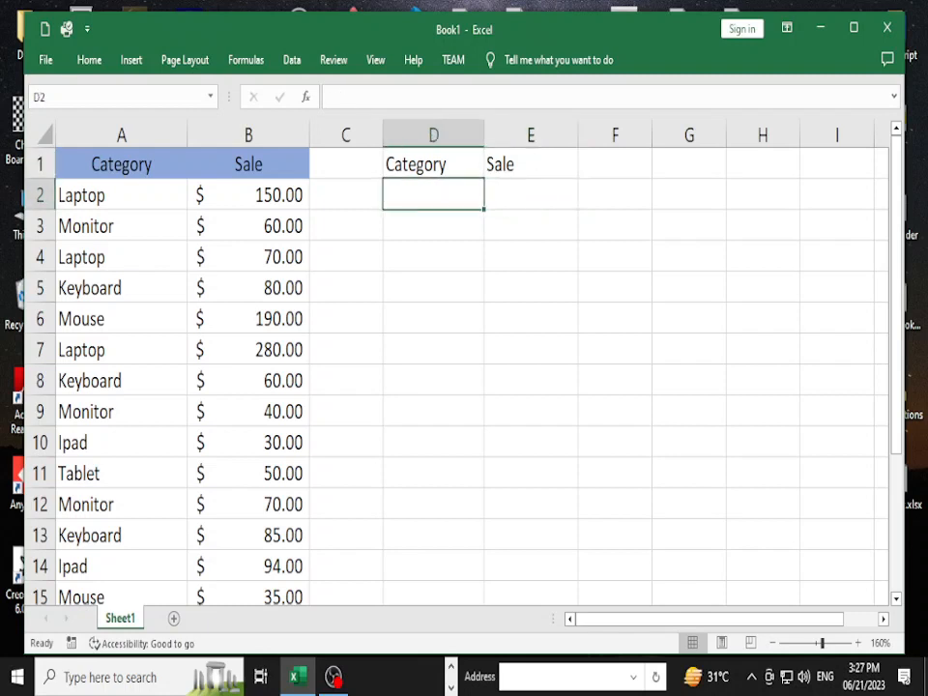
text(L)
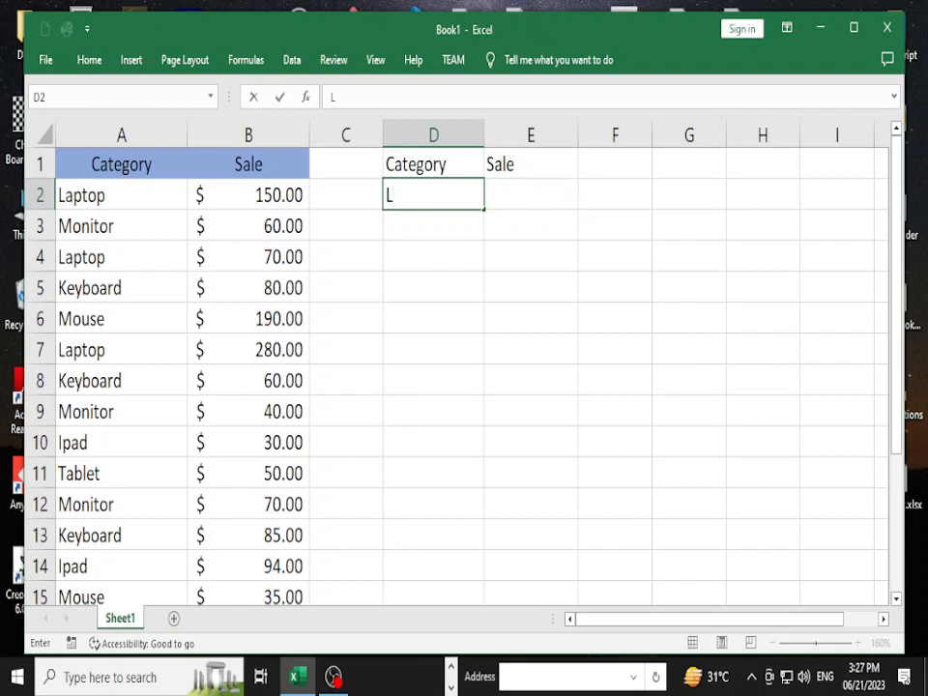
text(aptop)
key(Return)
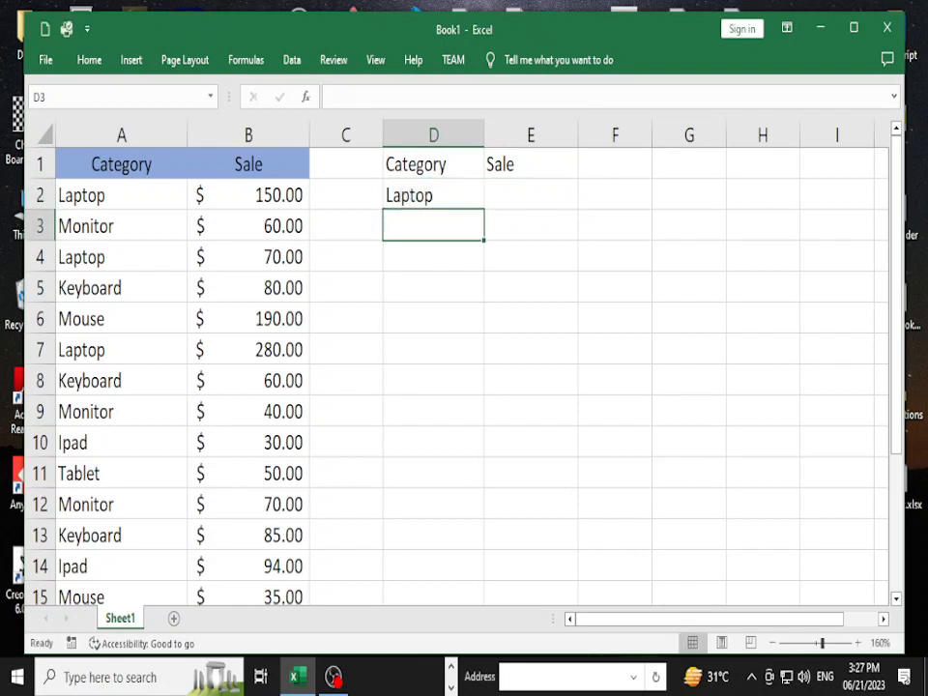
Step: Start a DSUM formula in cell E2, under the new Sale heading
key(Right)
key(Up)
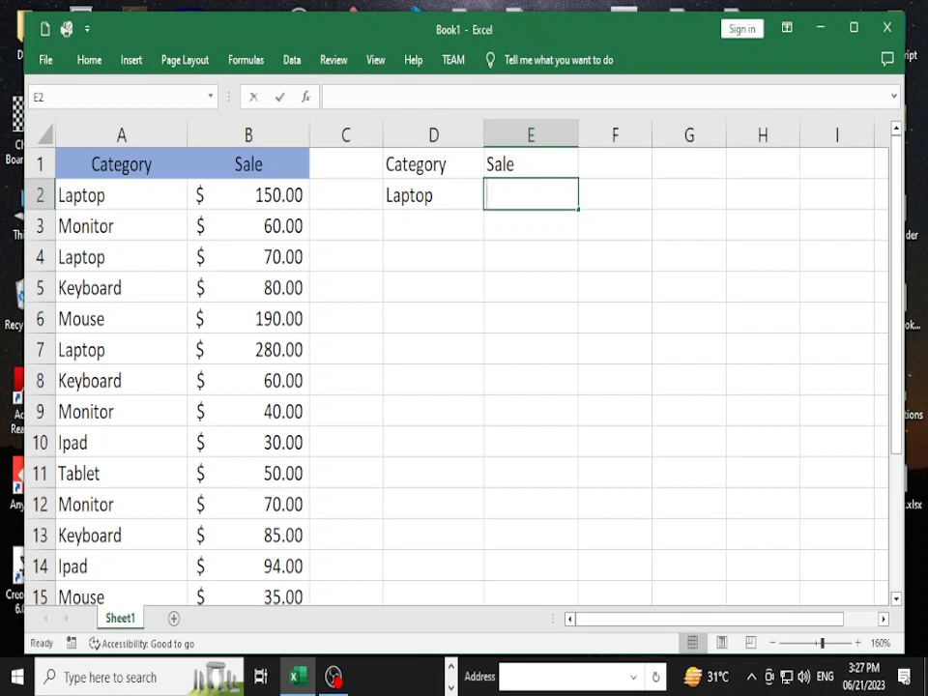
text(=)
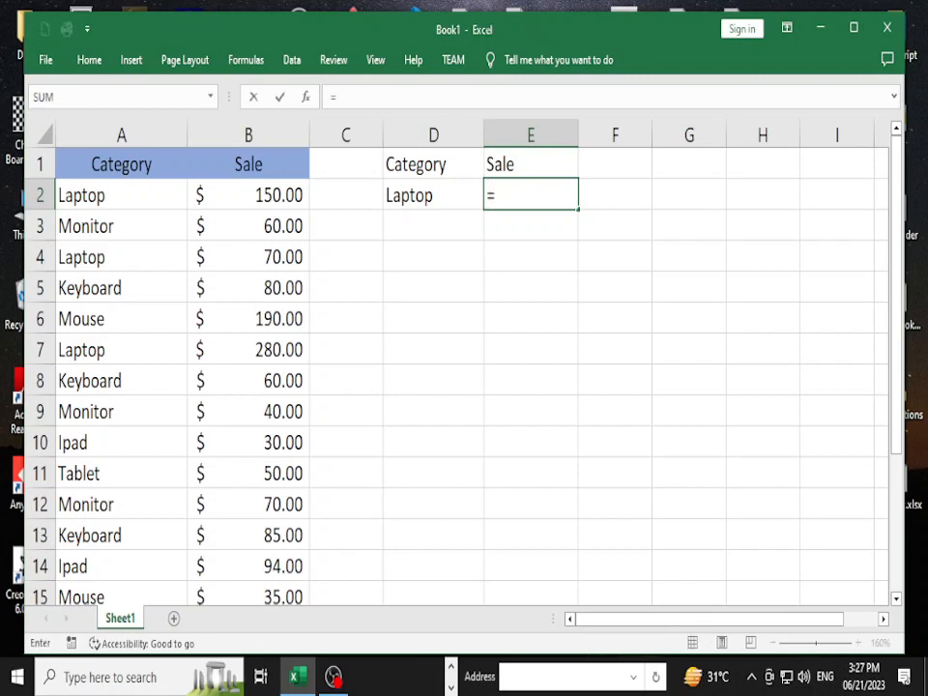
text(Da)
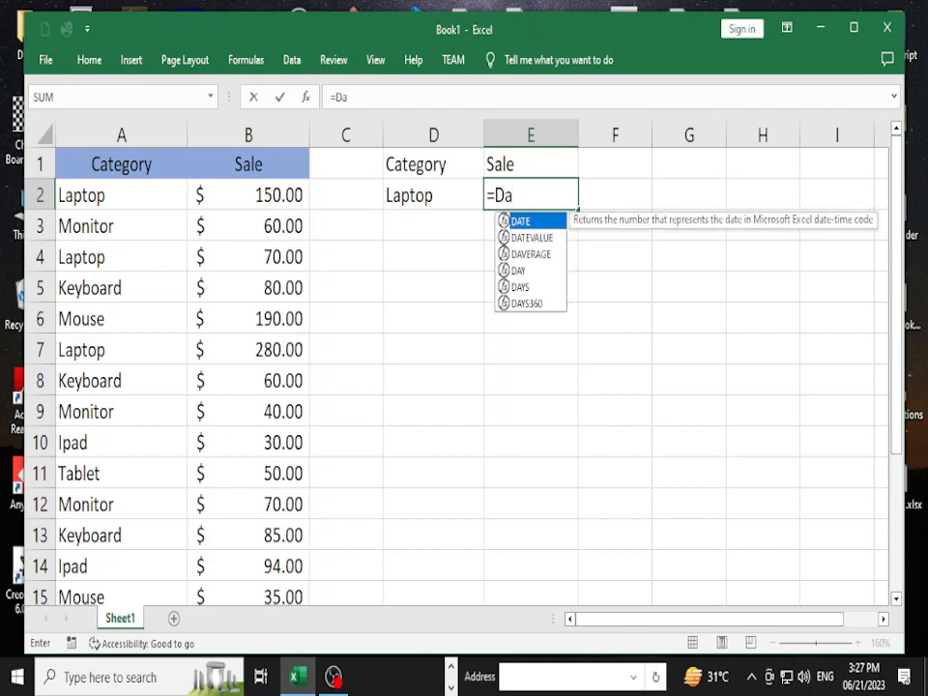
text(S)
key(BackSpace)
key(BackSpace)
text(S)
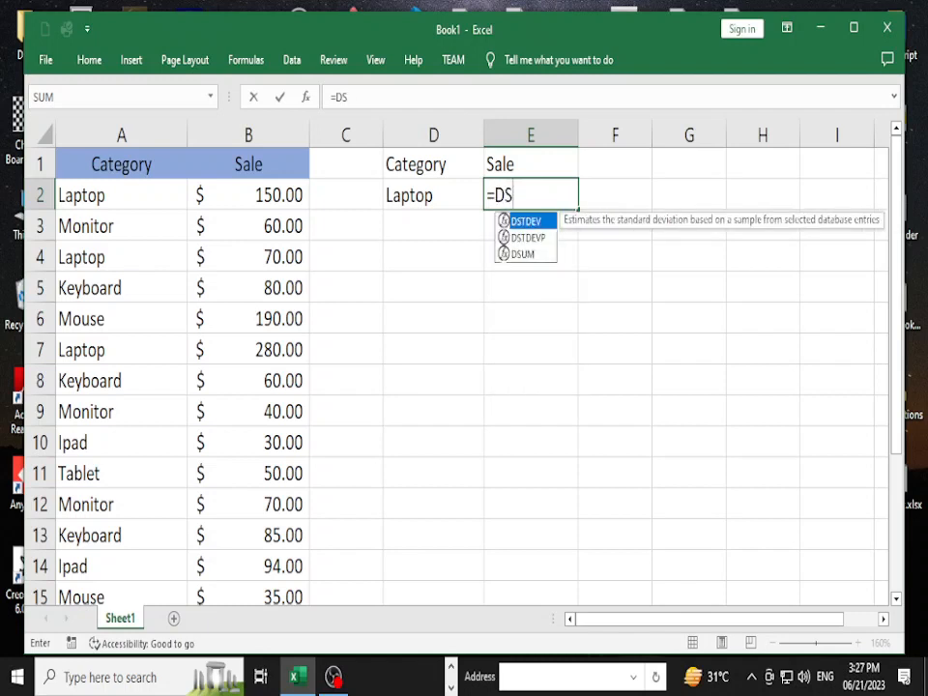
text(um)
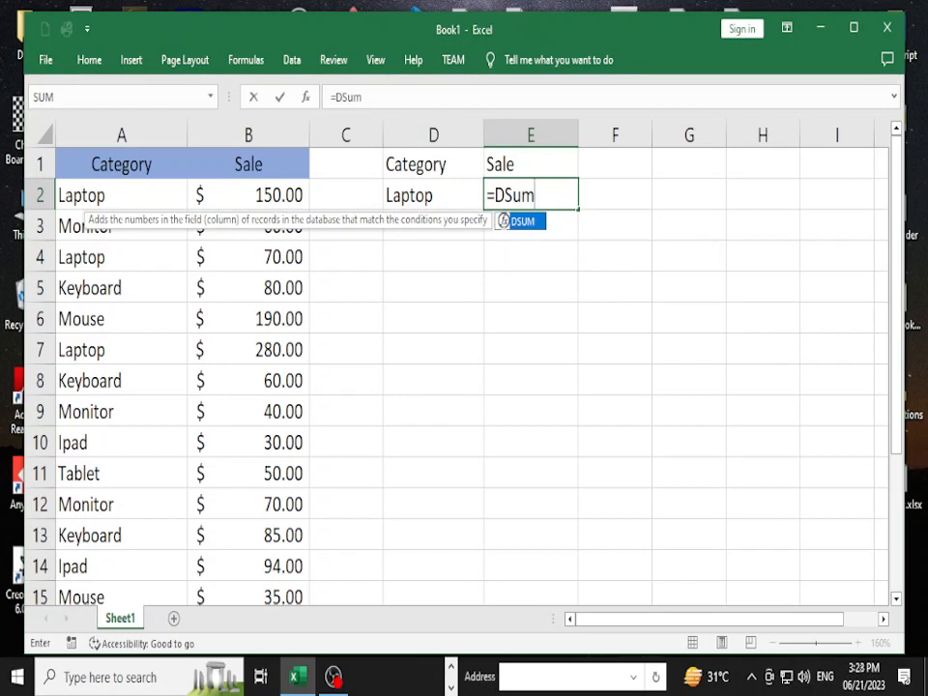
key(Tab)
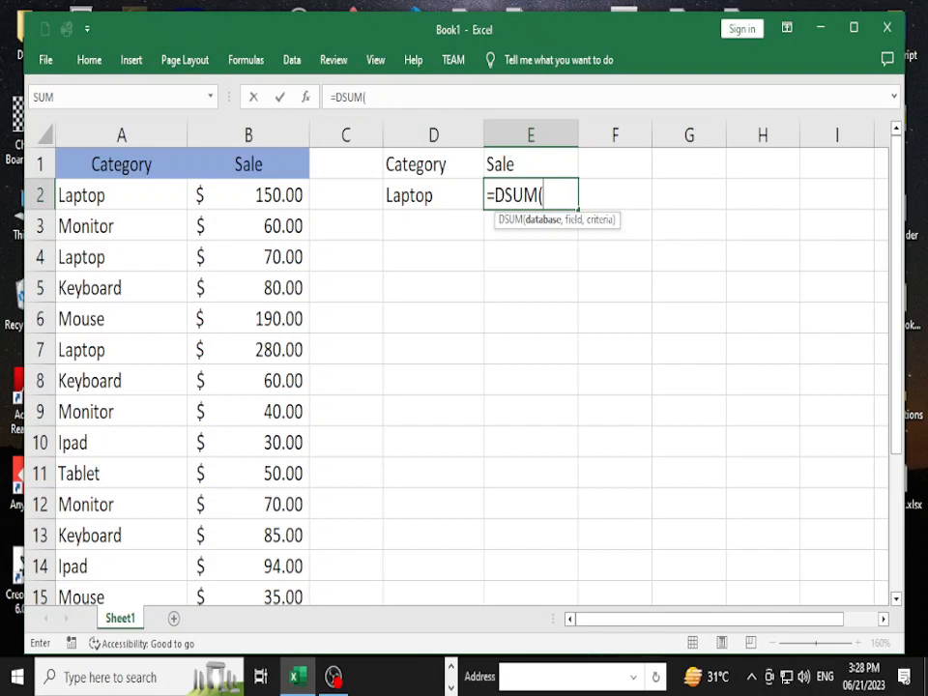
Step: Open the function arguments dialog for the DSUM formula in E2
click(89, 59)
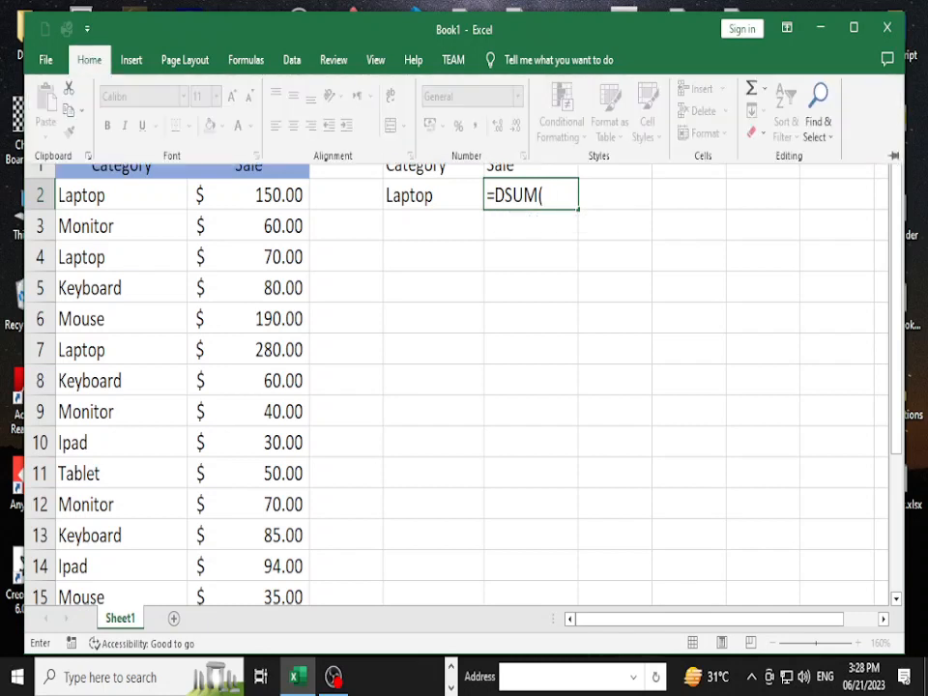
click(89, 60)
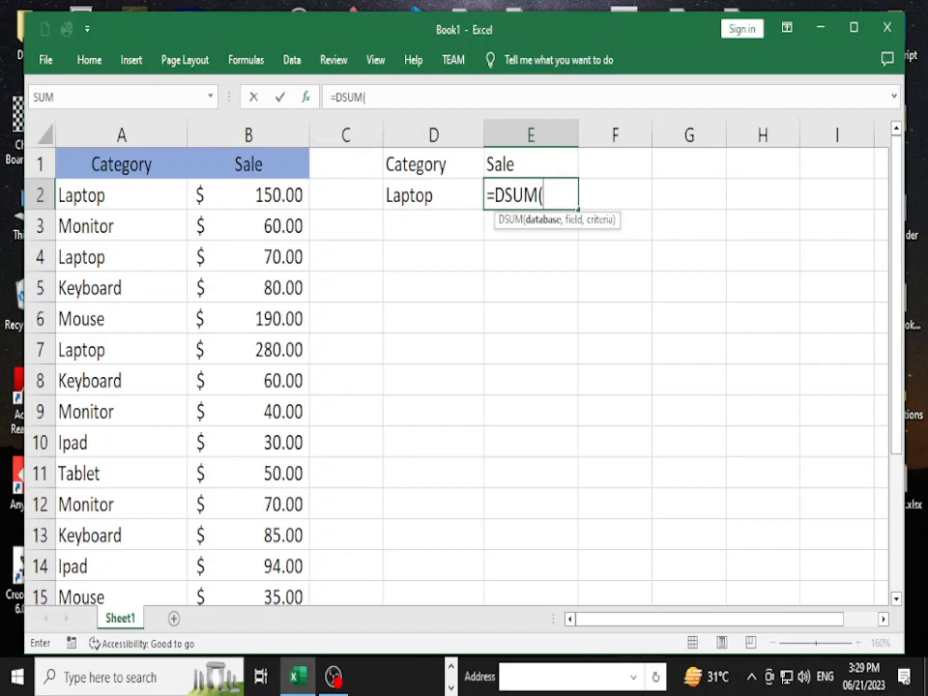
click(305, 96)
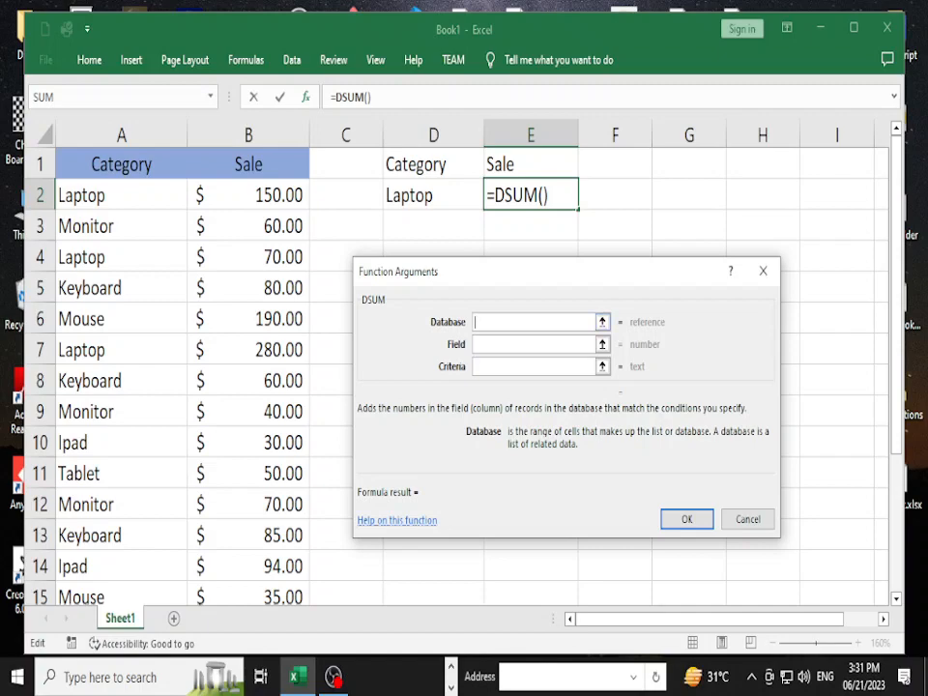
Step: Minimize Excel, switch to a maximized Chrome window and search Google for "google database"
click(820, 27)
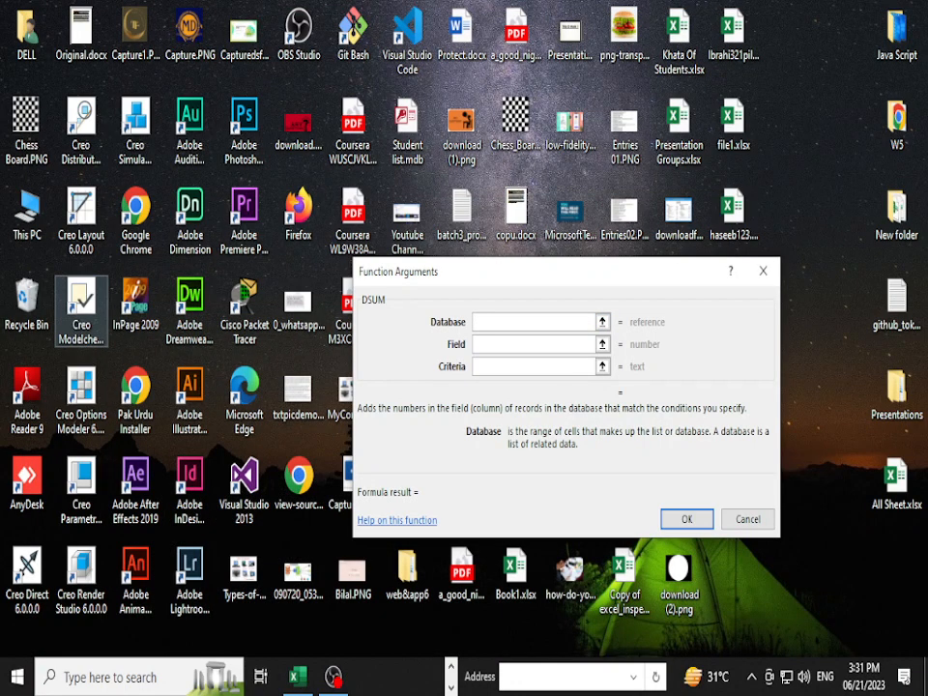
double_click(141, 197)
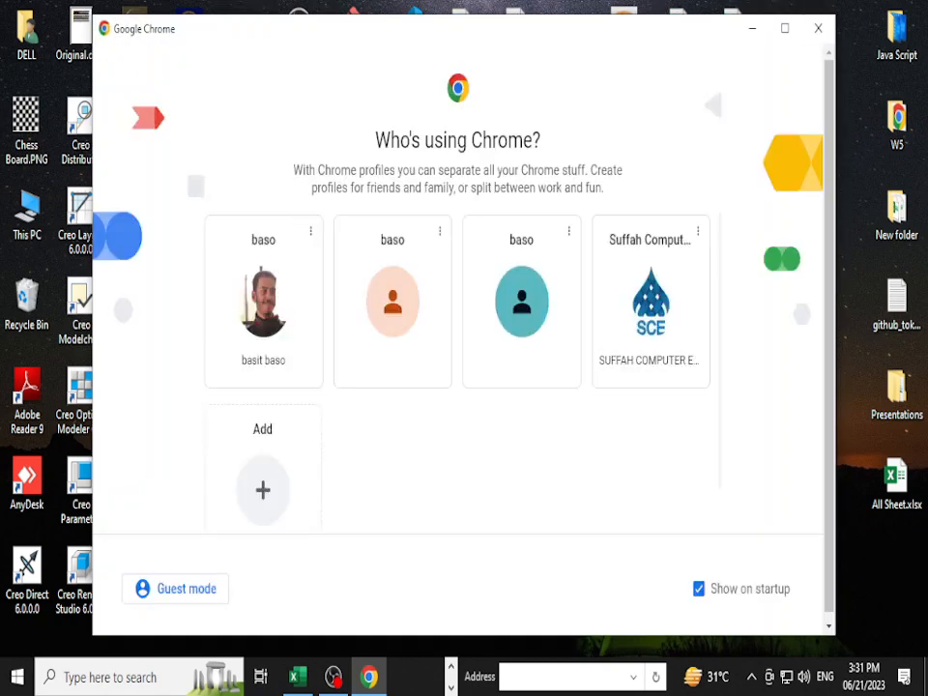
click(783, 29)
click(593, 396)
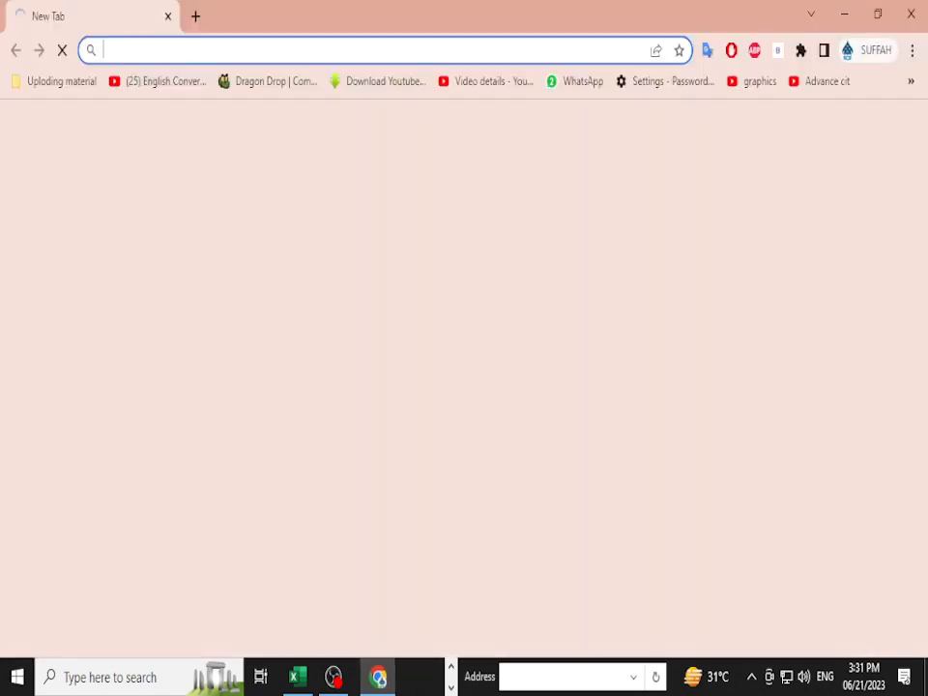
text(g)
key(Return)
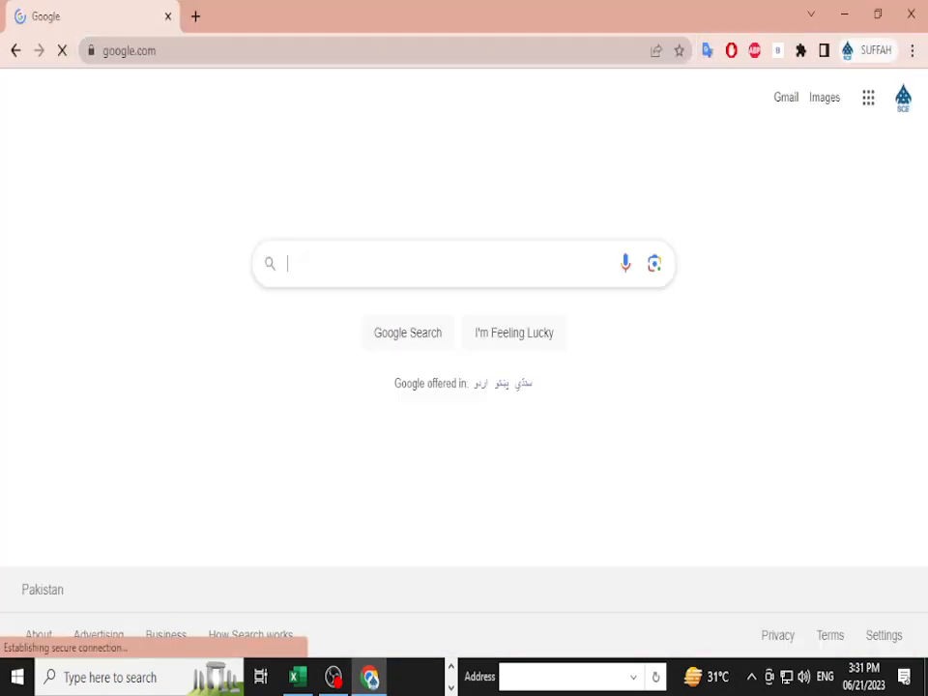
text(google database)
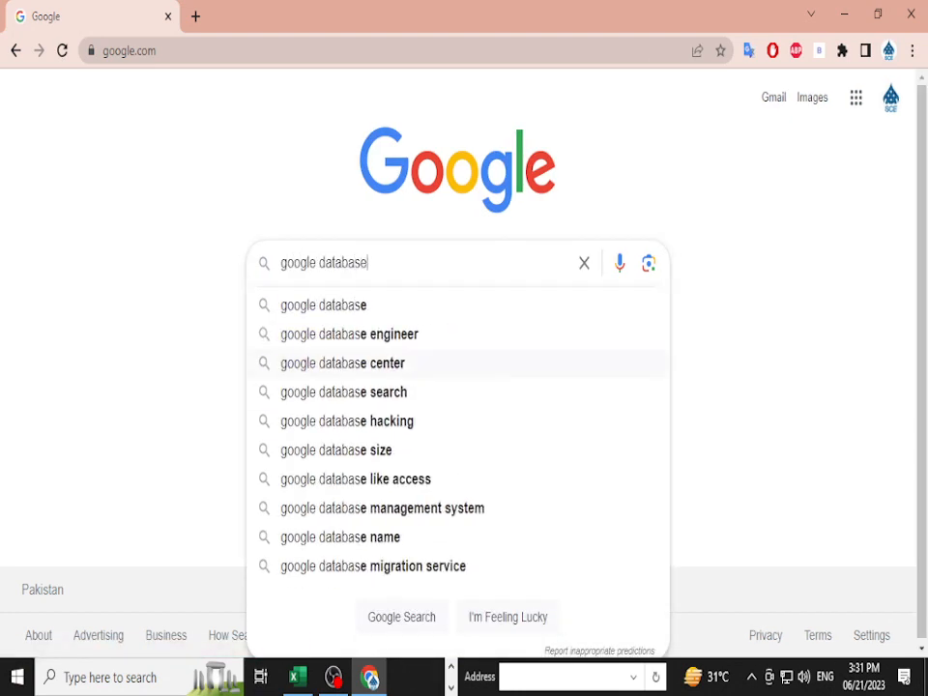
key(Return)
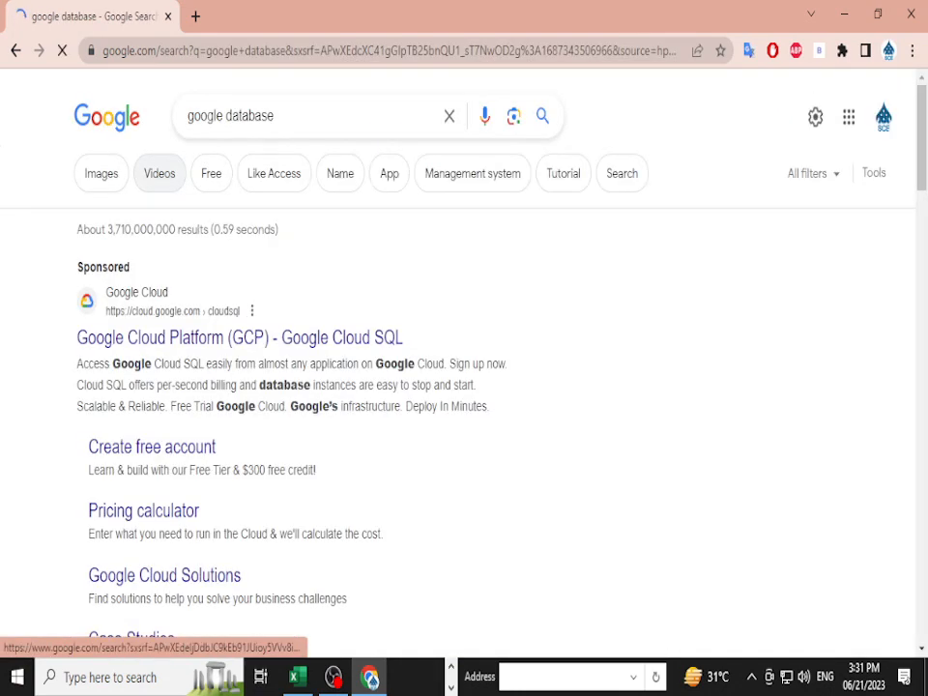
Step: Examine the image results for "google database", and close Chrome to return to the DSUM arguments in Excel
click(101, 173)
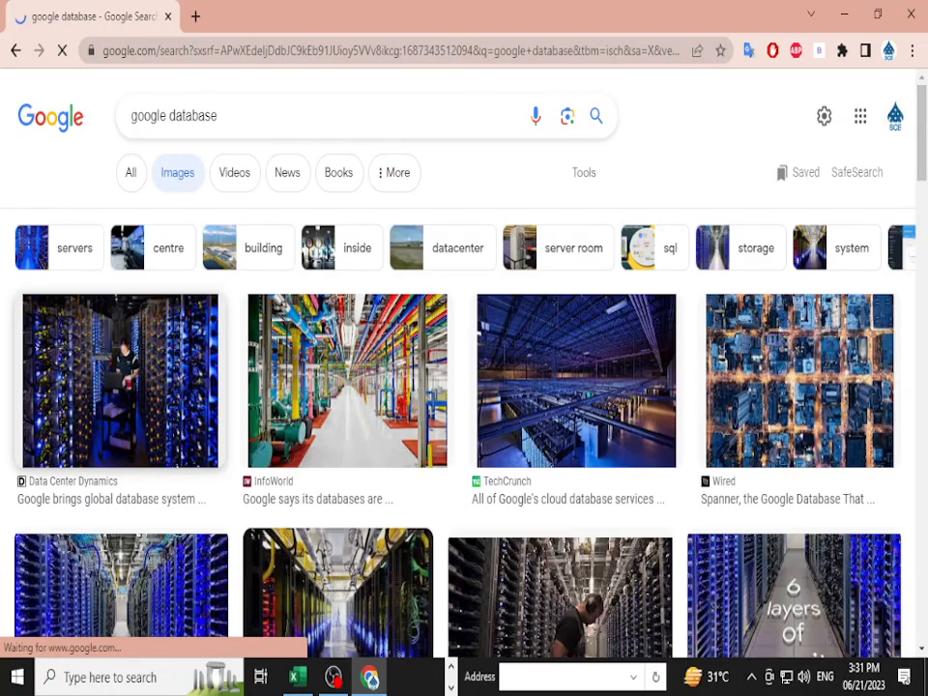
scroll(100, 173, down, 1)
scroll(464, 387, down, 2)
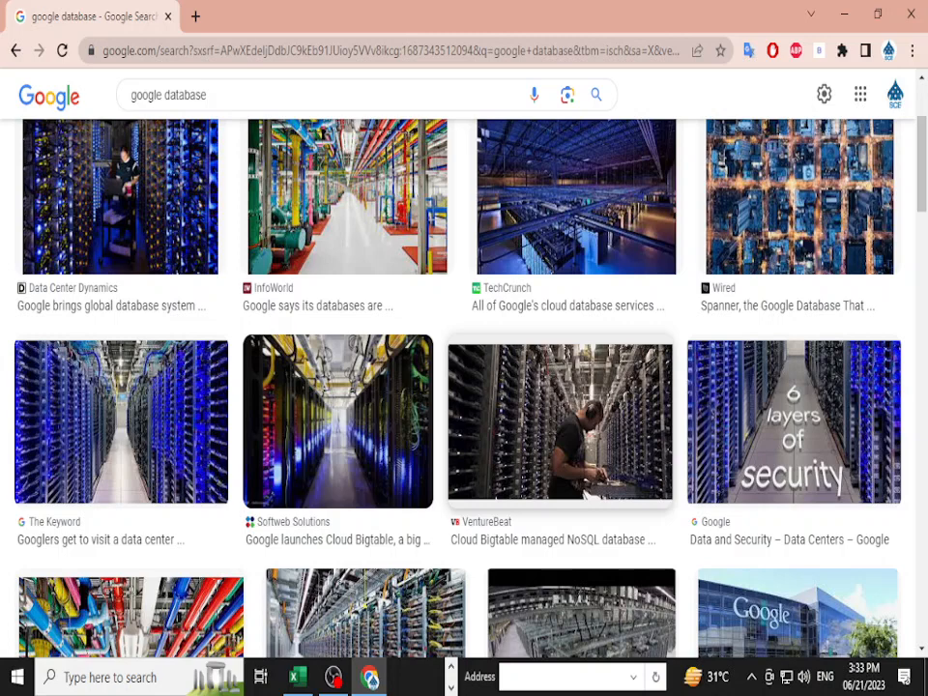
scroll(338, 422, down, 2)
scroll(464, 387, down, 1)
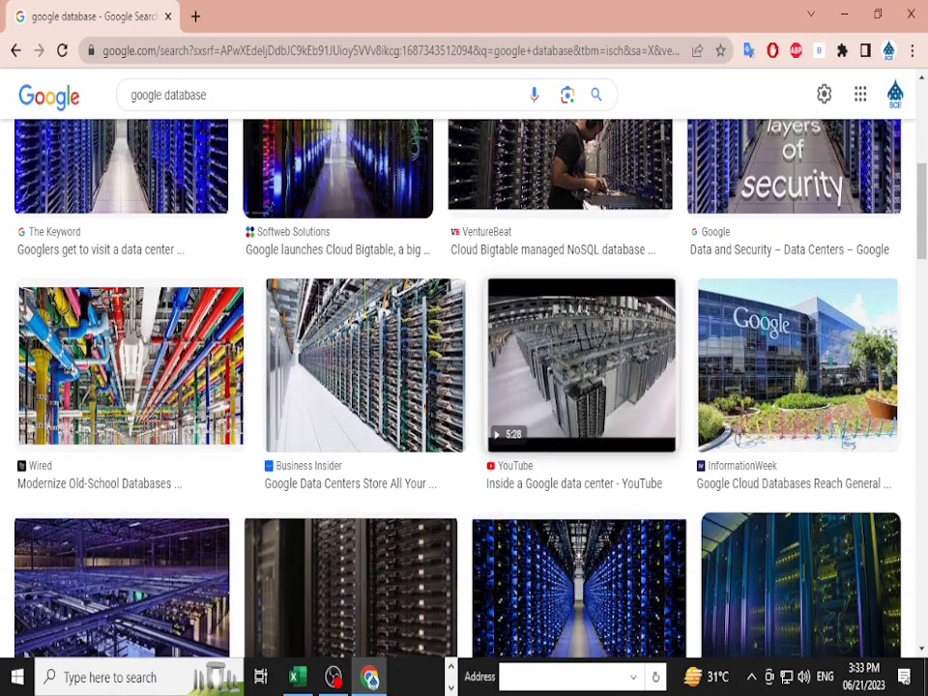
scroll(348, 387, down, 3)
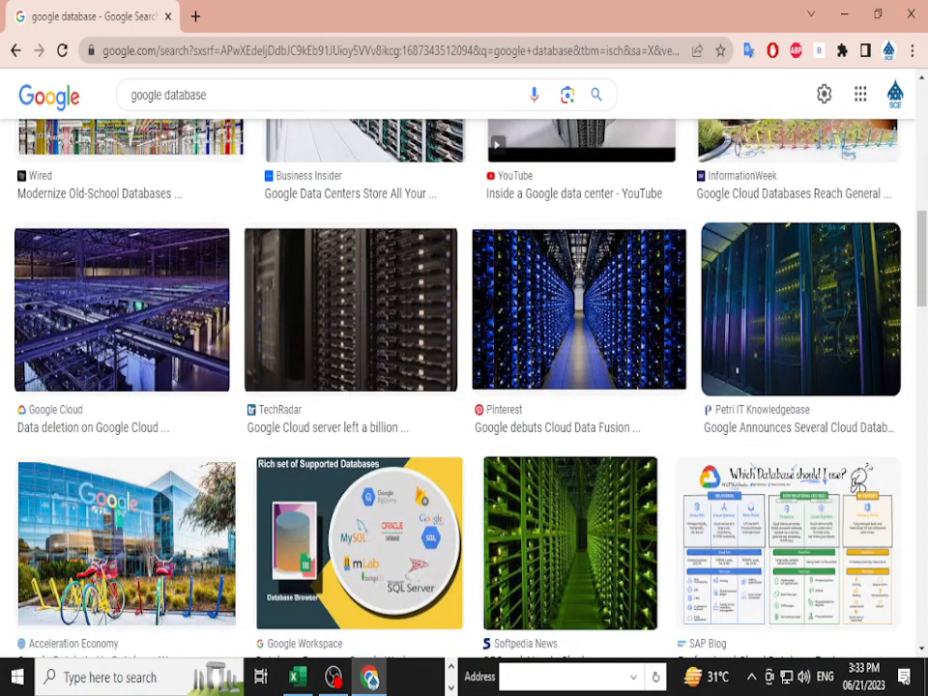
scroll(464, 386, down, 2)
scroll(464, 387, up, 4)
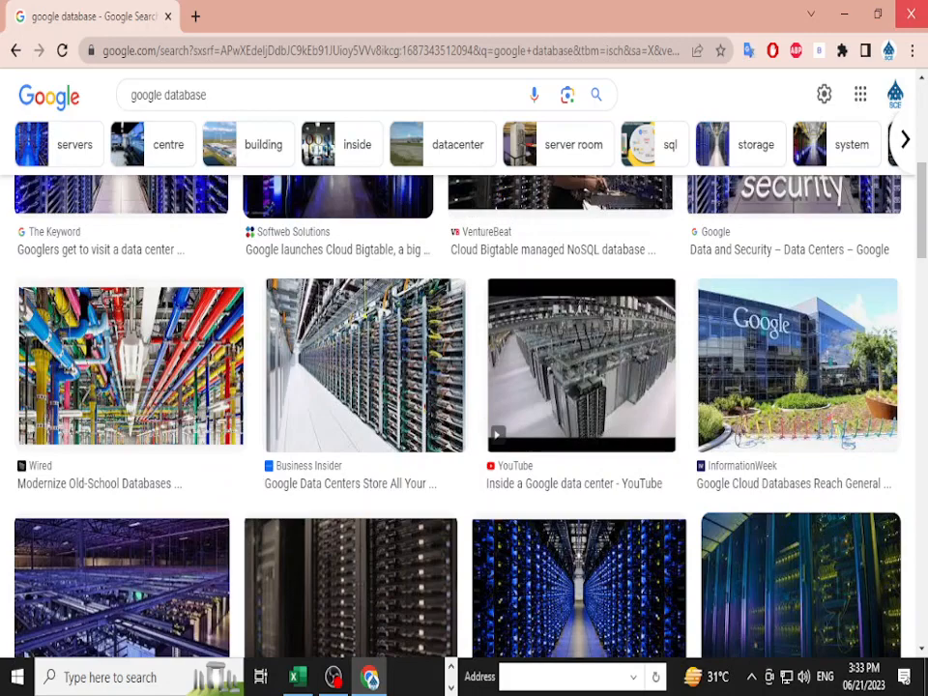
click(911, 15)
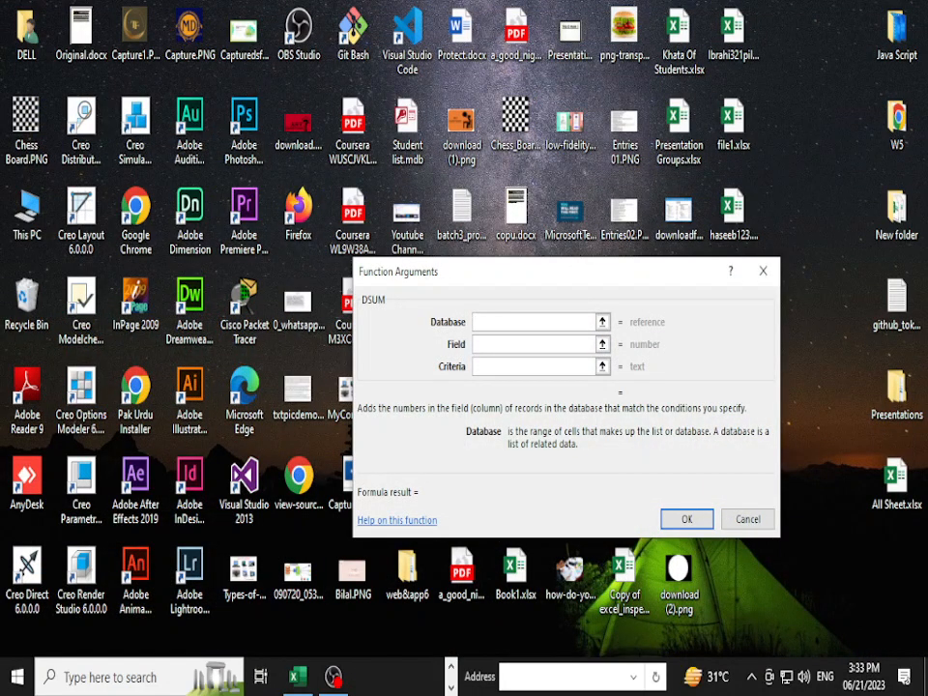
click(297, 677)
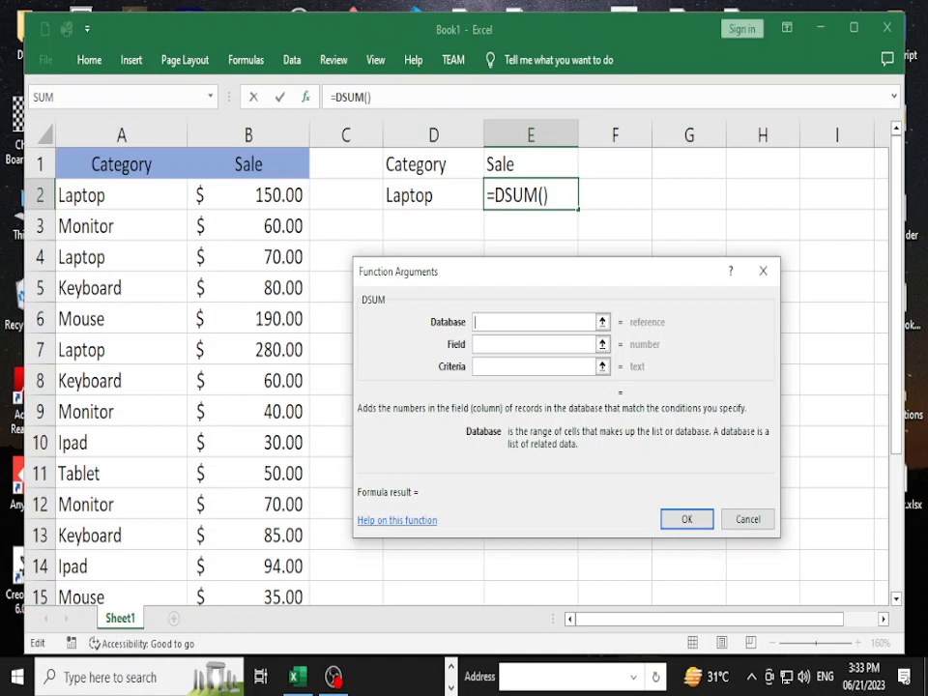
Step: Set the DSUM Database argument to the whole Category and Sale table, A1:B16
right_click(593, 277)
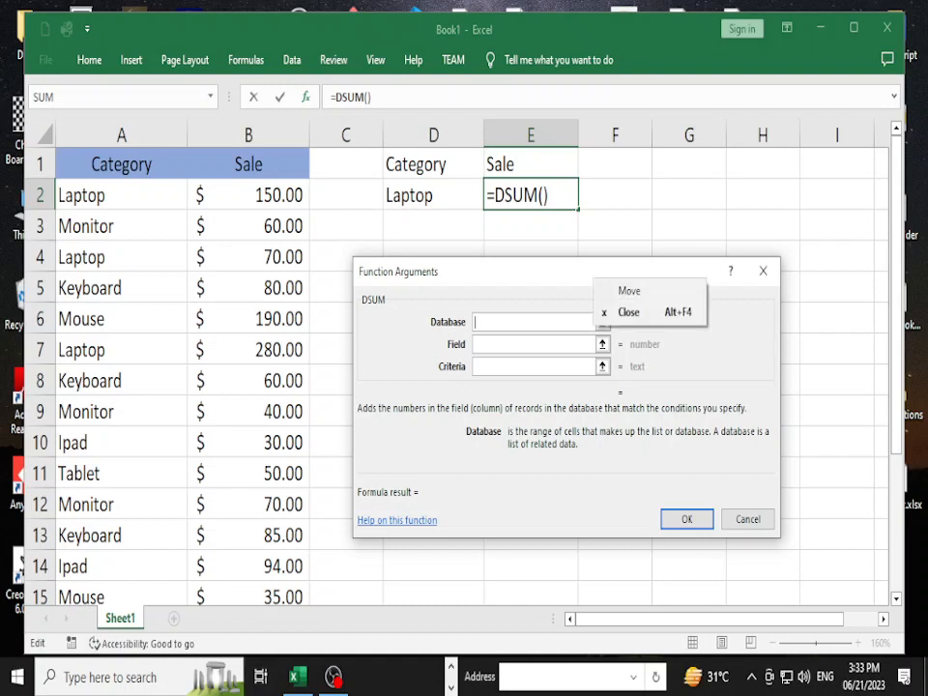
drag(593, 277, 593, 275)
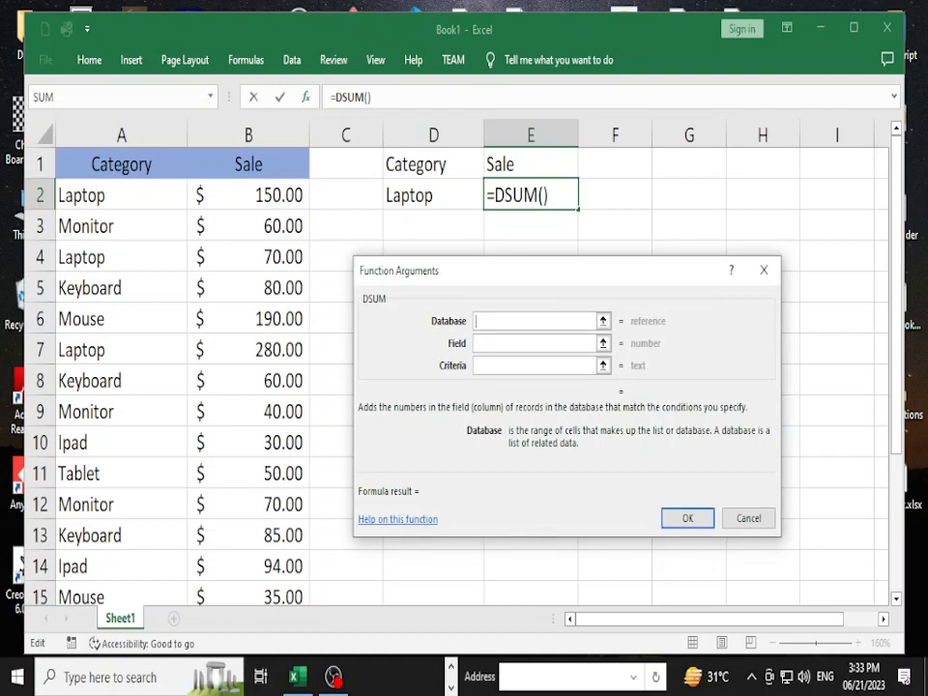
click(120, 164)
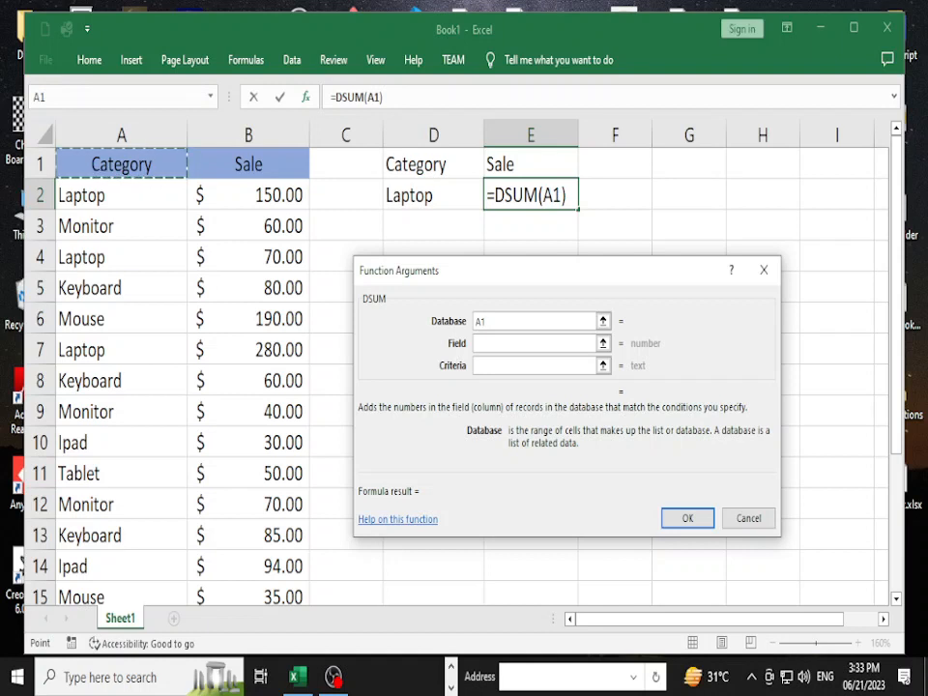
drag(120, 164, 248, 566)
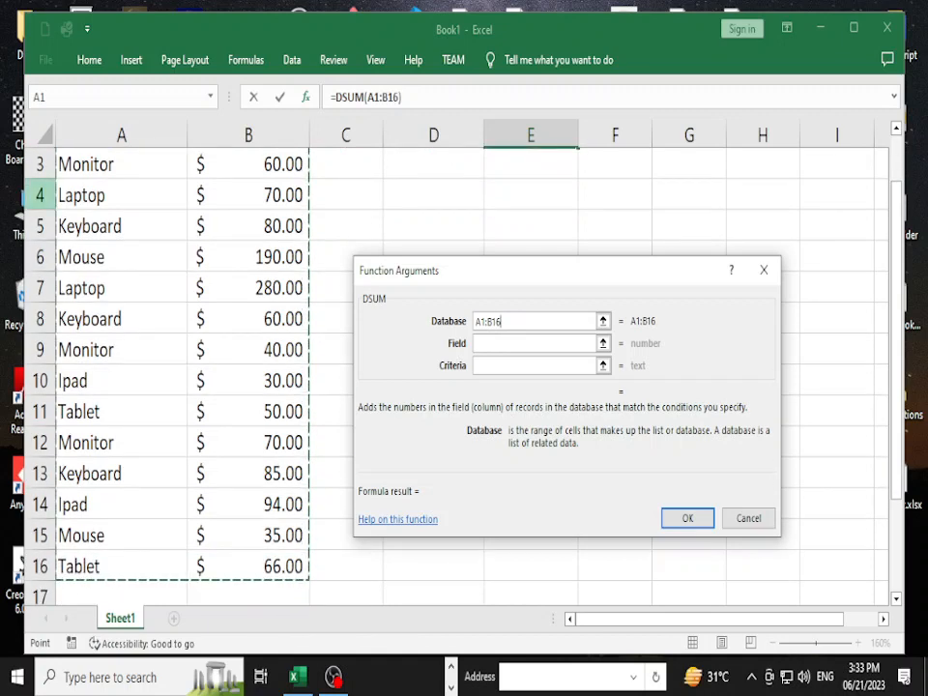
scroll(183, 367, up, 1)
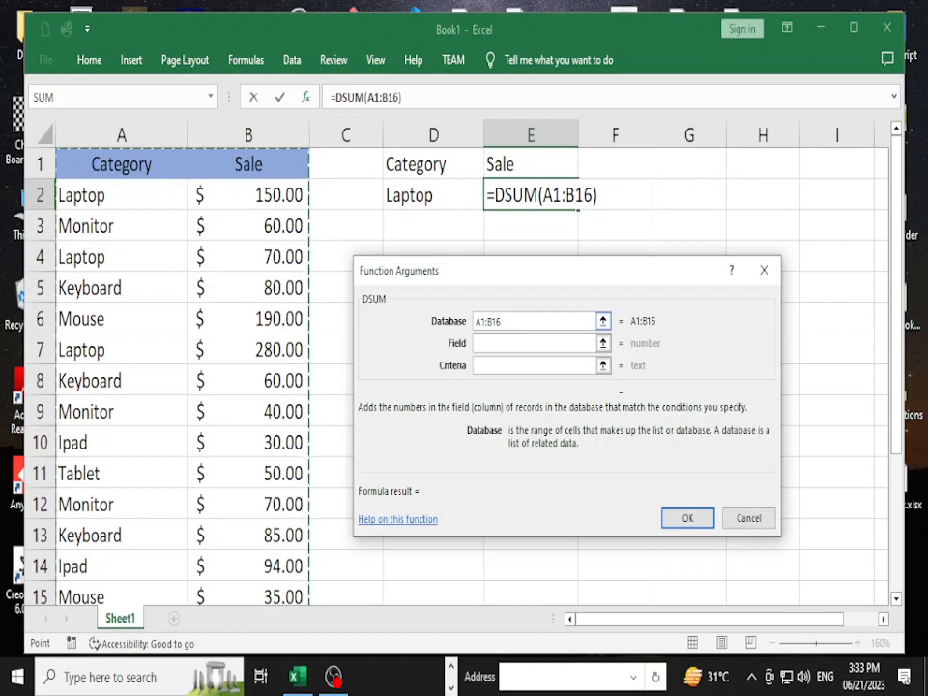
Step: Clear the Database argument and re-enter the range manually as A1:B16
click(533, 344)
key(shift+Tab)
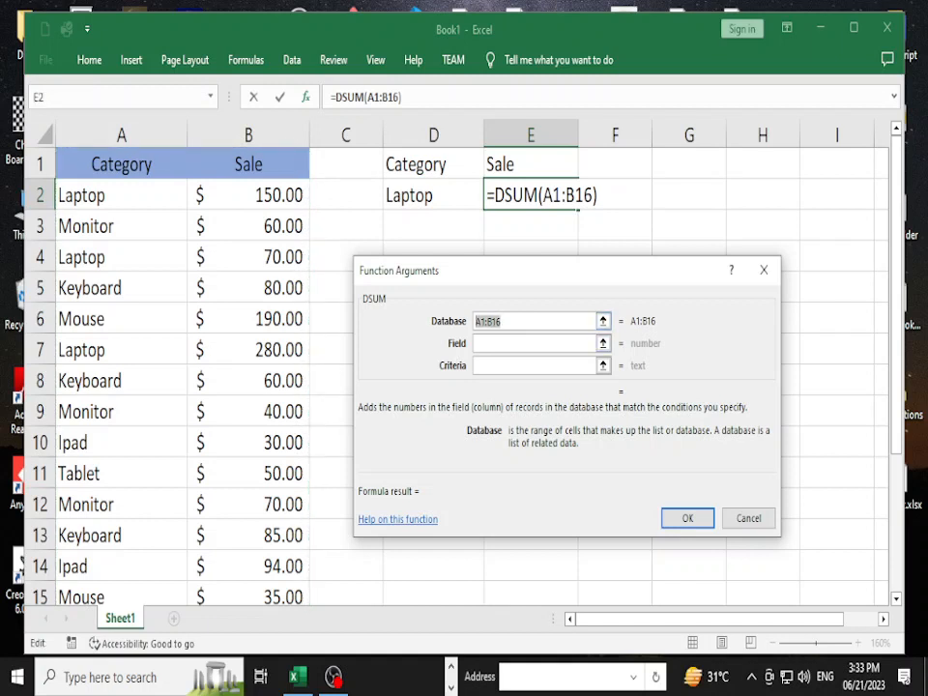
key(BackSpace)
text(A1)
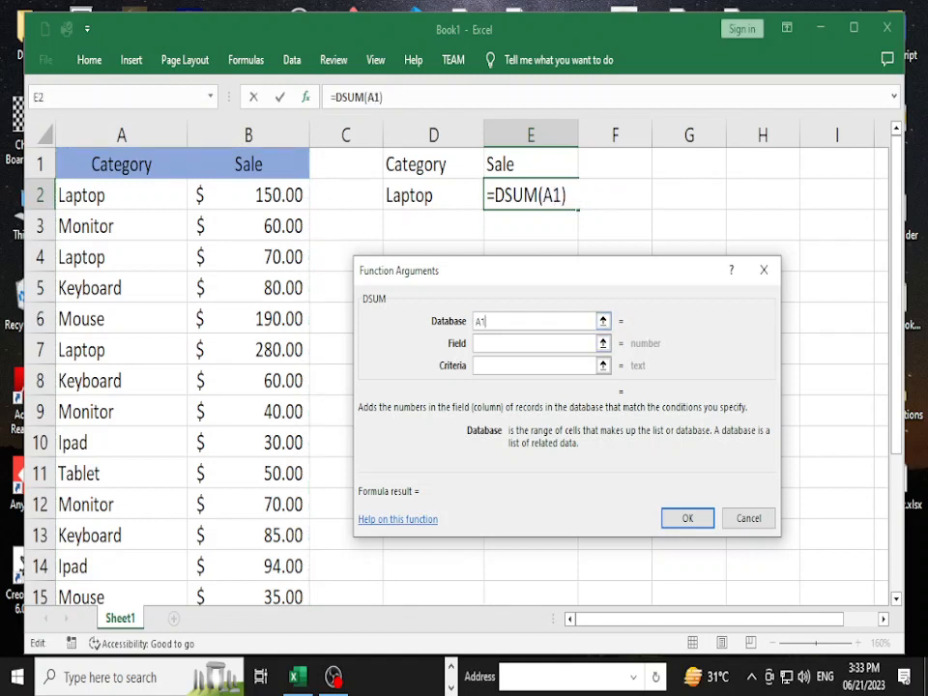
text(:B16)
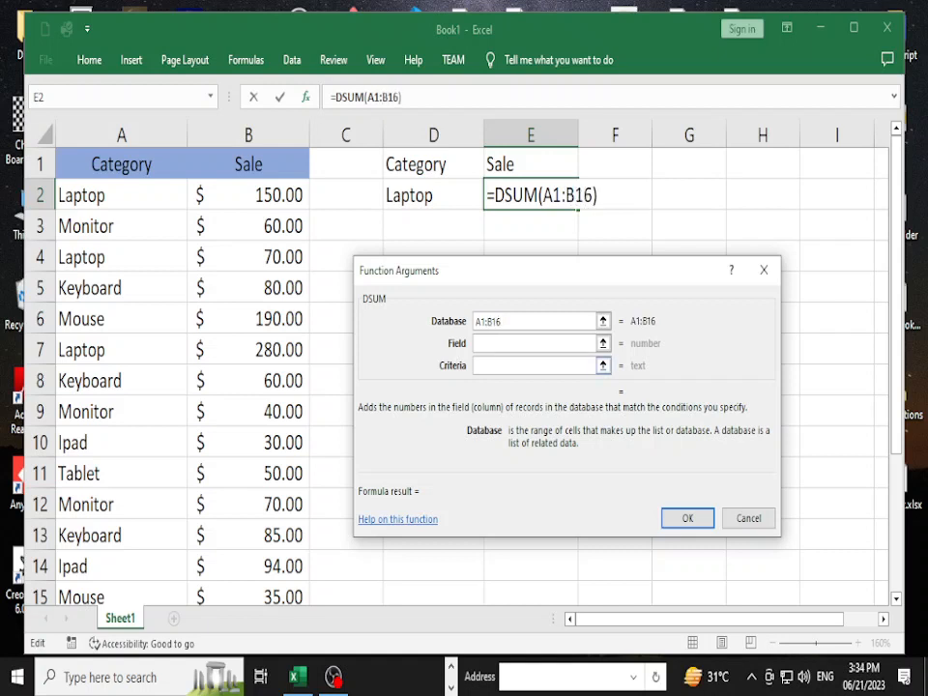
click(541, 344)
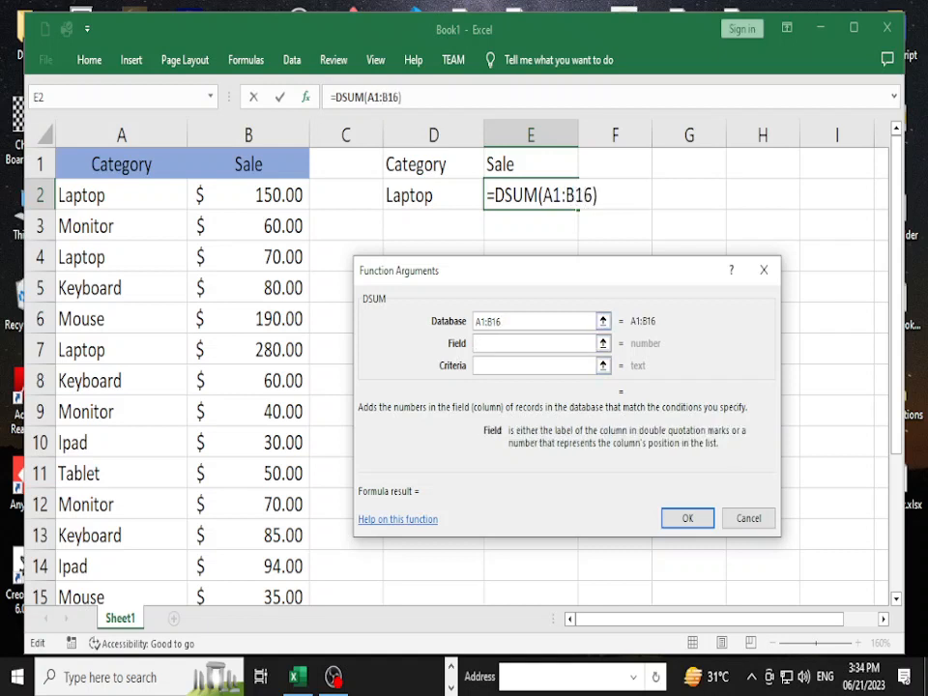
Step: Replace the Database argument by selecting the table range A1:B16, including its headers, on the sheet
key(shift+Tab)
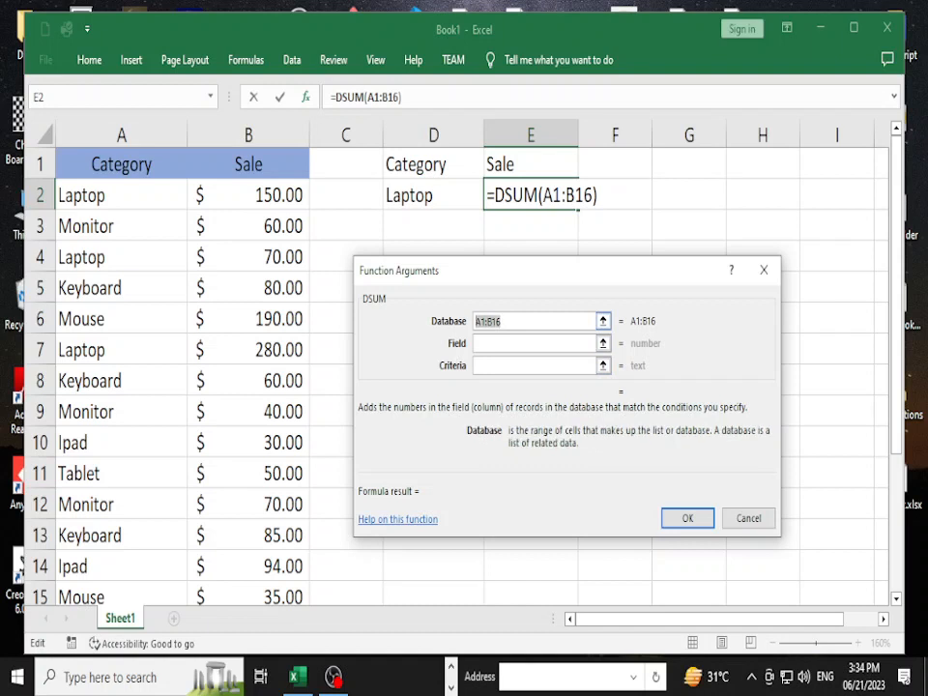
key(BackSpace)
click(121, 164)
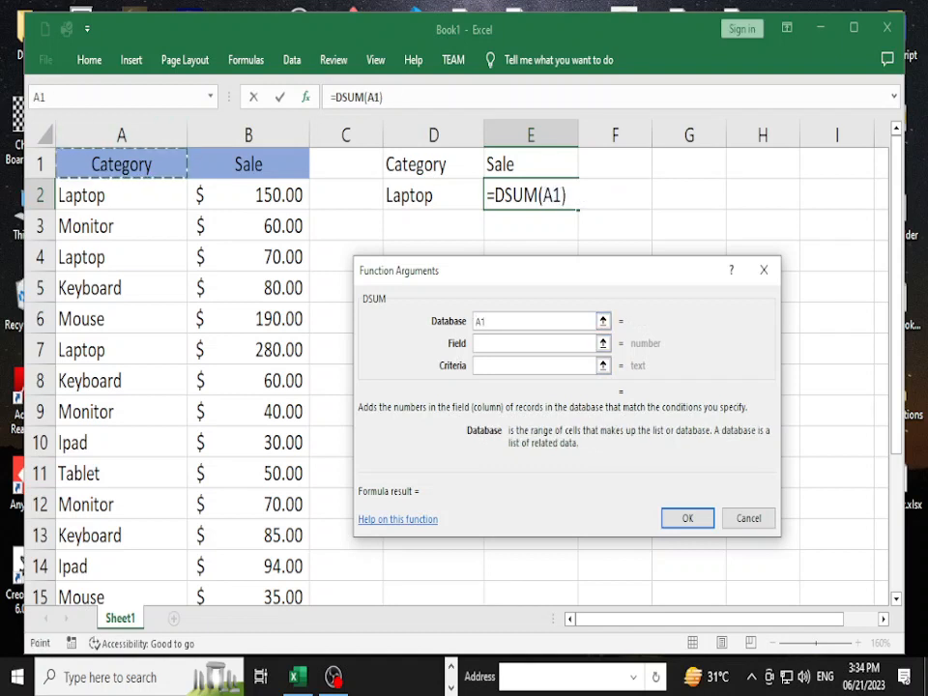
drag(120, 164, 248, 570)
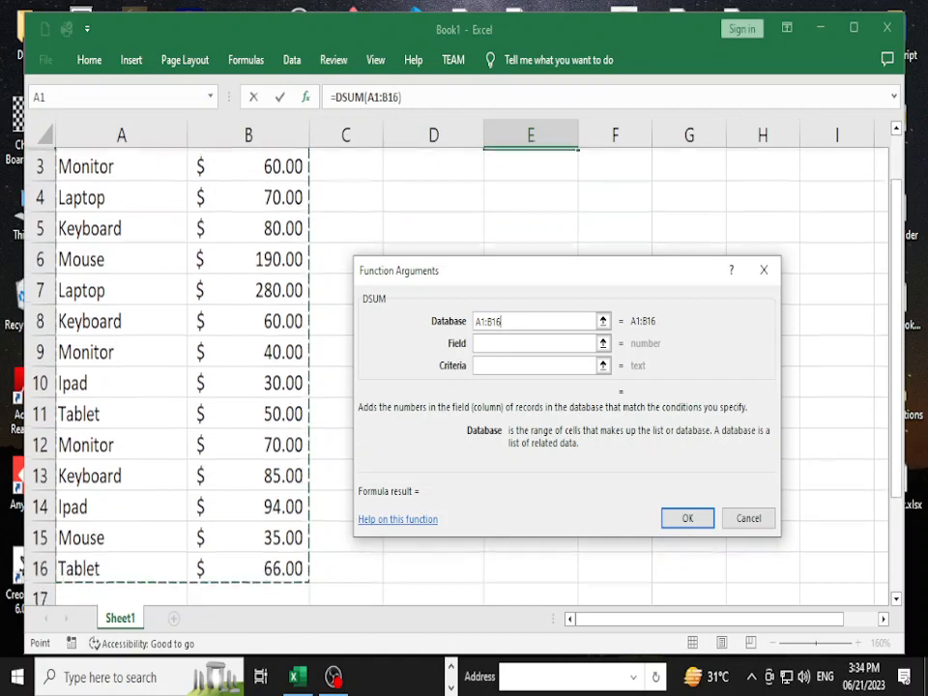
scroll(184, 300, up, 1)
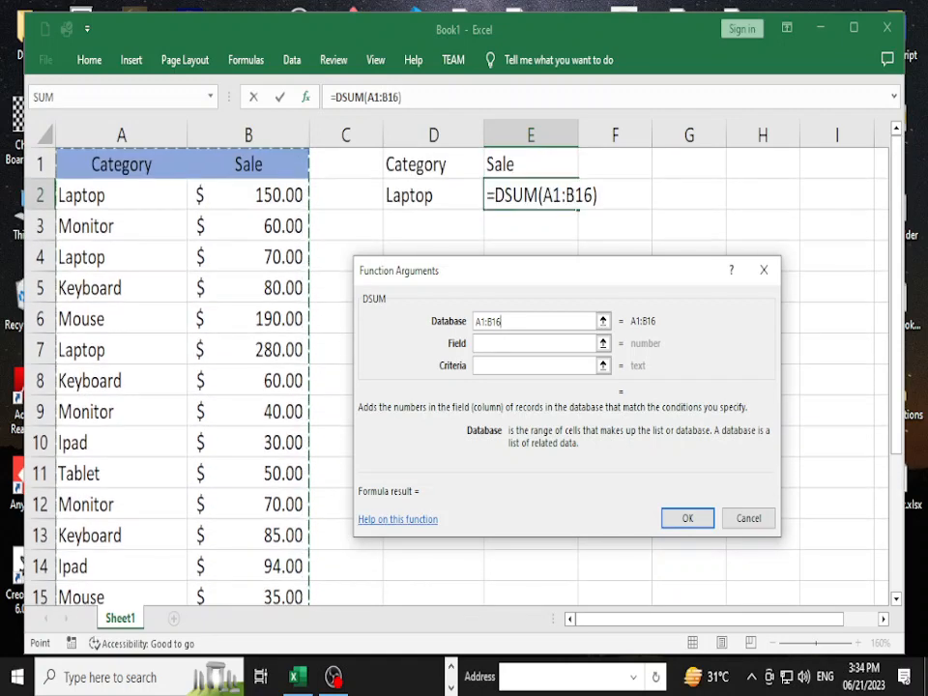
Step: Set the Field argument to the Sale header B1 and Criteria to D1:D2, and confirm the DSUM formula
click(535, 343)
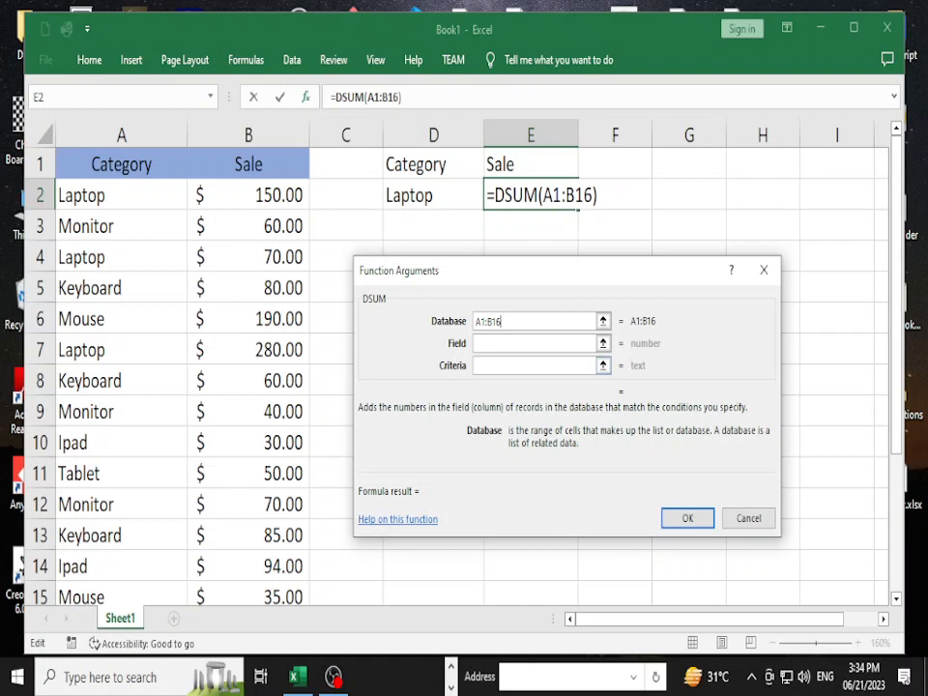
key(Tab)
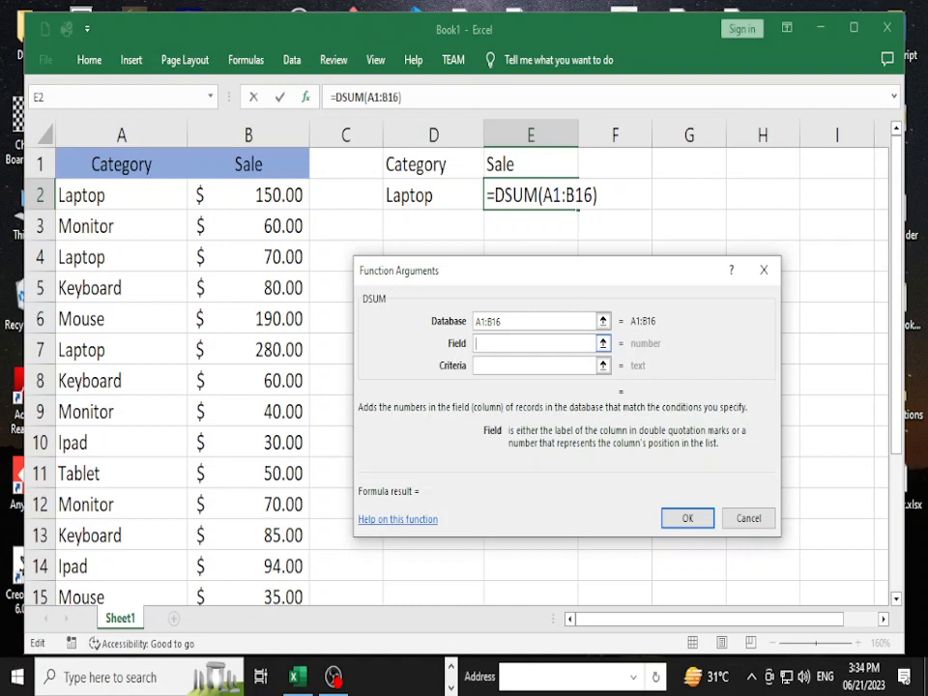
click(249, 165)
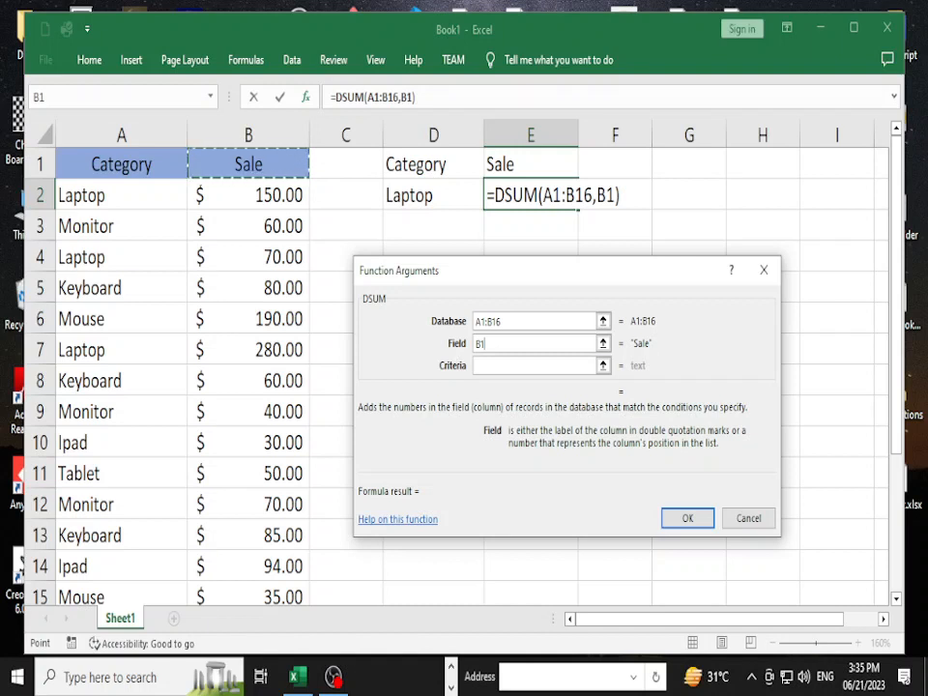
click(602, 366)
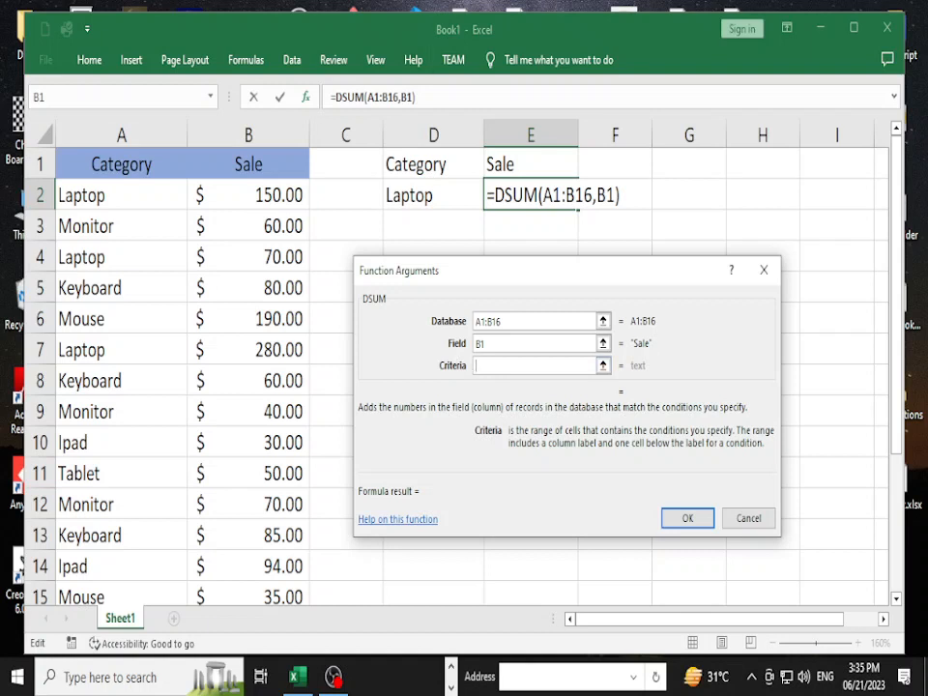
click(433, 164)
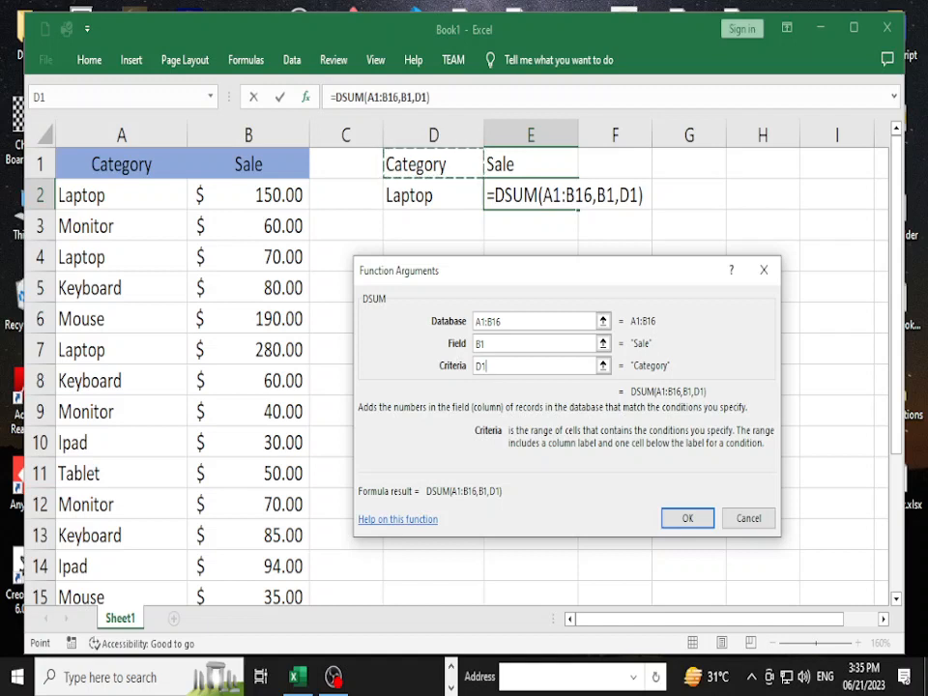
key(shift+Down)
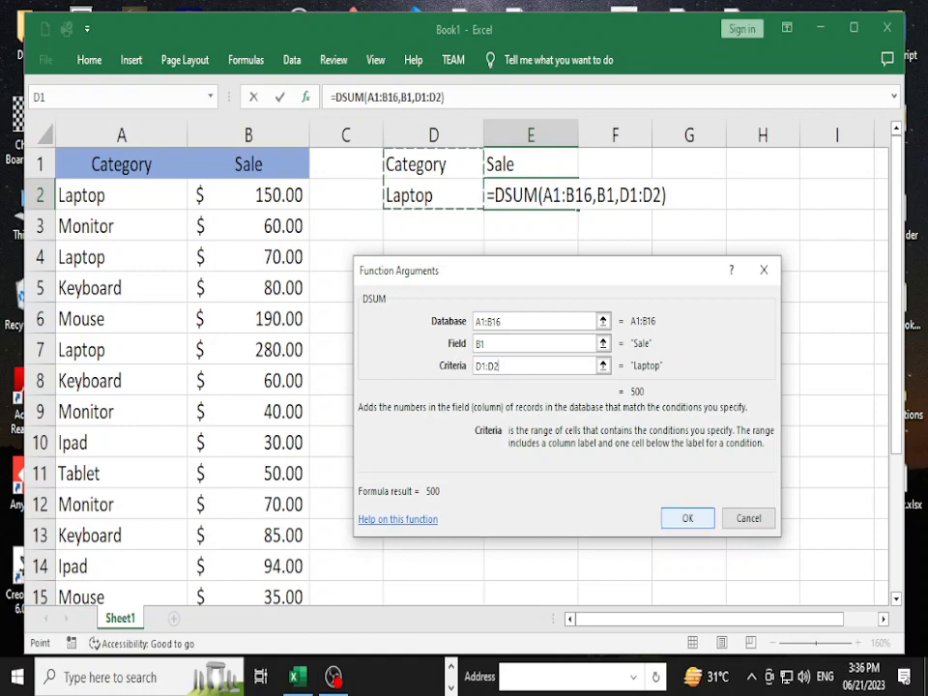
click(688, 518)
click(531, 256)
Step: Change the criterion in D2 to Monitor and check the Monitor rows' sale amounts in the table
click(433, 195)
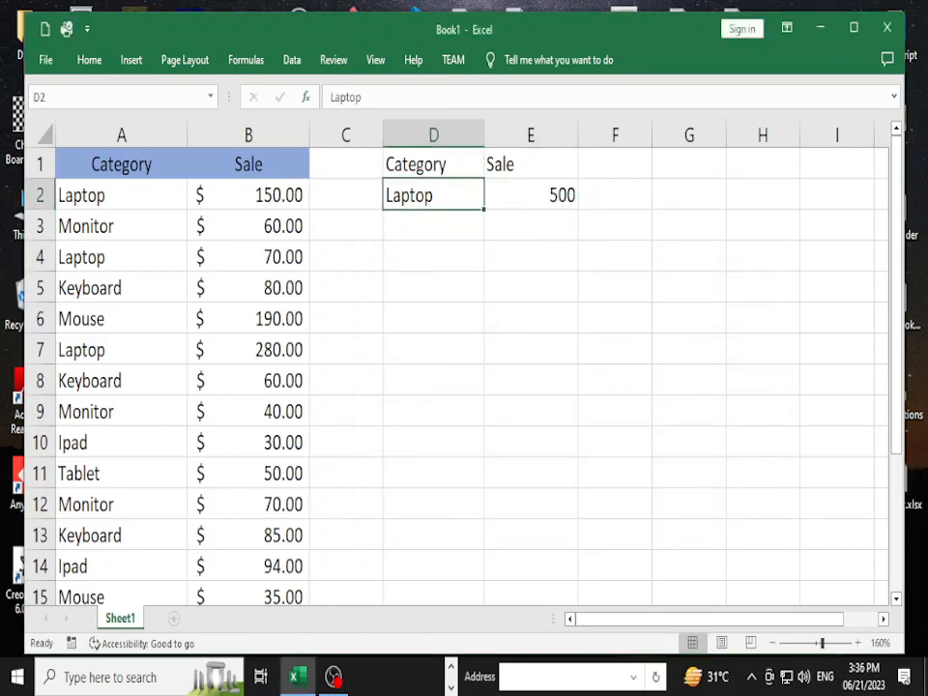
key(BackSpace)
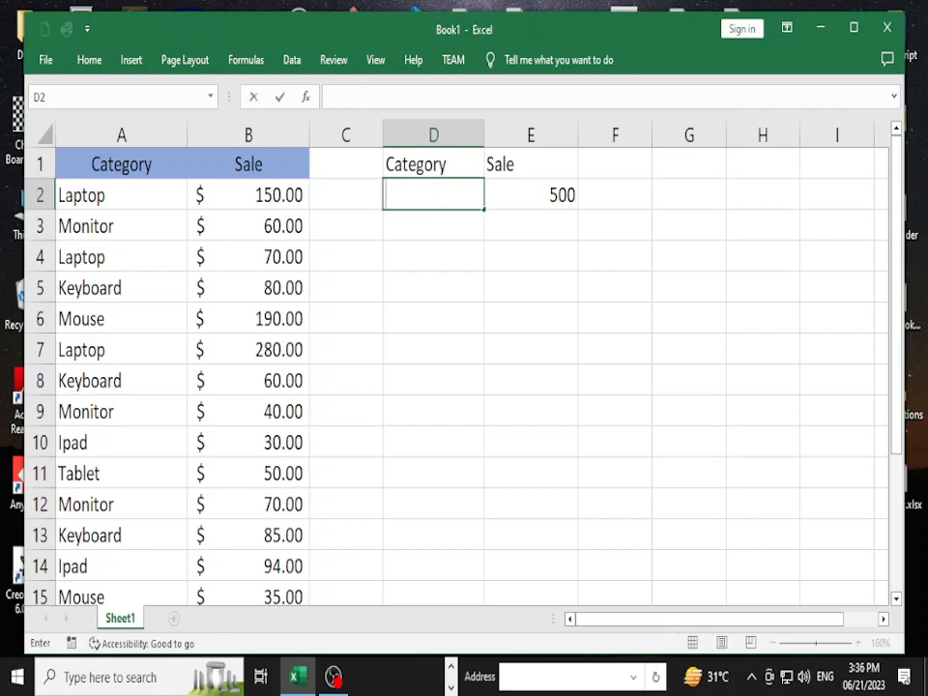
text(Monitr)
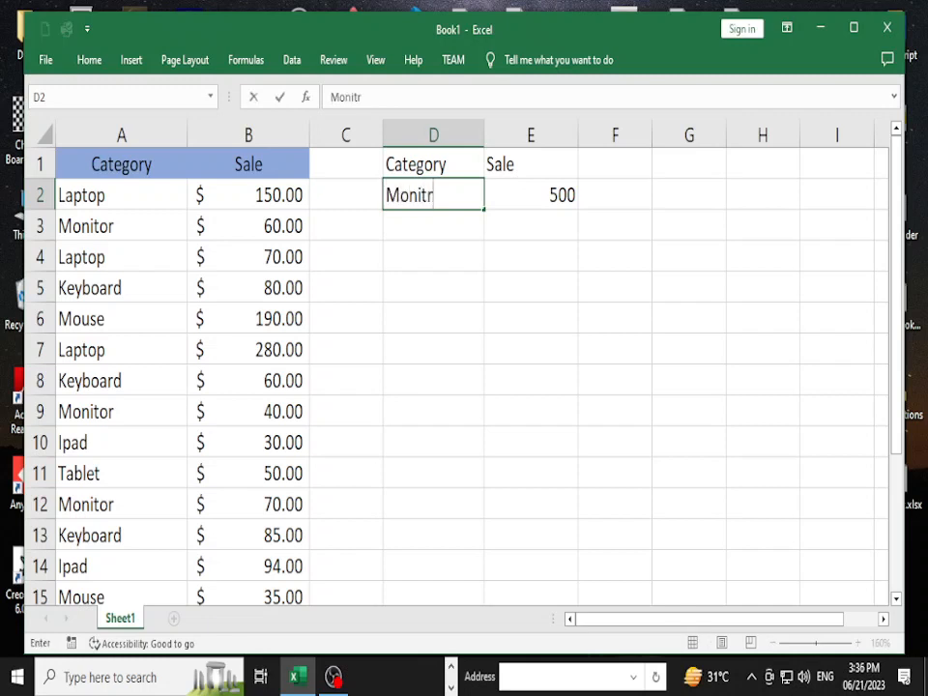
key(BackSpace)
text(or)
key(Return)
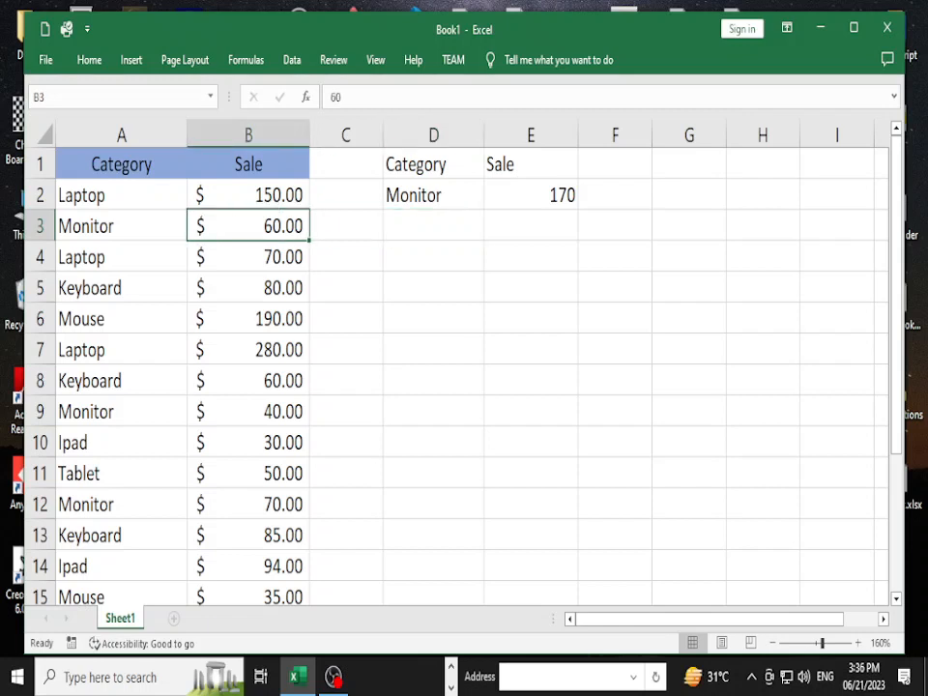
click(248, 412)
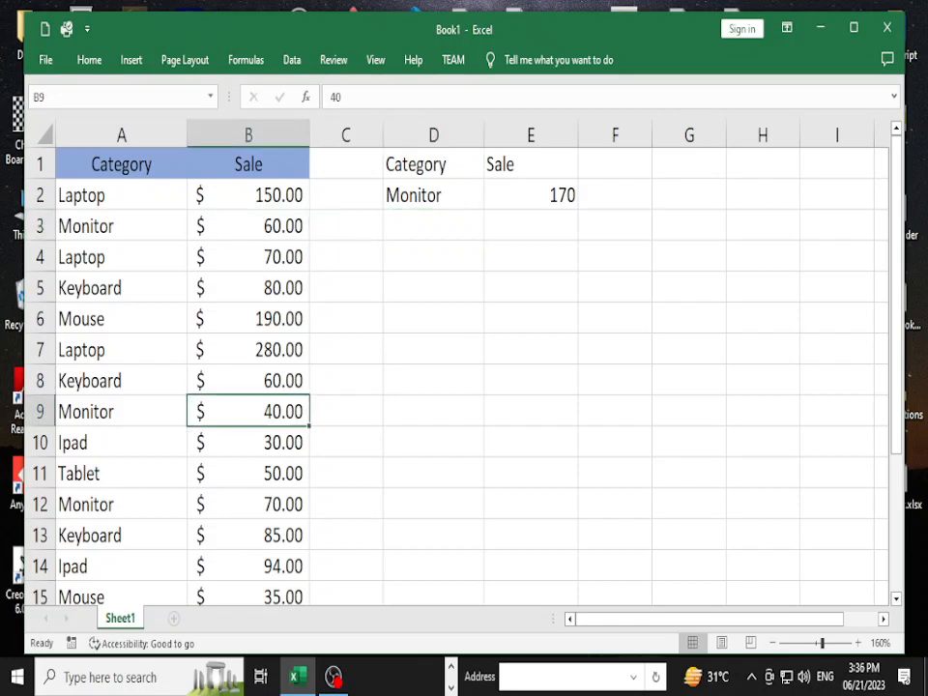
click(249, 504)
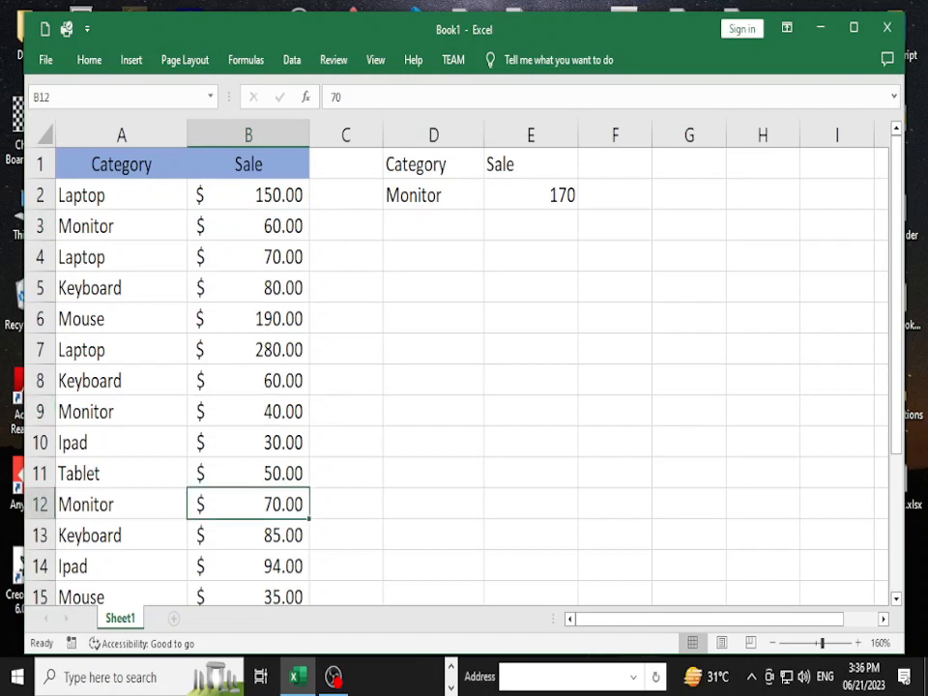
Step: Change the category criterion in D2 to Mouse
click(433, 195)
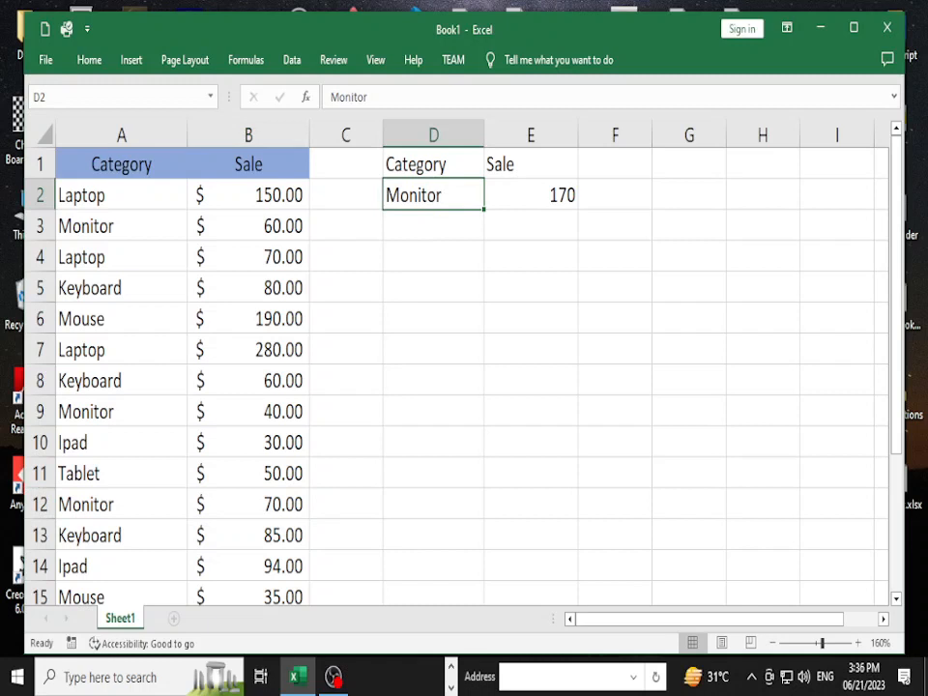
key(BackSpace)
text(Mouse)
key(Return)
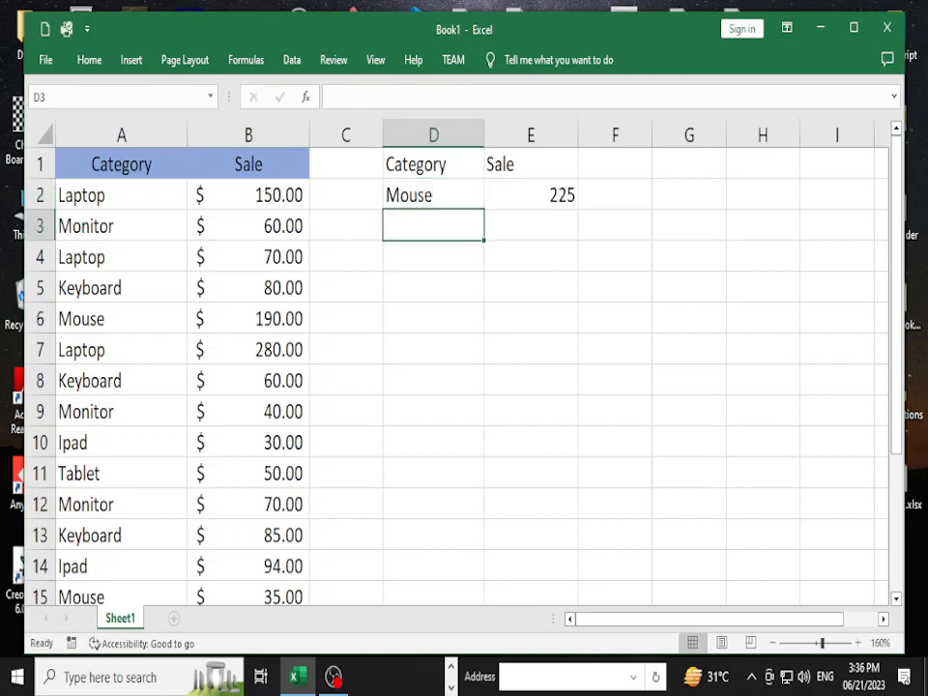
Step: Change the category criterion in D2 to Tablet
click(433, 195)
key(BackSpace)
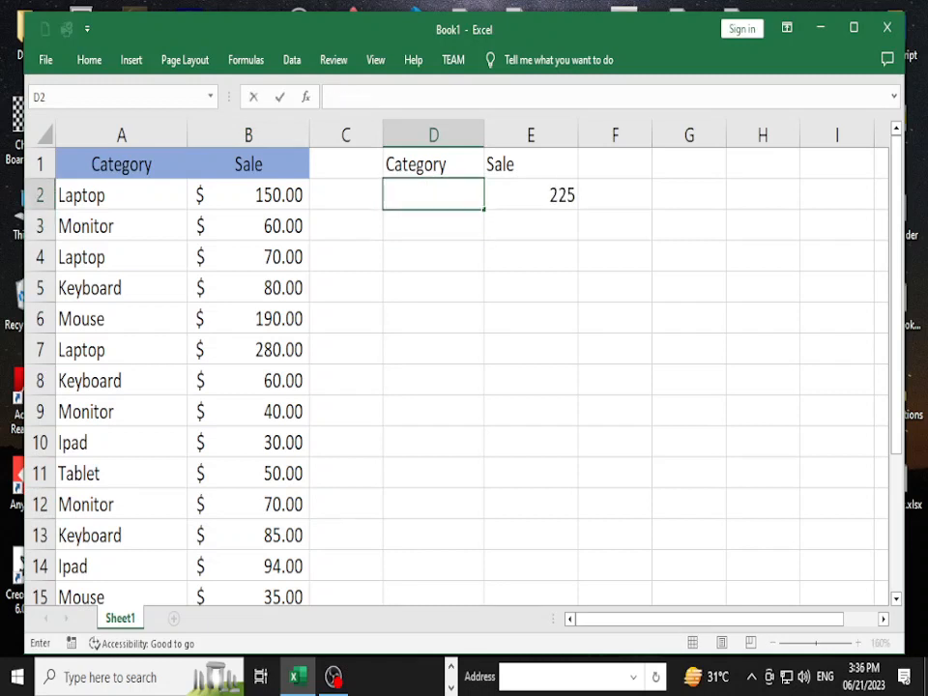
text(Tablet')
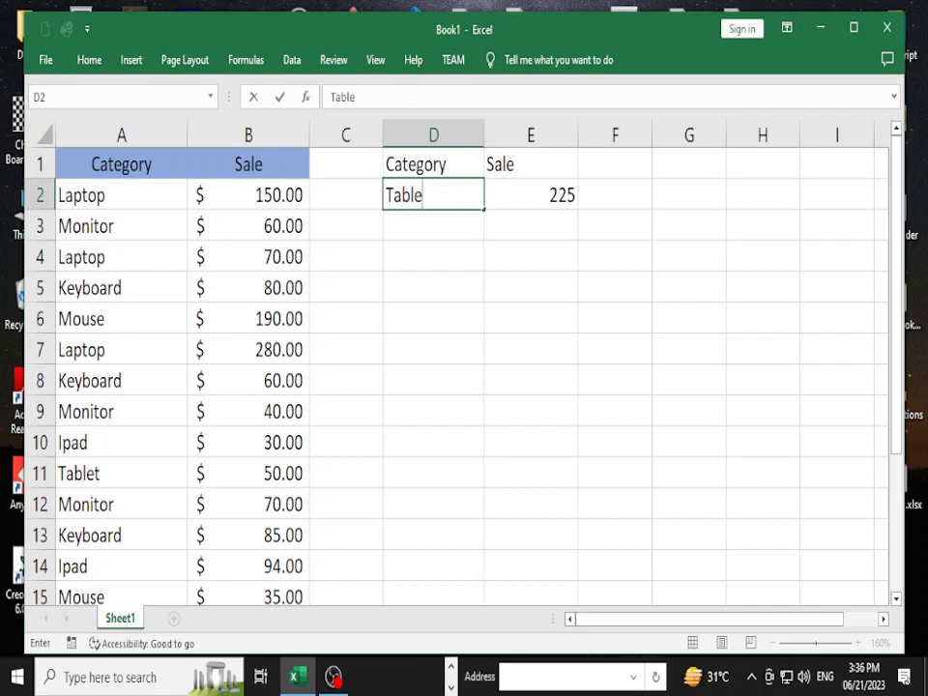
key(Return)
key(Up)
key(F2)
key(BackSpace)
key(Return)
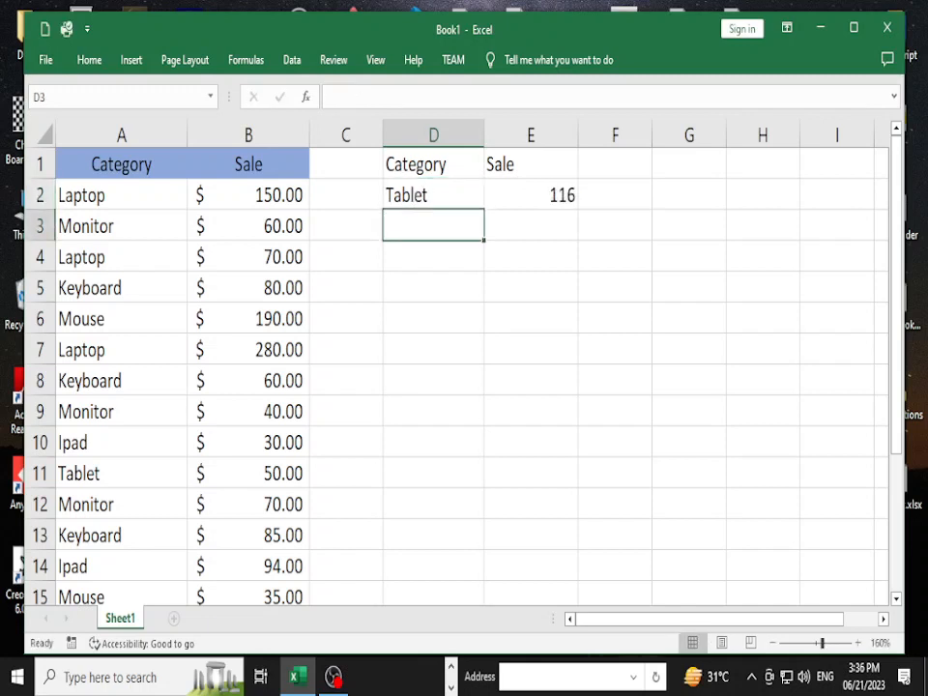
Step: Try the misspelled category Tablt in D2 and correct it back to Tablet
key(Up)
key(F2)
key(BackSpace)
key(BackSpace)
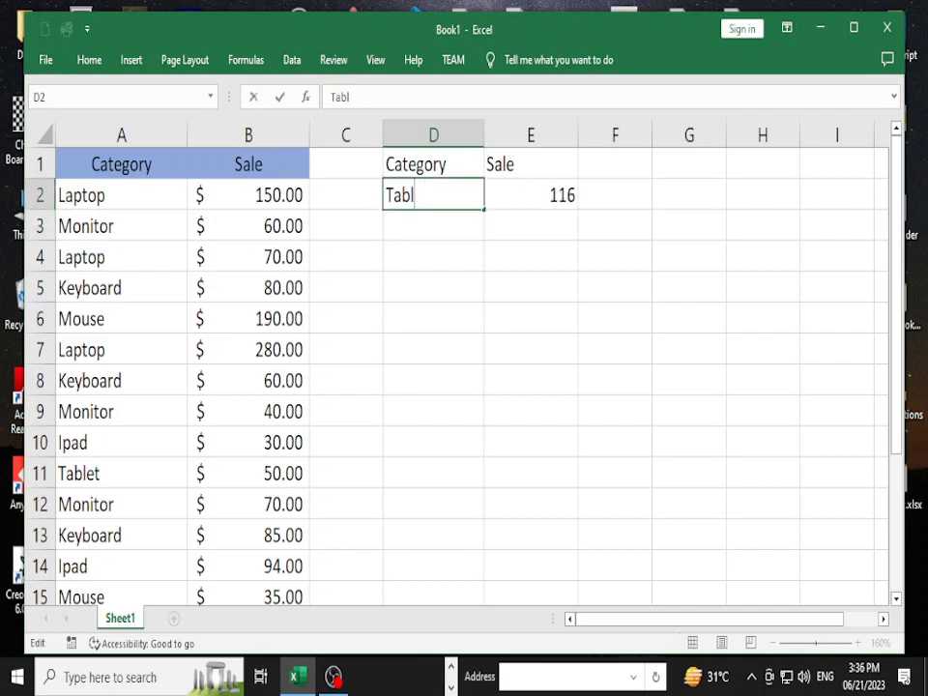
text(t)
key(Return)
key(Up)
key(F2)
key(BackSpace)
text(et)
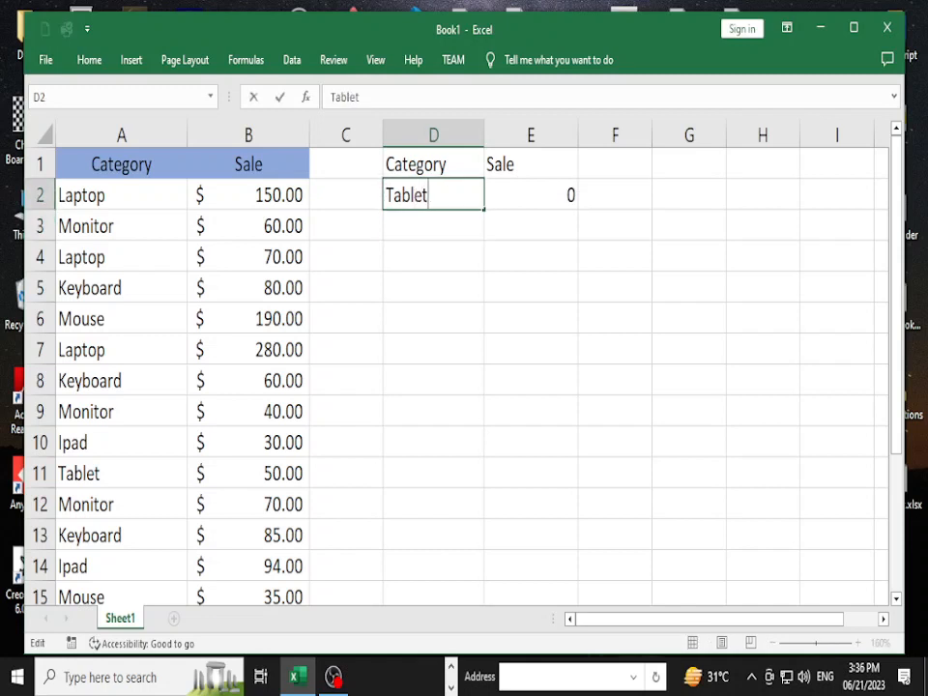
key(Return)
Step: Replace the category criterion in D2 with Ipad
key(Up)
key(F2)
key(BackSpace)
key(BackSpace)
key(BackSpace)
key(BackSpace)
key(BackSpace)
key(BackSpace)
text(Ipad)
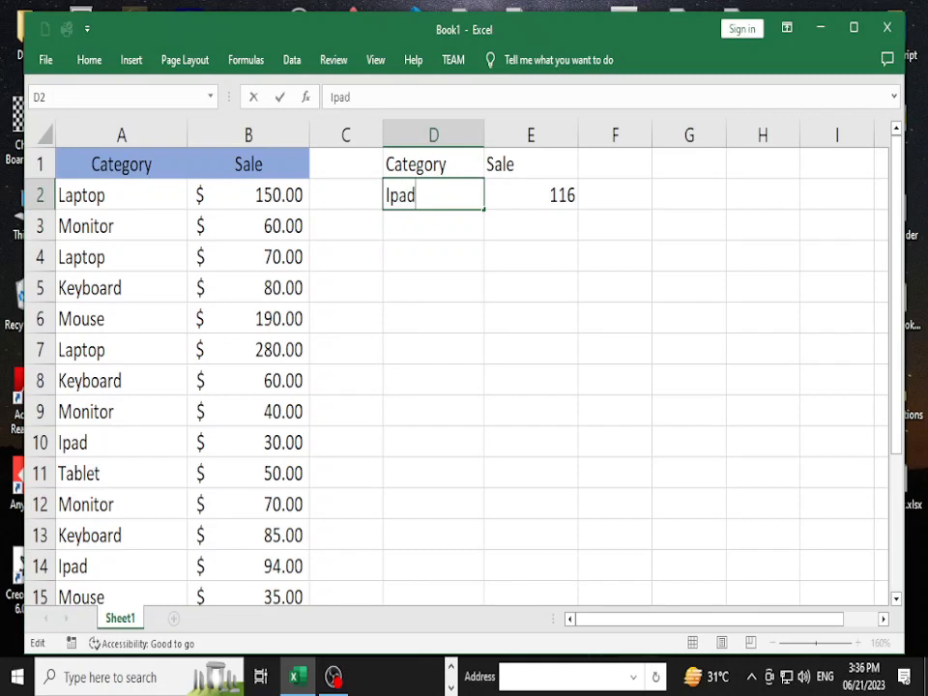
key(Return)
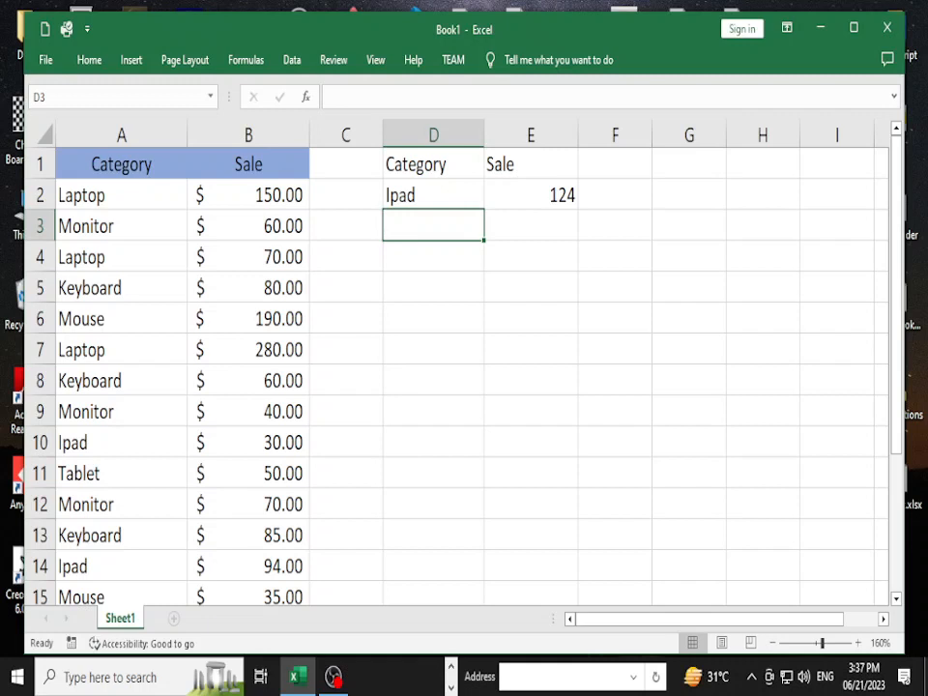
Step: Look over the table, and review the criterion in D2 and the DSUM formula in E2
scroll(455, 367, down, 2)
scroll(454, 367, up, 2)
click(433, 196)
click(531, 195)
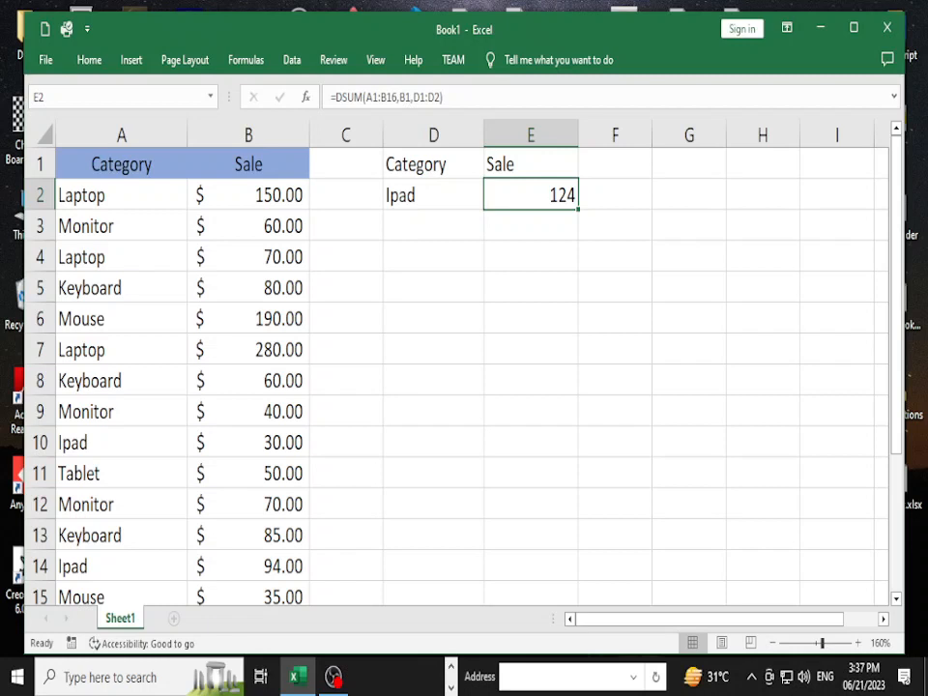
Step: Remove all the arguments from the DSUM formula in E2, leaving only =DSUM(
key(F2)
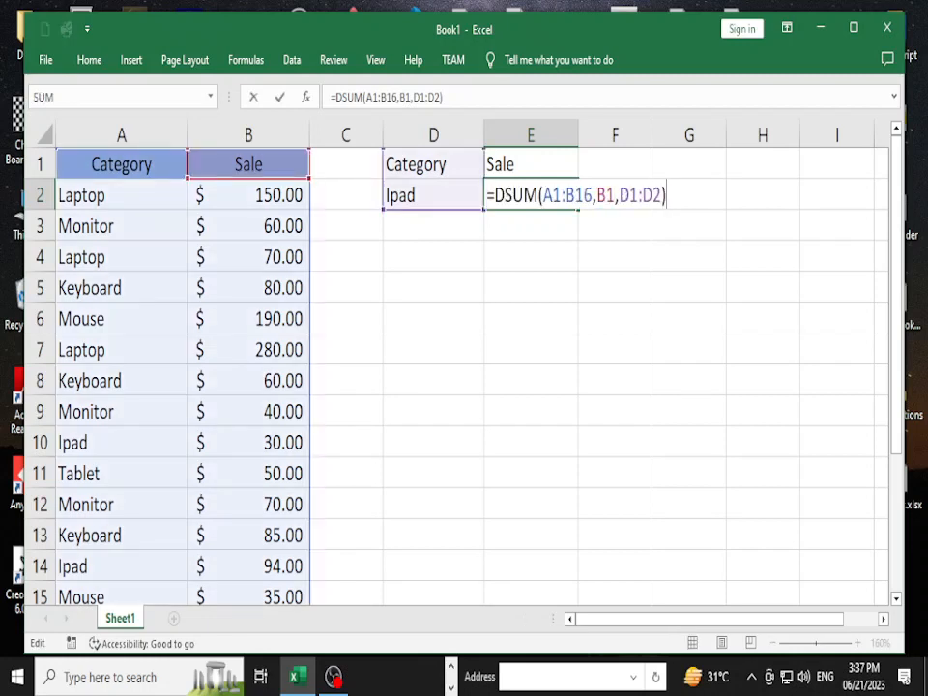
key(BackSpace)
key(BackSpace)
key(BackSpace)
key(BackSpace)
key(BackSpace)
key(BackSpace)
key(BackSpace)
key(BackSpace)
key(BackSpace)
key(BackSpace)
key(BackSpace)
key(BackSpace)
key(BackSpace)
key(BackSpace)
key(BackSpace)
key(BackSpace)
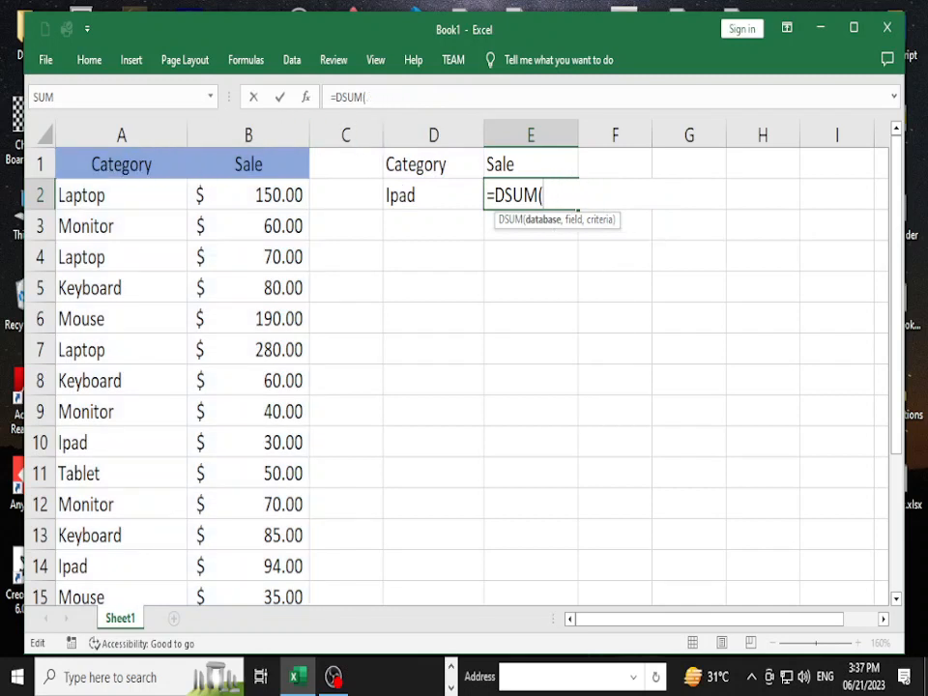
text(A1)
drag(121, 165, 265, 319)
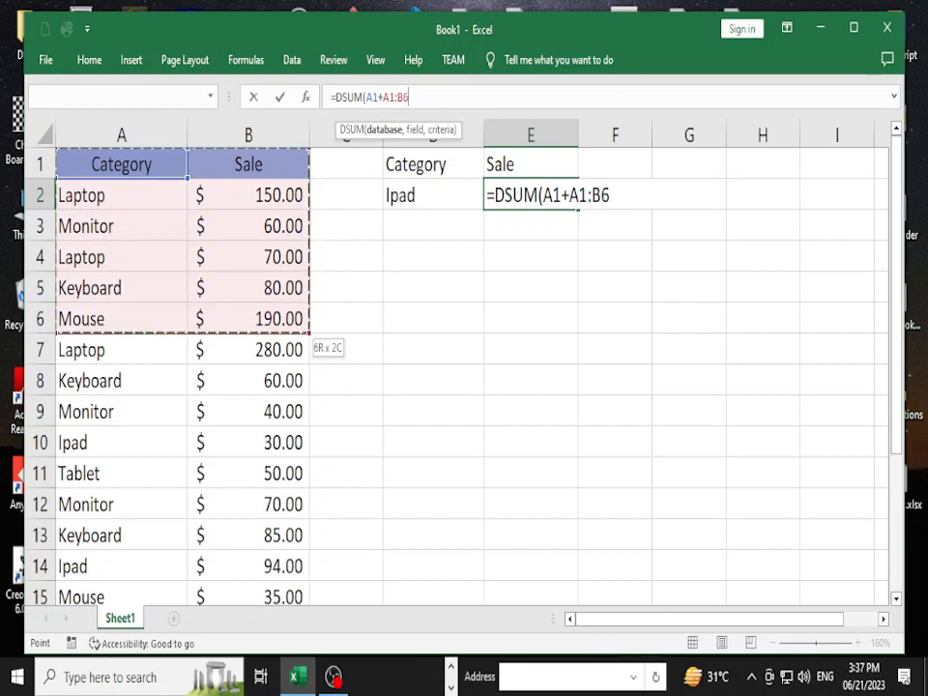
key(BackSpace)
key(BackSpace)
key(BackSpace)
key(BackSpace)
key(BackSpace)
key(BackSpace)
key(BackSpace)
key(BackSpace)
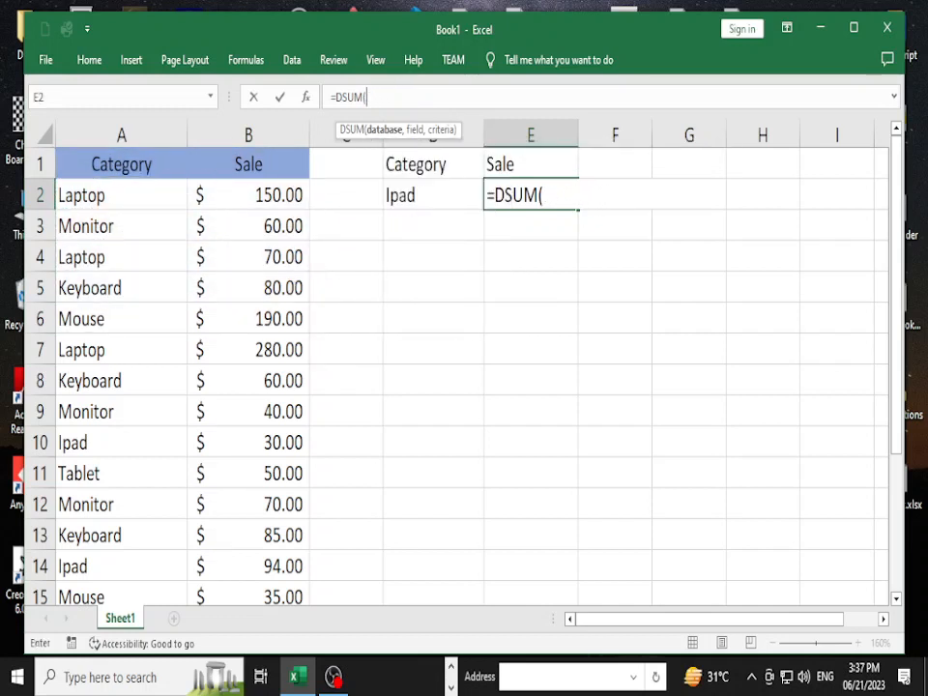
Step: Complete the formula in E2 as =DSUM(A1:B16,B1,D1:D2), with the table as database, Sale header as field and D1:D2 as criteria
click(120, 164)
key(shift+Right)
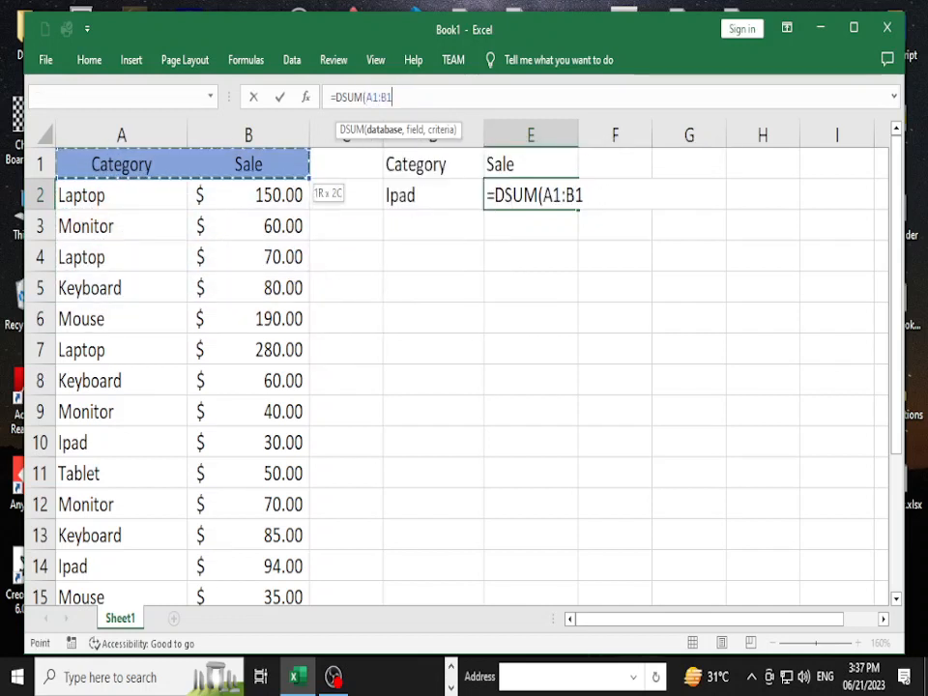
key(ctrl+shift+Down)
scroll(454, 377, up, 1)
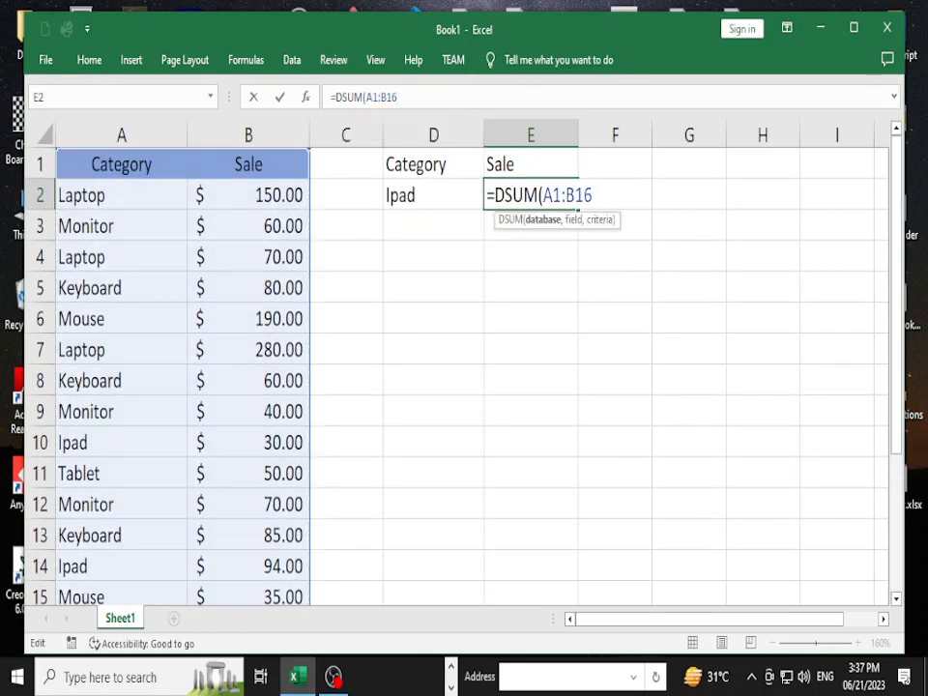
text(,)
click(248, 165)
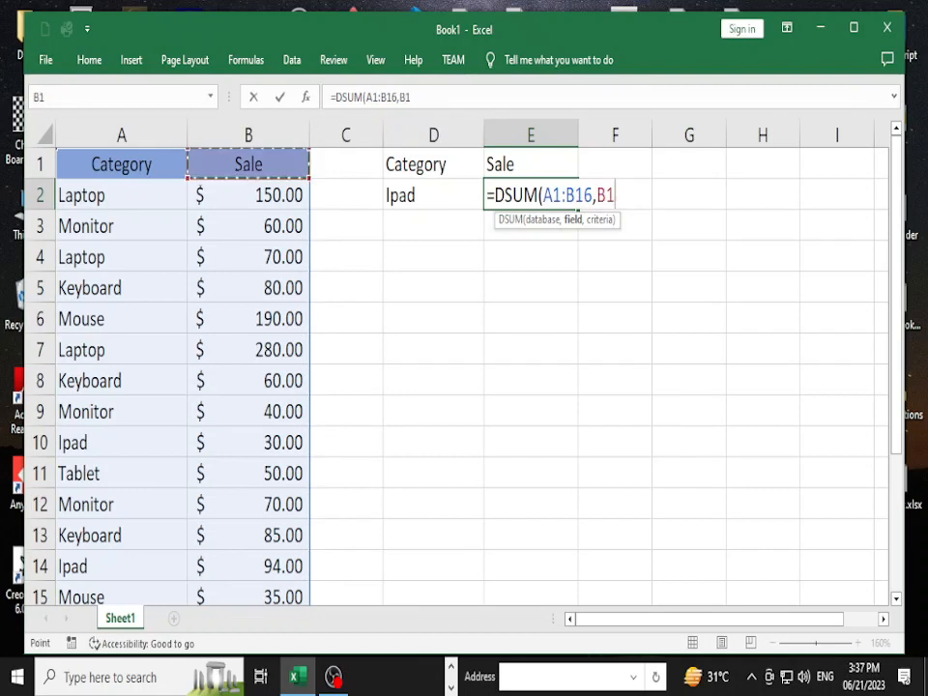
text(,)
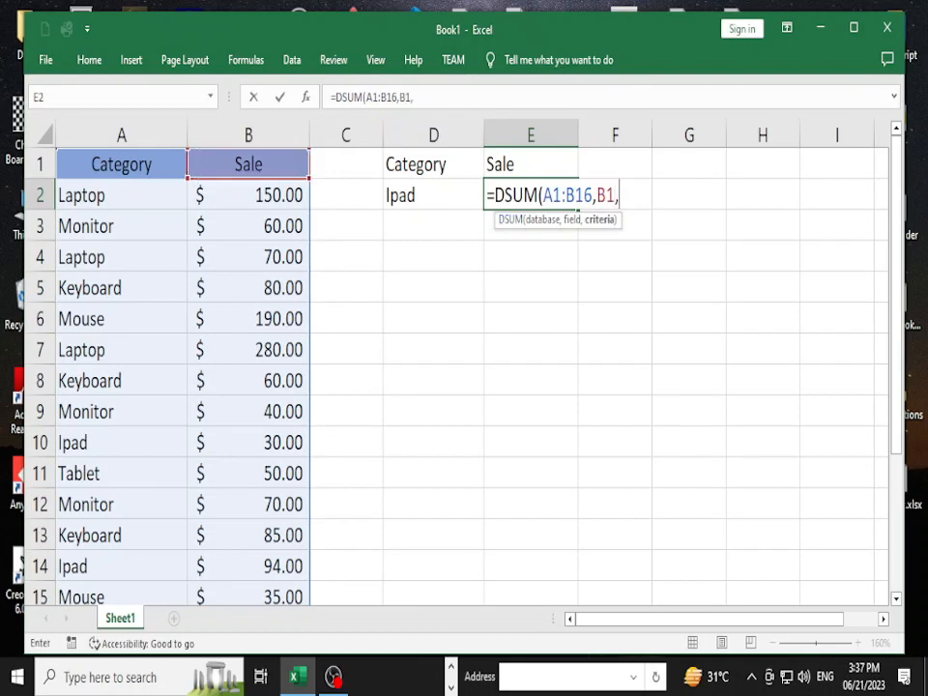
click(385, 195)
drag(385, 196, 396, 166)
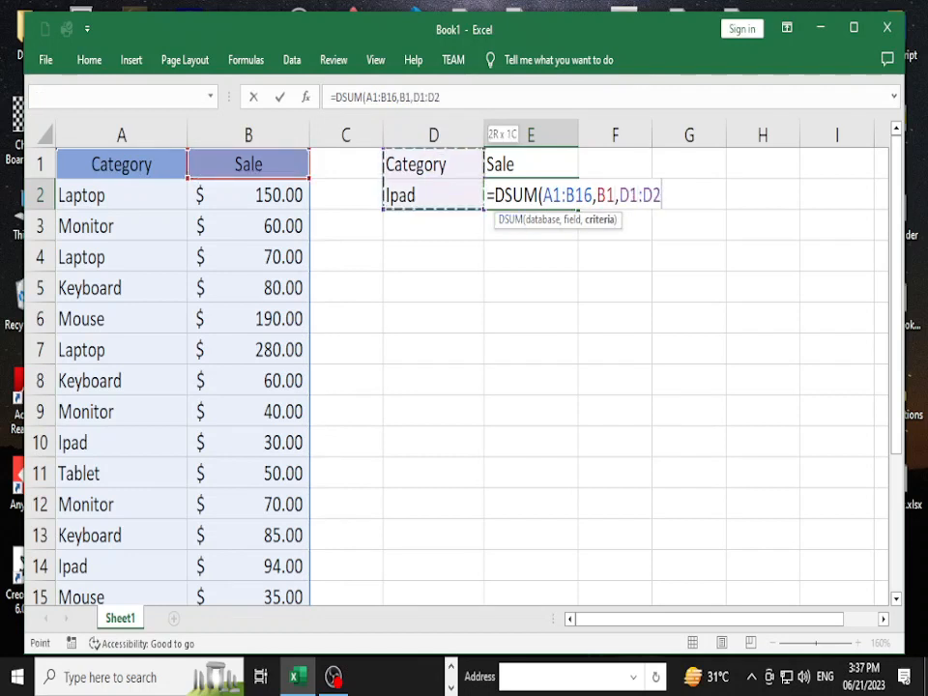
text())
key(Return)
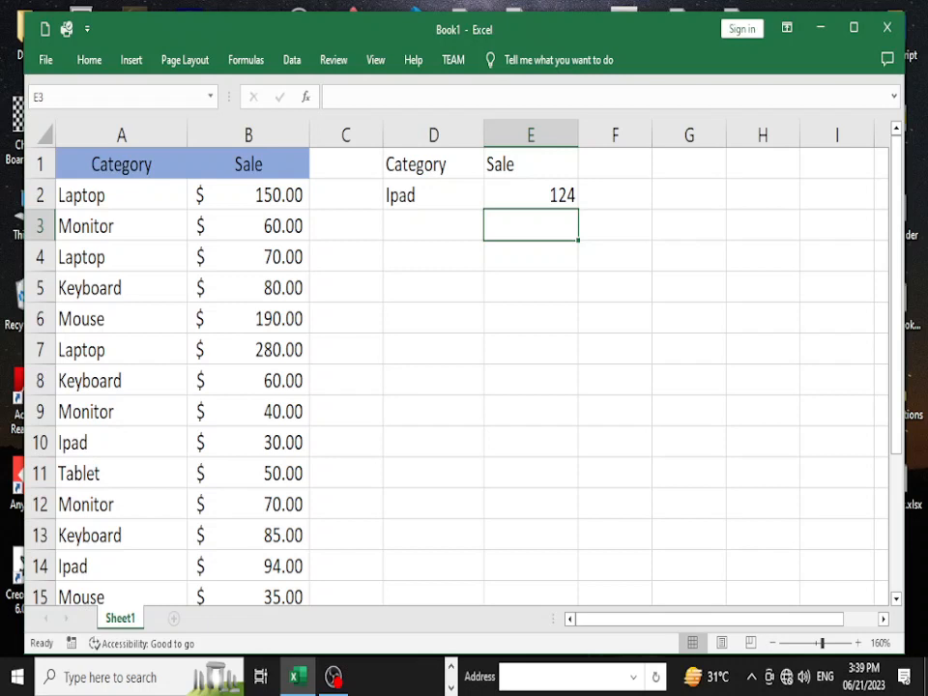
Step: Look through the Category column down to its last row and check the entries around A14
scroll(455, 367, down, 2)
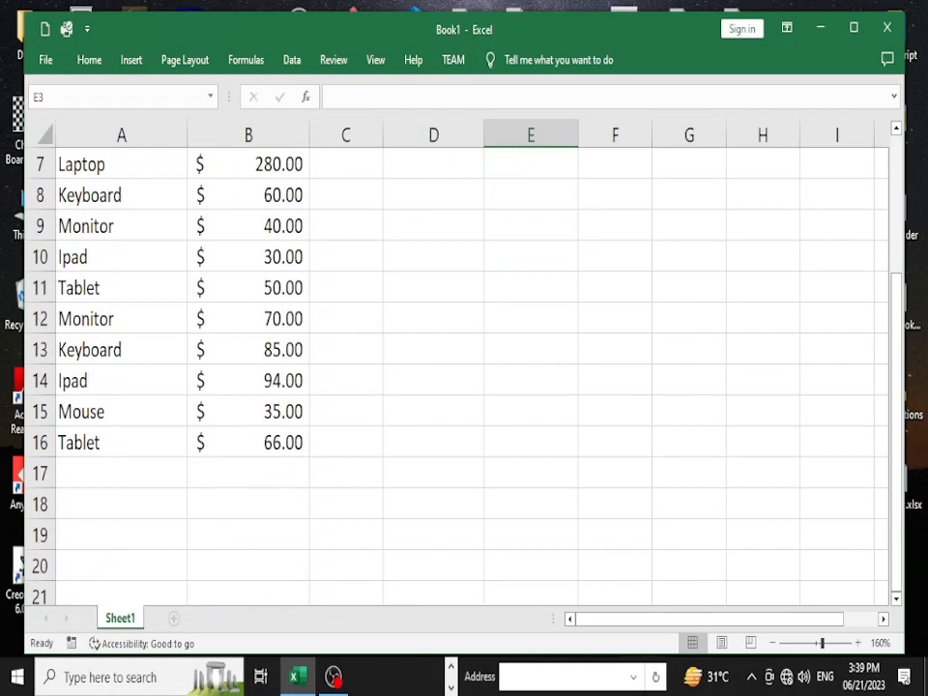
scroll(454, 367, up, 2)
scroll(455, 368, down, 1)
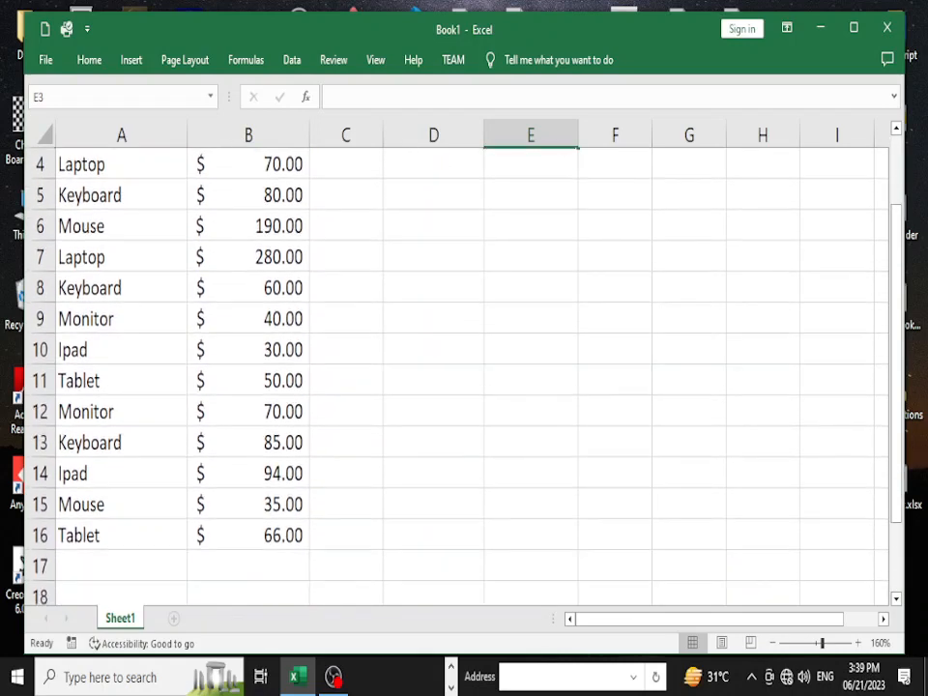
click(121, 565)
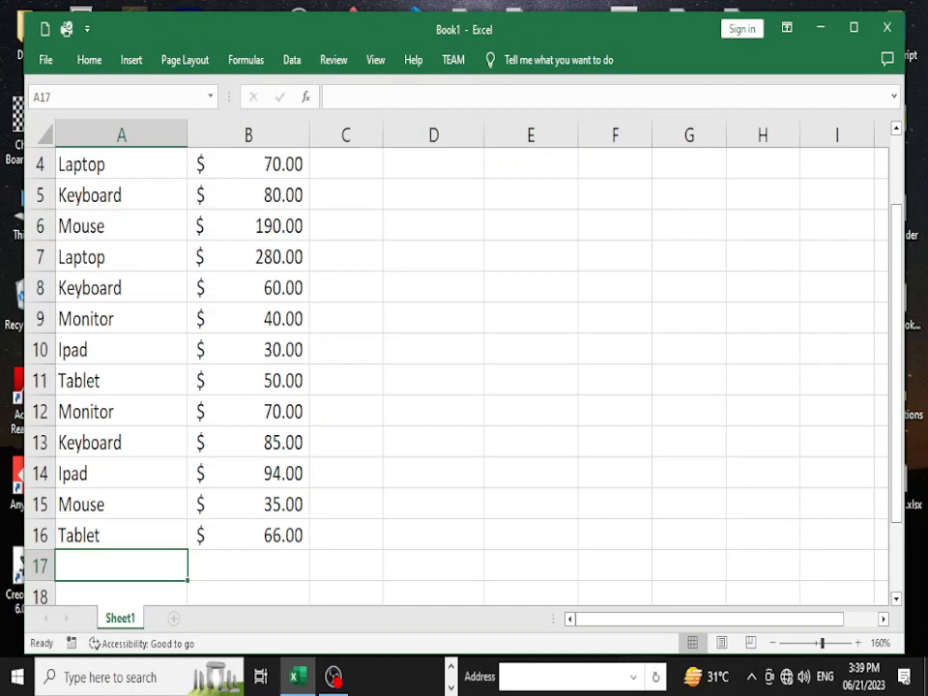
key(Up)
key(Up)
key(Up)
key(Up)
key(Up)
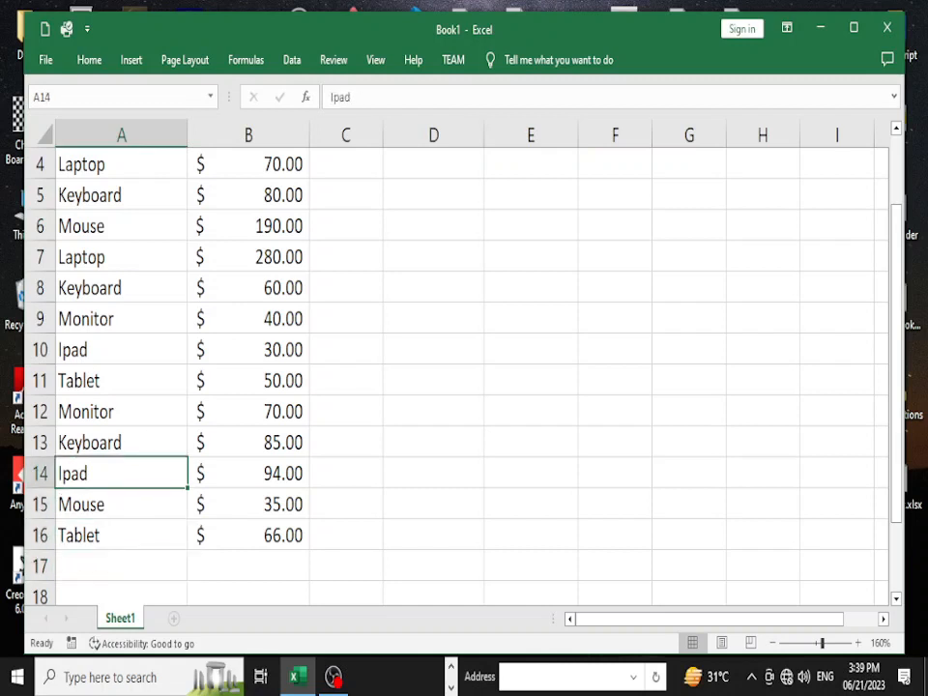
key(Up)
key(Down)
key(Down)
key(Down)
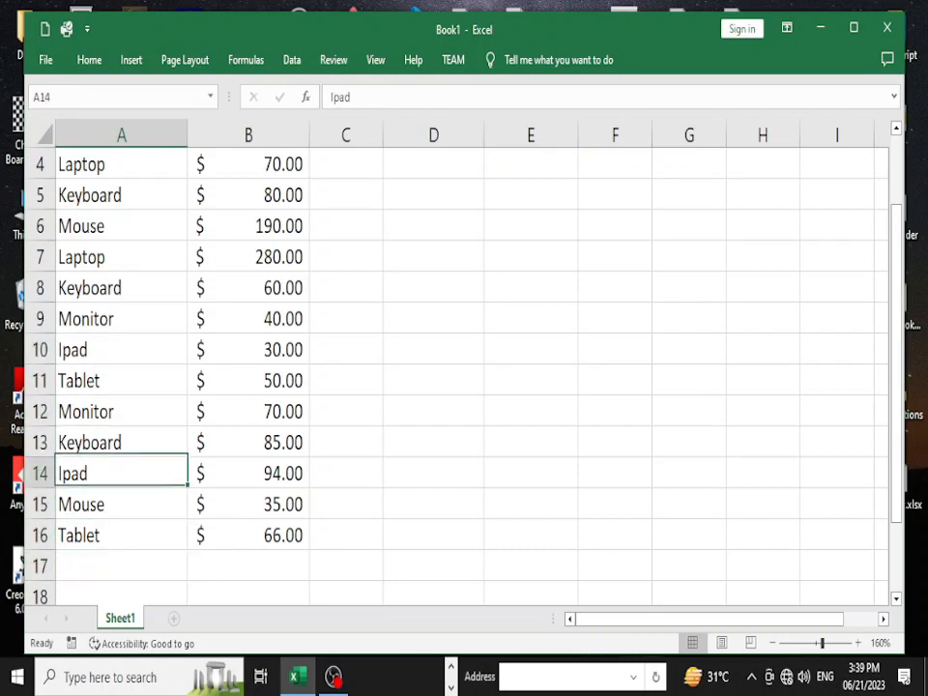
Step: Misspell the category in A14 as Ippad to test its effect on the DSUM total
scroll(454, 368, up, 1)
scroll(454, 367, down, 4)
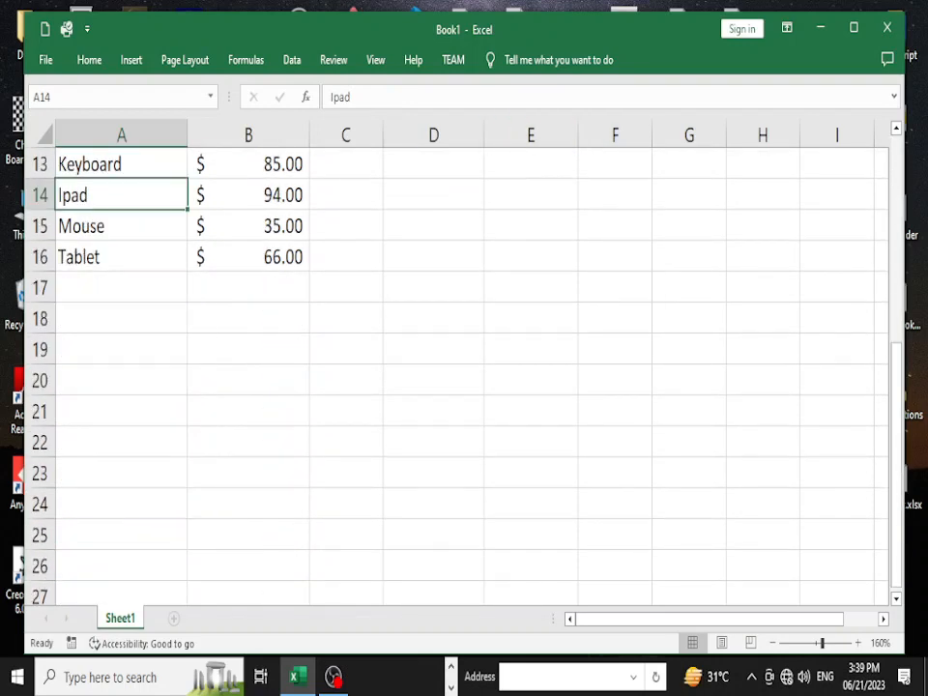
scroll(455, 367, up, 1)
key(F2)
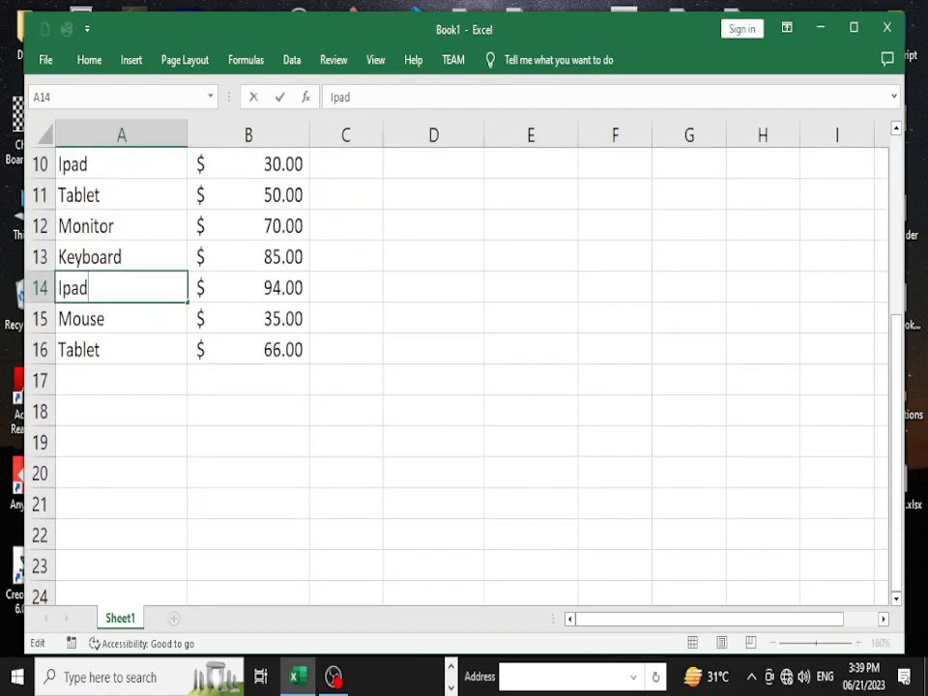
key(Left)
key(Left)
key(Left)
key(Right)
text(p)
key(Return)
scroll(472, 377, up, 3)
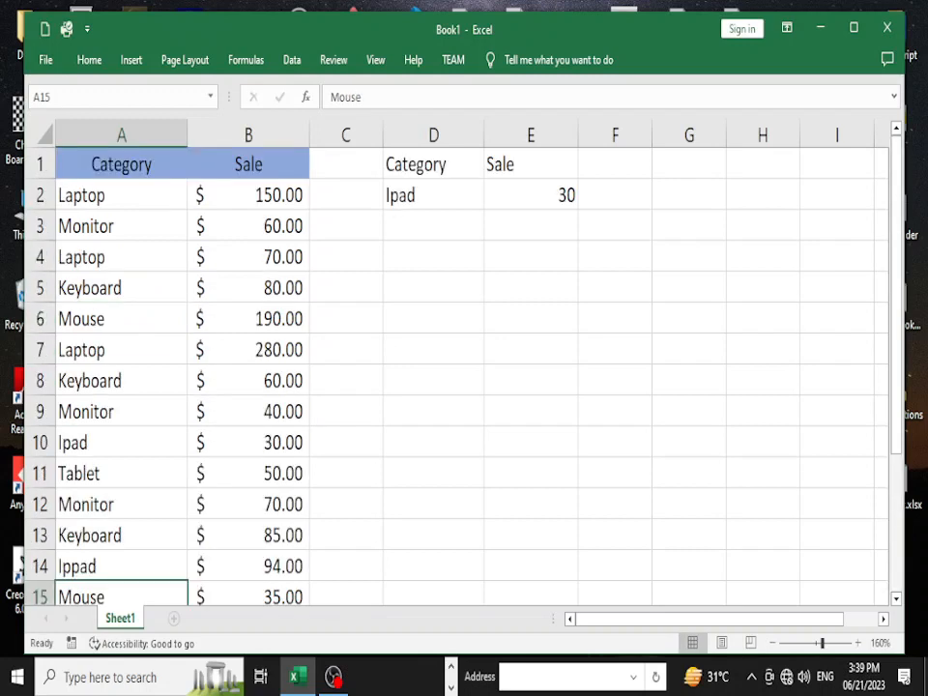
click(531, 195)
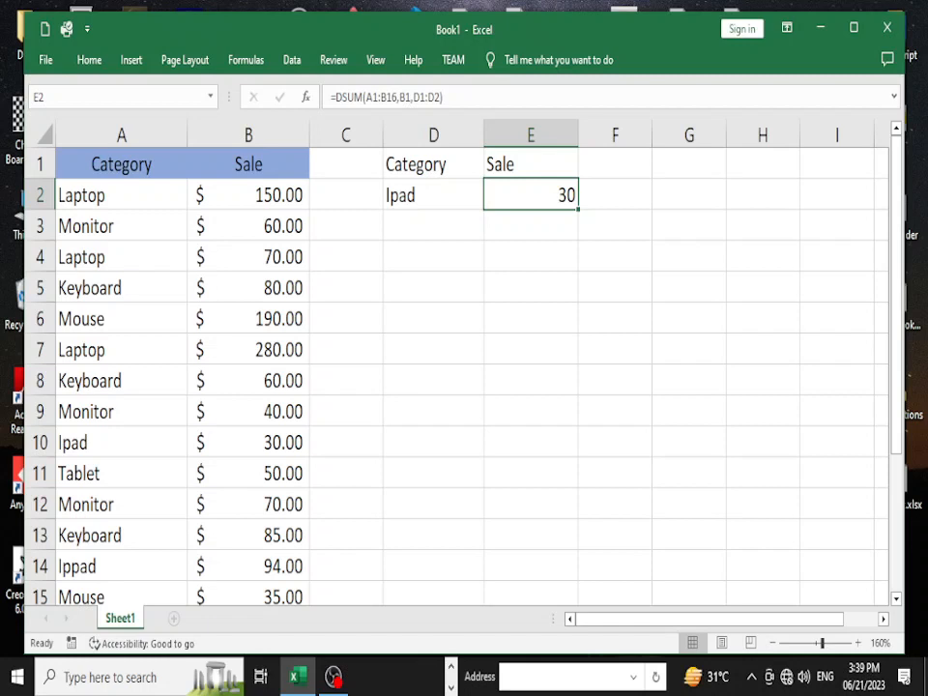
key(BackSpace)
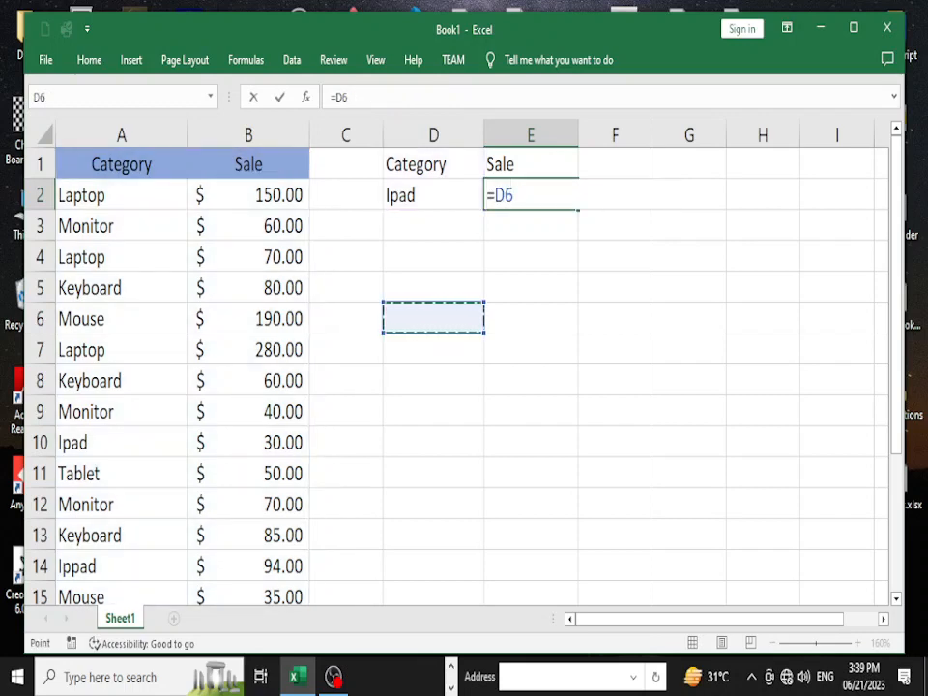
key(BackSpace)
key(BackSpace)
key(Escape)
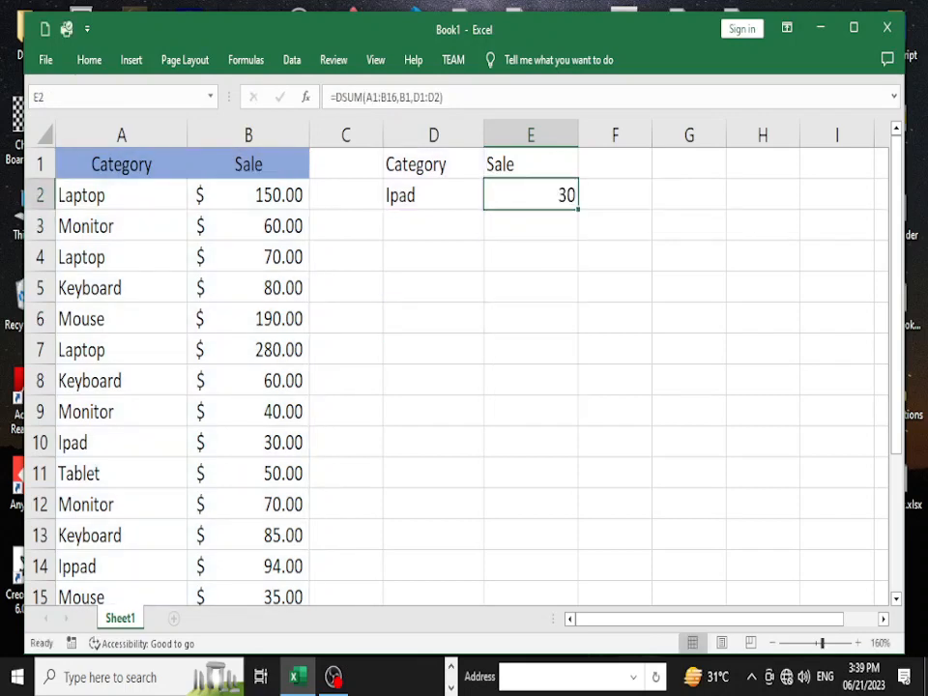
Step: Try to remove the extra p from the misspelled category in A14
scroll(455, 367, down, 3)
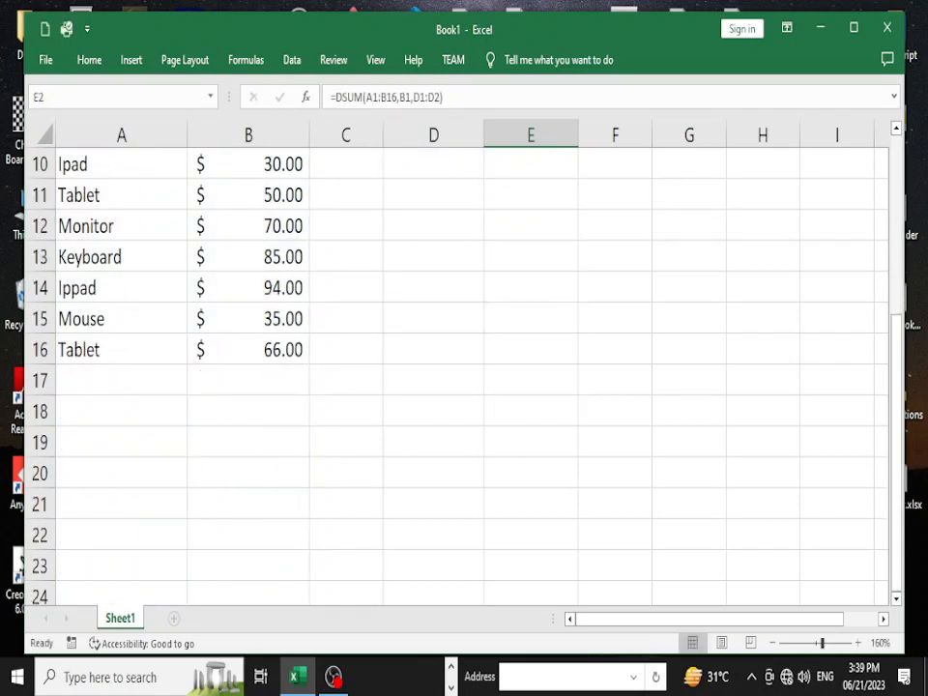
click(121, 288)
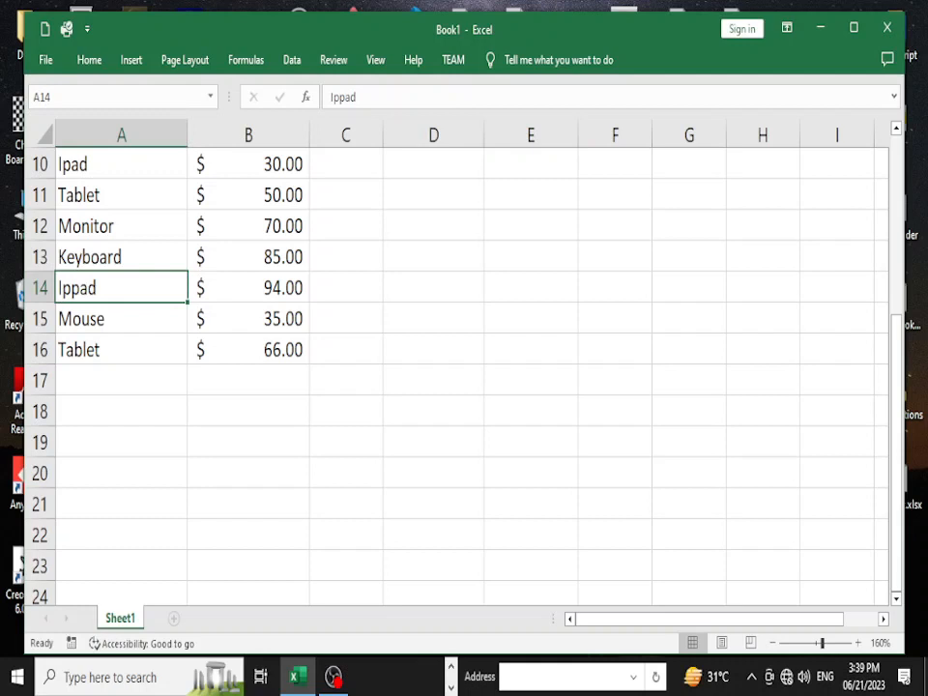
key(F2)
key(Left)
key(Left)
text(=)
key(Return)
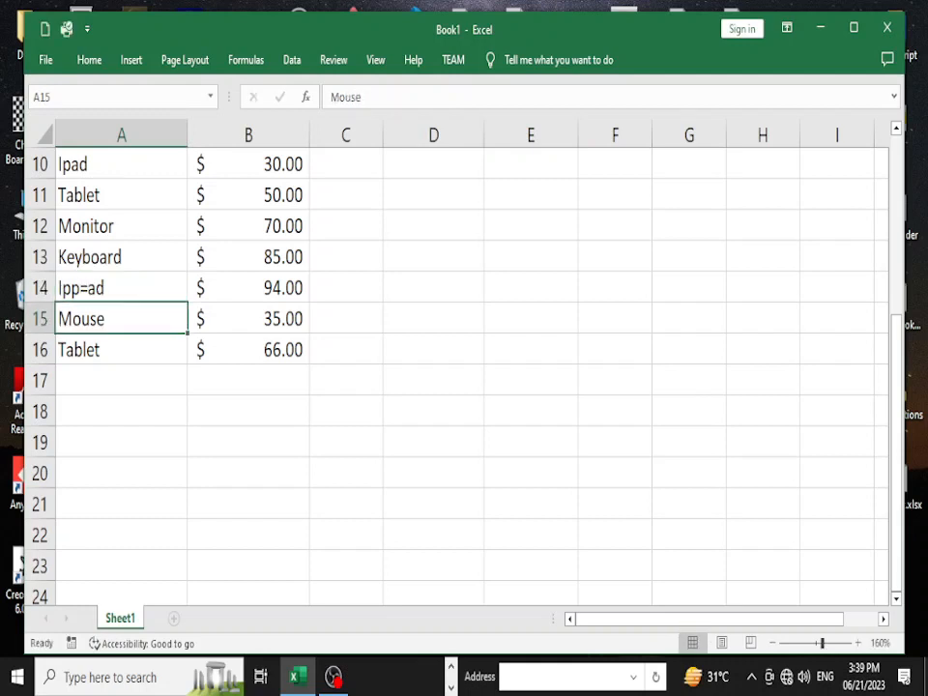
Step: Correct the category in A14 to Ipad
key(Up)
key(F2)
key(Left)
key(Left)
key(BackSpace)
key(BackSpace)
key(Return)
scroll(456, 377, up, 3)
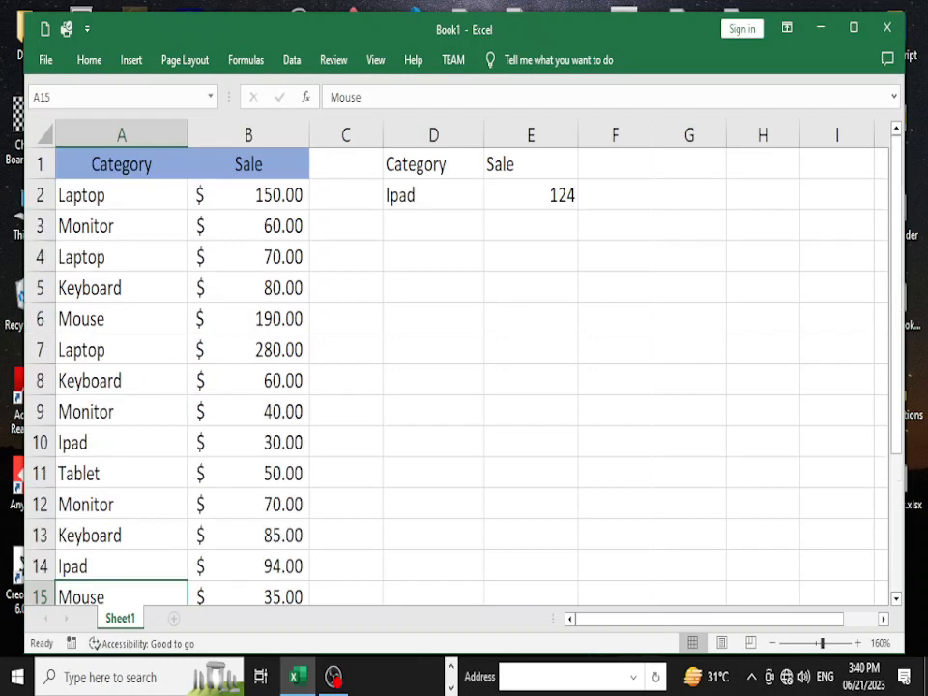
Step: Select the category entries A2:A16 and open the Data Validation settings for them
click(121, 195)
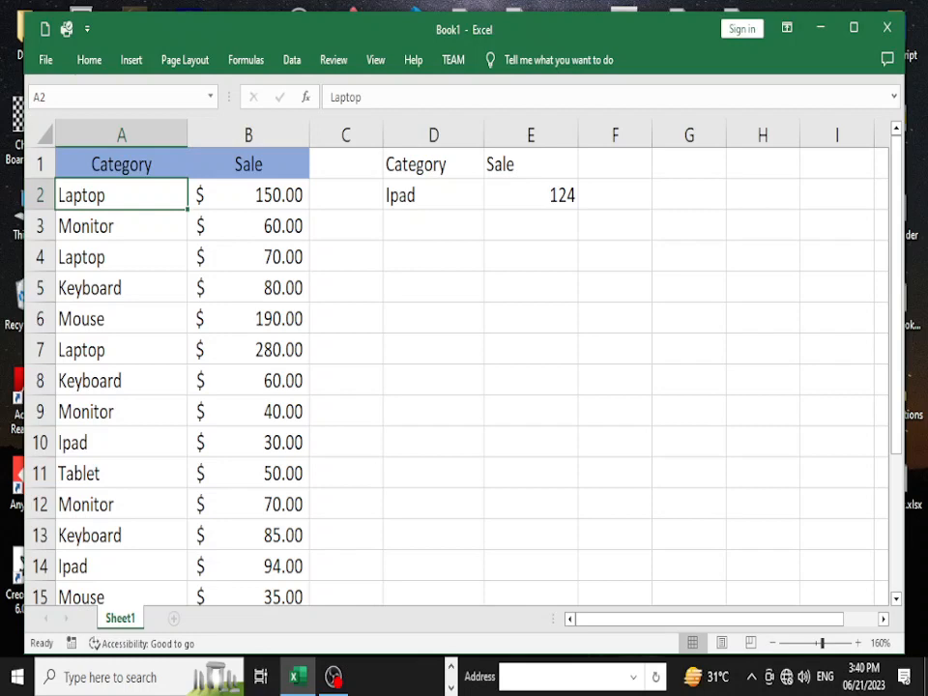
key(ctrl+shift+Down)
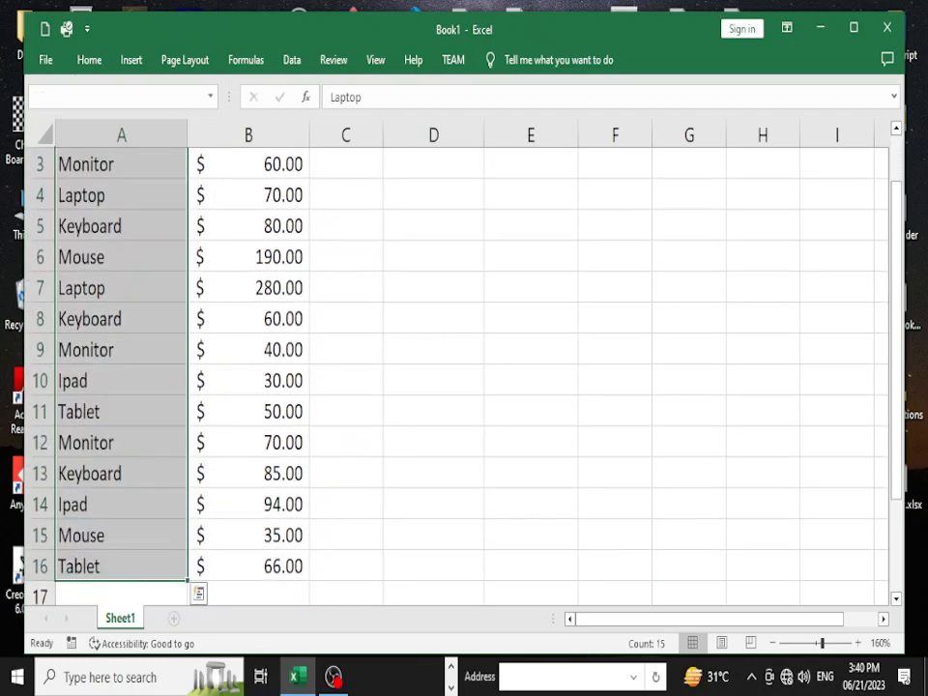
scroll(464, 377, up, 1)
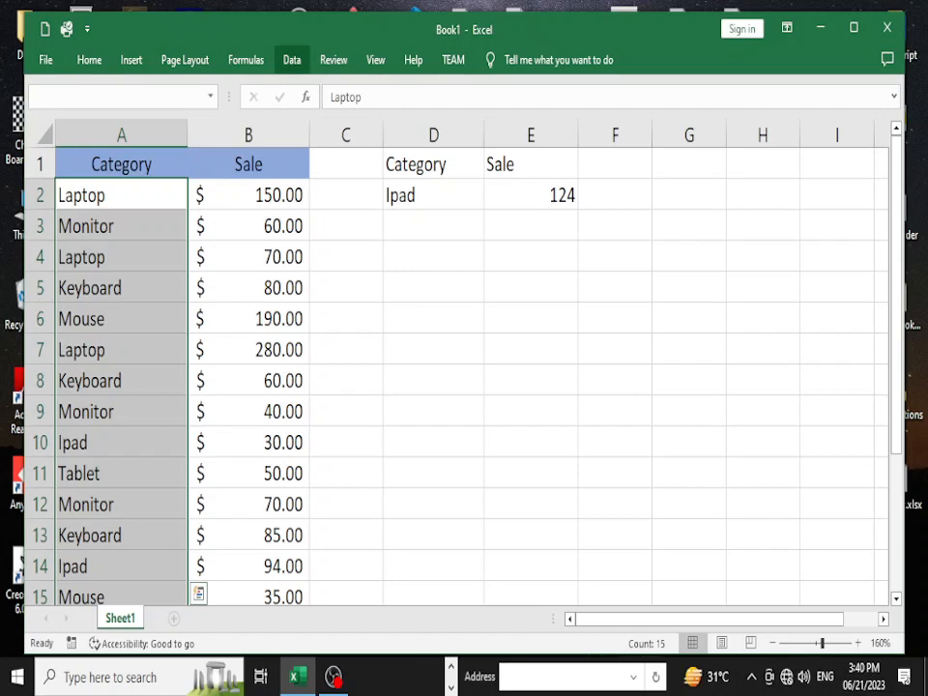
click(291, 60)
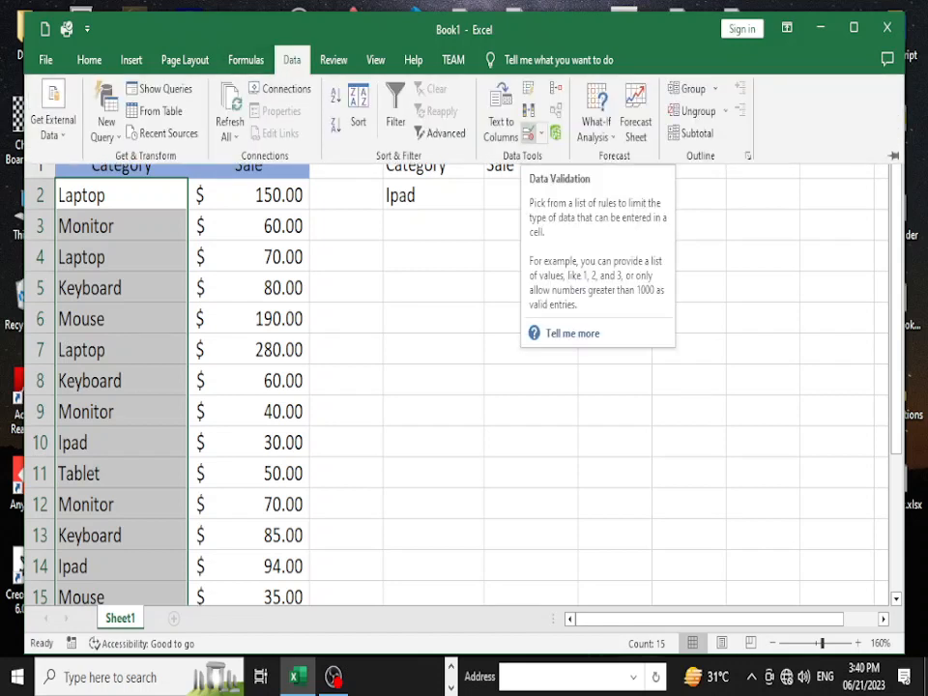
click(540, 132)
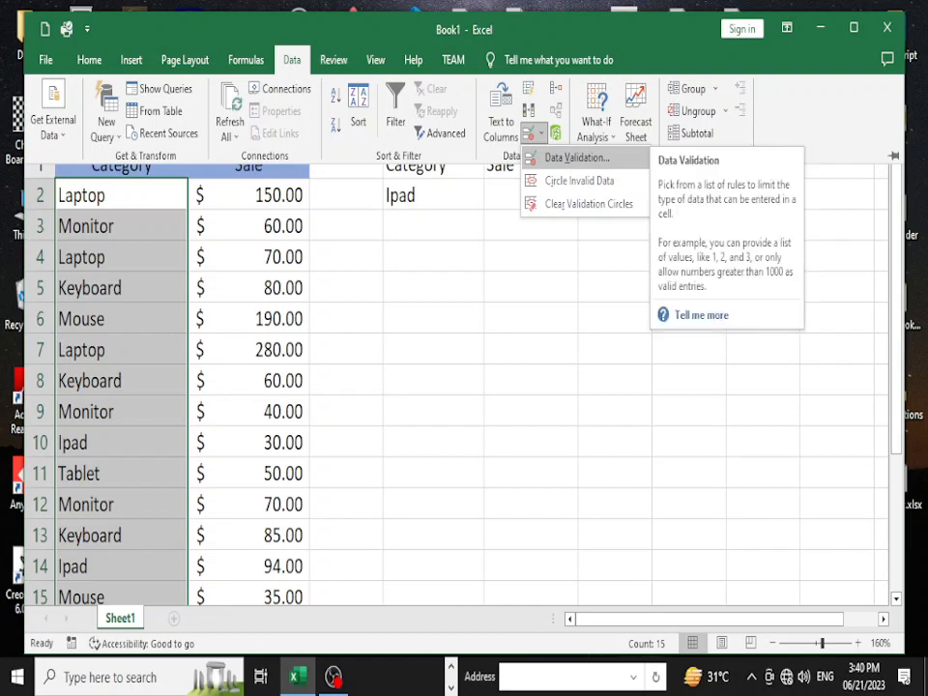
click(576, 156)
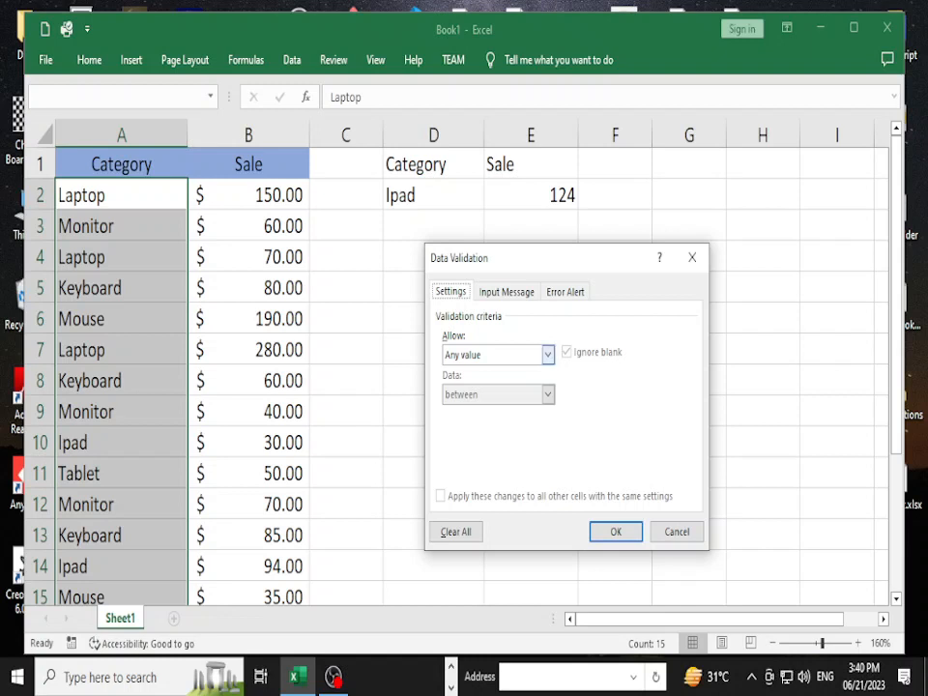
click(547, 355)
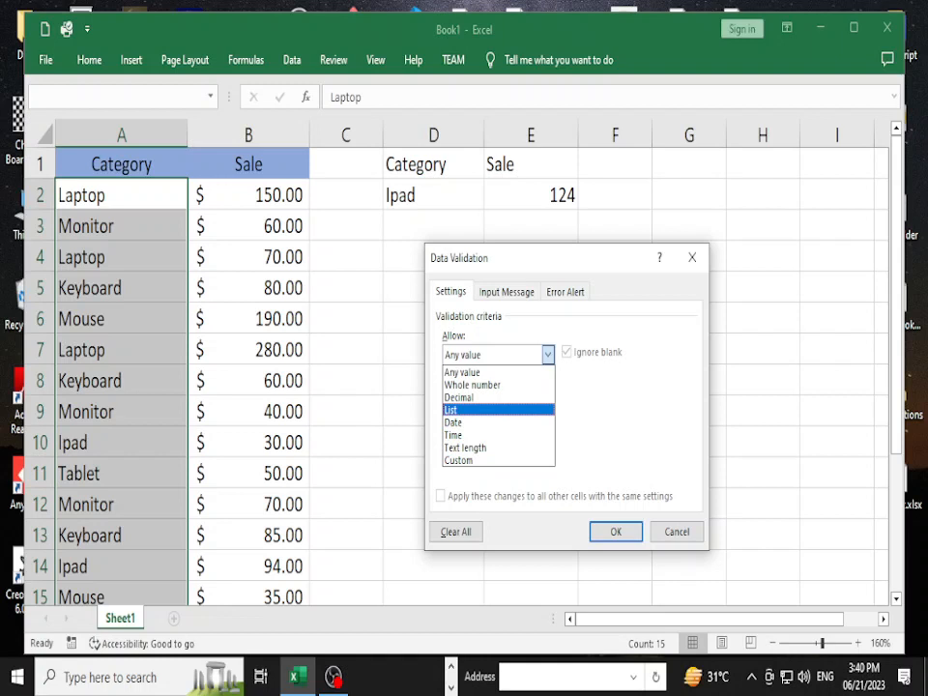
click(498, 410)
click(533, 433)
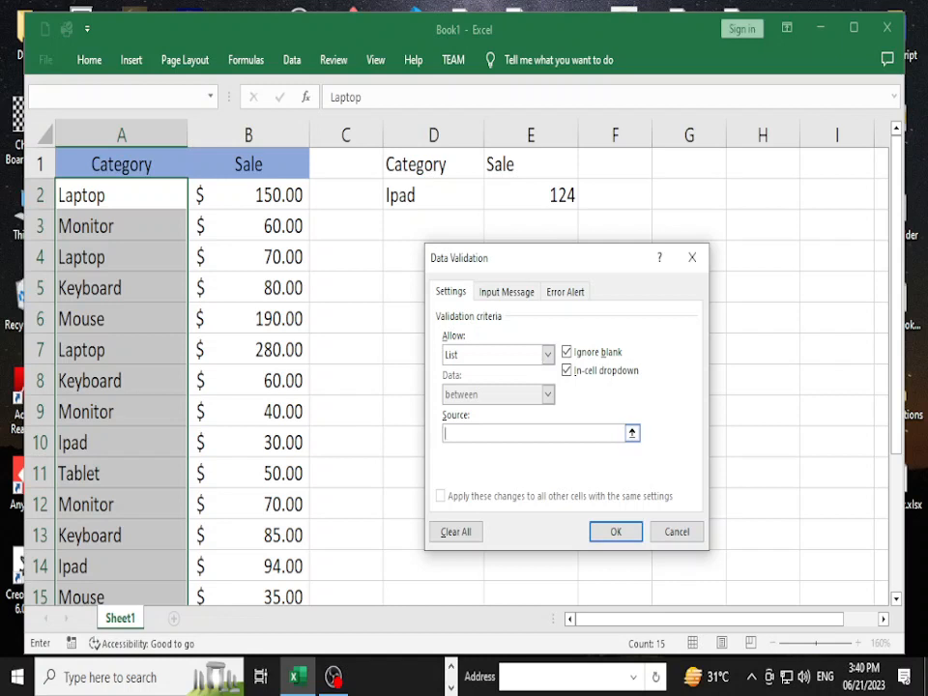
click(632, 434)
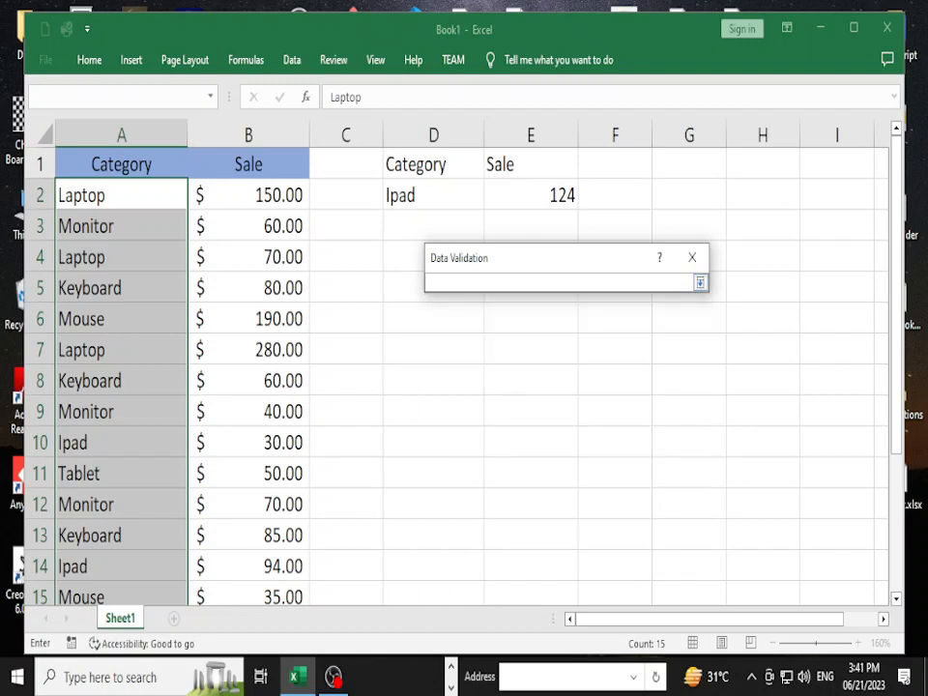
click(700, 282)
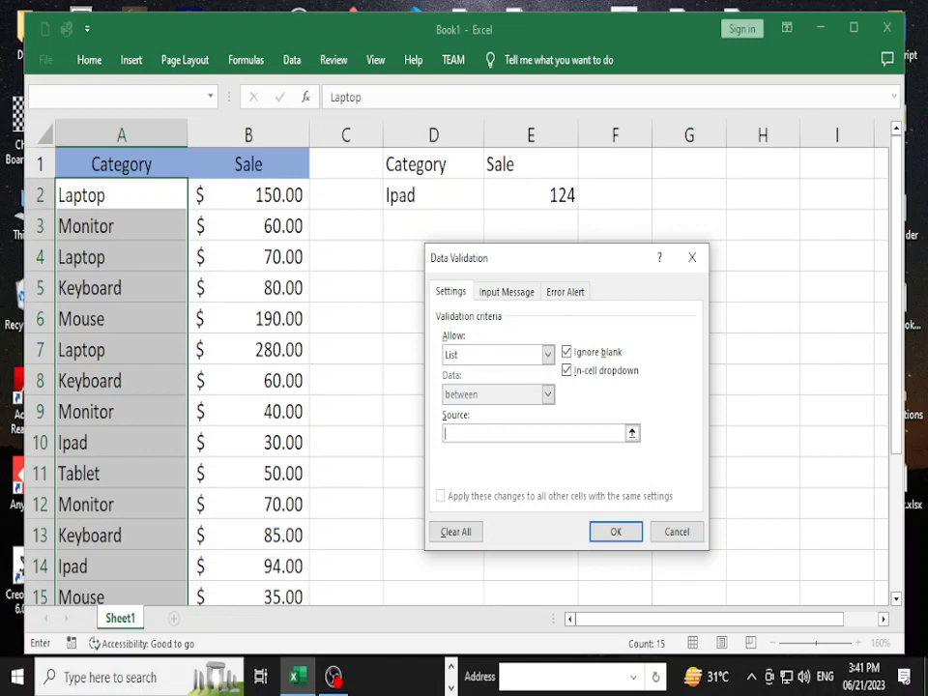
click(676, 532)
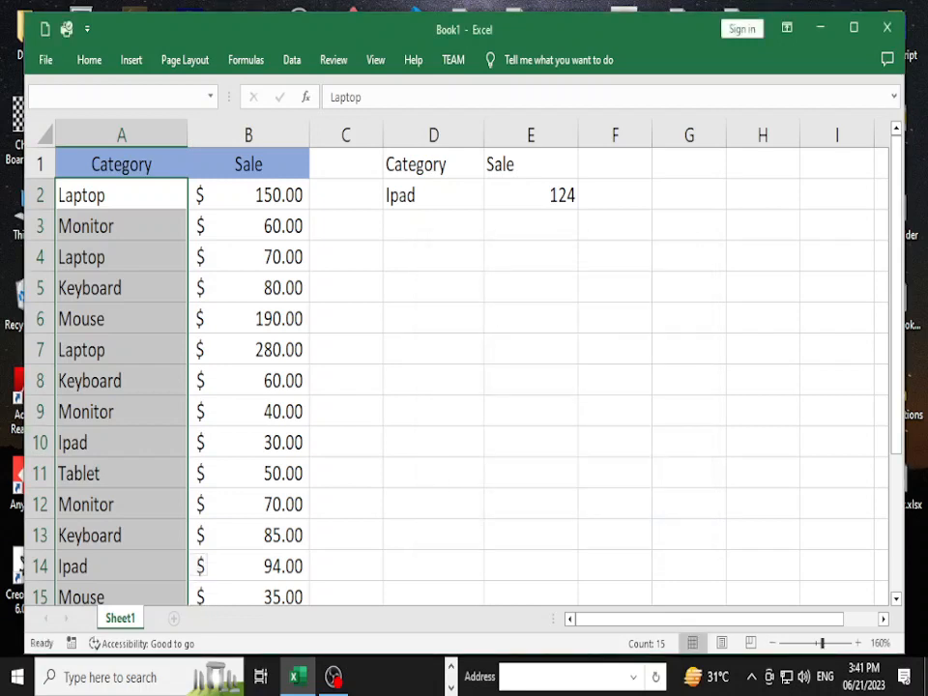
scroll(199, 565, down, 2)
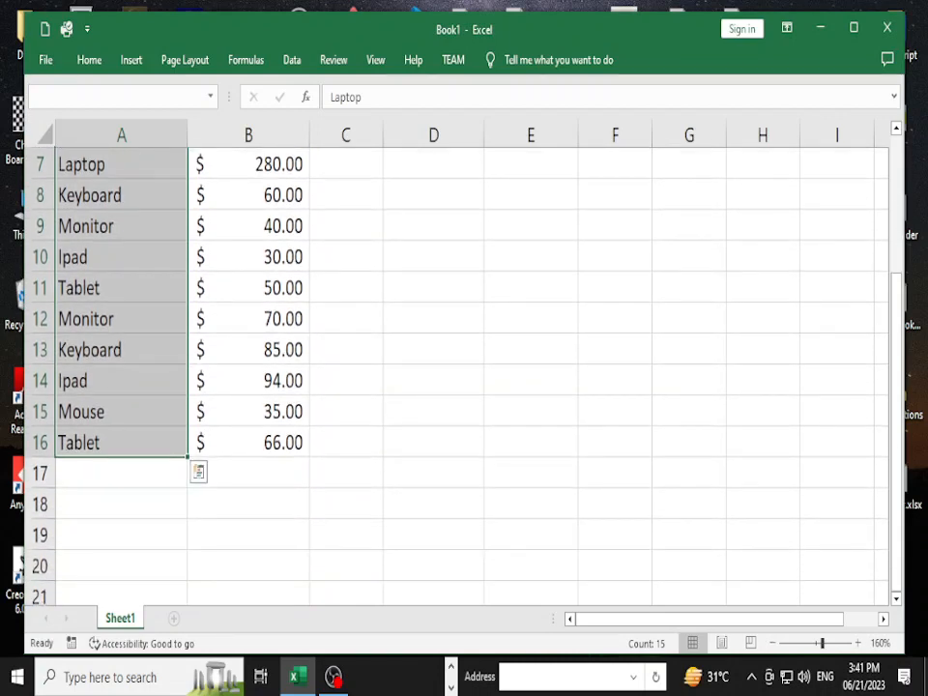
drag(187, 457, 188, 516)
key(ctrl+z)
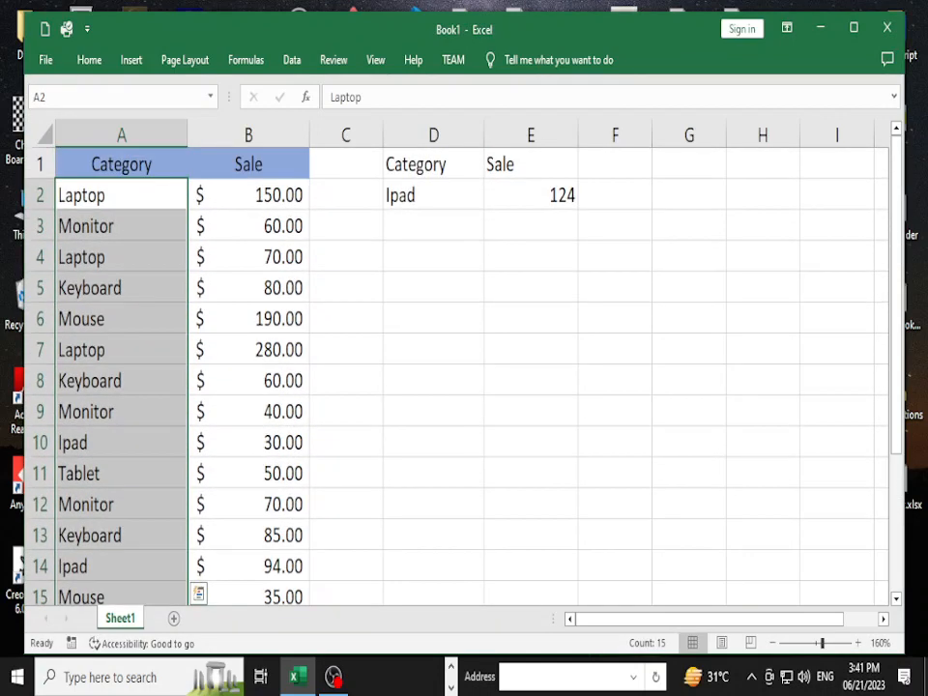
scroll(135, 435, down, 3)
click(122, 441)
click(121, 350)
scroll(122, 350, up, 3)
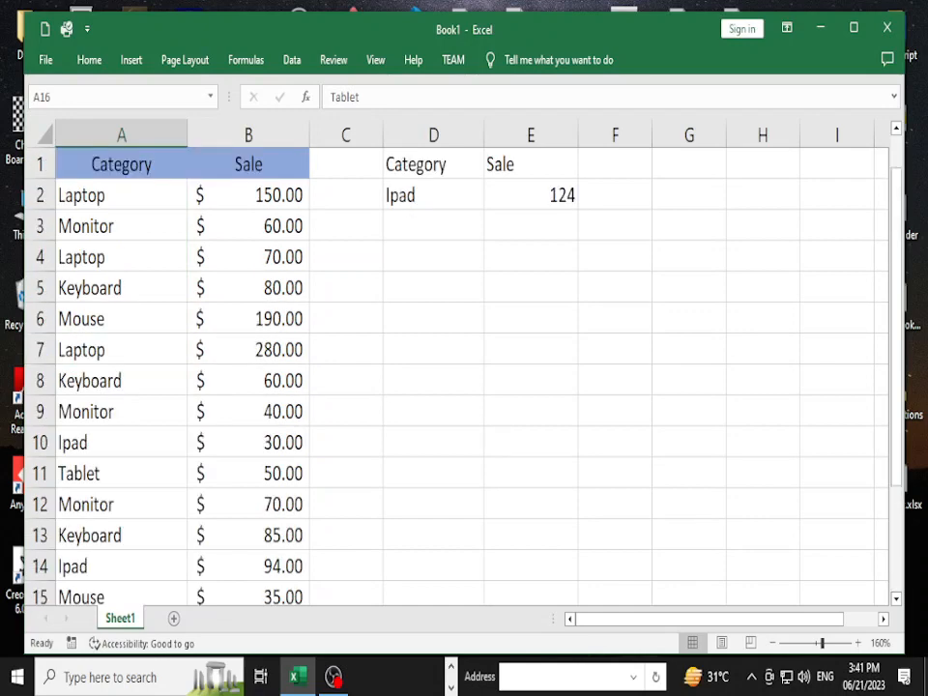
Step: Reselect the category entries A2:A16 and reopen their Data Validation settings
click(122, 192)
key(ctrl+shift+Down)
drag(188, 587, 188, 303)
scroll(188, 303, up, 4)
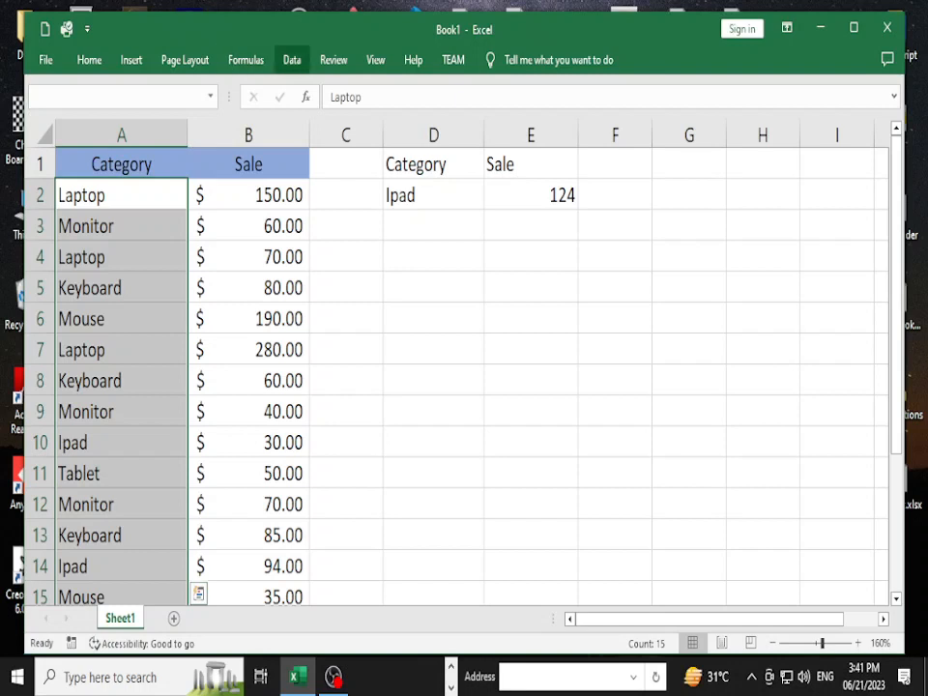
click(291, 60)
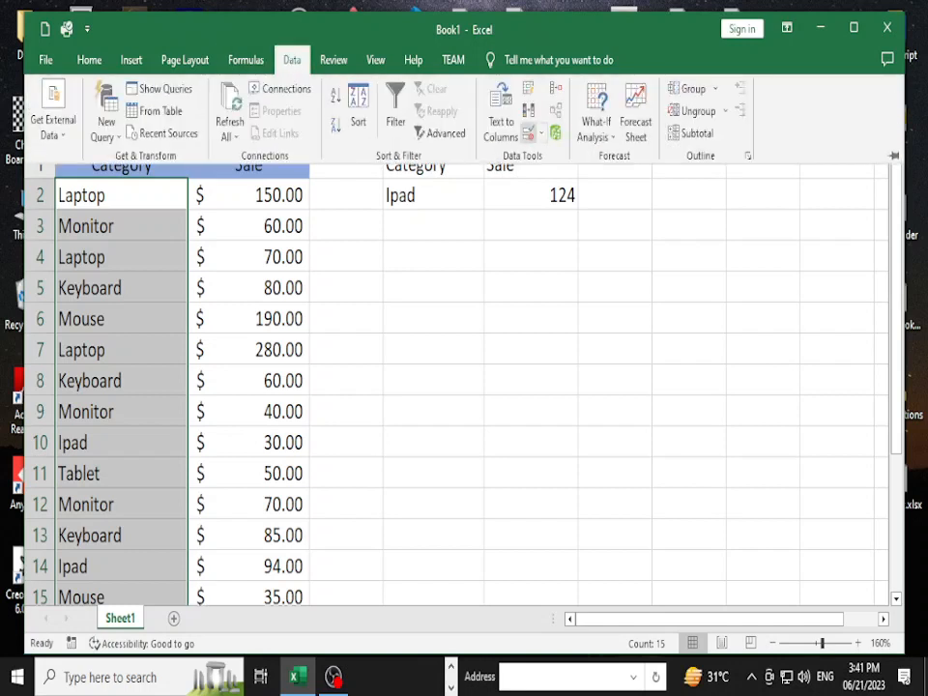
click(533, 132)
click(576, 157)
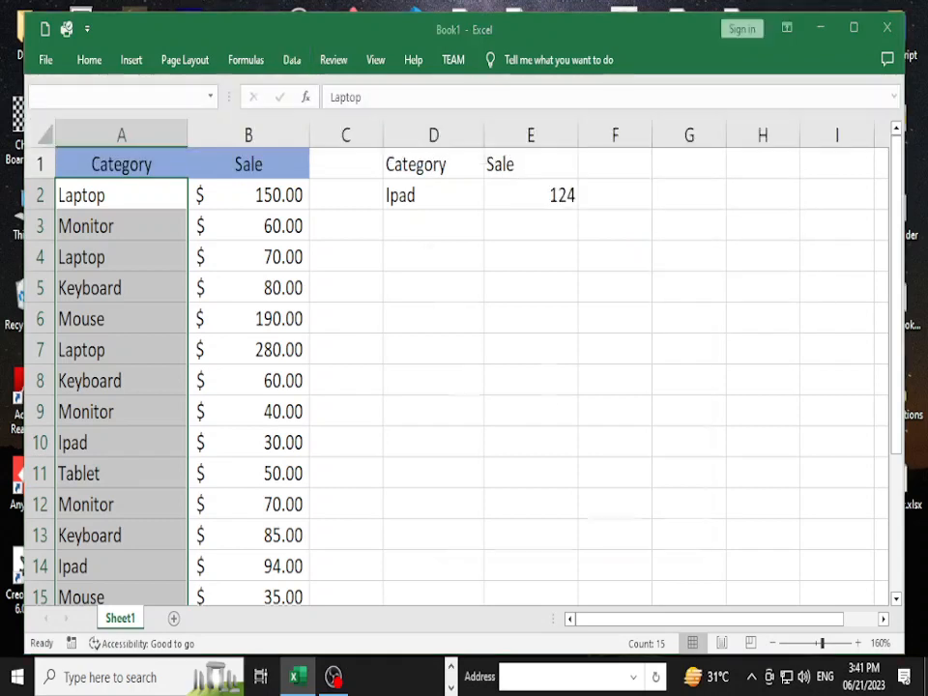
Step: Restrict the selected category cells to a List with the source Laptop,Mouse,Keyboard,Monitor,Ipad,Tablet and apply the validation
click(498, 355)
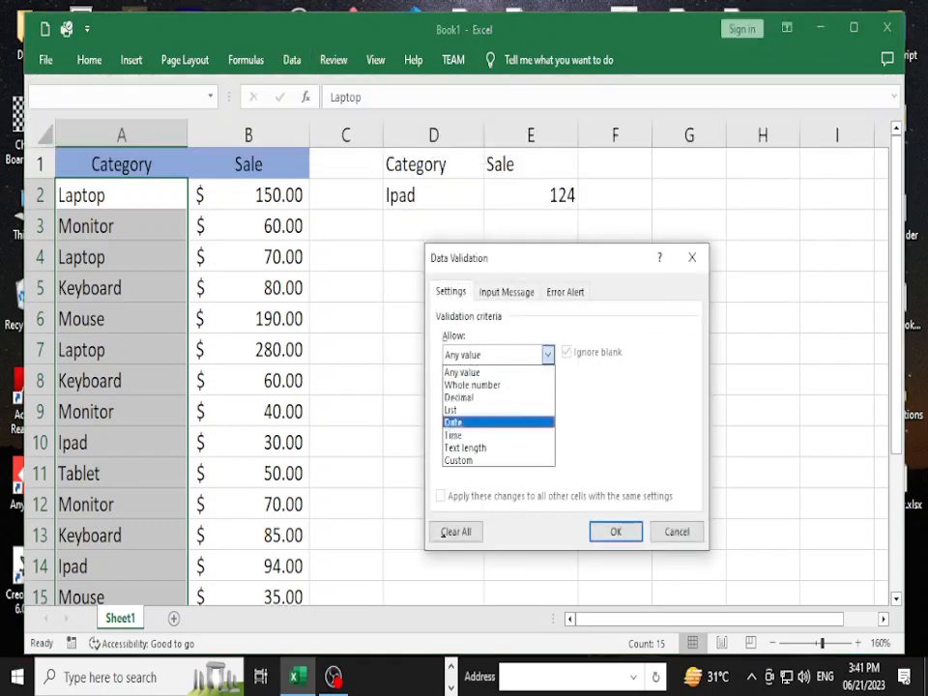
click(451, 410)
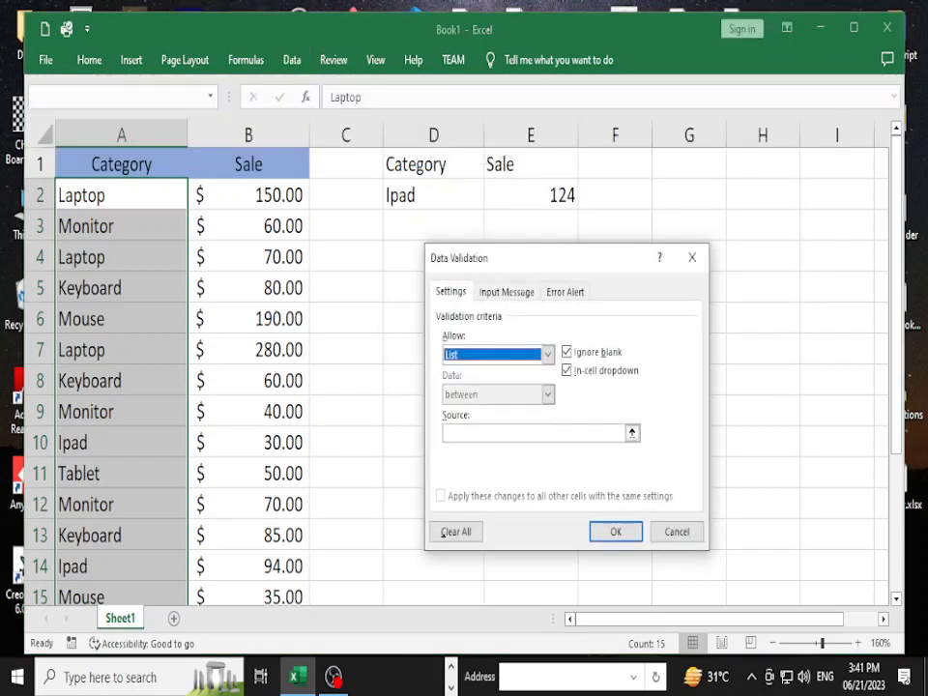
click(464, 433)
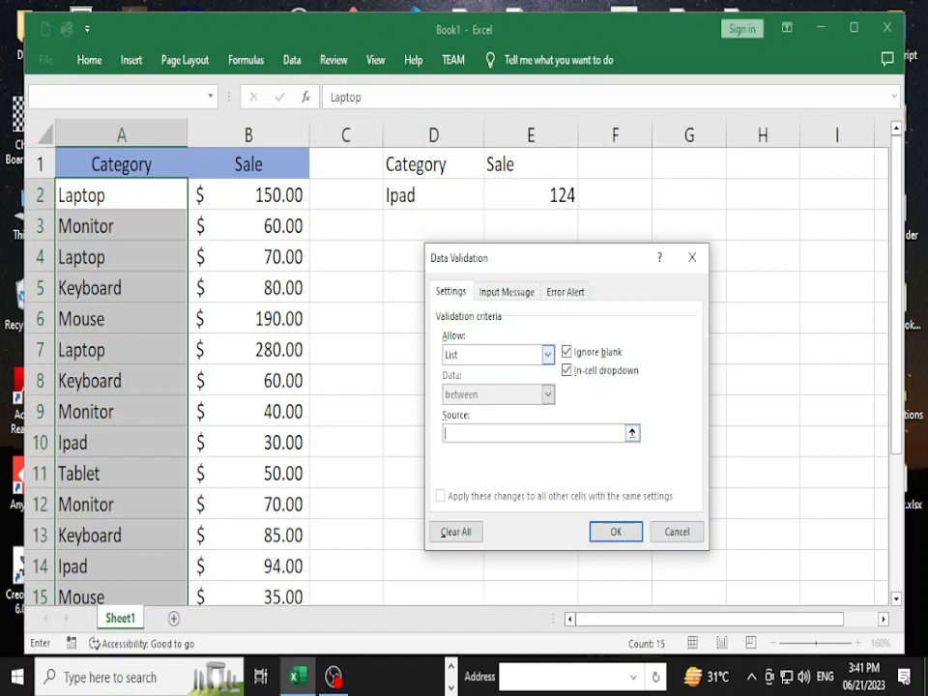
text(Lapt)
text(op)
text(,Mouse)
text(,Keyboard)
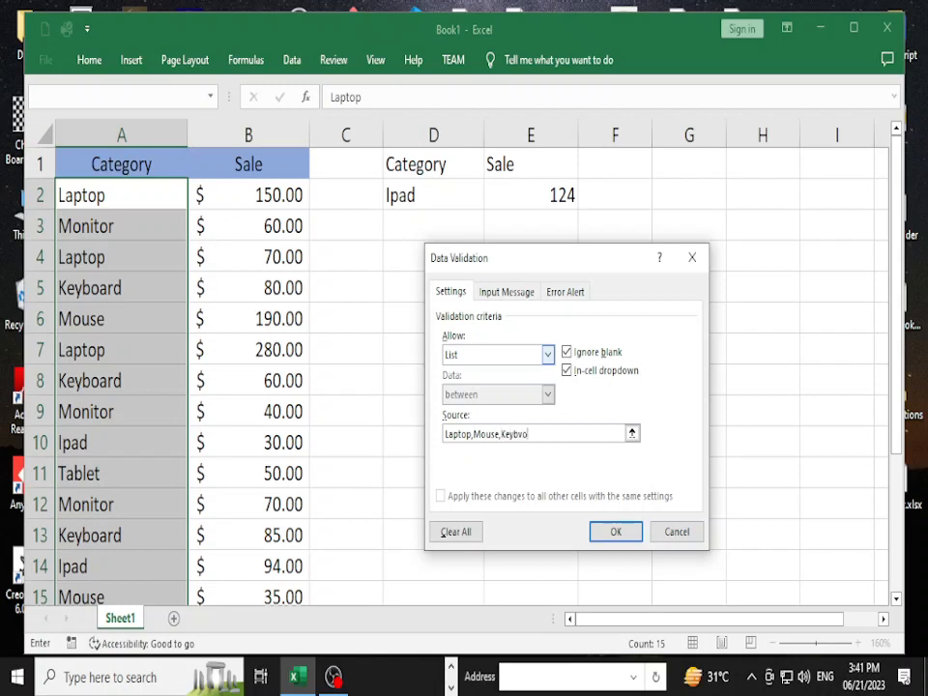
key(BackSpace)
key(BackSpace)
key(BackSpace)
key(BackSpace)
key(BackSpace)
text(oard,Monitor,Ipad,Tablet)
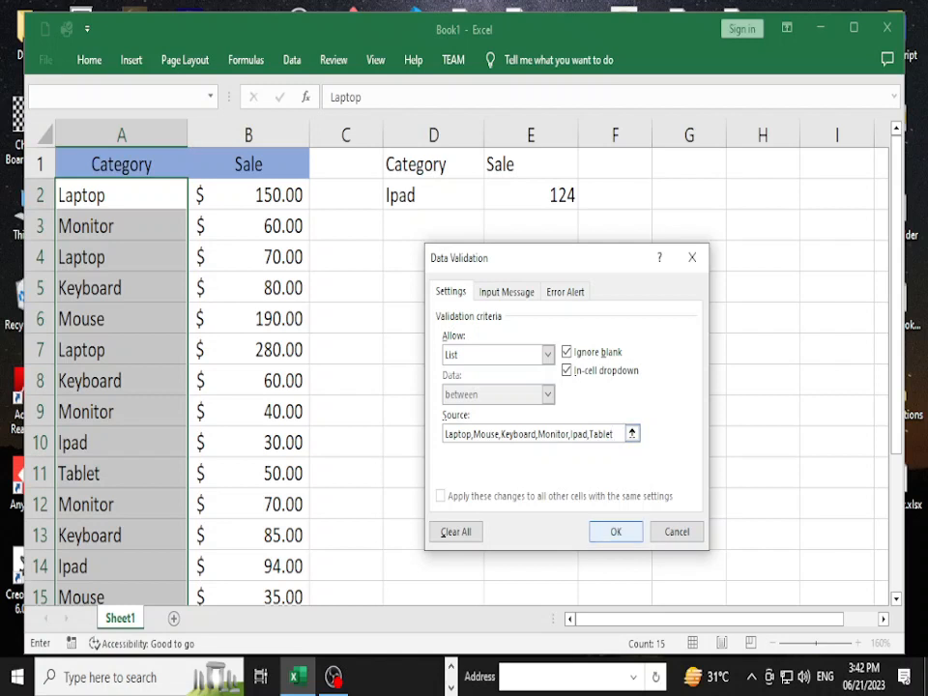
key(Return)
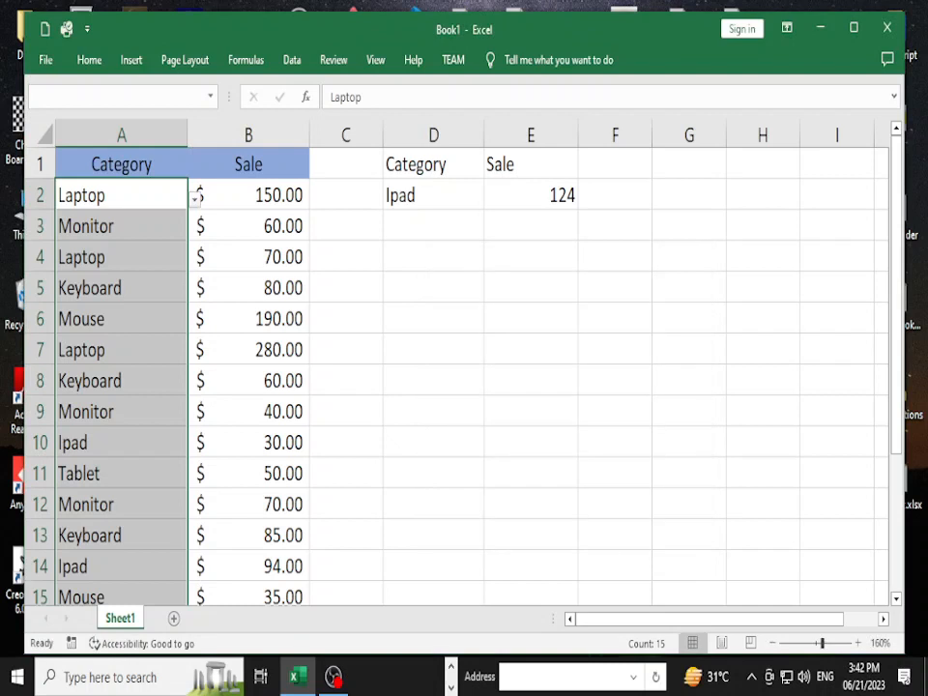
click(433, 411)
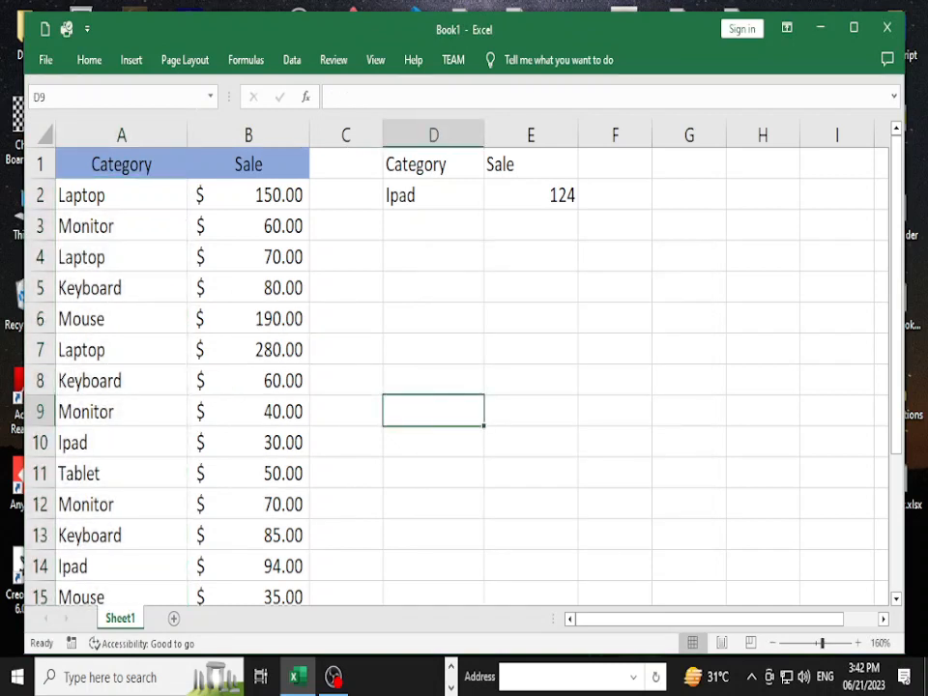
Step: Try to enter the unlisted text dsfgdsfgs in A2 to test the validation rule
click(121, 195)
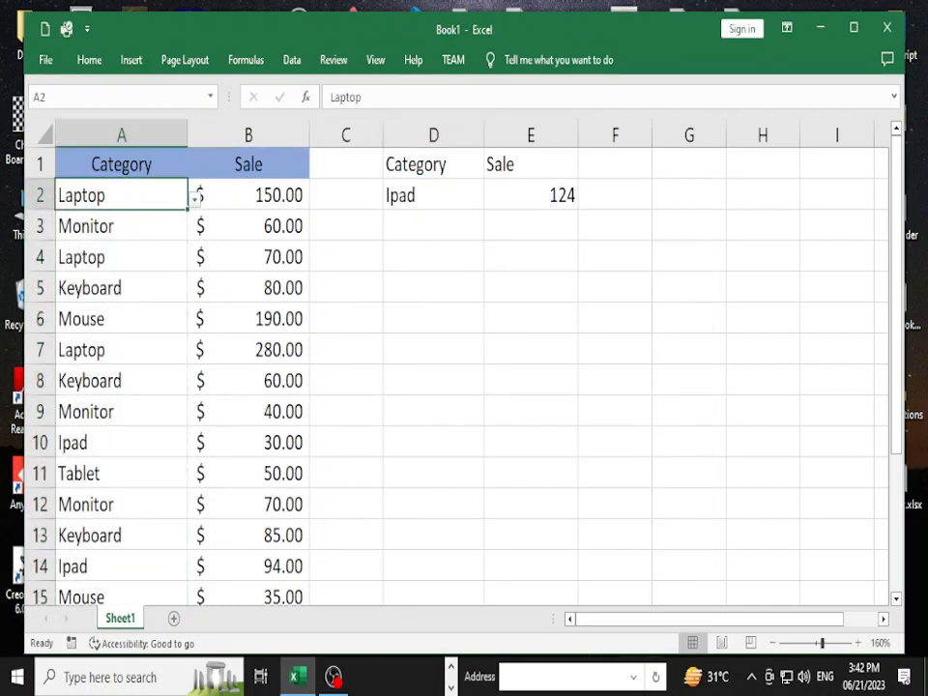
text(dsfgdsfgsd)
key(BackSpace)
key(BackSpace)
key(BackSpace)
key(BackSpace)
key(BackSpace)
key(BackSpace)
key(BackSpace)
key(BackSpace)
key(BackSpace)
key(BackSpace)
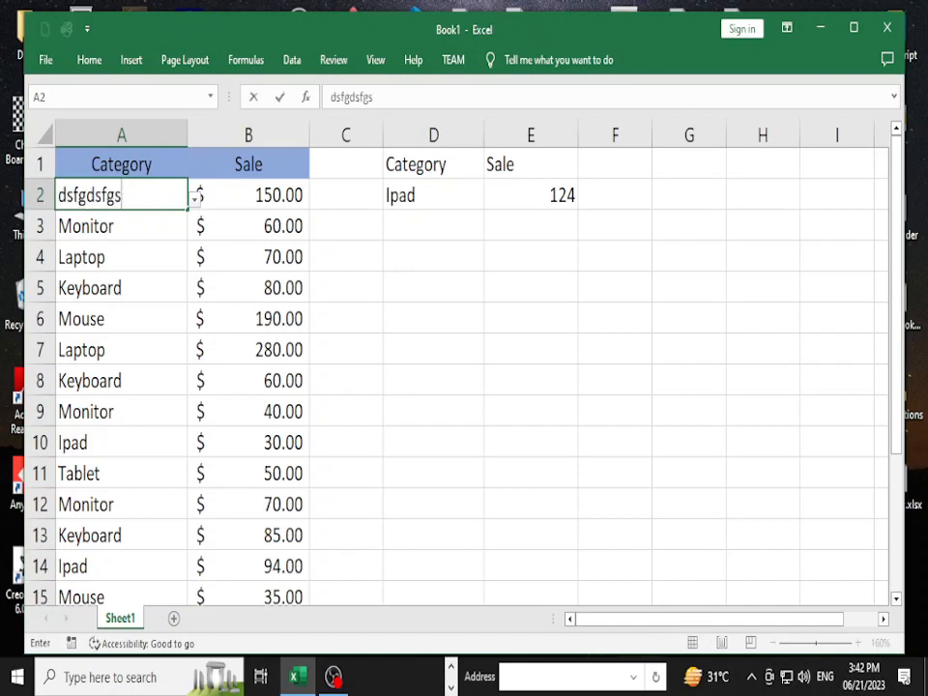
click(121, 257)
key(ctrl+z)
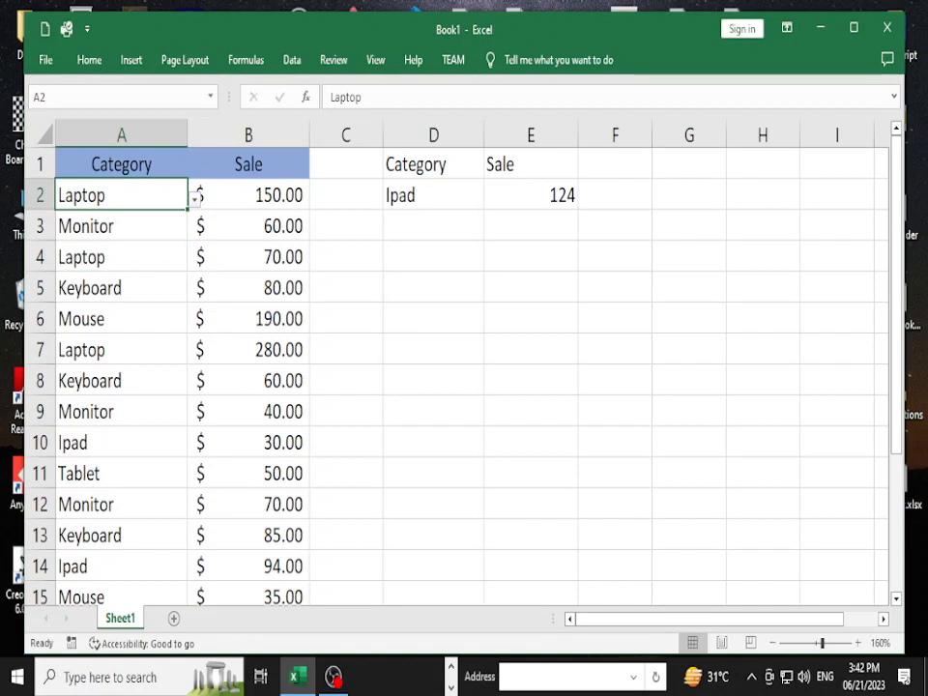
Step: Change the category in A2 to Keyboard by choosing it from the cell's validation list
key(alt+Down)
key(Down)
key(Down)
key(Down)
key(Down)
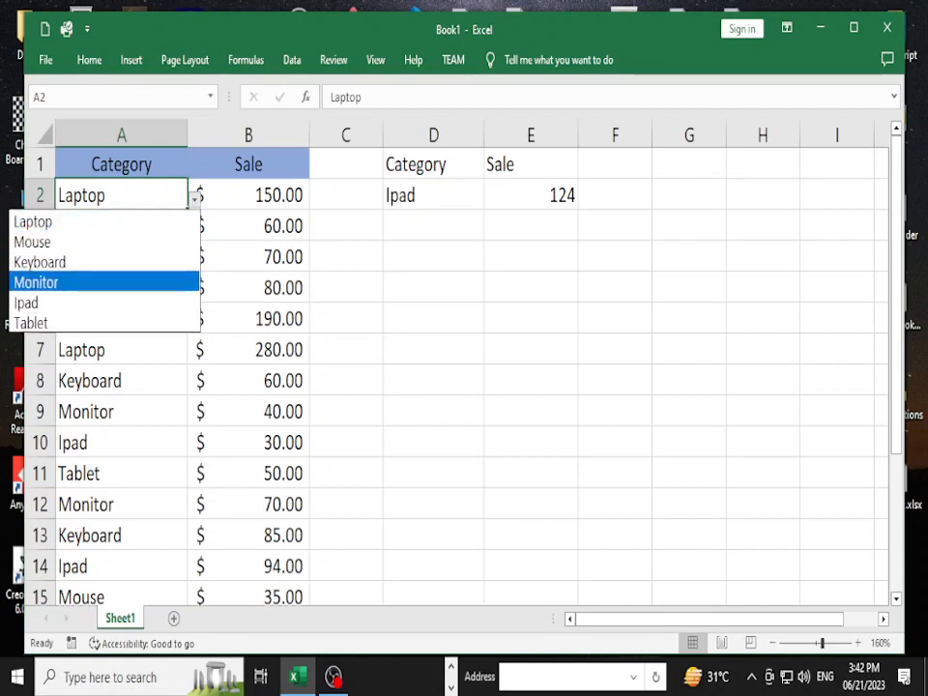
key(Up)
key(Up)
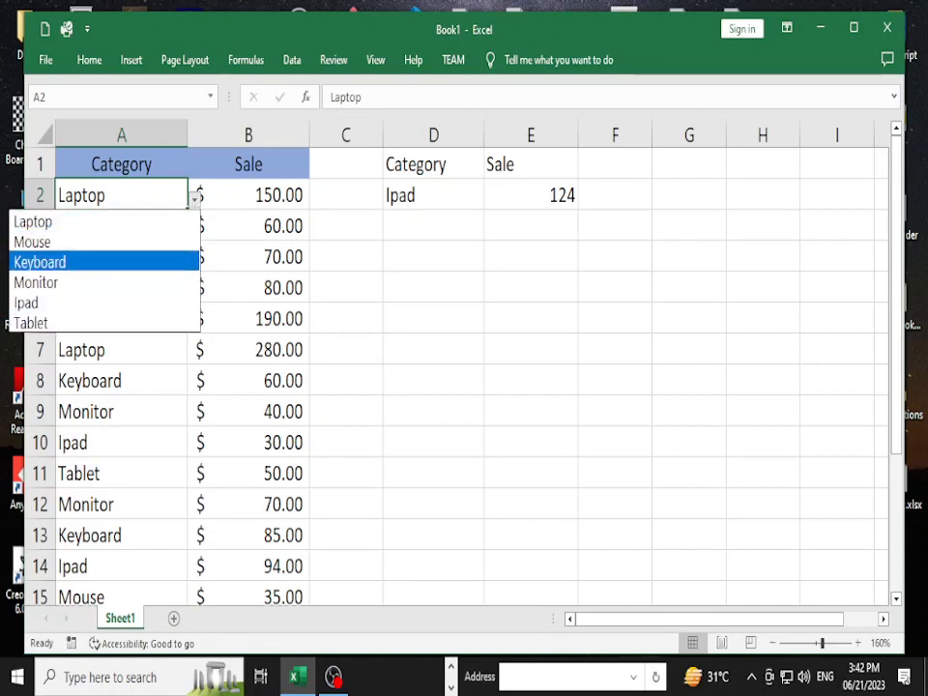
key(Return)
key(alt+Down)
key(Escape)
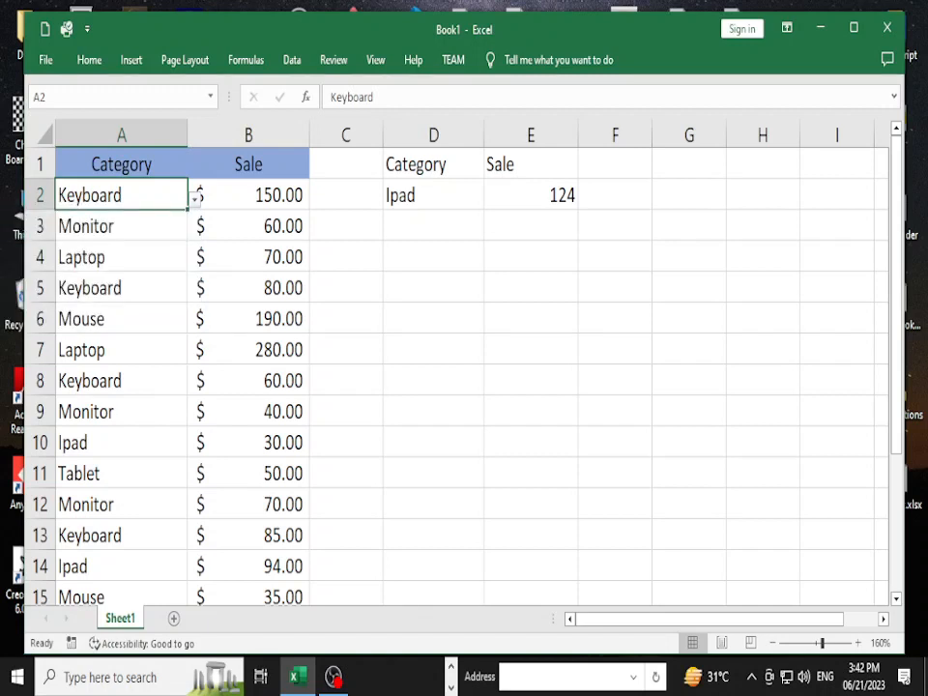
Step: Switch the category in A2 to Ipad and on to Monitor using the validation list
click(194, 199)
click(96, 302)
key(alt+Down)
key(Up)
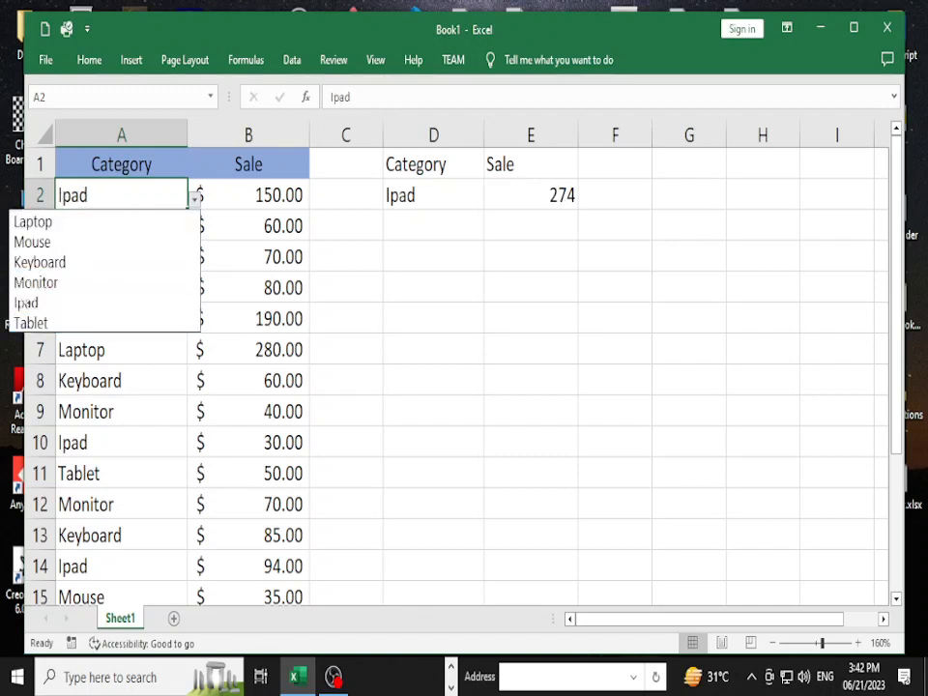
key(Return)
Step: Set the category in A2 back to Laptop from the validation list
key(alt+Down)
key(Up)
key(Up)
key(Up)
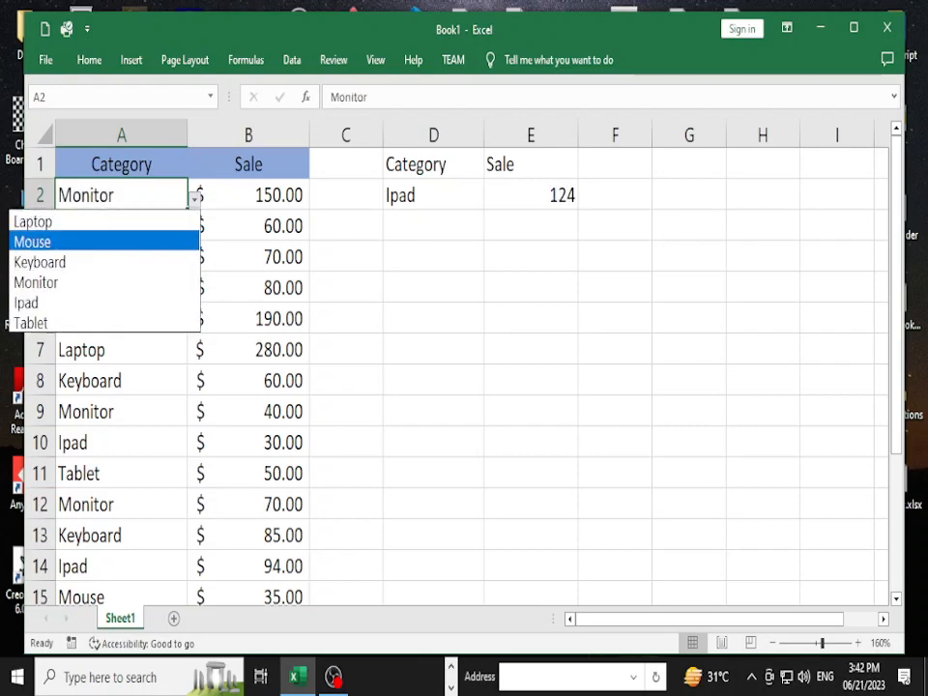
key(Return)
Step: Choose Keyboard from the validation list in A13
scroll(472, 377, down, 2)
click(121, 350)
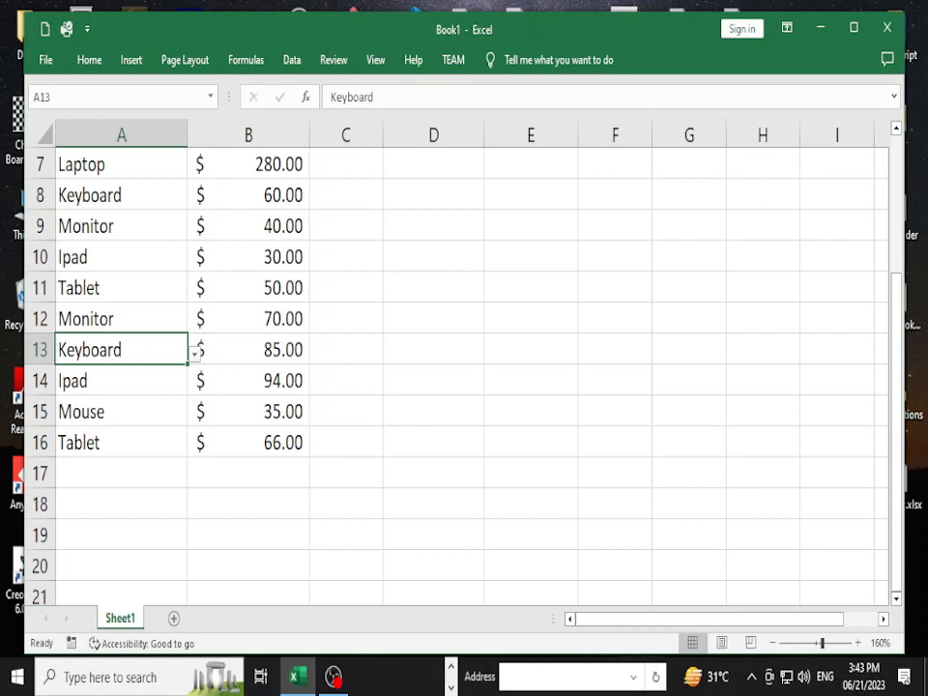
click(194, 354)
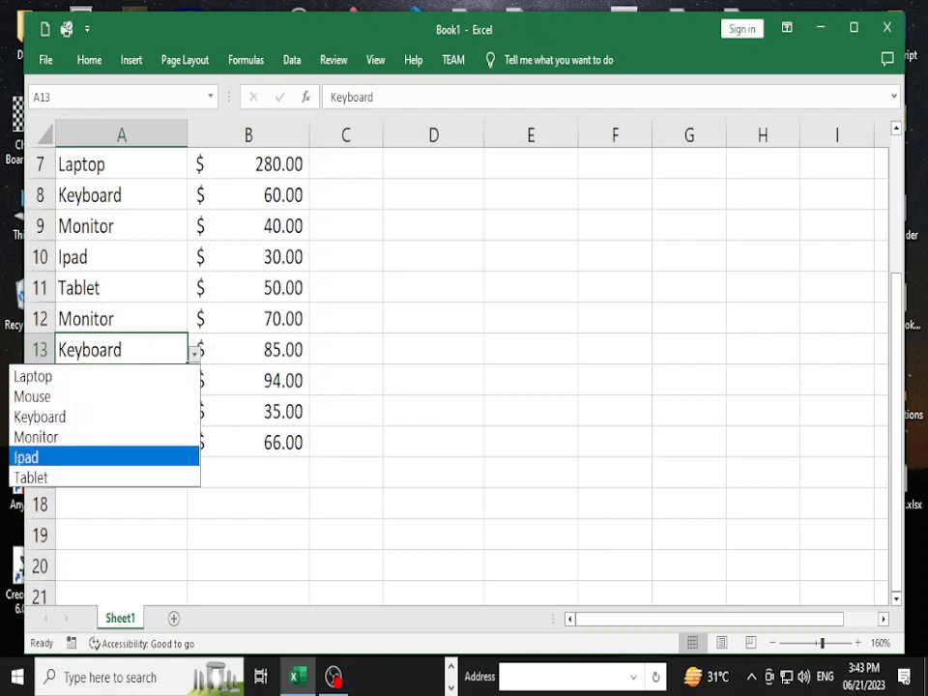
key(Escape)
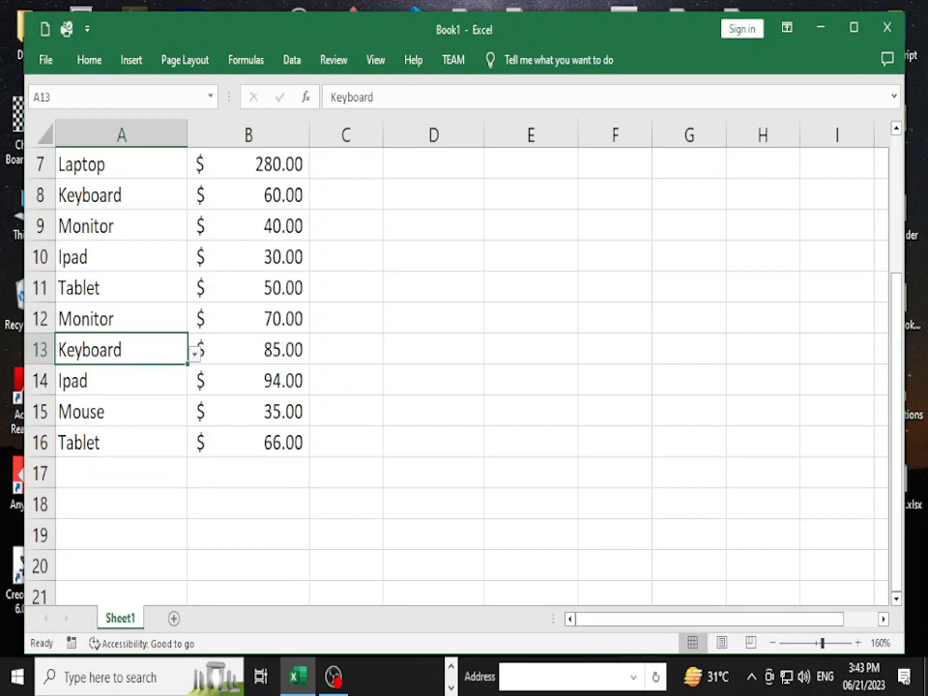
click(194, 354)
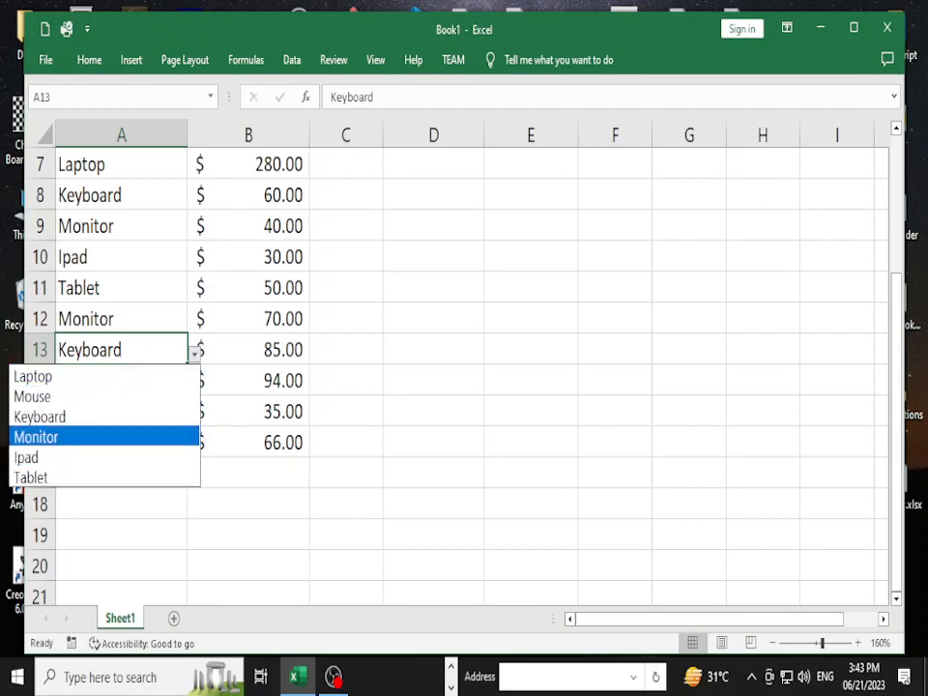
click(104, 417)
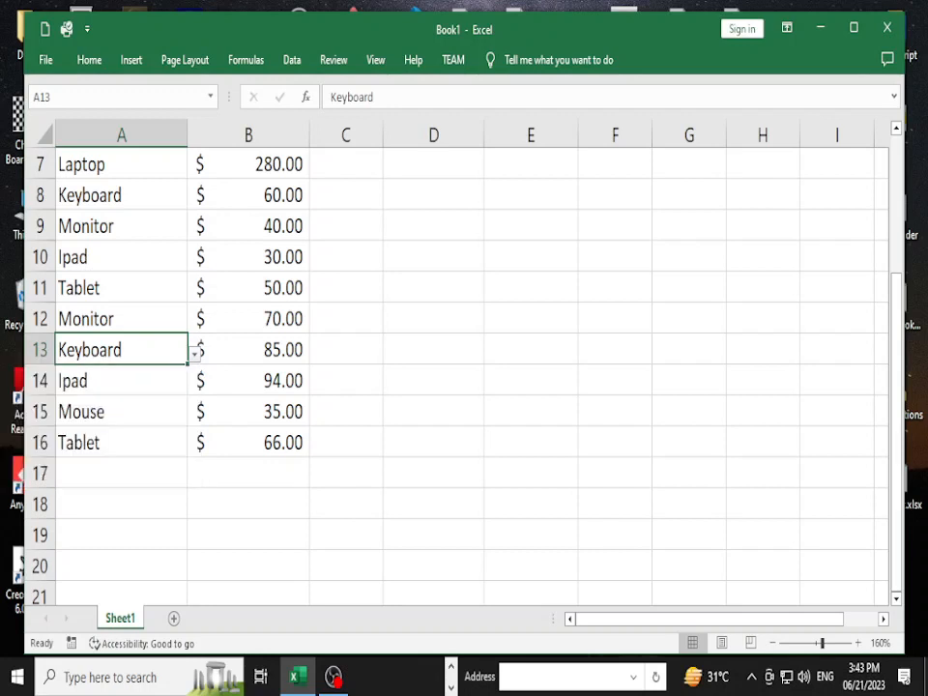
Step: Set the category in A15 to Laptop from its validation list
click(121, 412)
click(194, 414)
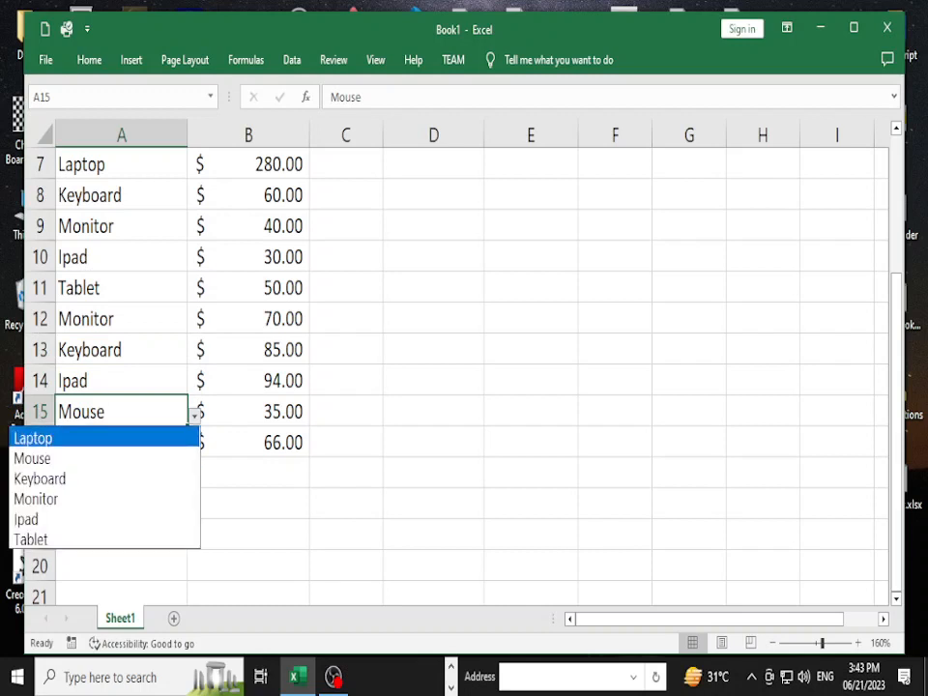
click(58, 437)
Step: Change the DSUM category criterion in D2 to laptop
scroll(58, 437, up, 2)
click(433, 195)
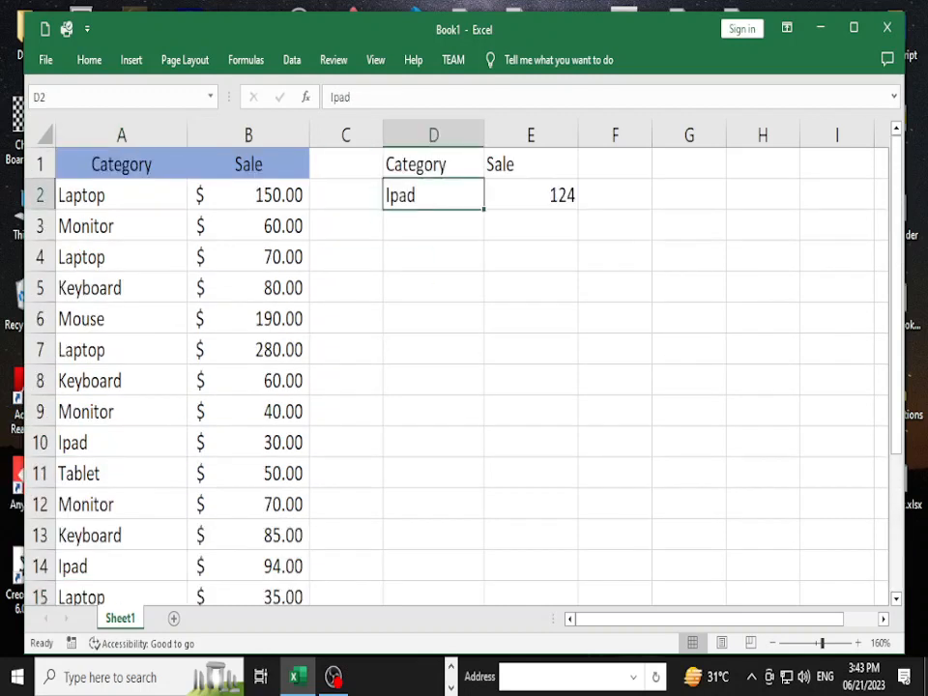
text(laptop)
key(Return)
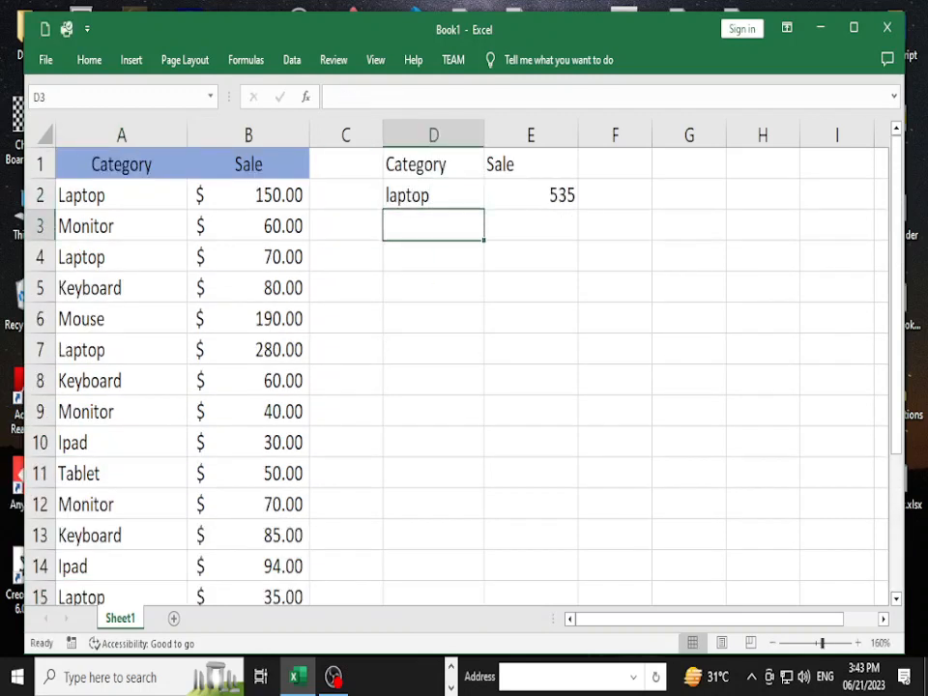
Step: Set the category in A4 to Keyboard from its validation list
scroll(455, 367, down, 1)
scroll(454, 368, down, 1)
scroll(454, 367, up, 2)
click(121, 257)
key(alt+Down)
key(Down)
key(Down)
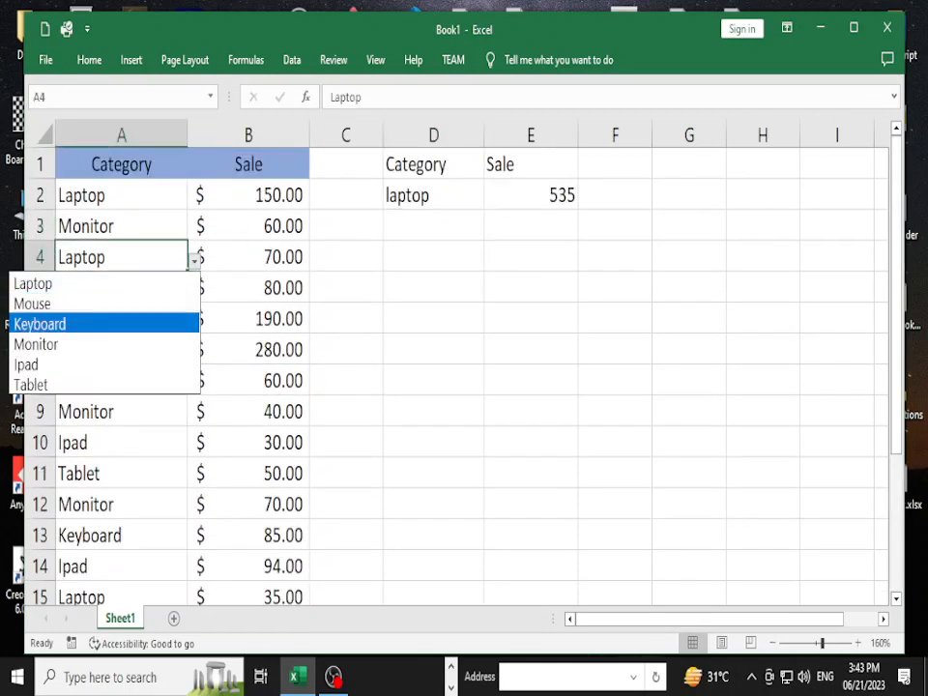
key(Return)
click(433, 350)
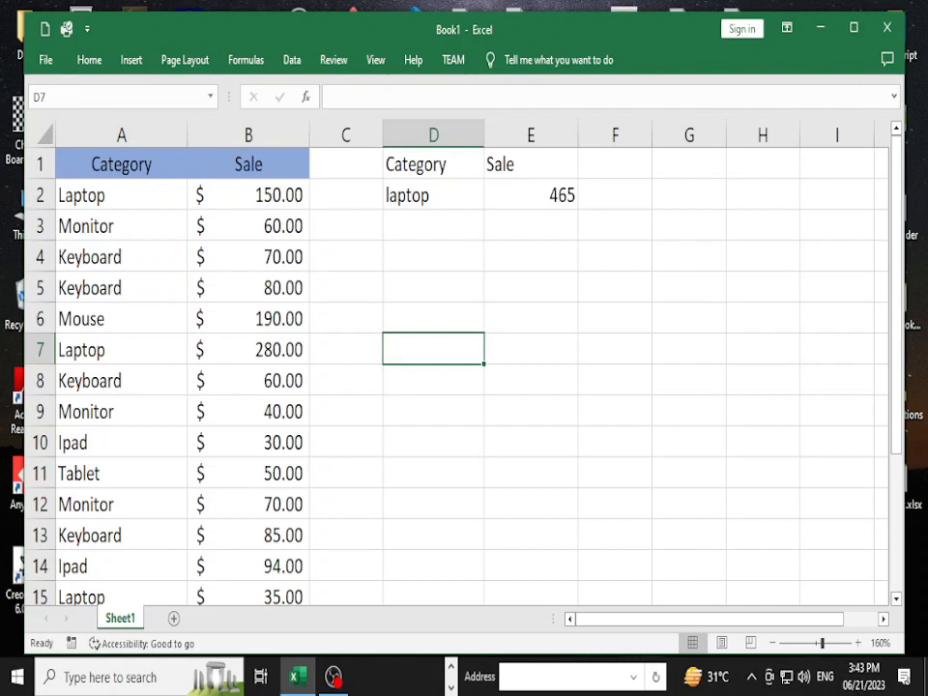
click(433, 195)
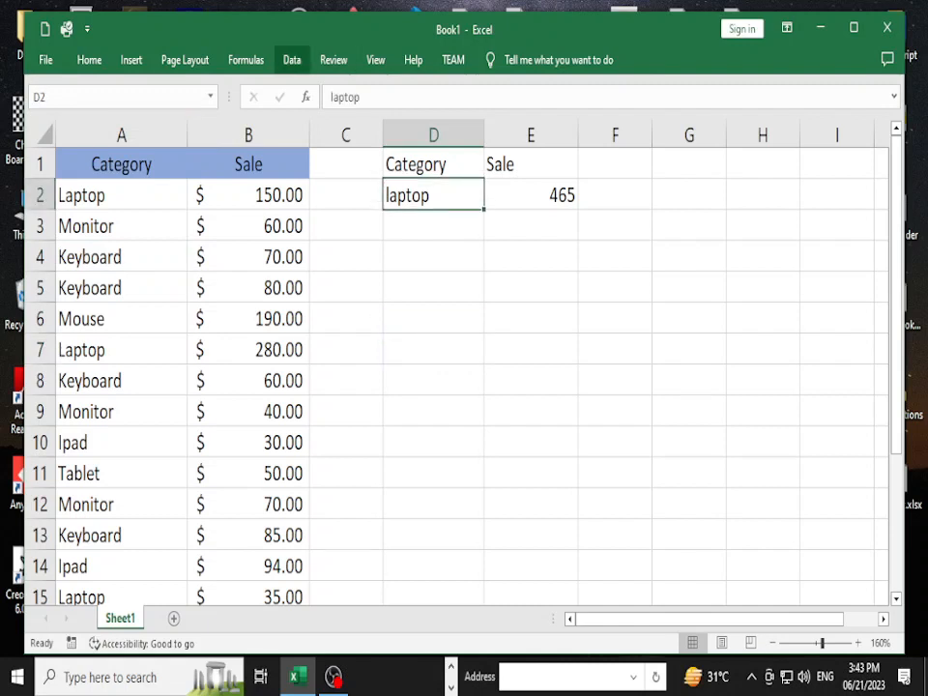
click(291, 60)
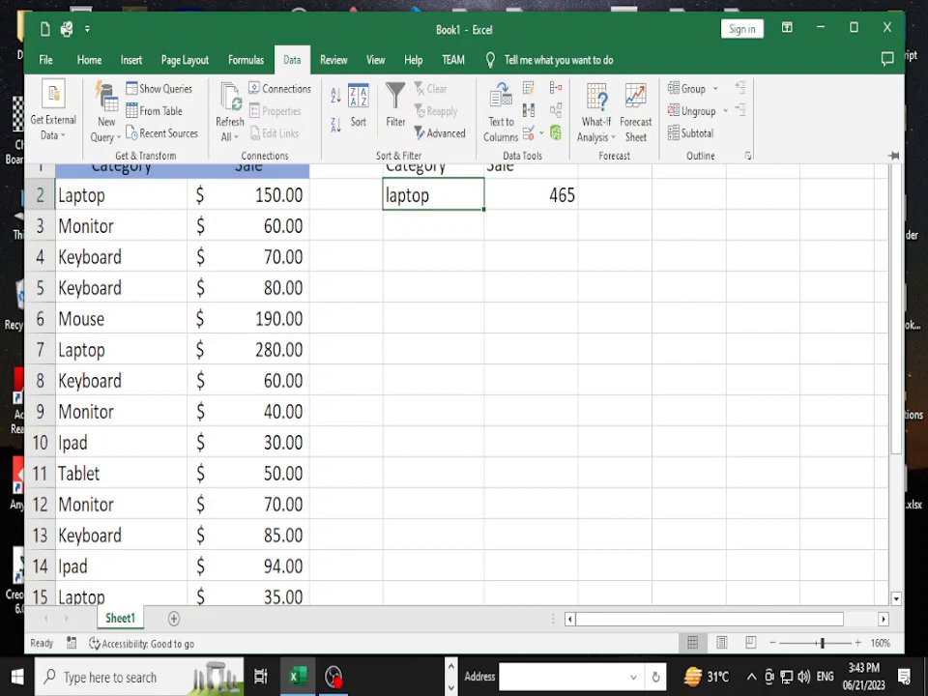
click(121, 195)
click(120, 226)
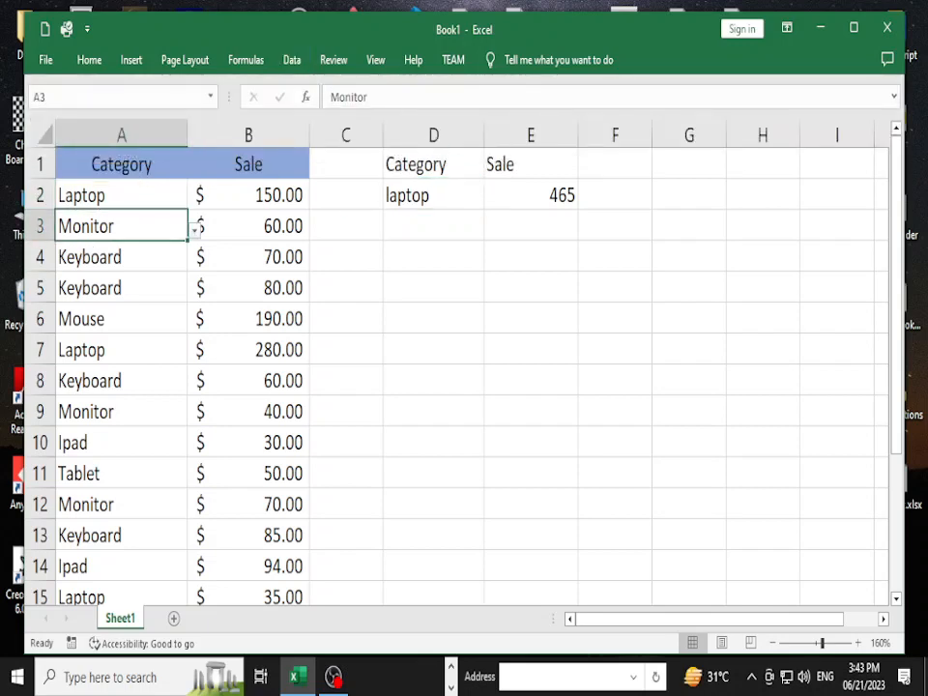
Step: Copy the source entries Laptop,Mouse,Keyboard,Monitor,Ipad,Tablet from the data validation settings of A2:A16, then close the settings
click(120, 195)
key(ctrl+shift+Down)
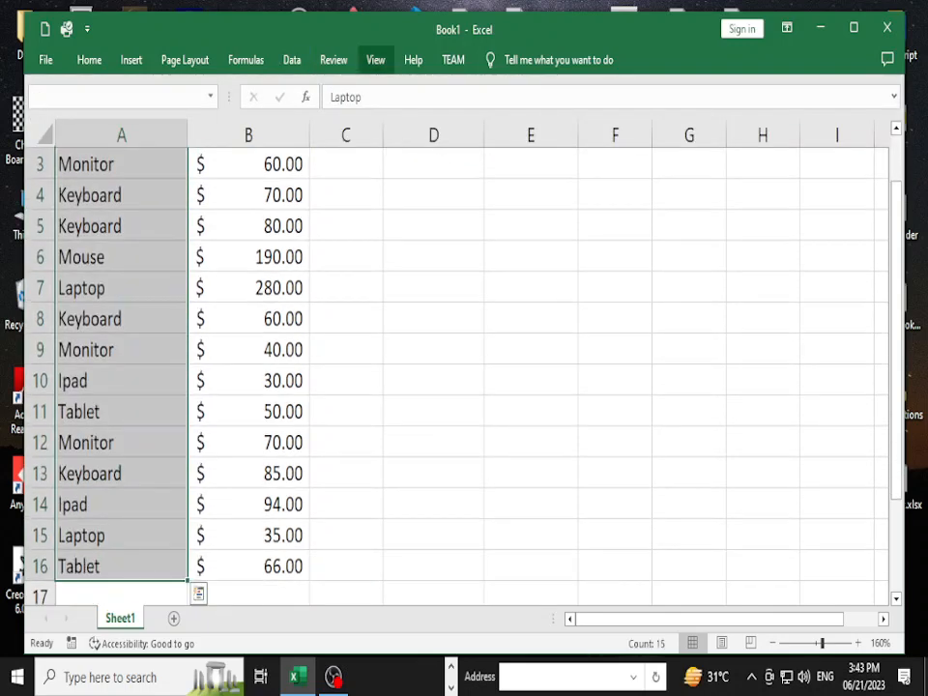
click(375, 60)
click(291, 60)
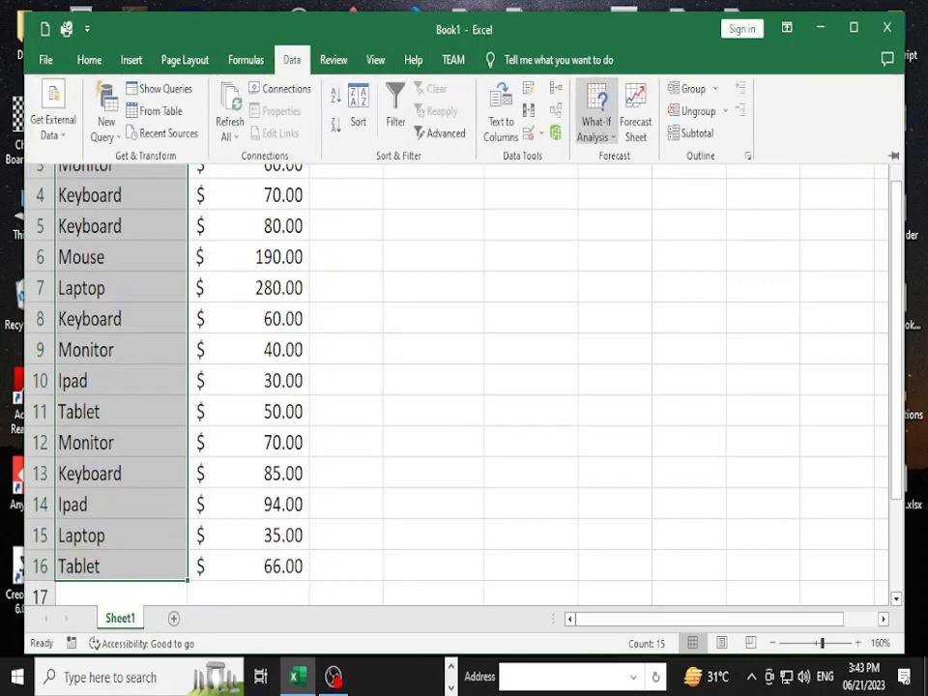
click(532, 133)
click(586, 156)
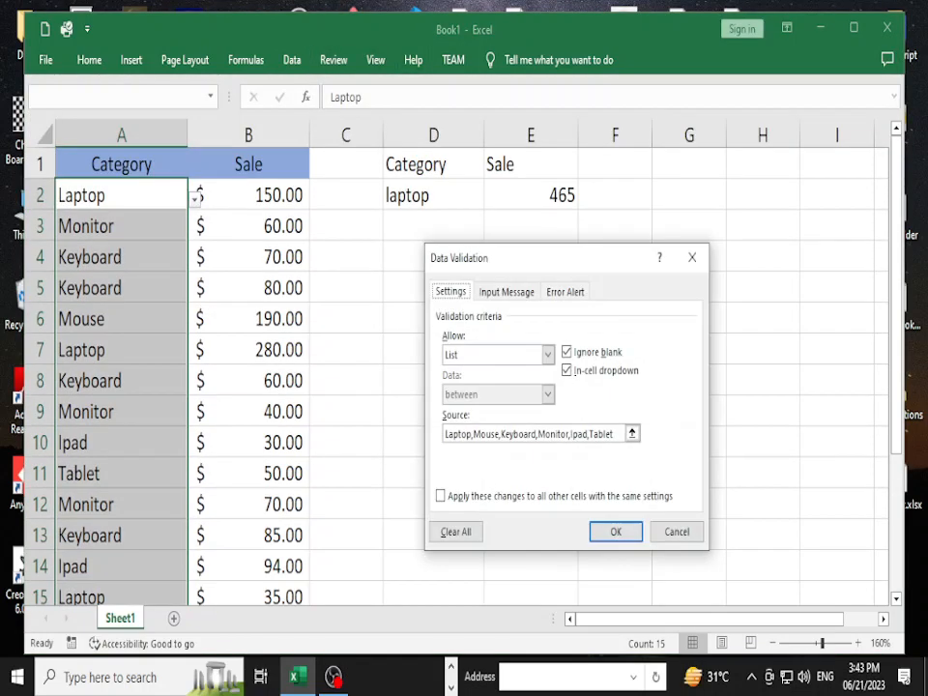
click(523, 434)
key(ctrl+a)
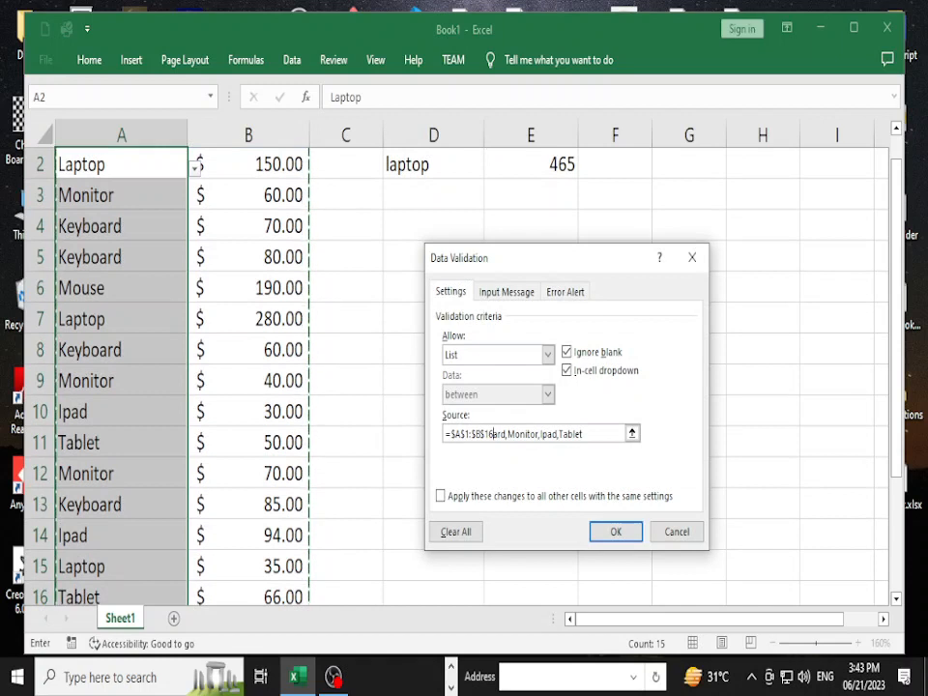
key(ctrl+z)
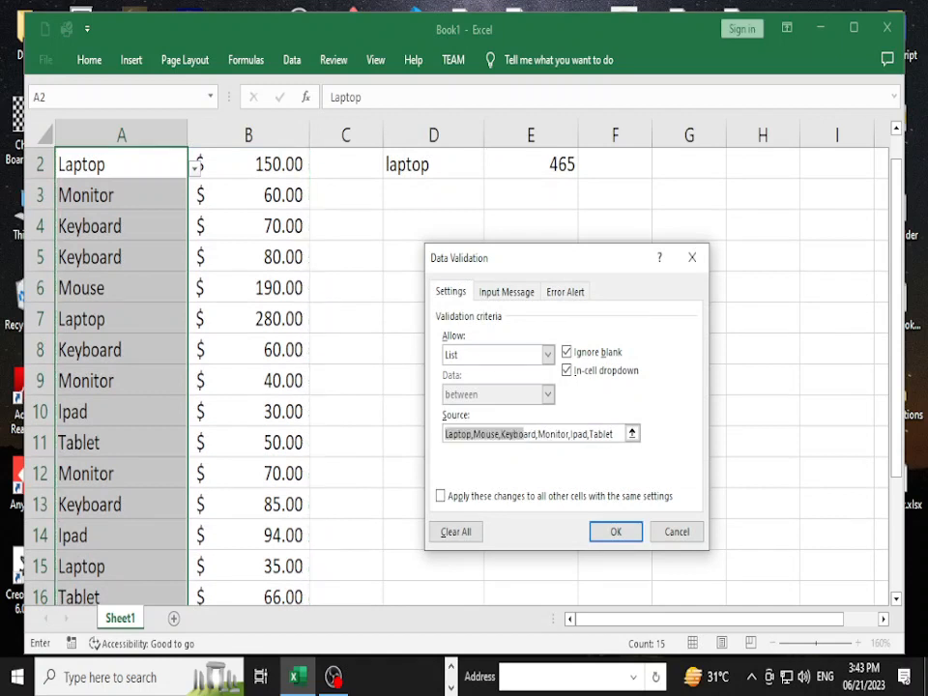
key(End)
drag(614, 434, 443, 434)
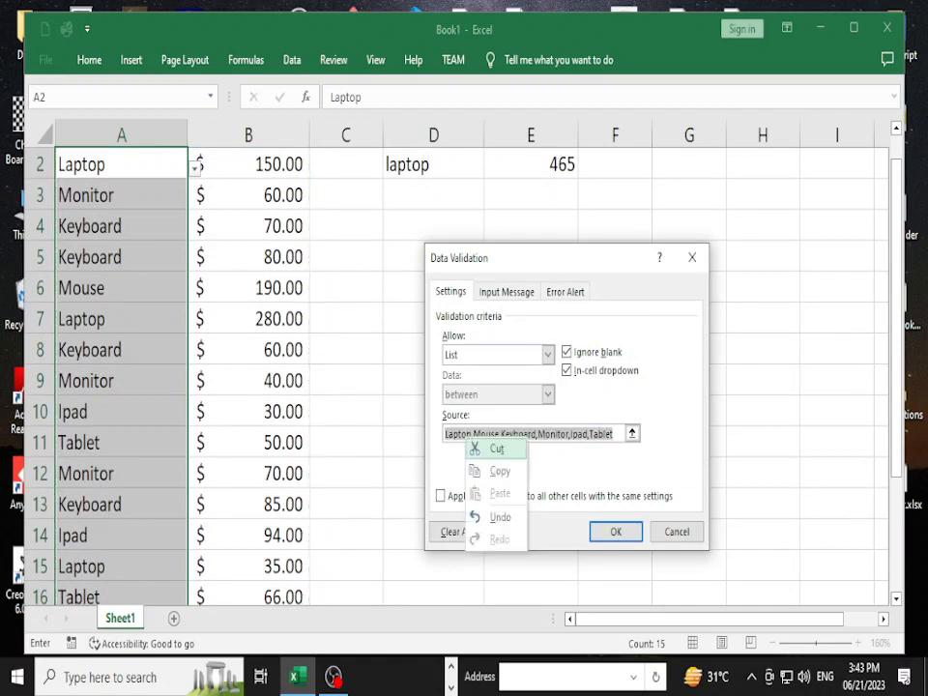
right_click(466, 438)
click(488, 471)
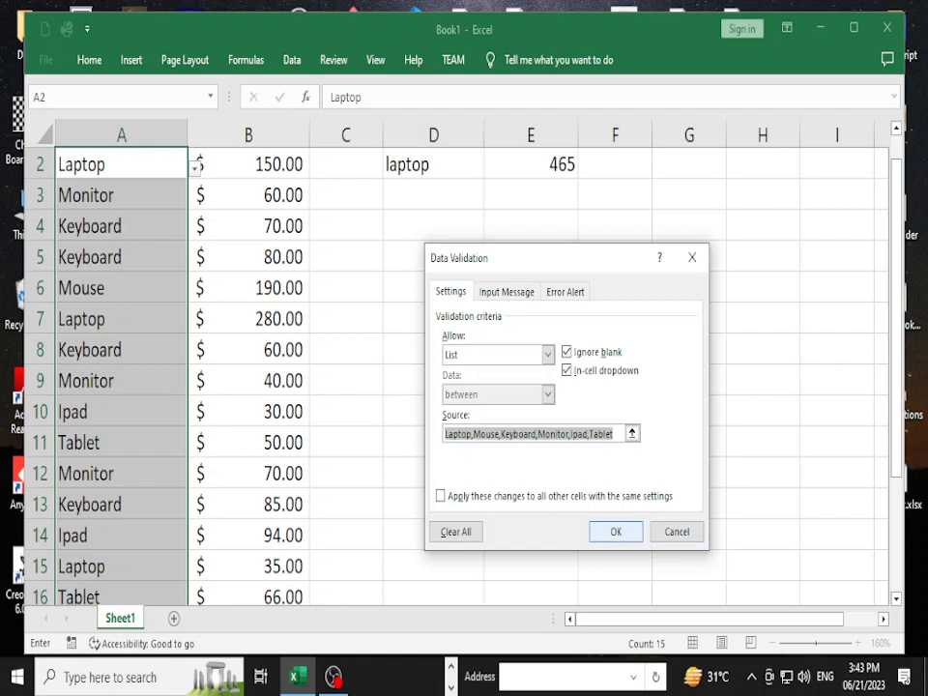
key(Return)
scroll(433, 290, up, 1)
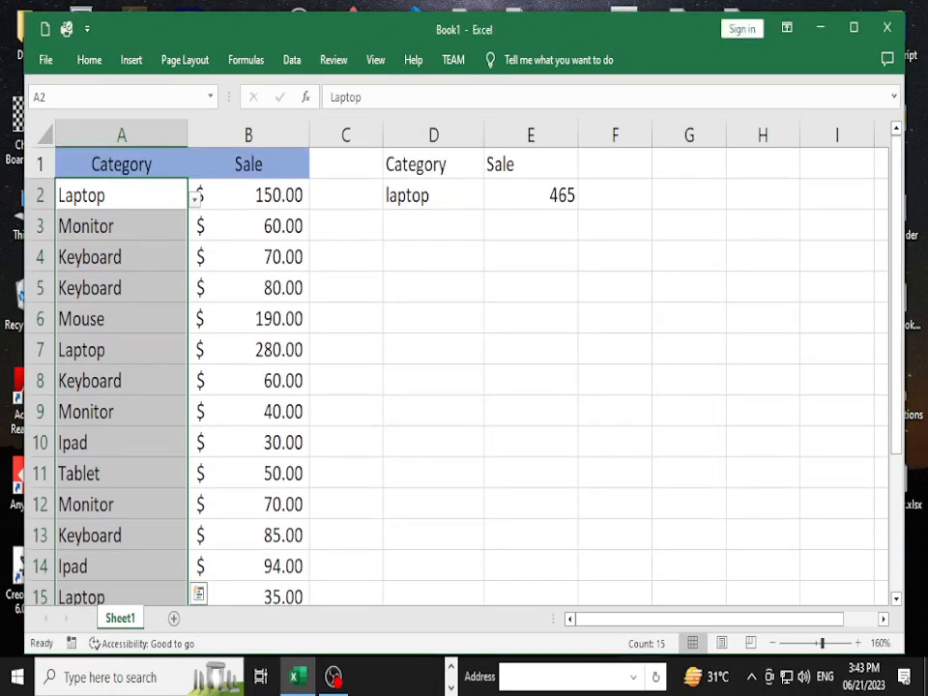
Step: Set the data validation of the criterion cell D2 to allow a List
click(433, 196)
click(291, 60)
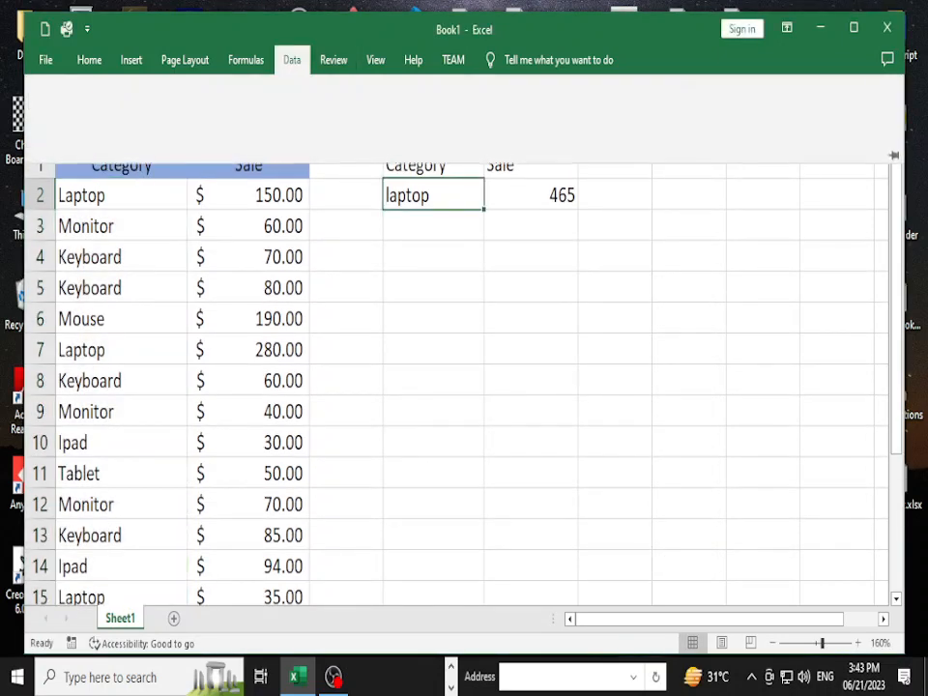
click(539, 134)
click(575, 156)
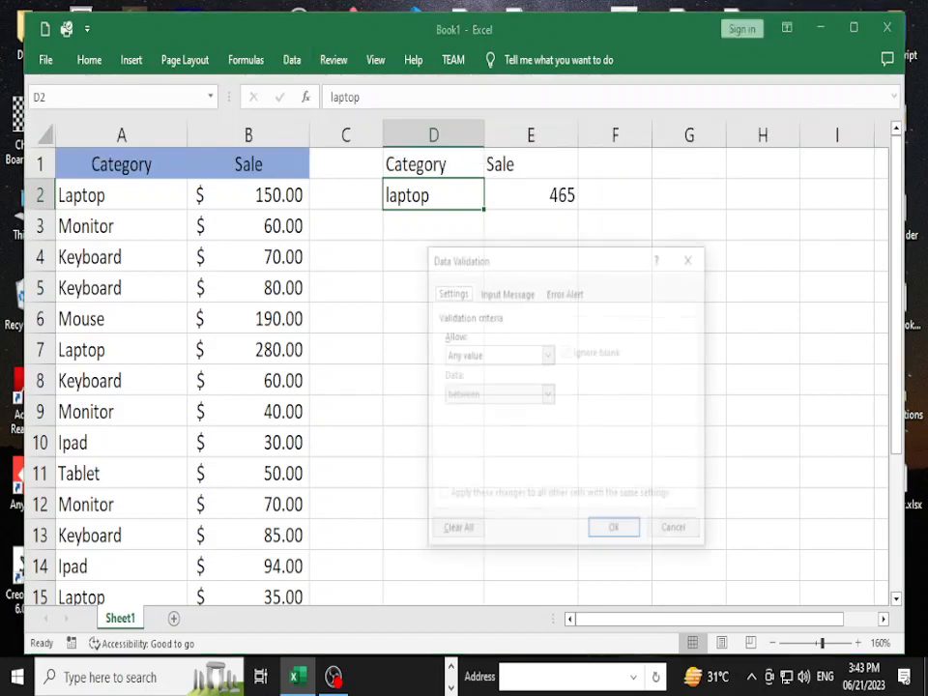
click(547, 355)
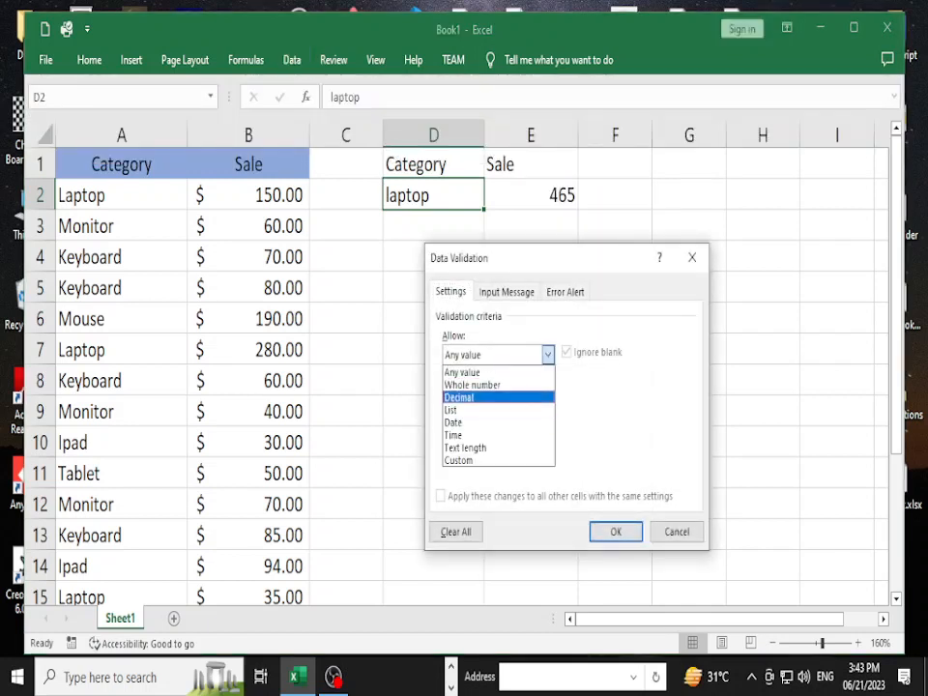
click(547, 396)
click(547, 355)
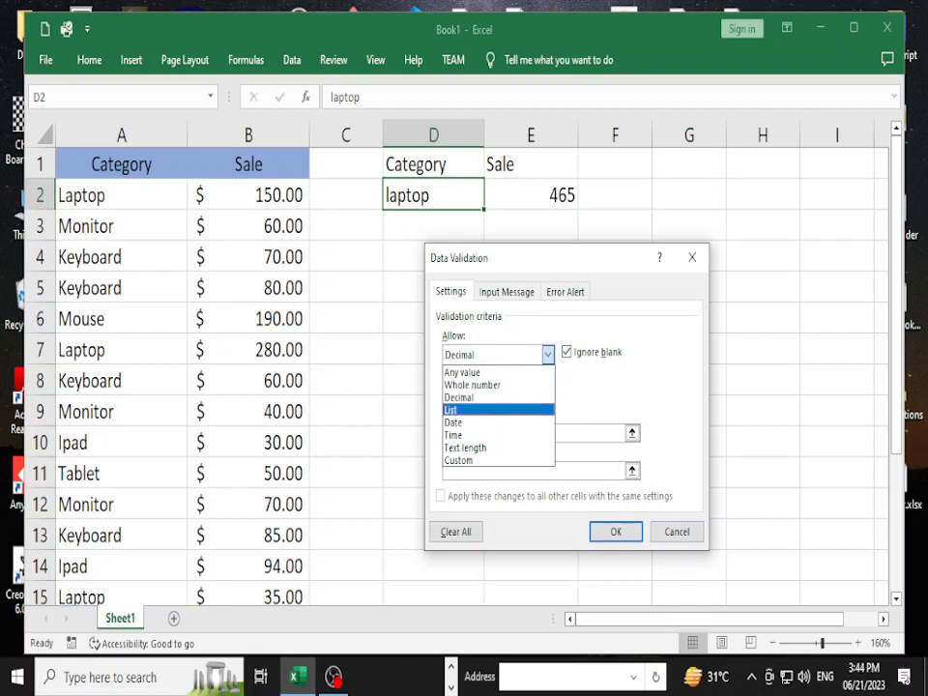
click(512, 410)
Step: Paste the copied category entries as the list source for D2 and apply the validation
click(488, 433)
right_click(488, 433)
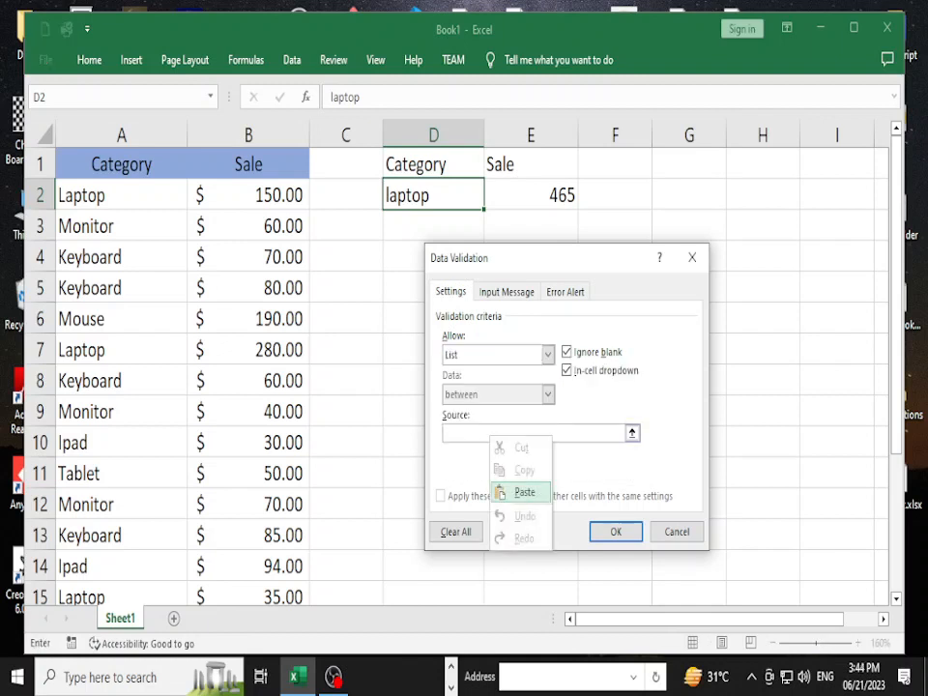
click(520, 491)
click(616, 531)
drag(454, 349, 454, 321)
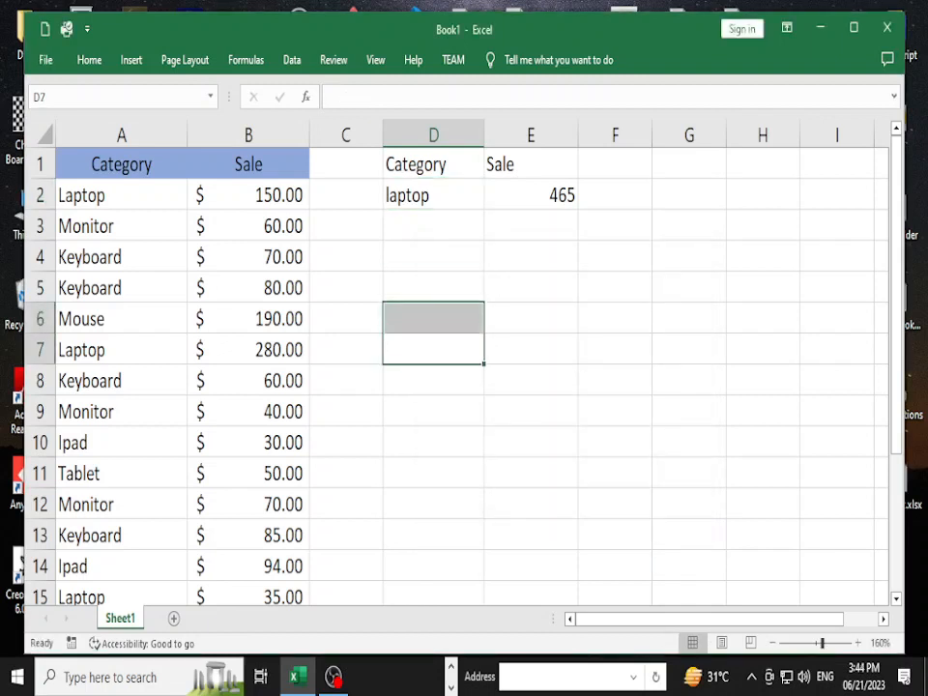
Step: Pick Mouse, Keyboard, Monitor, Ipad and finally Tablet in turn from the validation list in D2
click(440, 195)
click(491, 199)
click(425, 243)
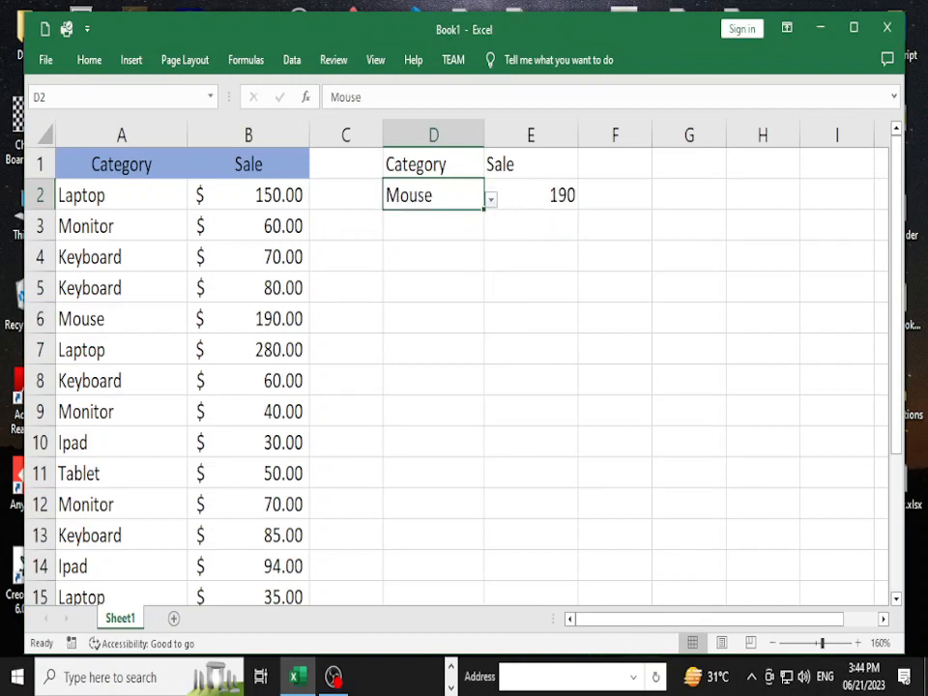
click(491, 199)
click(368, 262)
click(491, 199)
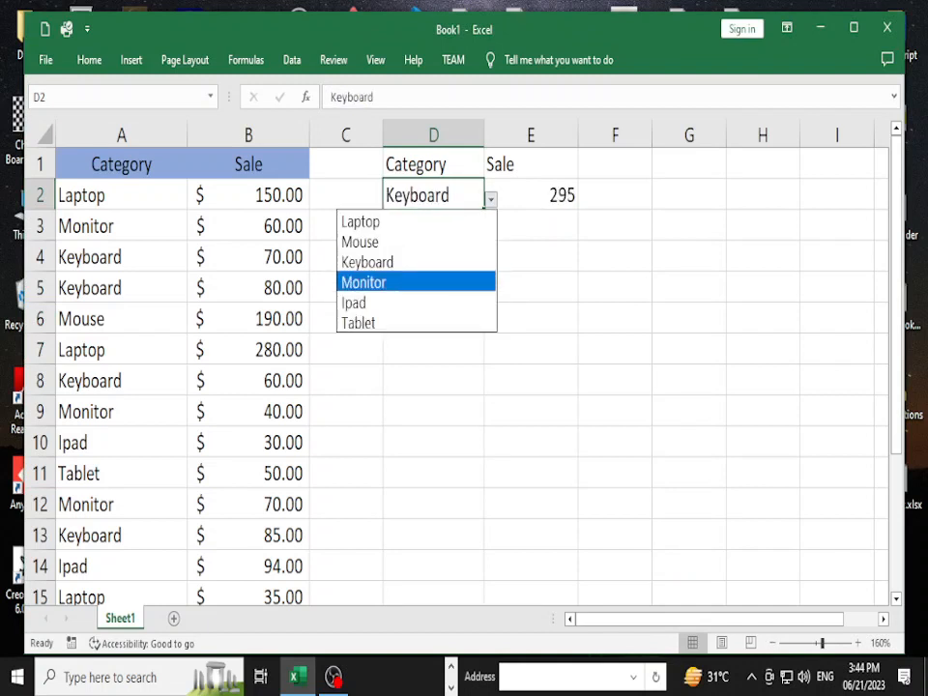
click(363, 283)
click(491, 199)
click(354, 302)
click(491, 199)
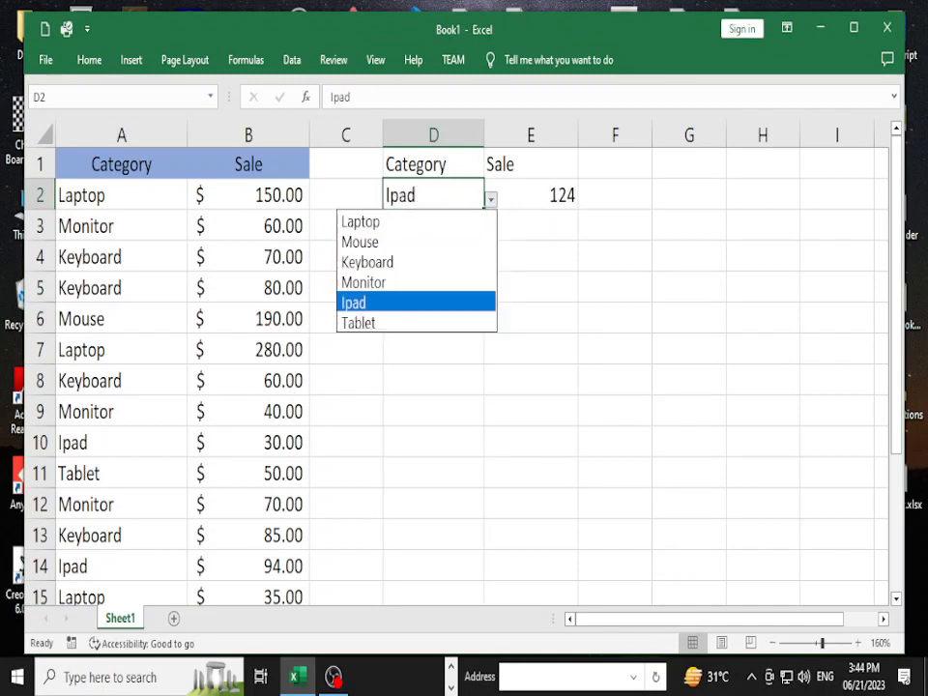
click(416, 323)
click(422, 321)
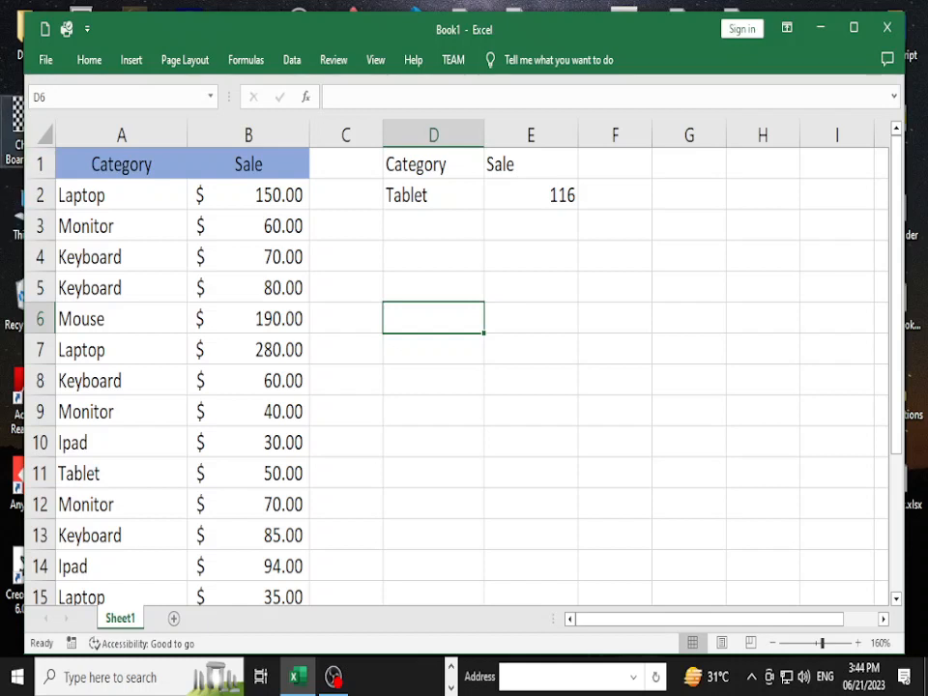
Step: Try to enter the invalid categories dfstghdsfhdfsgh and dsfhdfs in A4 to test the validation
click(185, 257)
text(dfstghdsfhdfs)
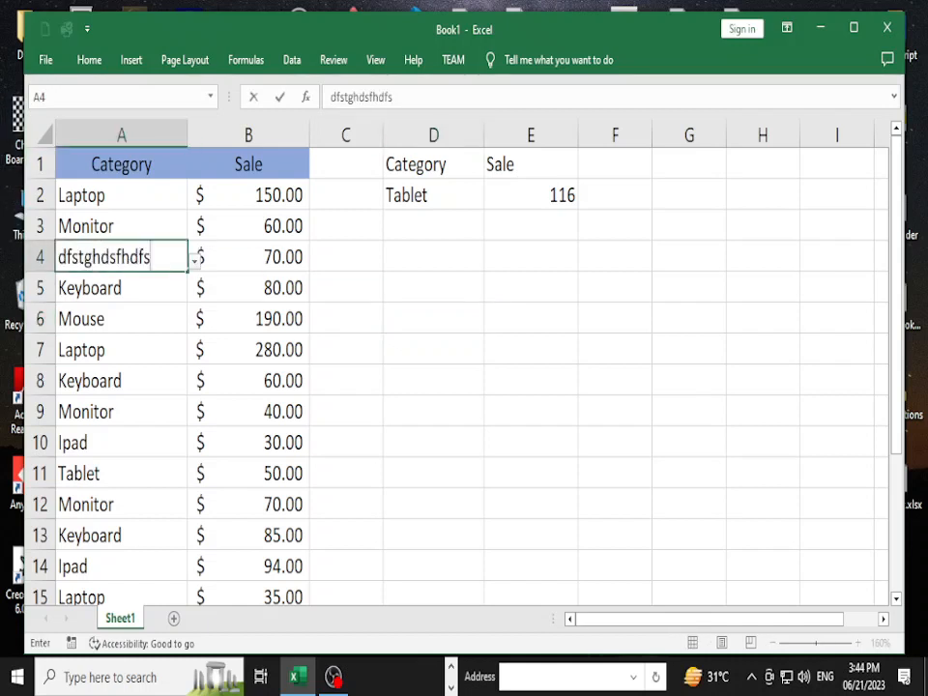
text(gh)
key(Return)
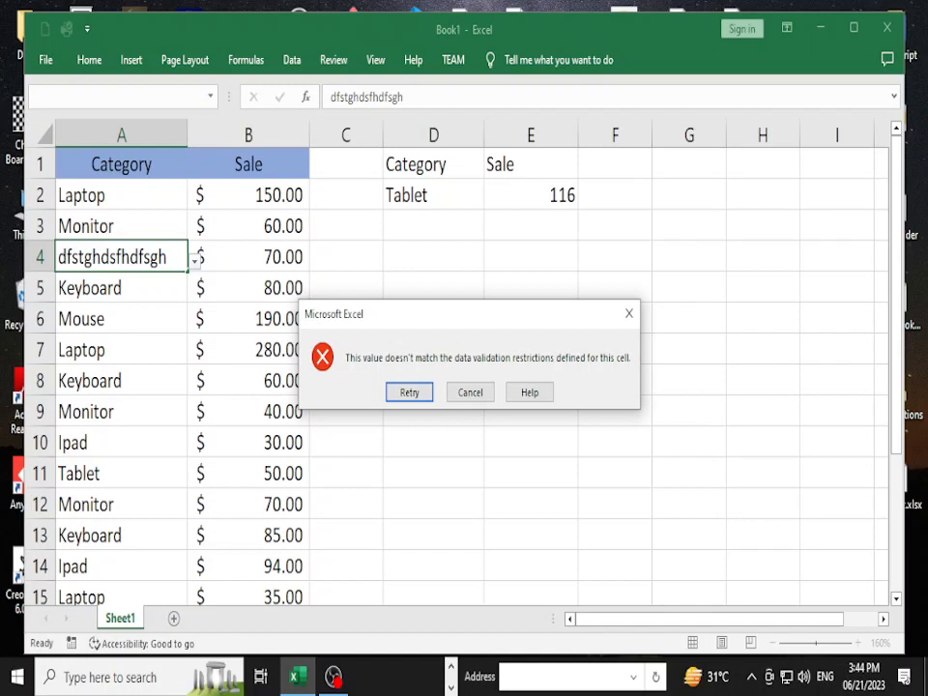
key(Return)
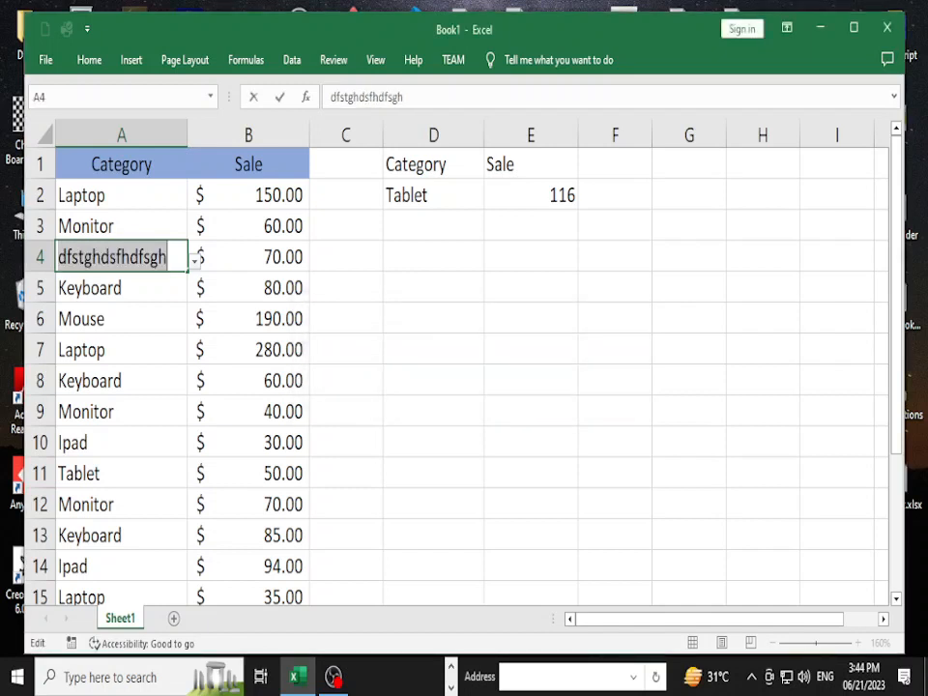
text(dsfhdfs)
key(Return)
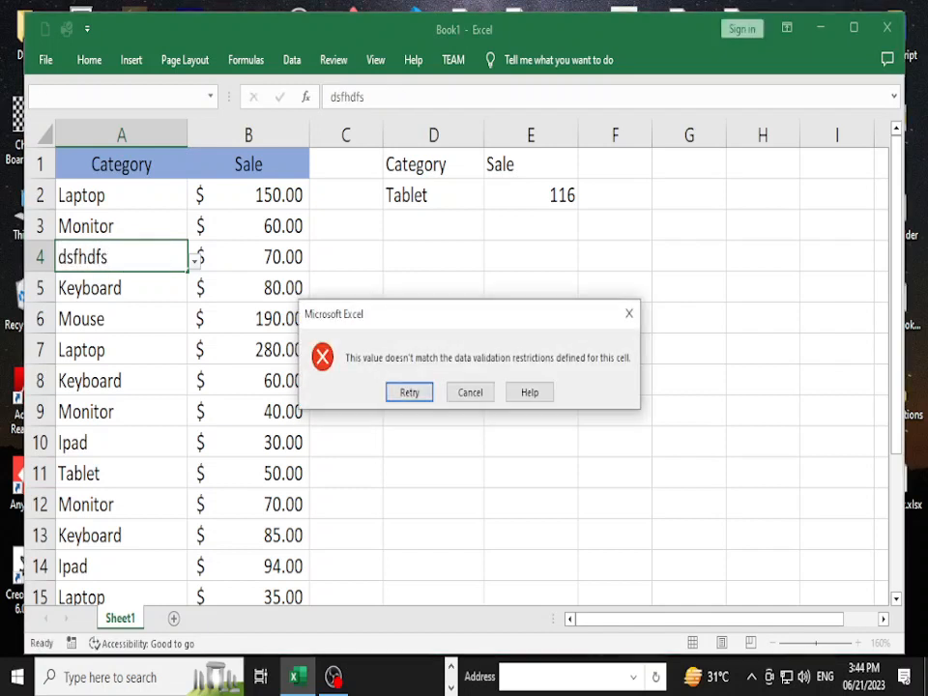
key(Return)
key(Return)
key(Return)
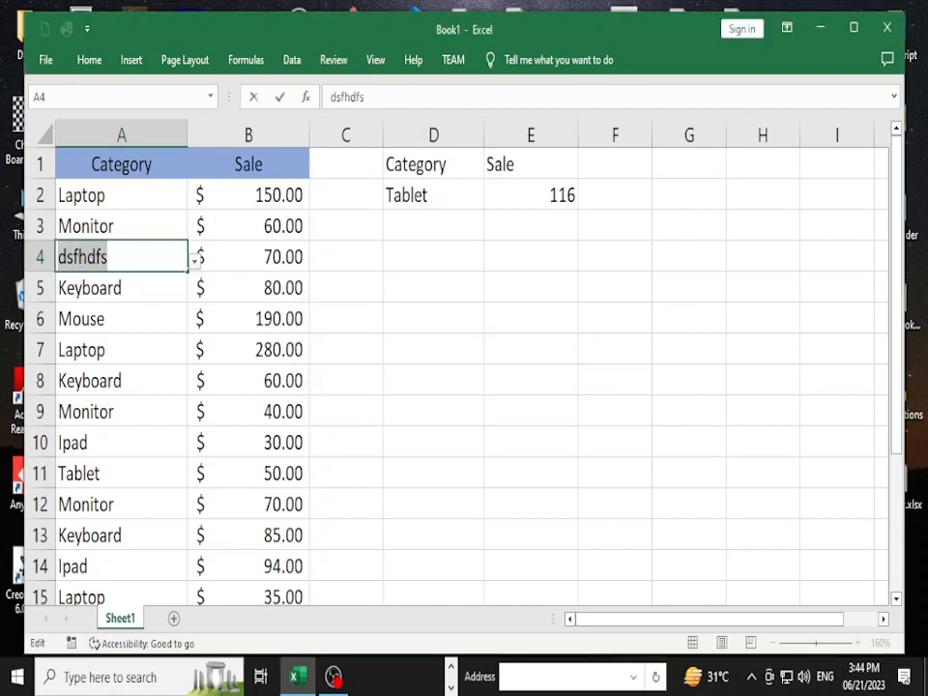
Step: Clear the invalid text from A4 and set its category to Mouse from the validation list
key(BackSpace)
key(Return)
key(Return)
key(Up)
key(Up)
key(alt+Down)
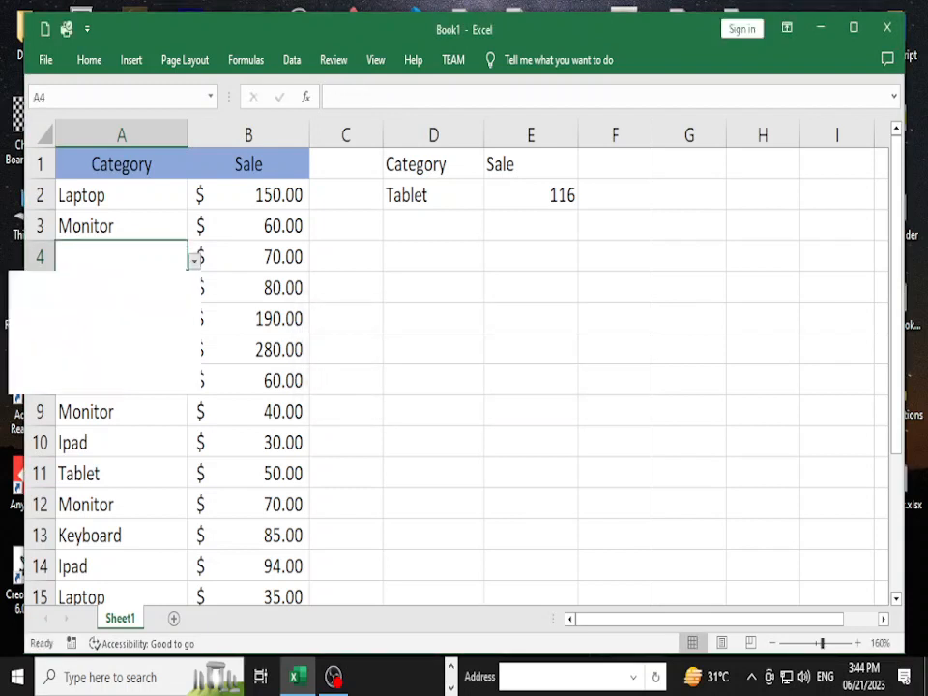
key(Down)
key(Down)
key(Escape)
key(Return)
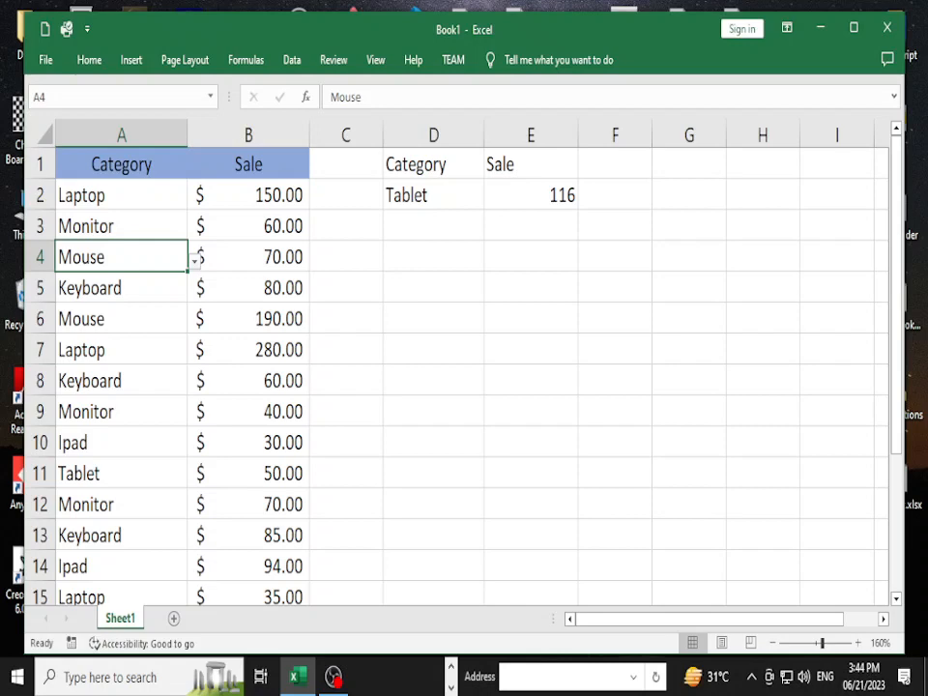
Step: Fill the Tablet entry and its validation list from A16 down through A21
scroll(470, 377, down, 2)
click(121, 474)
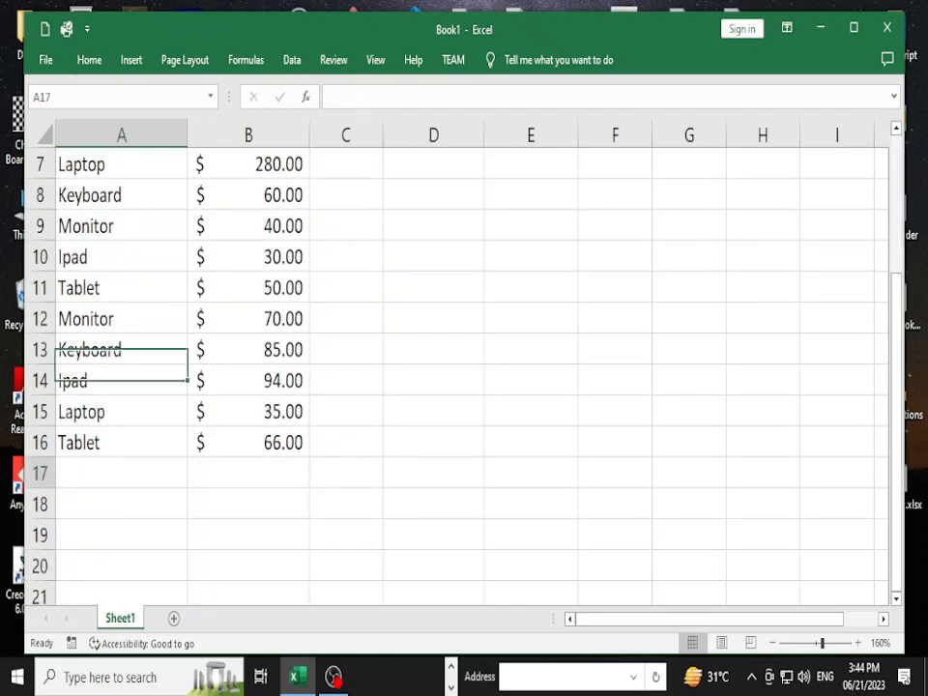
click(120, 443)
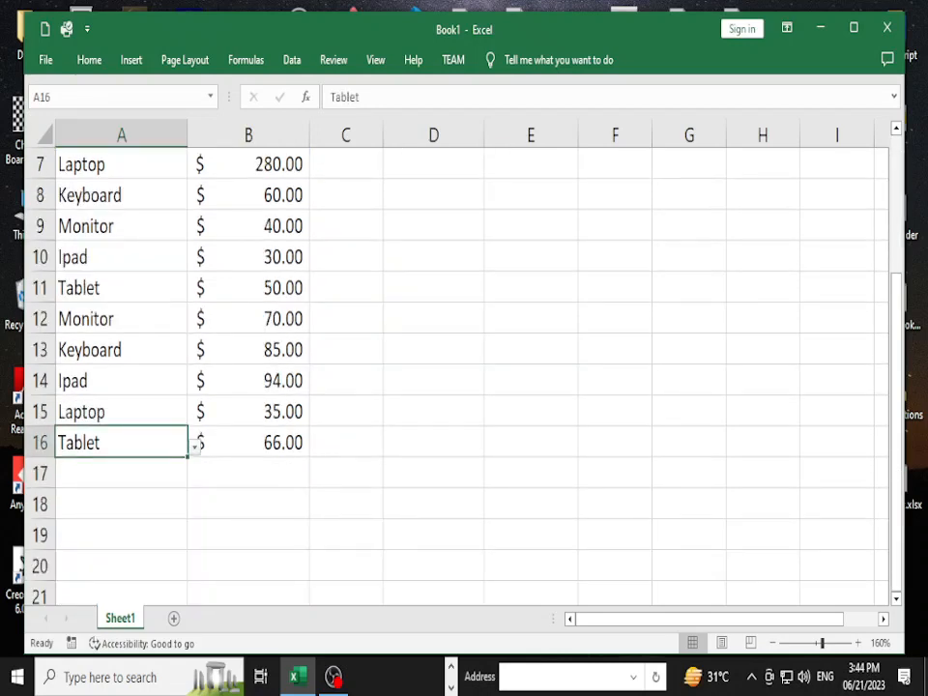
drag(187, 457, 185, 541)
Step: Choose Mouse from the validation list in A17, then undo the change
click(121, 412)
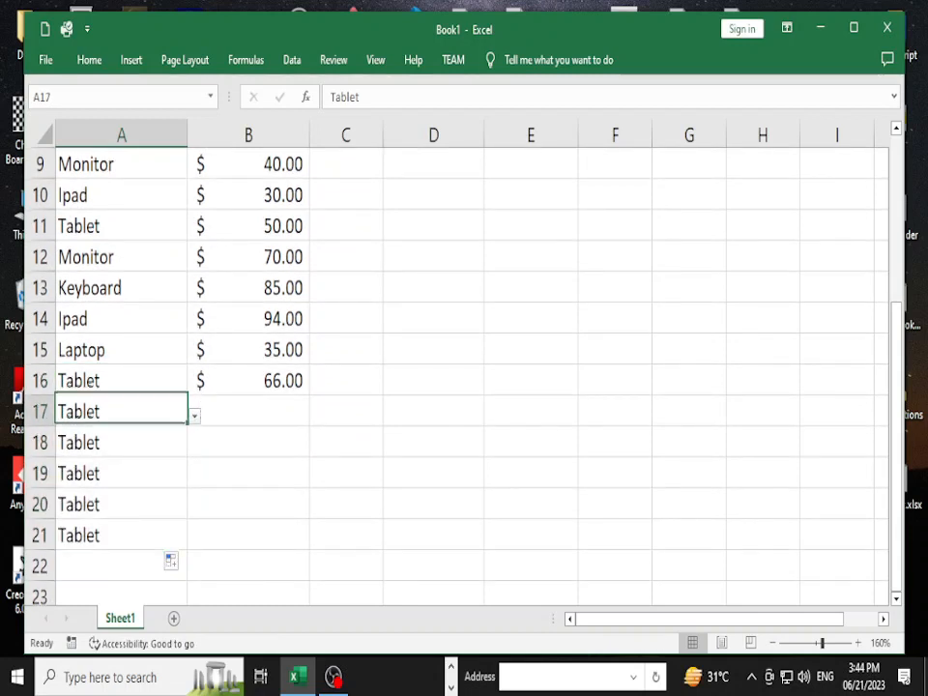
click(194, 415)
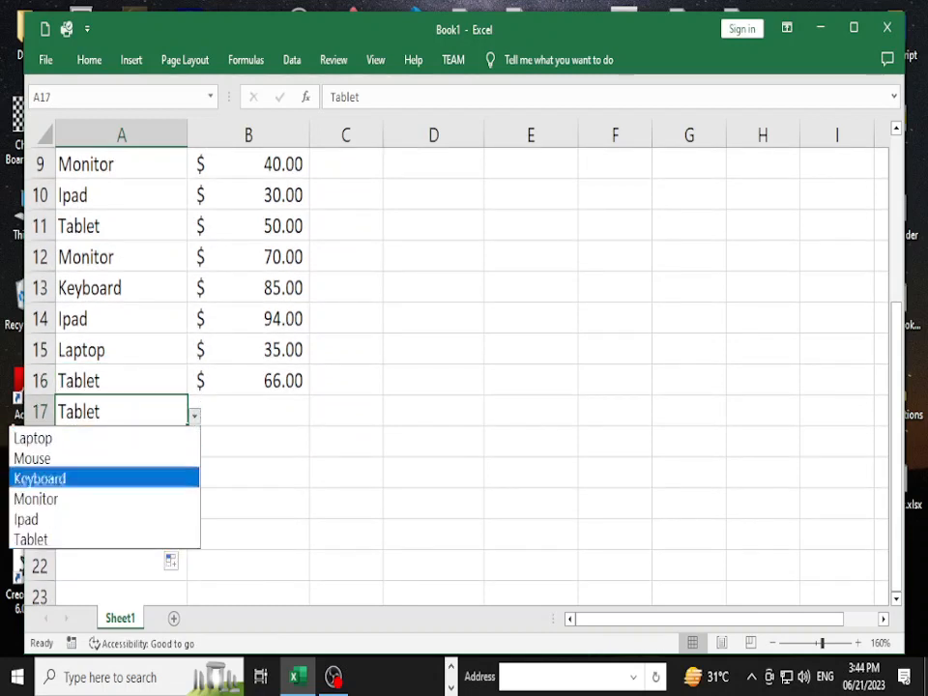
click(32, 458)
key(ctrl+z)
key(ctrl+z)
key(ctrl+z)
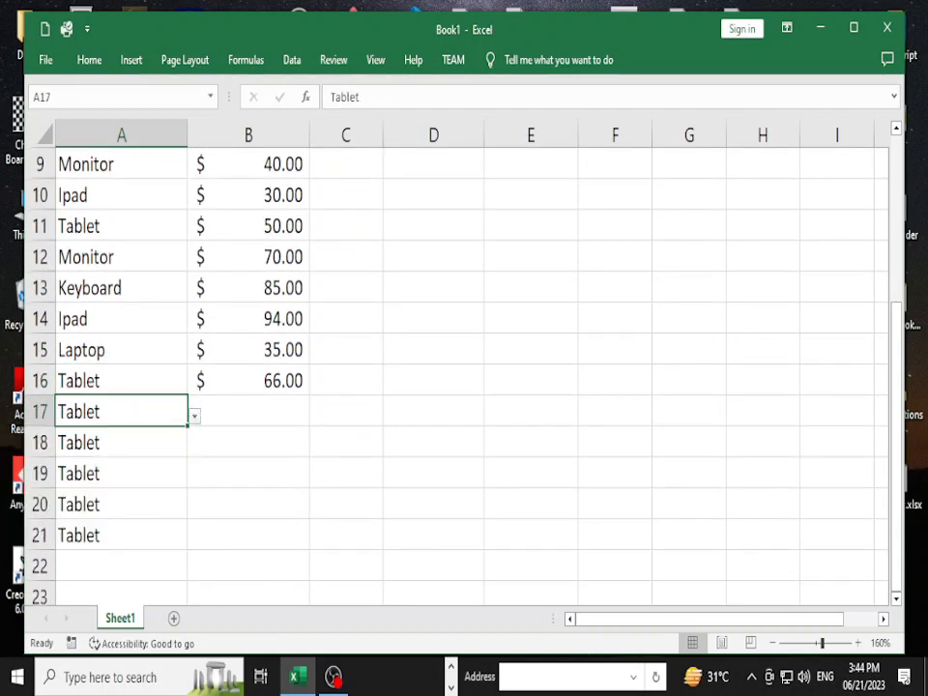
Step: Review the validation list settings for the category cells A2:A16 and leave them as they are
click(184, 225)
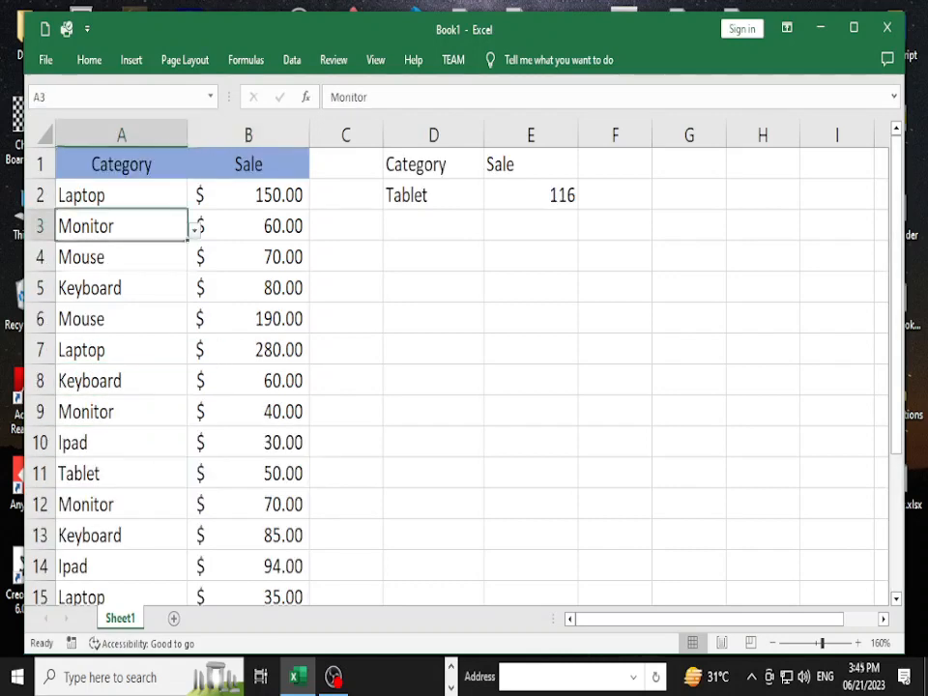
click(183, 194)
key(ctrl+shift+Down)
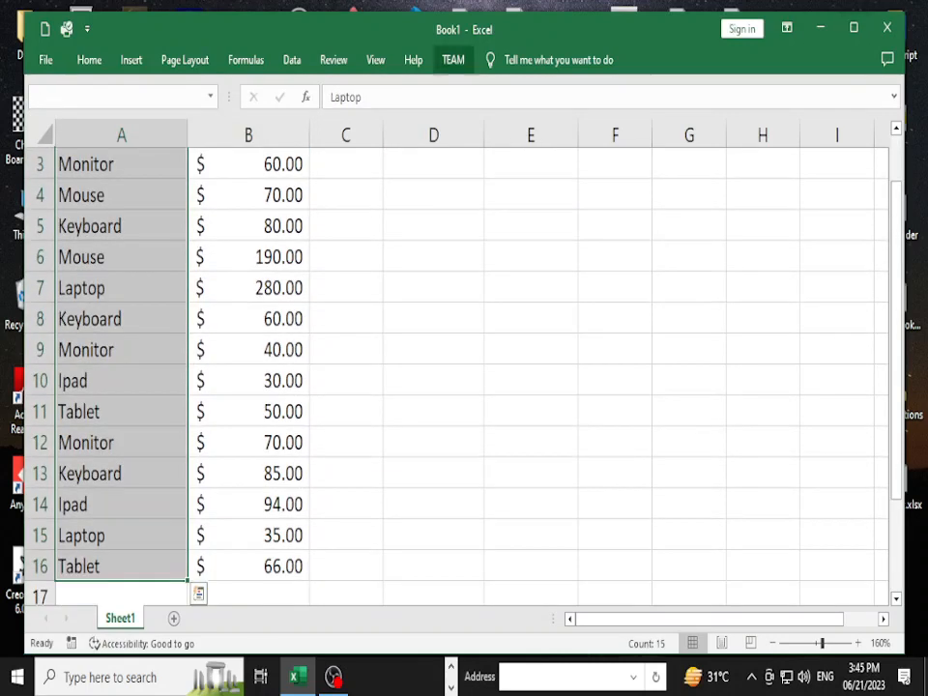
click(291, 60)
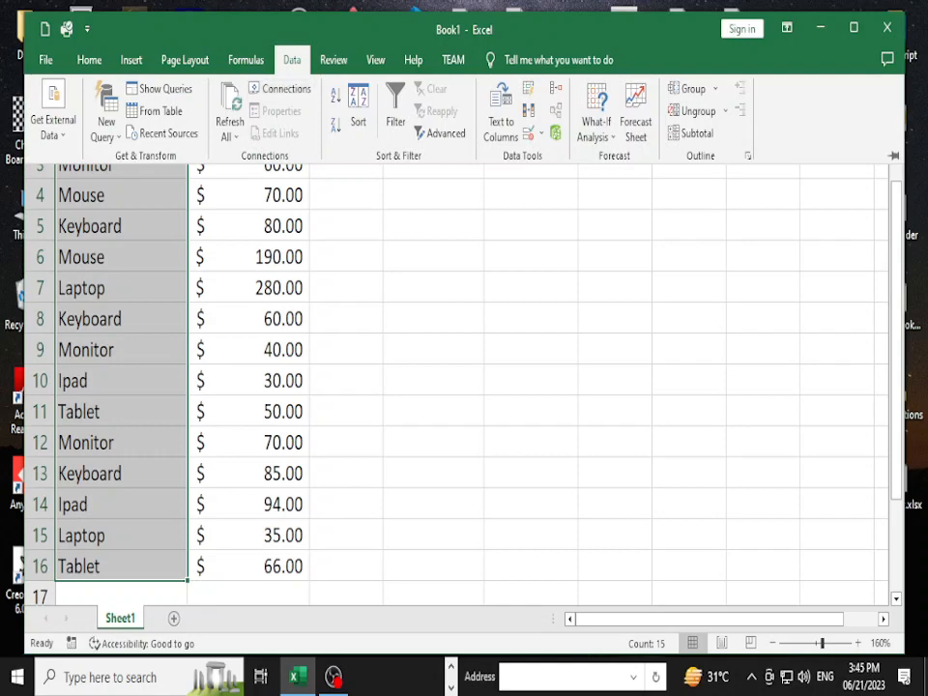
click(539, 133)
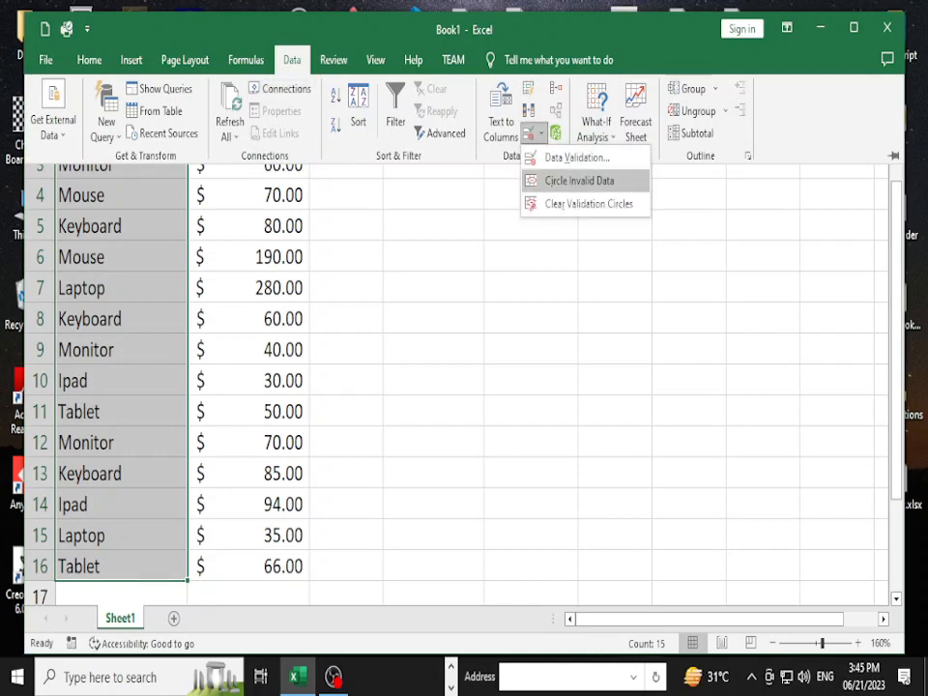
click(575, 156)
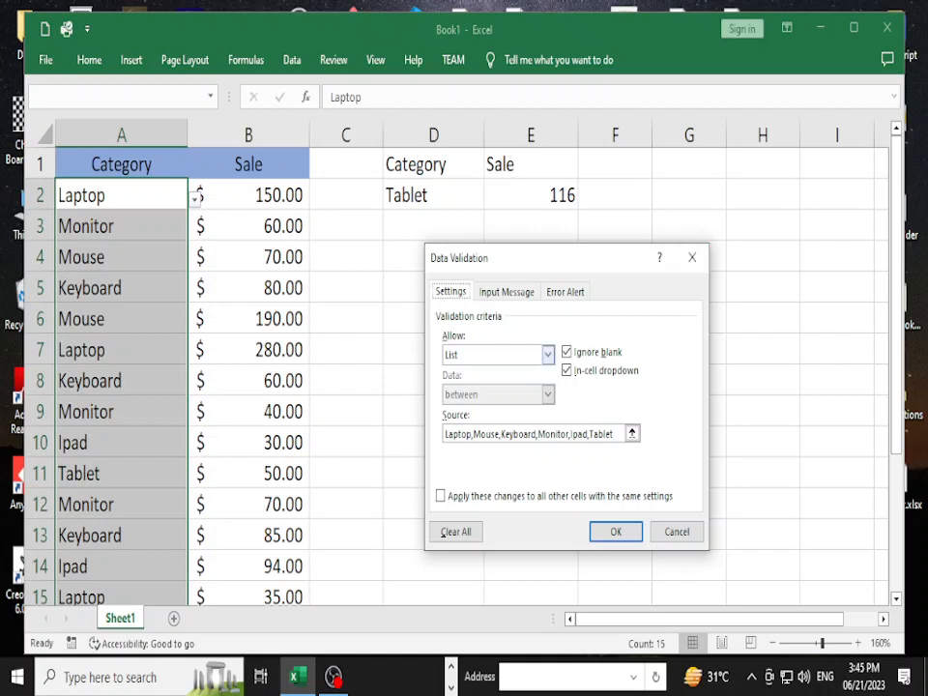
click(677, 530)
click(433, 380)
Step: Set up a validation rule for the sale amounts in B2:B16 that allows whole numbers between two limits
click(248, 195)
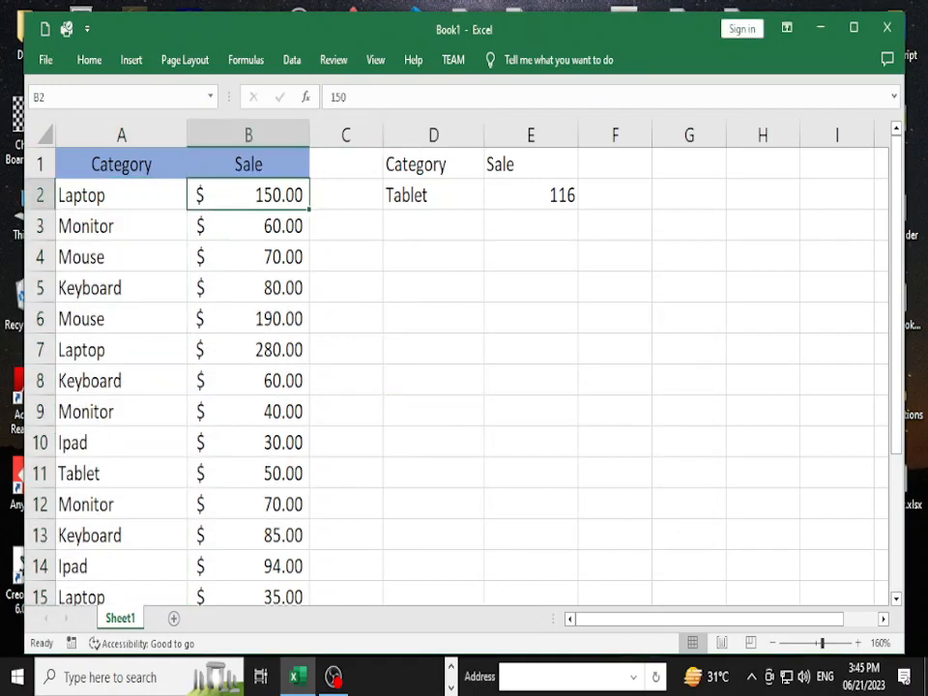
key(ctrl+shift+Down)
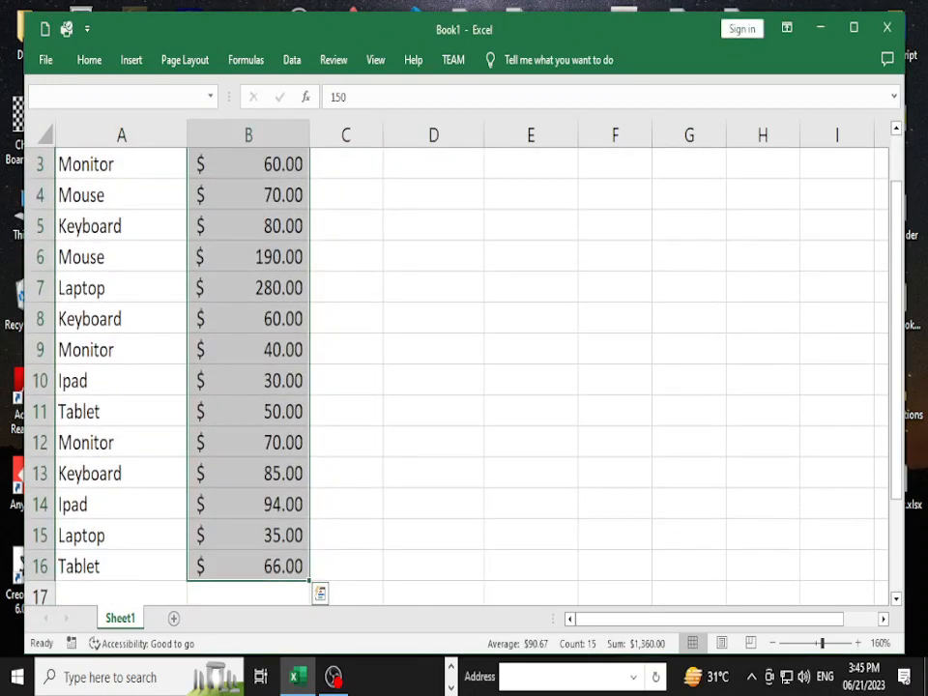
scroll(456, 375, up, 1)
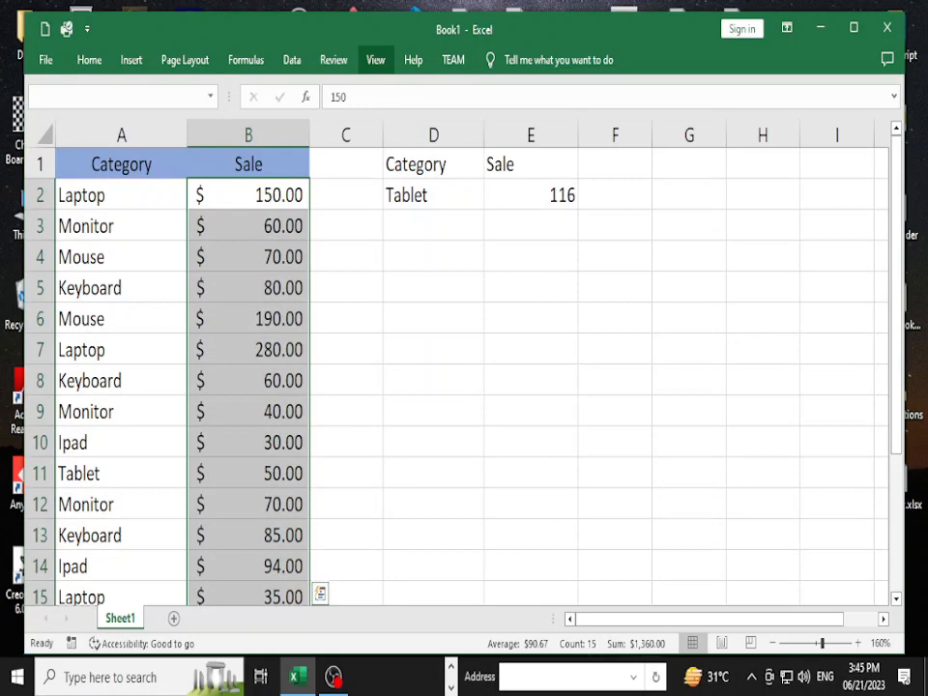
click(375, 60)
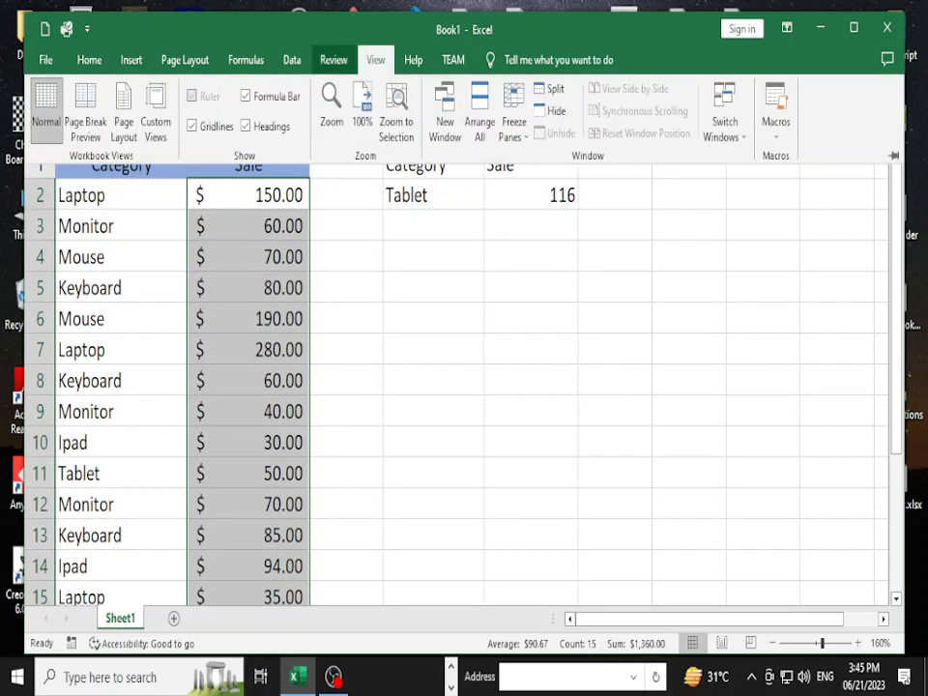
click(291, 60)
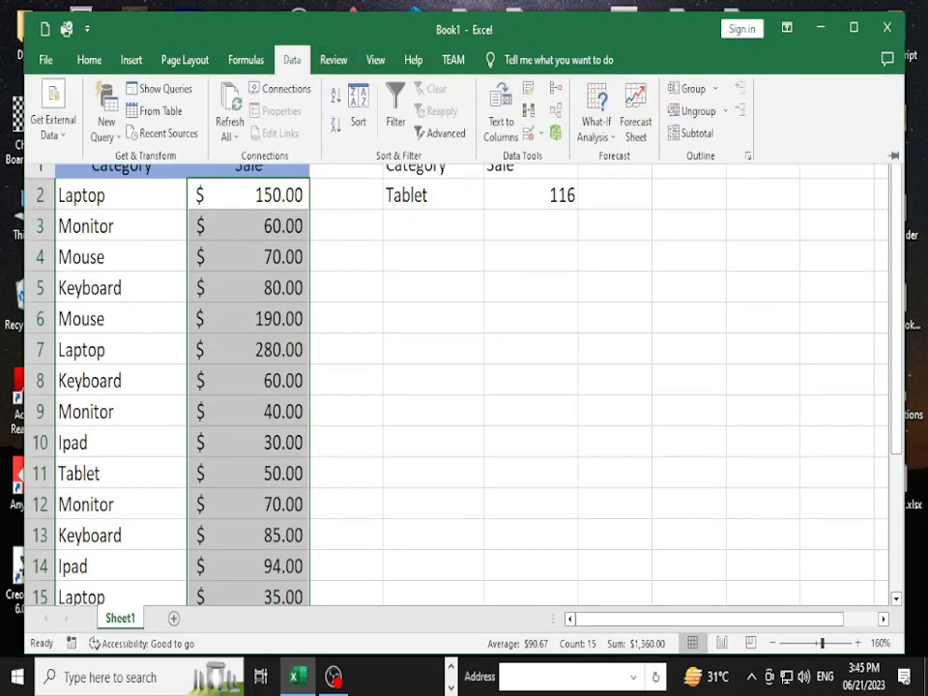
click(541, 133)
click(563, 156)
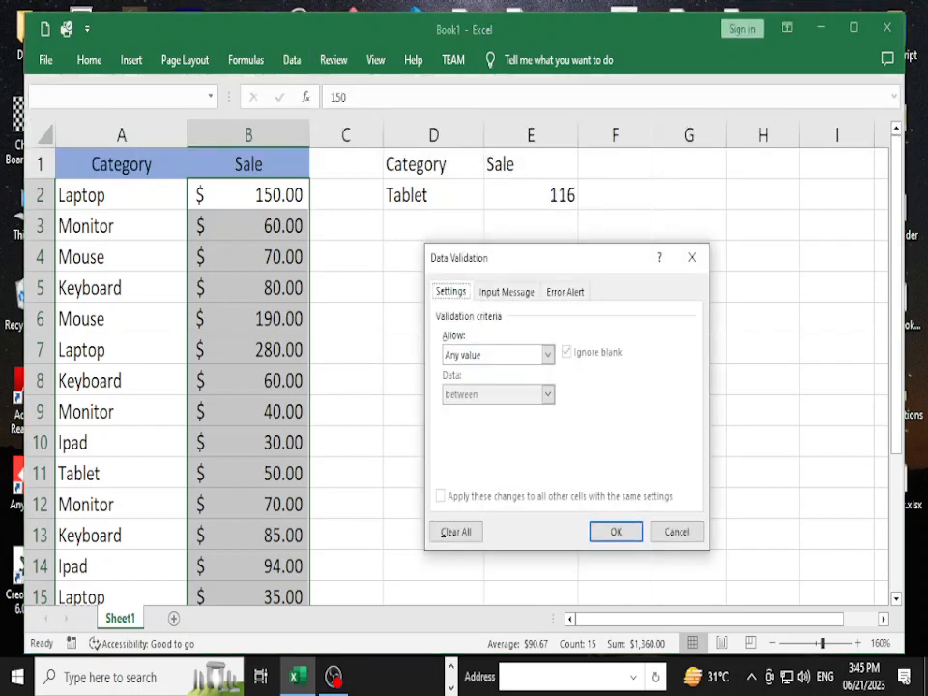
click(548, 355)
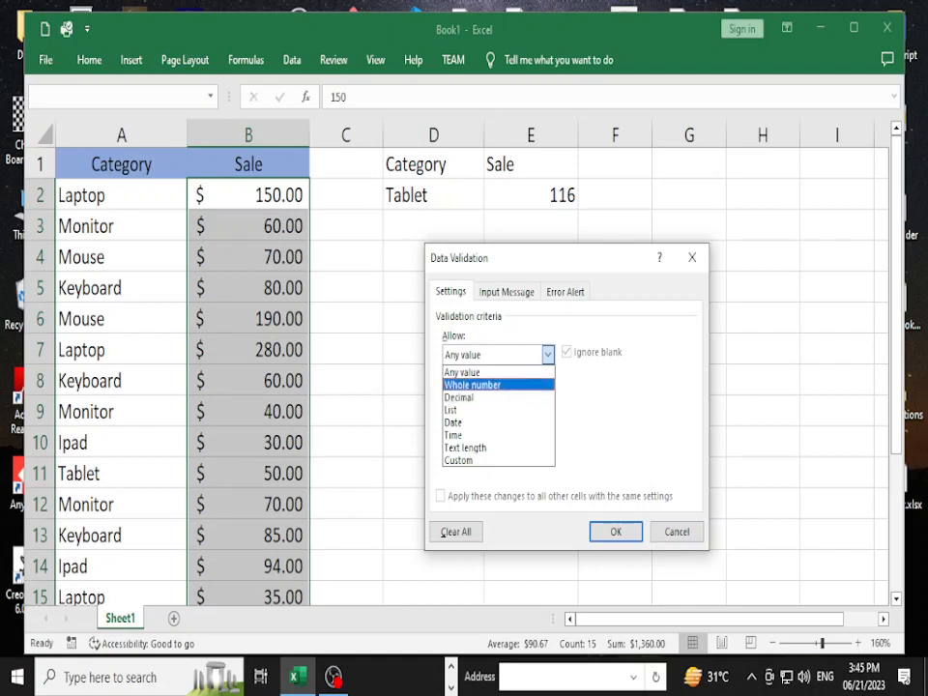
click(472, 385)
click(547, 395)
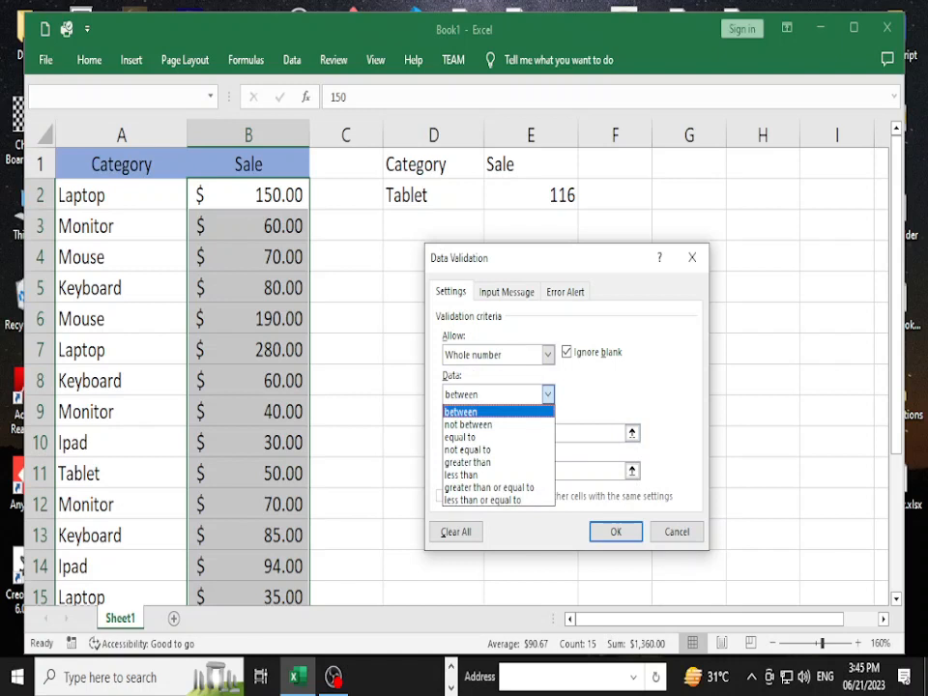
click(462, 412)
Step: Set the rule's minimum to 1 and maximum to 2000, and apply it to the sale amounts
click(533, 433)
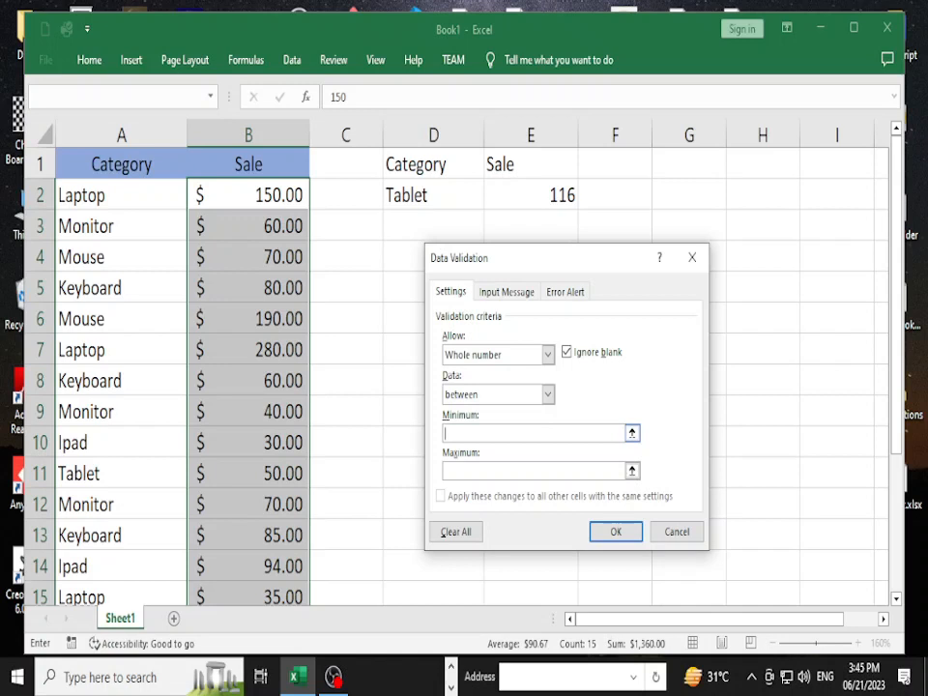
text(1)
click(533, 471)
text(2000)
key(Return)
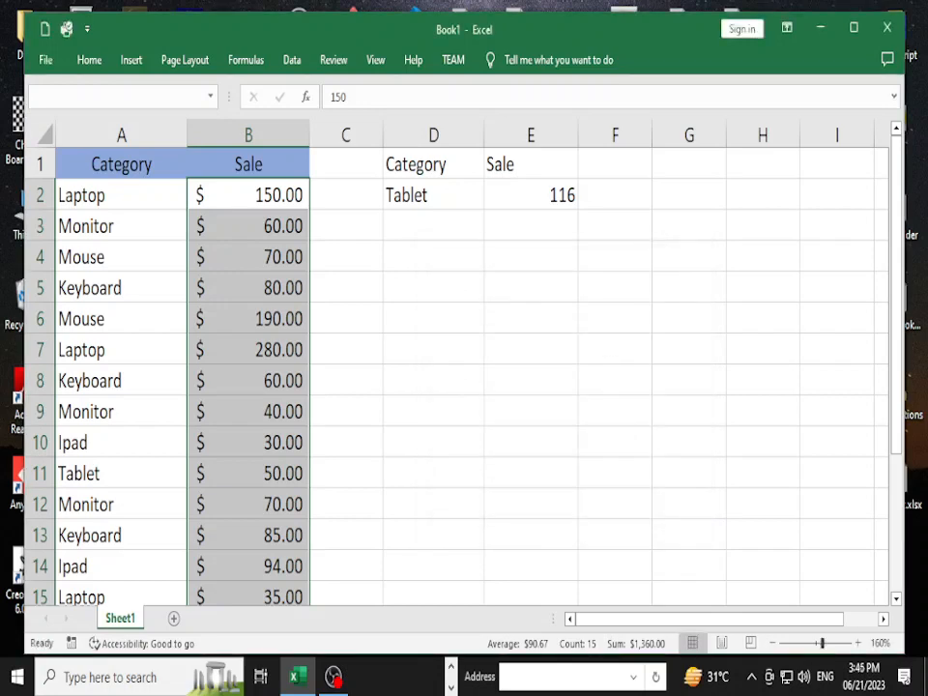
click(433, 473)
Step: Change the Keyboard sale amount in B8 to 70
click(249, 350)
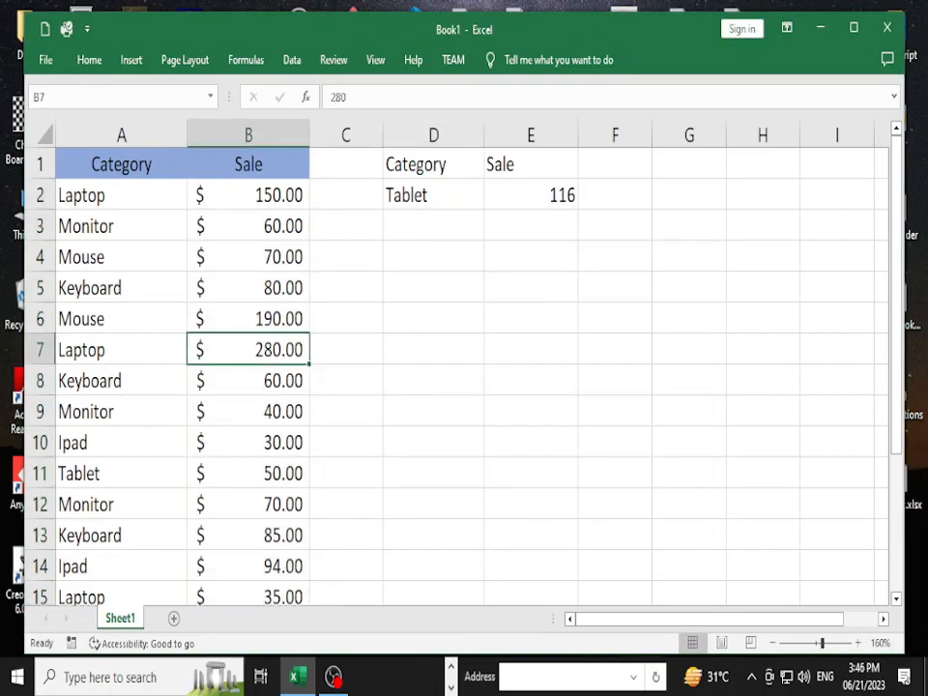
click(248, 381)
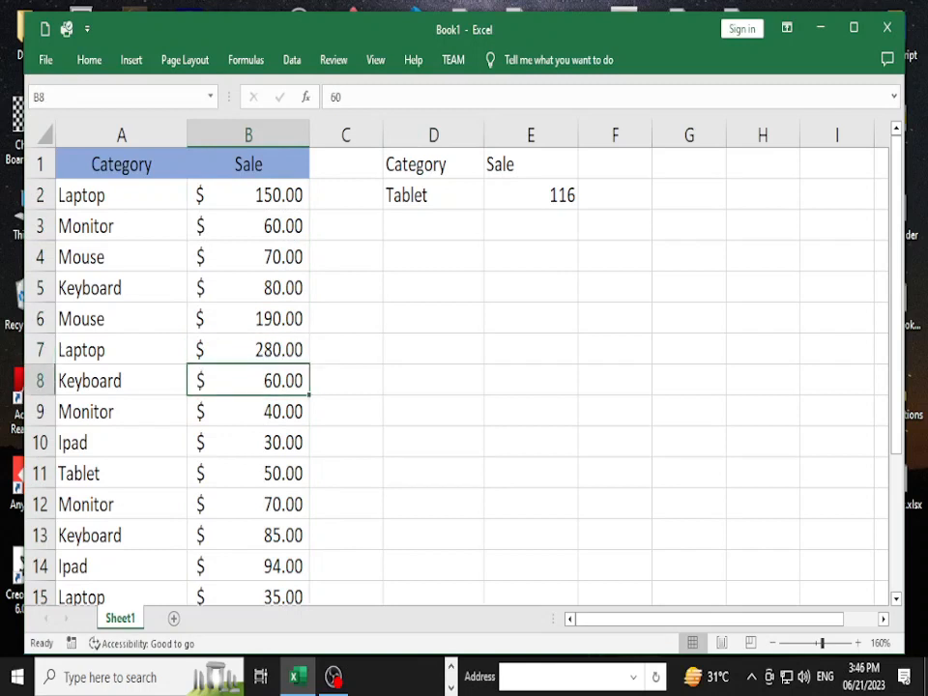
key(F2)
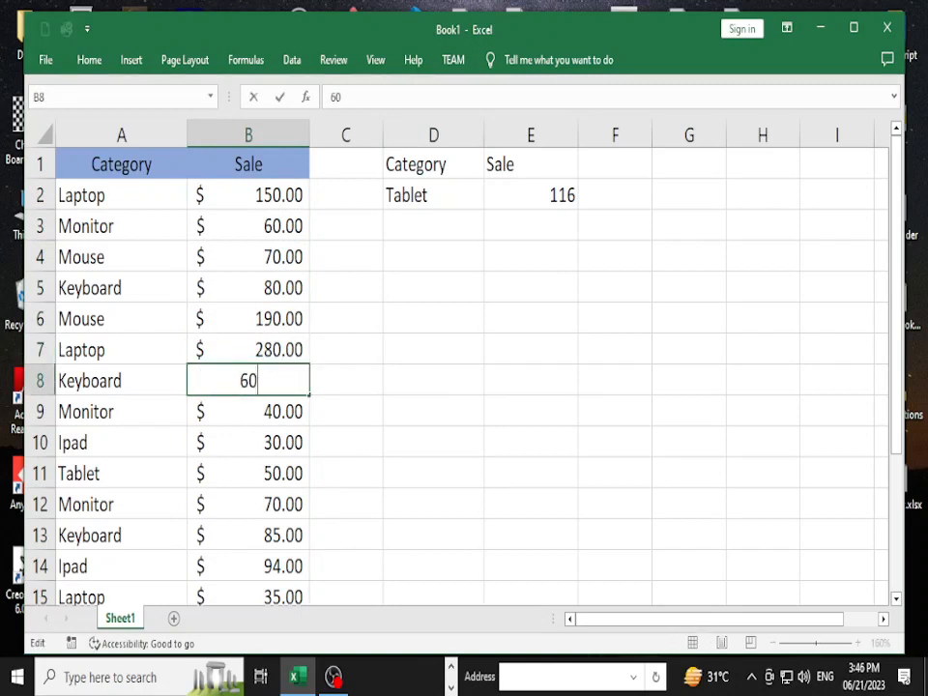
key(BackSpace)
key(BackSpace)
text(70)
key(Return)
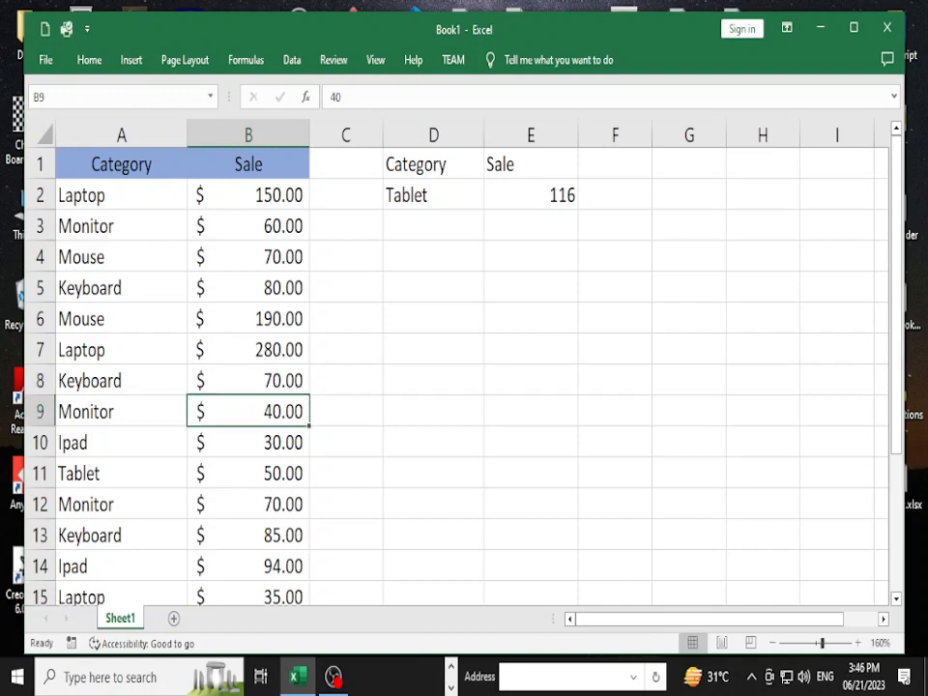
Step: Try to enter 2100 in B8 to test the upper limit of the validation, then cancel the entry
click(248, 381)
key(F2)
key(BackSpace)
key(BackSpace)
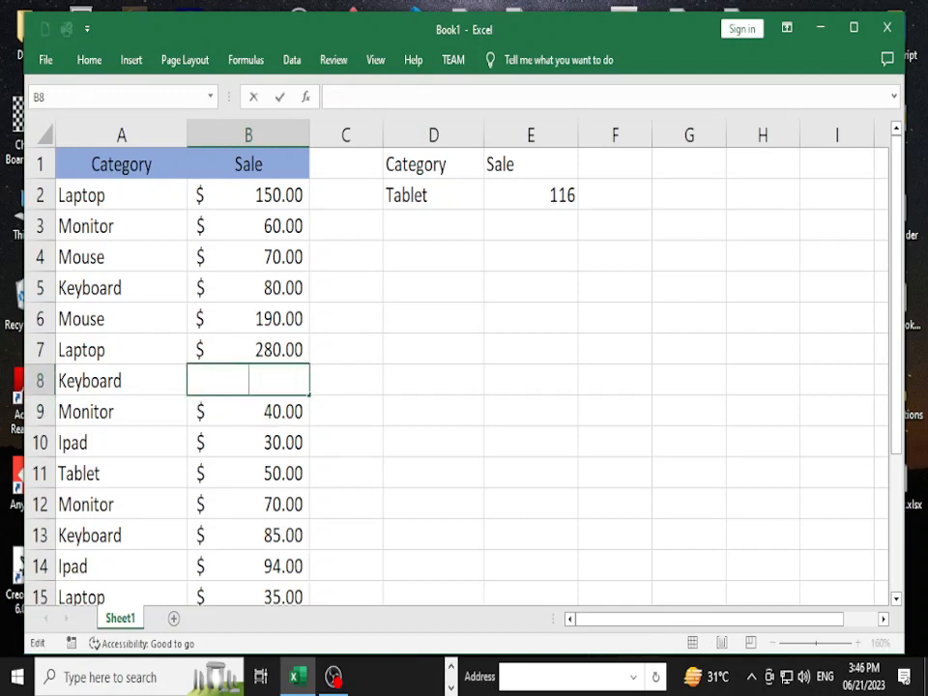
text(2100)
key(Return)
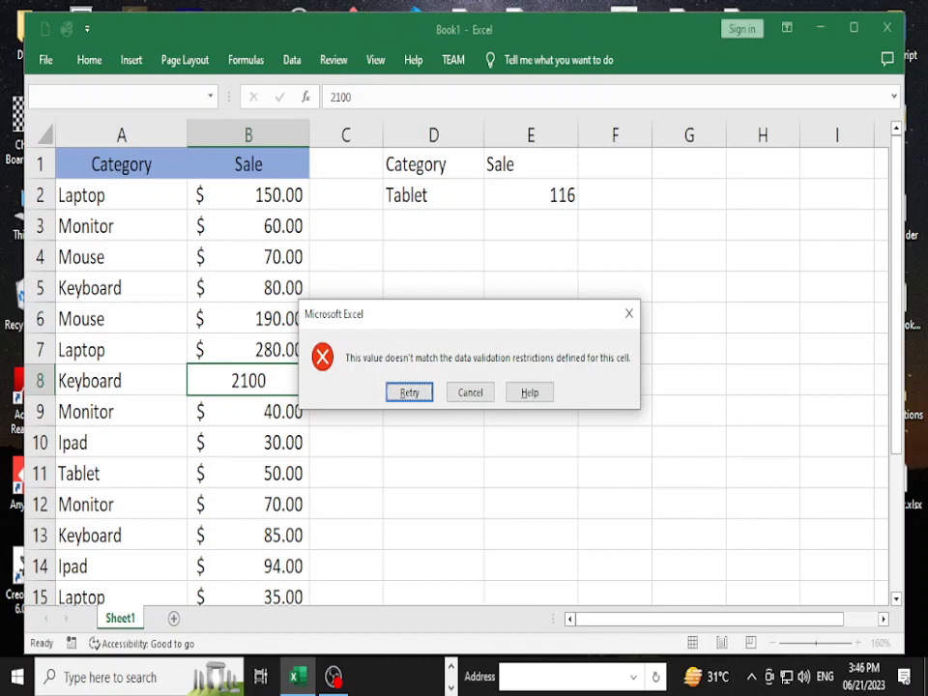
key(Tab)
key(Return)
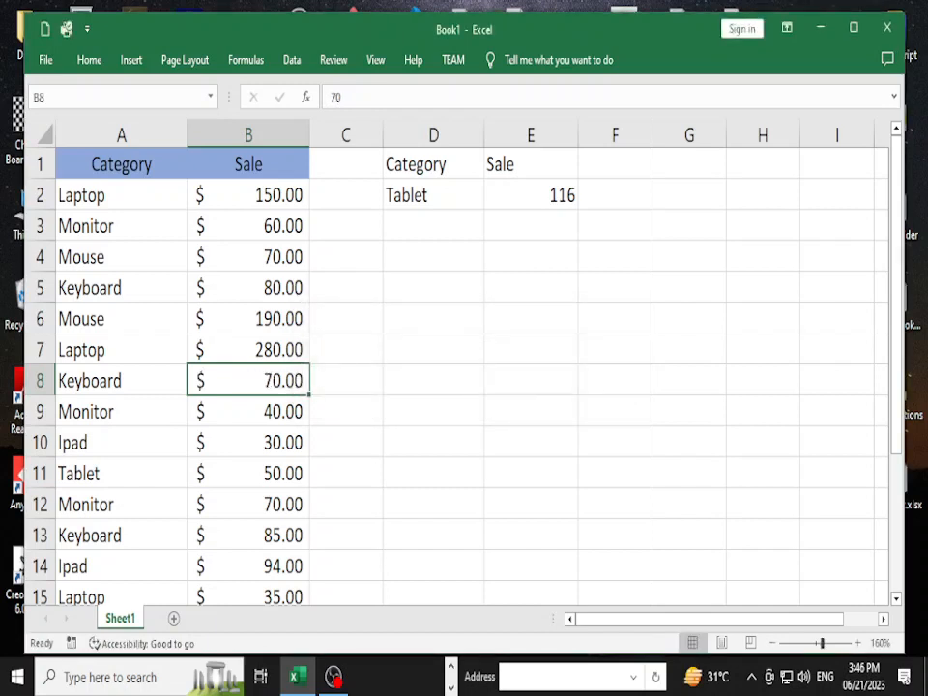
Step: Try to enter 20000 in B8 as a second validation test, then cancel the entry
key(F2)
key(BackSpace)
key(BackSpace)
text(20000.)
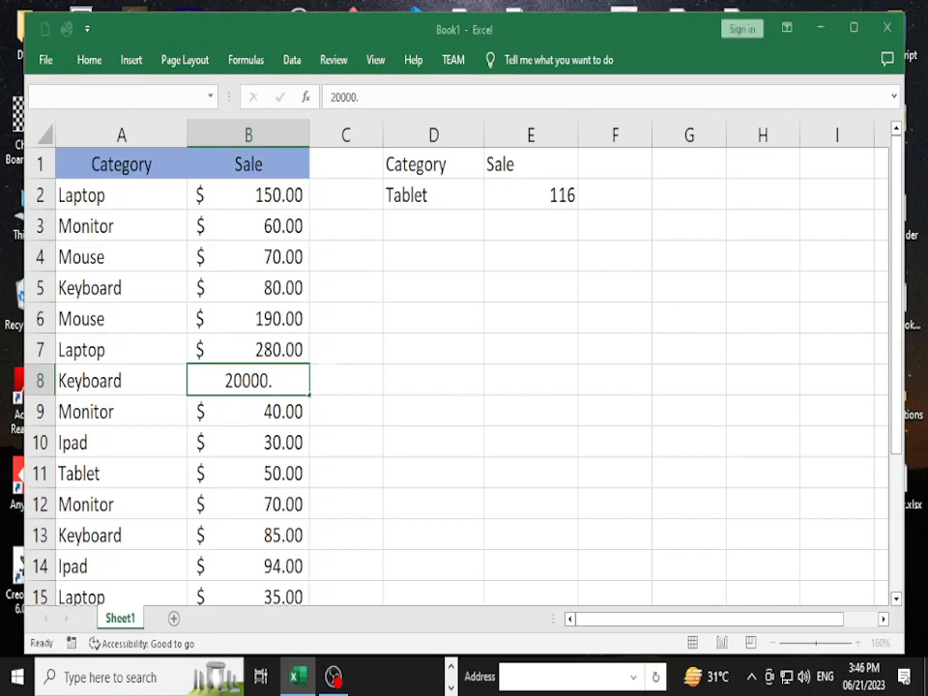
key(Return)
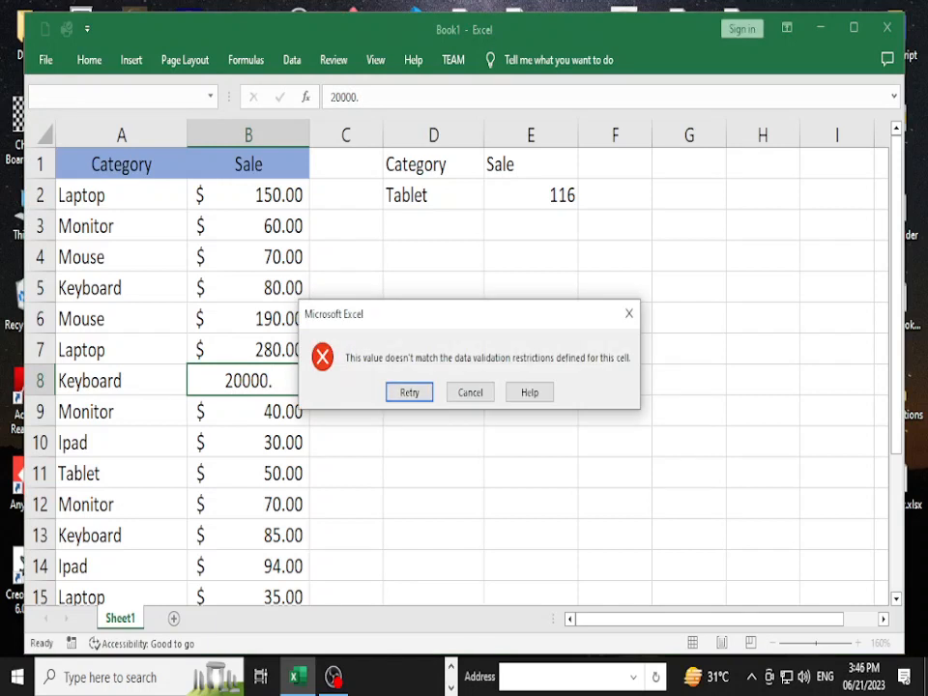
key(Escape)
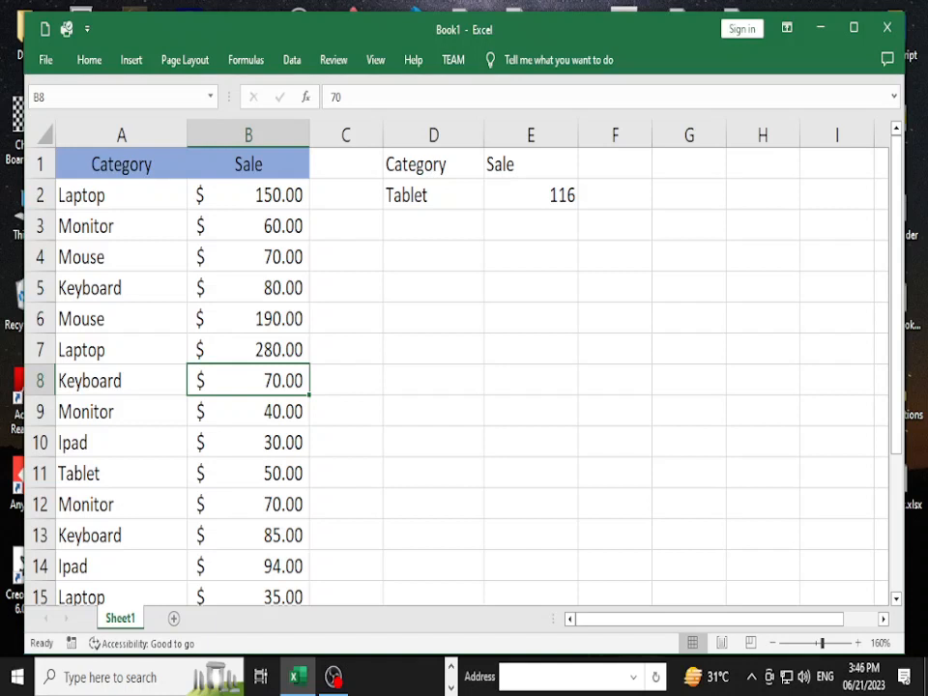
Step: Replace the category in A2 with Monitor
double_click(121, 195)
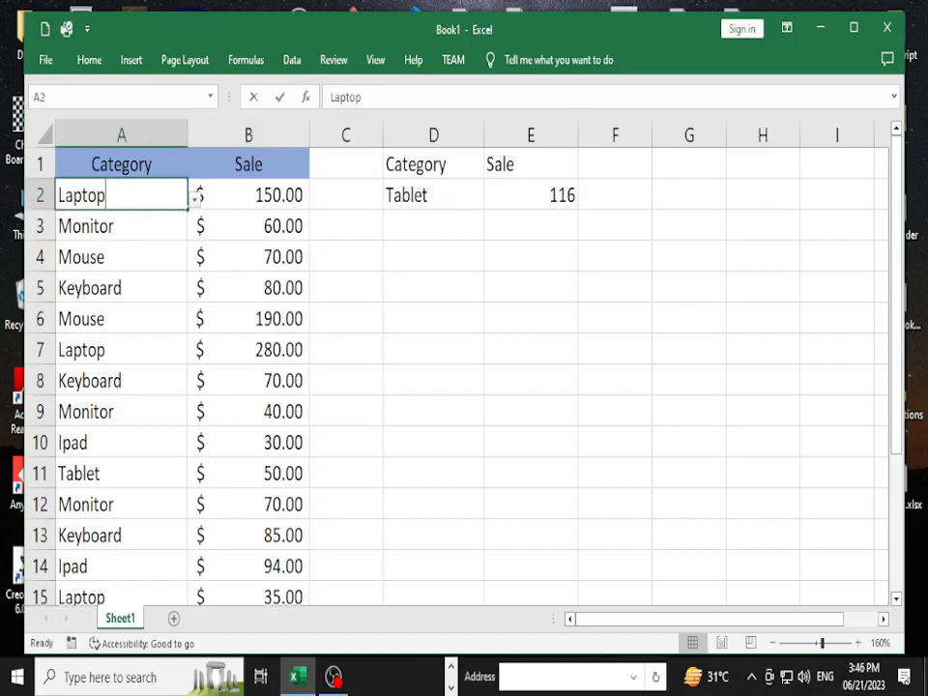
drag(106, 195, 58, 195)
text(Monitor)
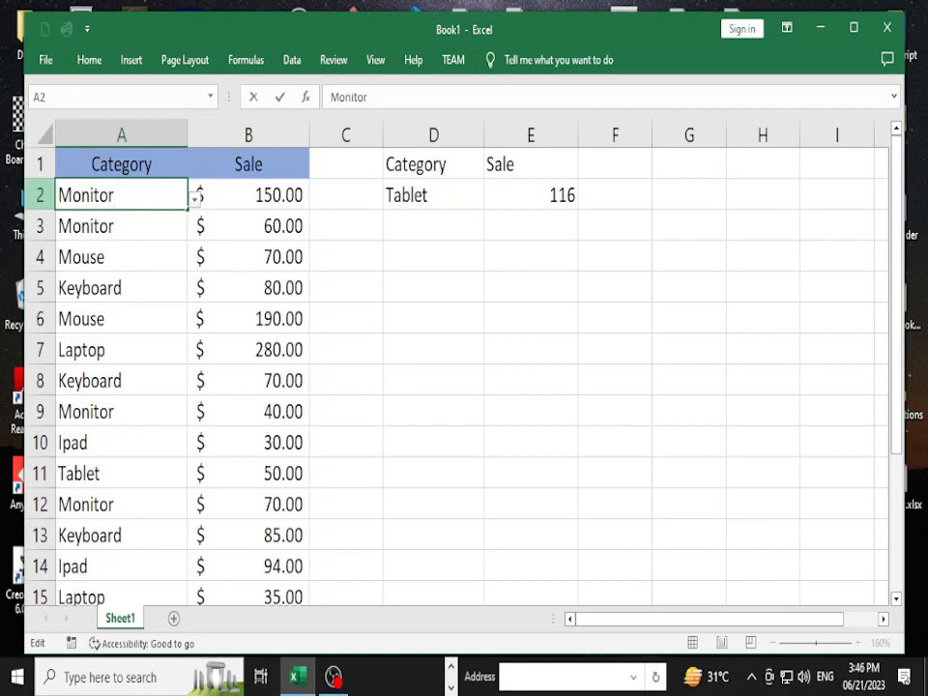
key(Return)
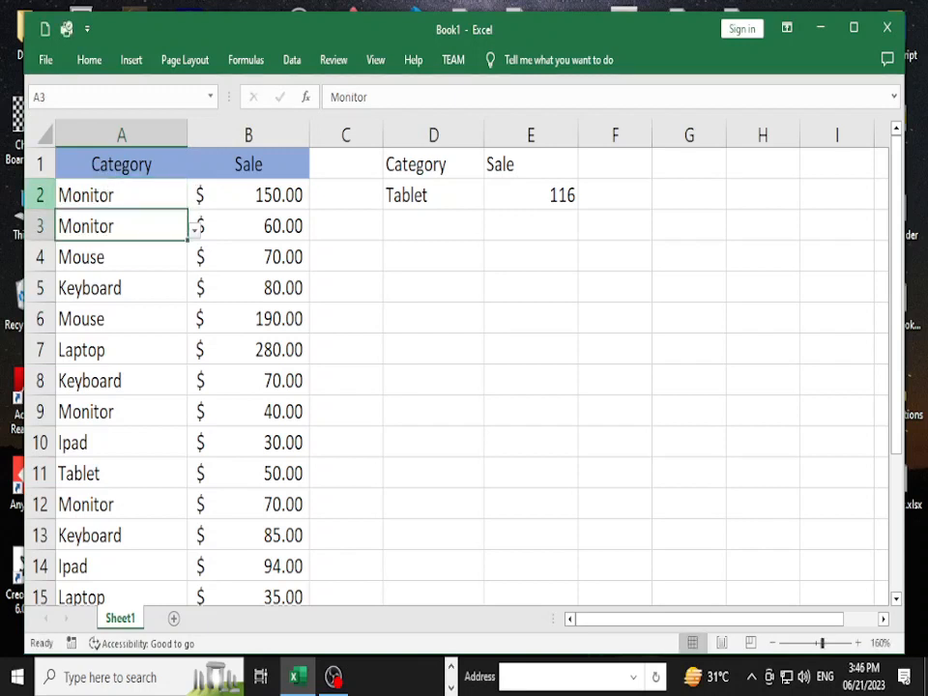
key(Return)
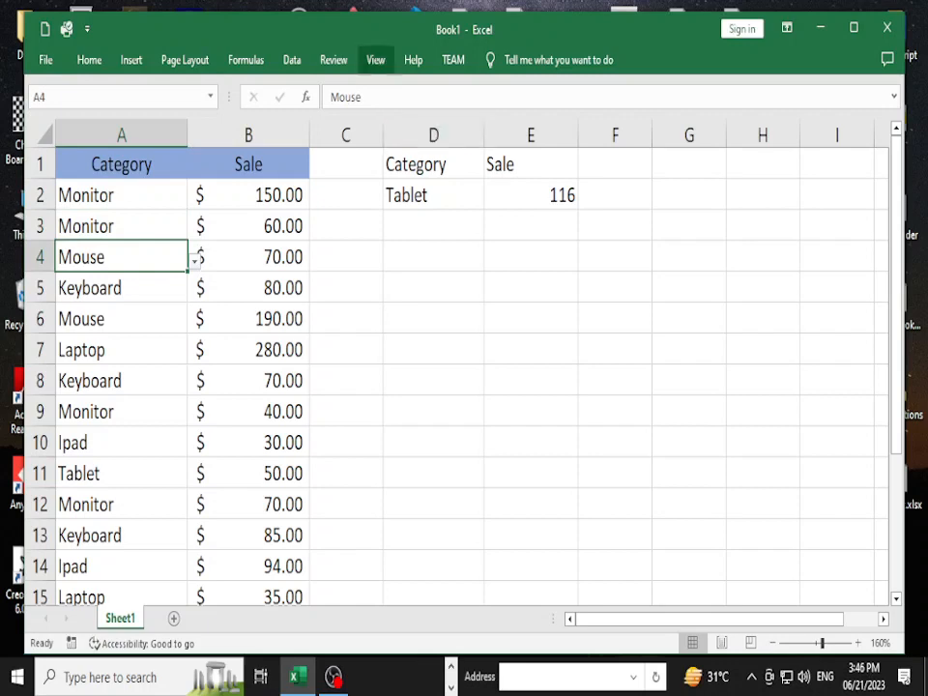
Step: View the category choices in A2's validation list and close it without choosing one
key(Up)
key(Up)
key(alt+Down)
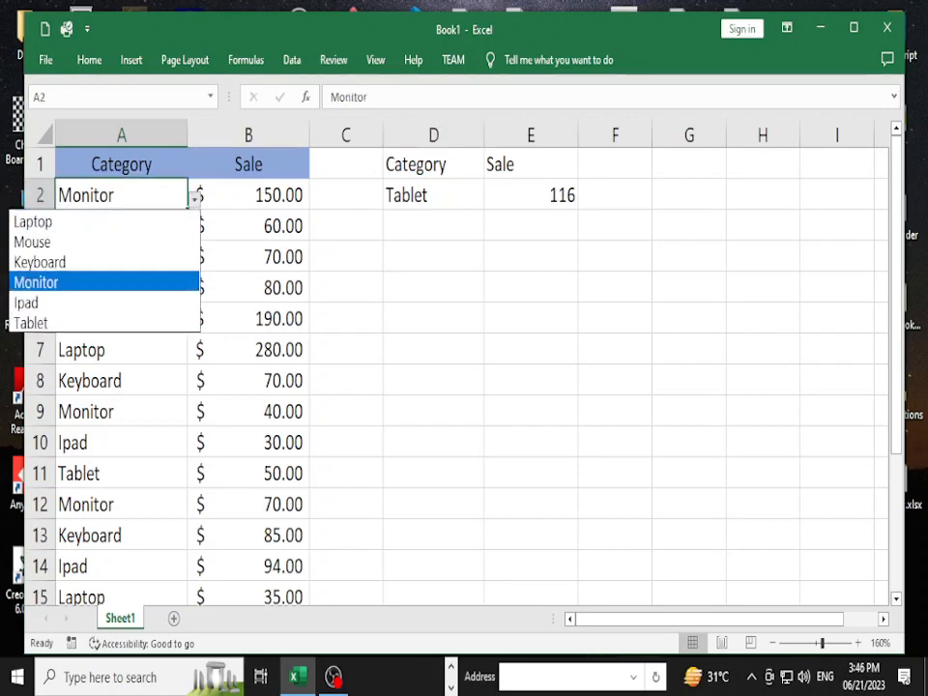
key(Down)
key(Down)
key(Escape)
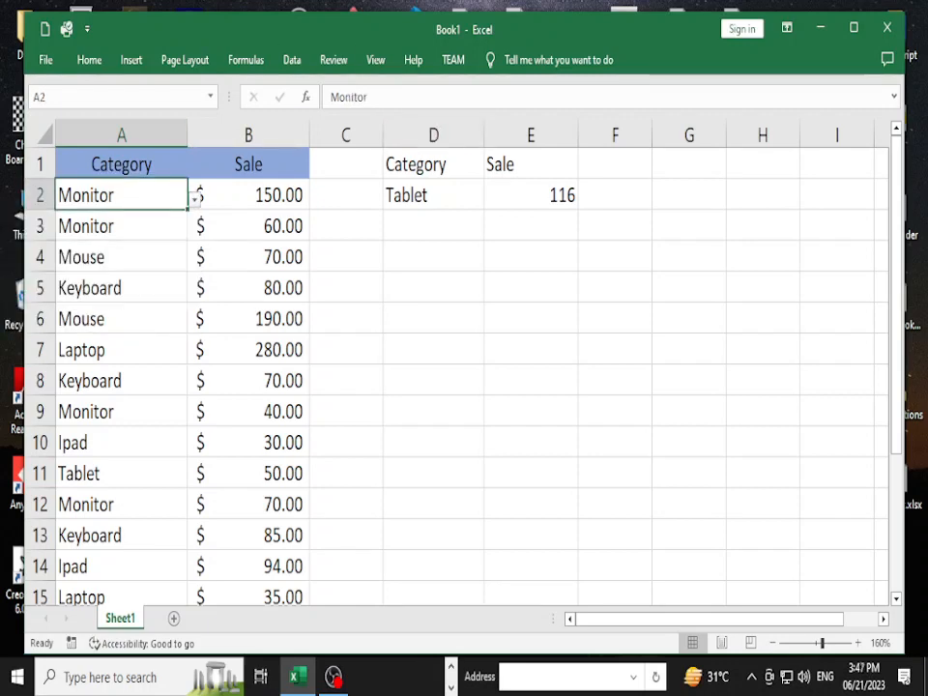
Step: Set the validation error alert style of the category cells A2:A16 to Information
key(ctrl+shift+Down)
click(292, 60)
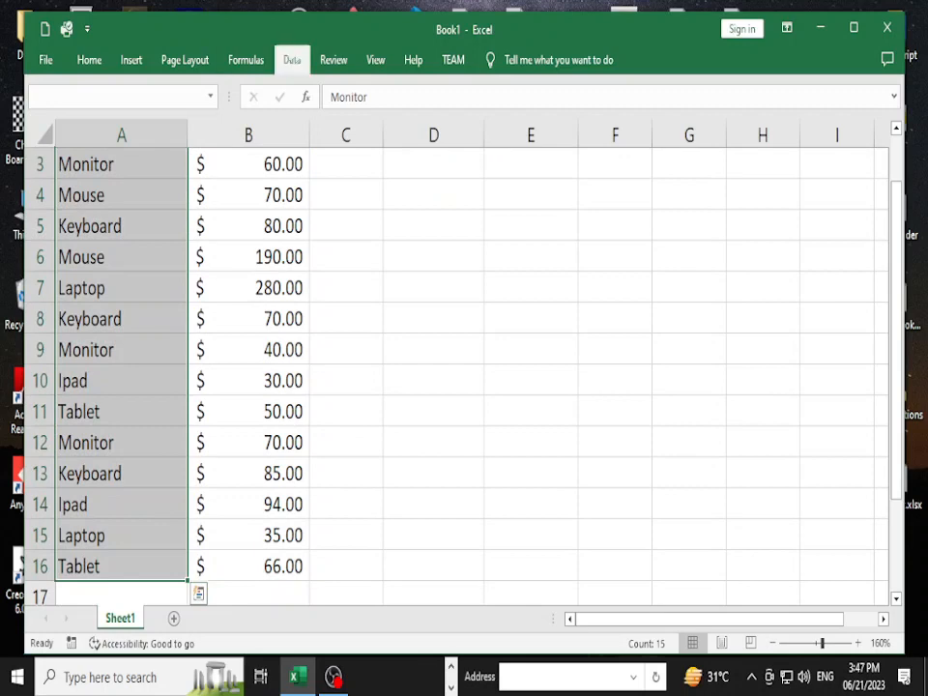
click(541, 133)
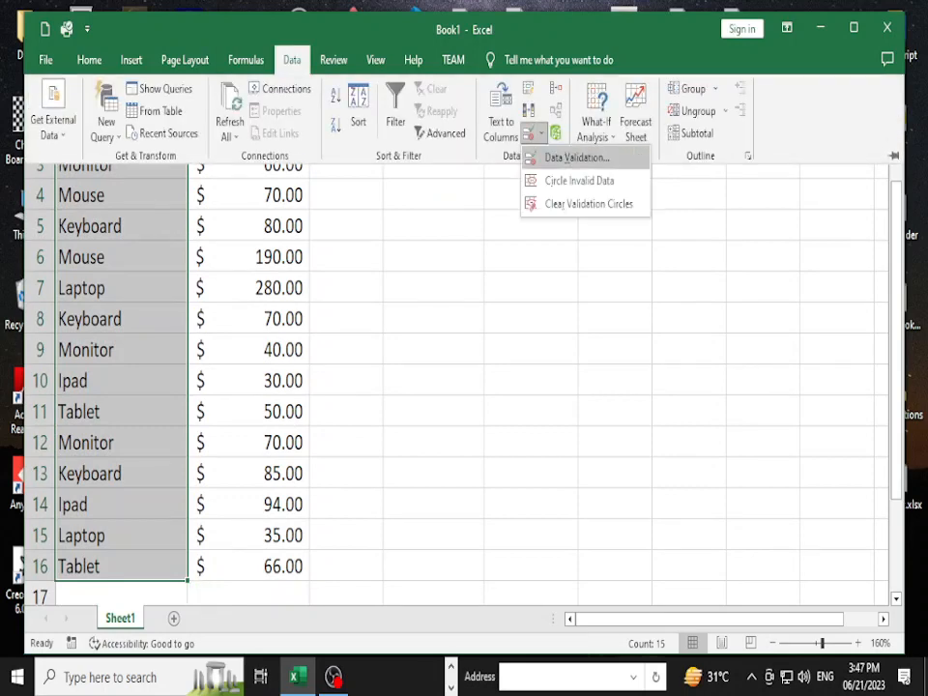
click(576, 156)
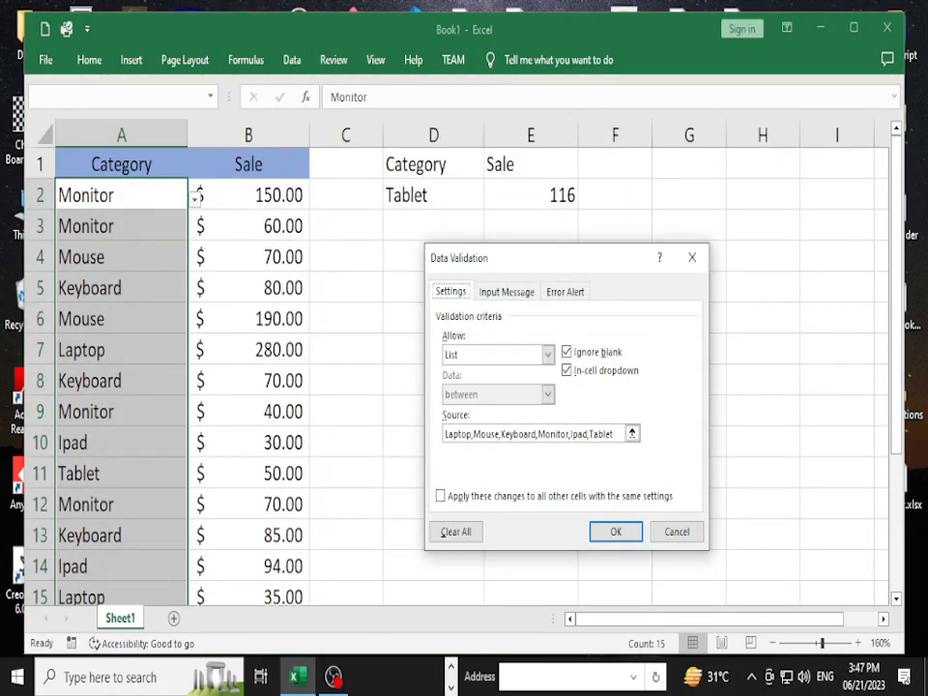
click(506, 292)
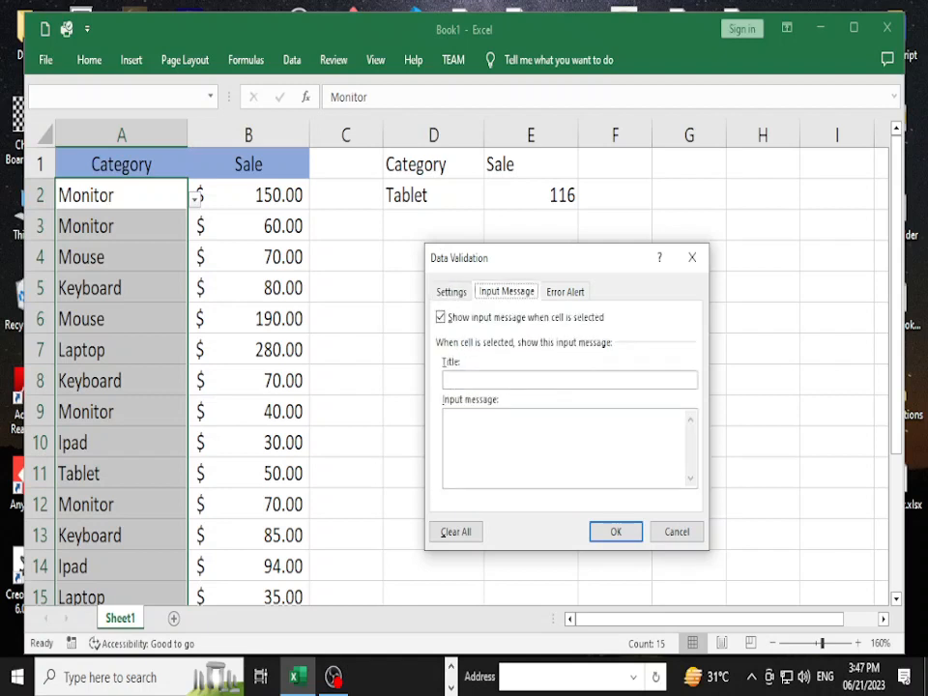
click(566, 292)
click(506, 292)
click(565, 292)
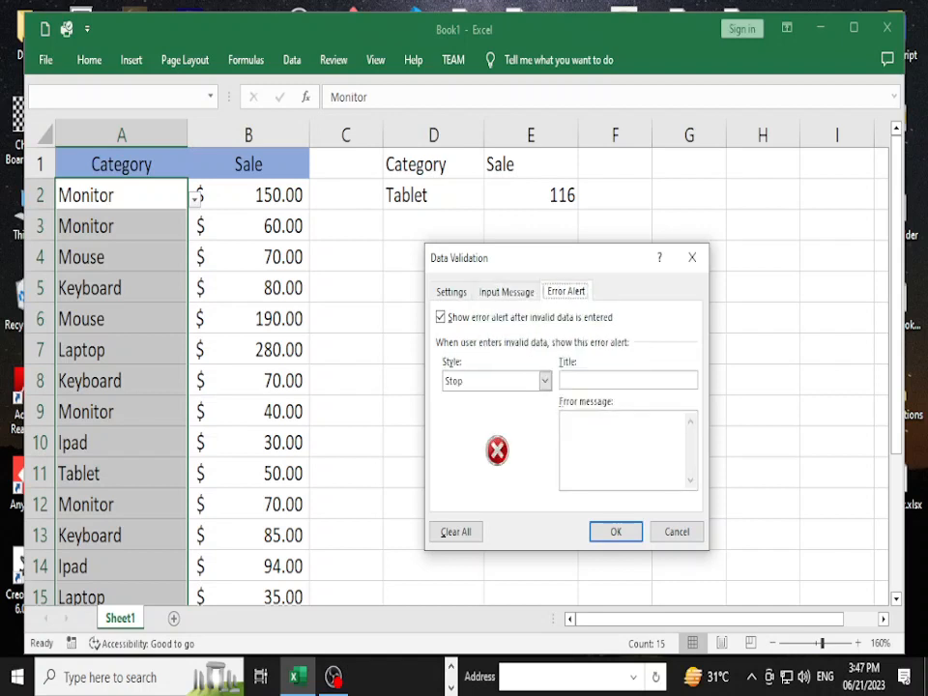
click(545, 381)
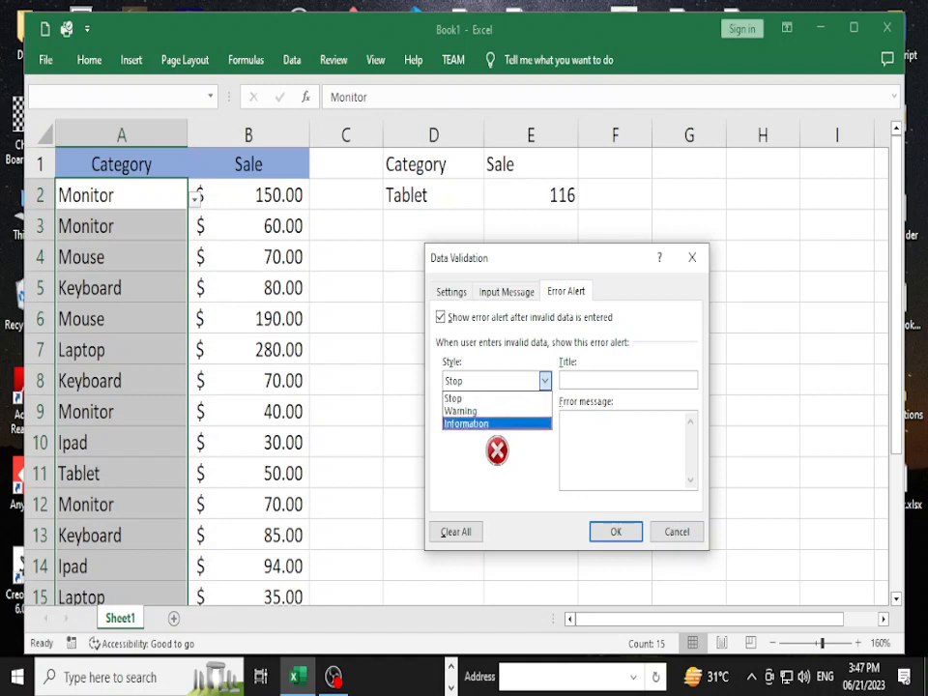
click(466, 424)
Step: Title the error alert Information, enter the message "Please Make Sure You are writing correct data", and apply the validation
click(619, 380)
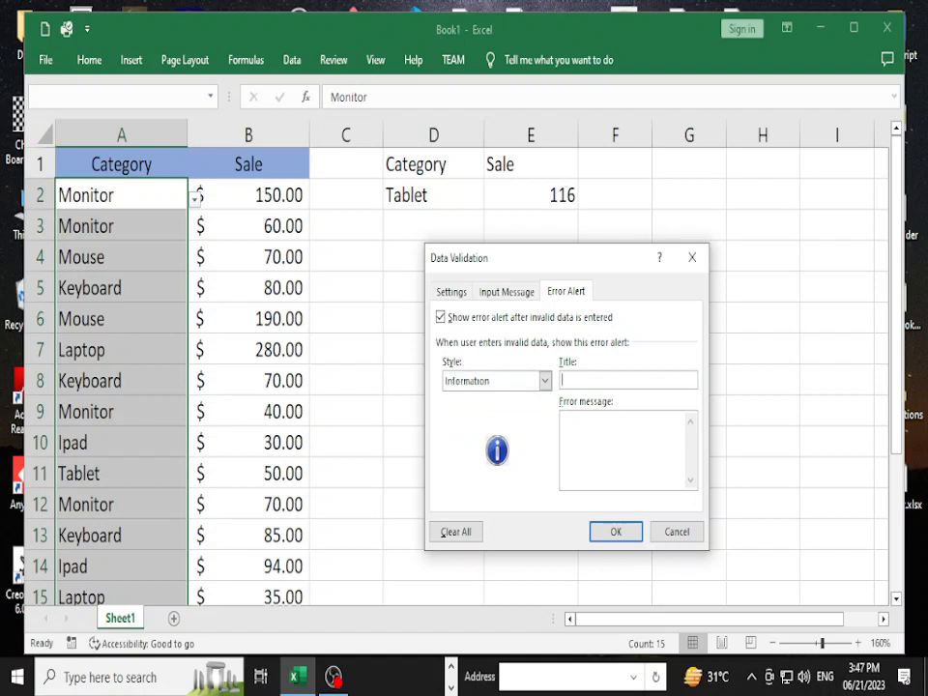
text(Information)
click(619, 445)
text(Please Mak)
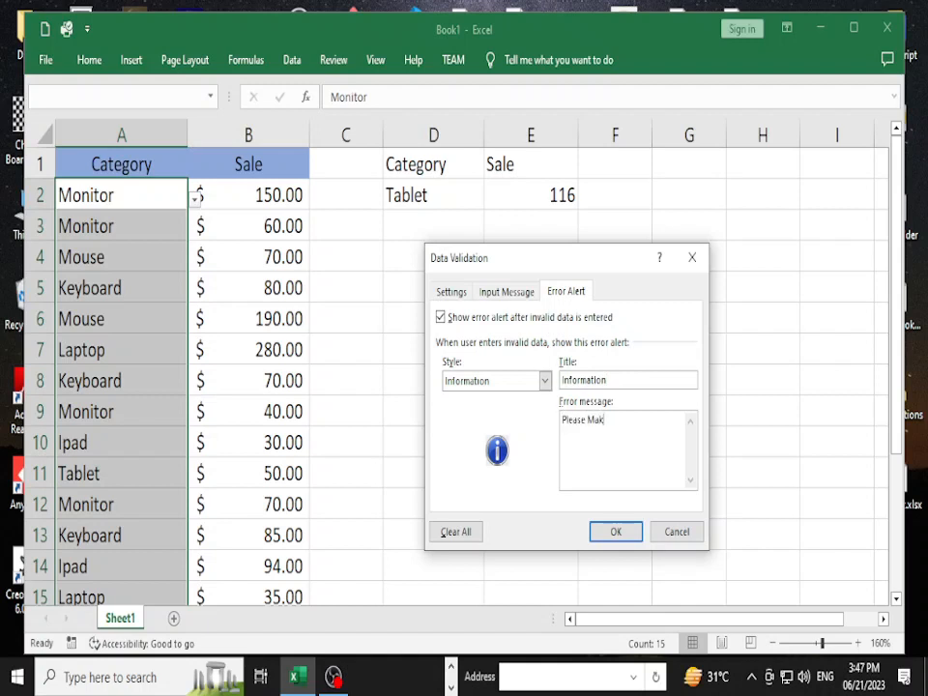
text(e Sure You are writing correct data)
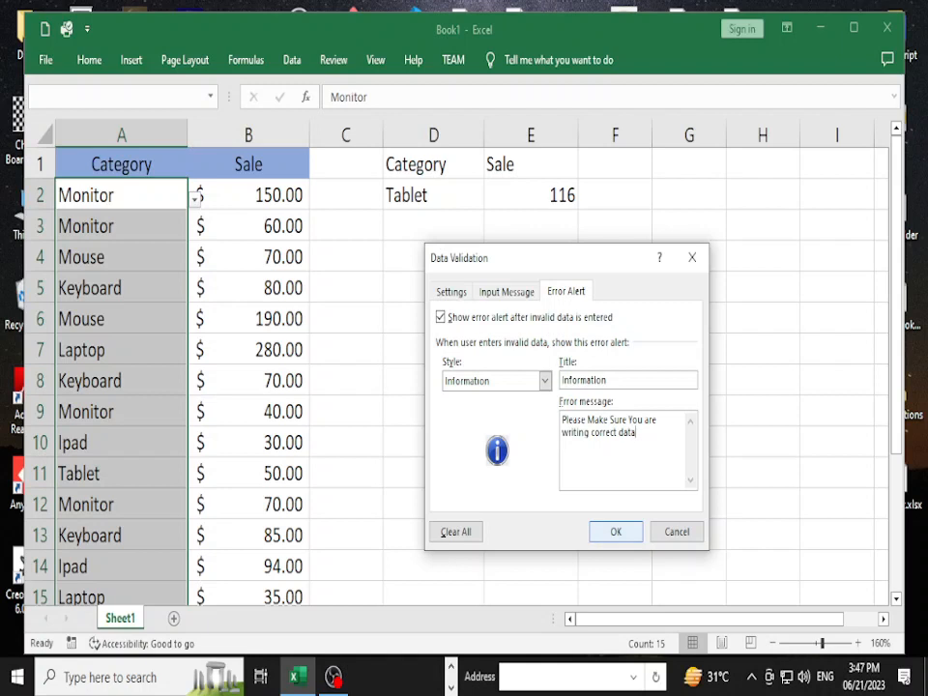
key(Return)
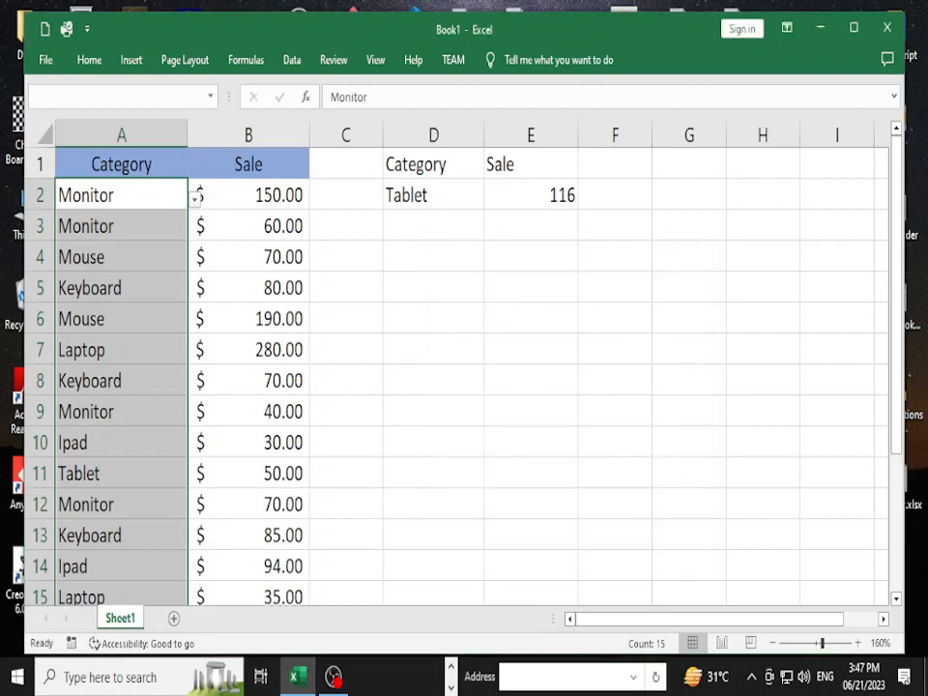
Step: Choose Keyboard from the category list in A2
click(121, 195)
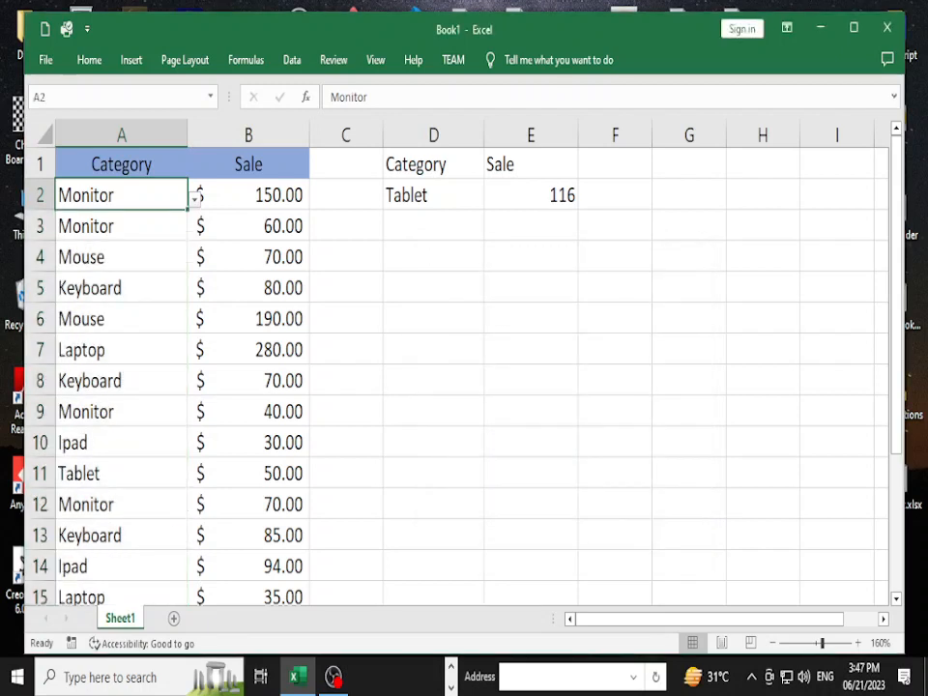
double_click(120, 195)
click(249, 226)
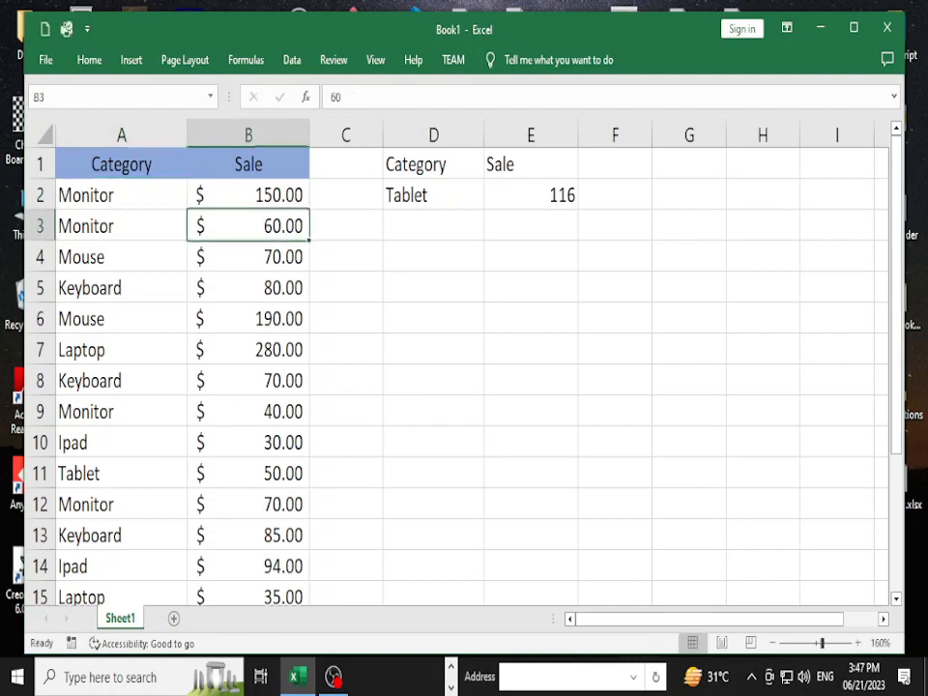
click(121, 195)
click(195, 200)
click(58, 263)
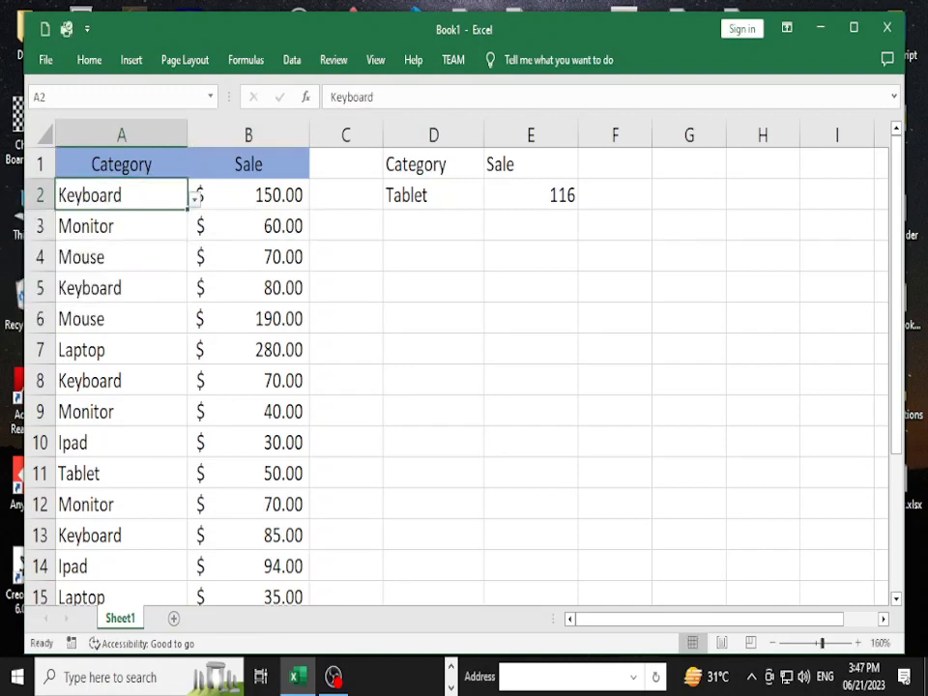
Step: Test the information alert by entering and accepting Hello in A2, and undo that entry
double_click(126, 195)
drag(126, 196, 41, 195)
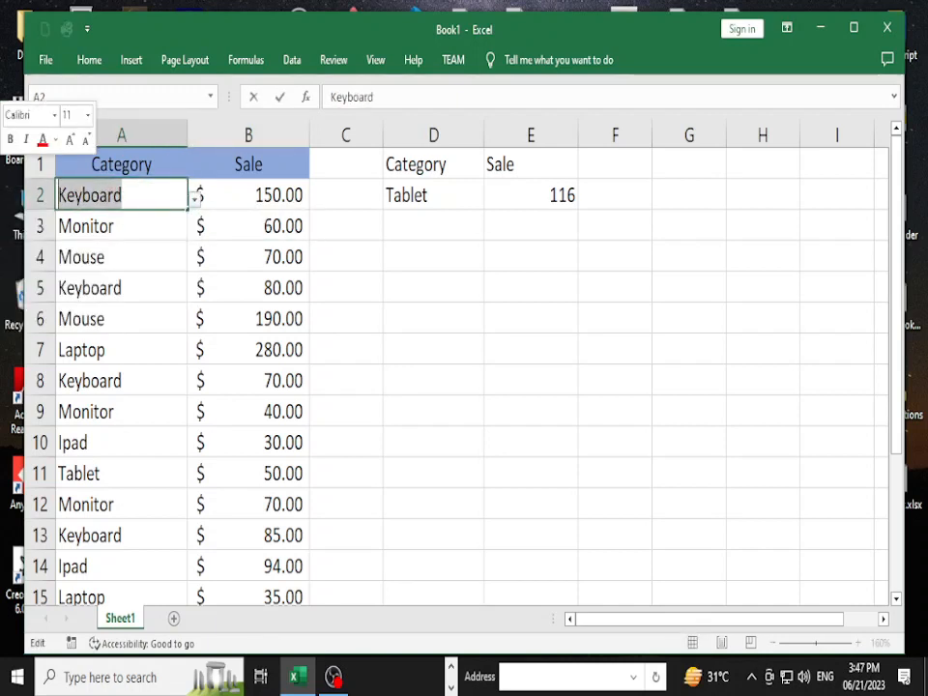
key(BackSpace)
text(Hello)
key(Return)
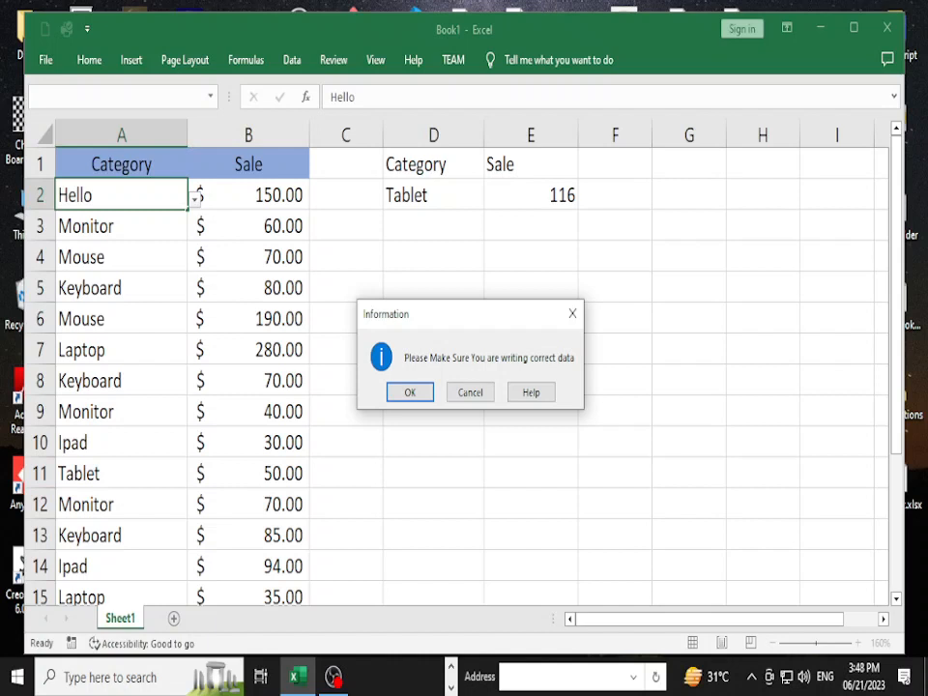
click(410, 393)
click(121, 319)
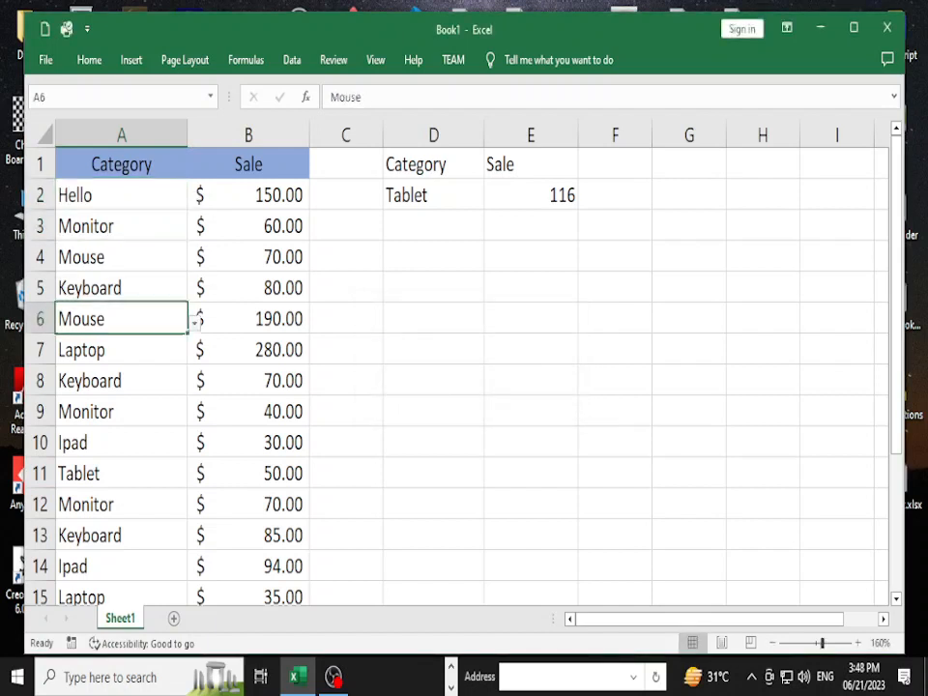
click(121, 195)
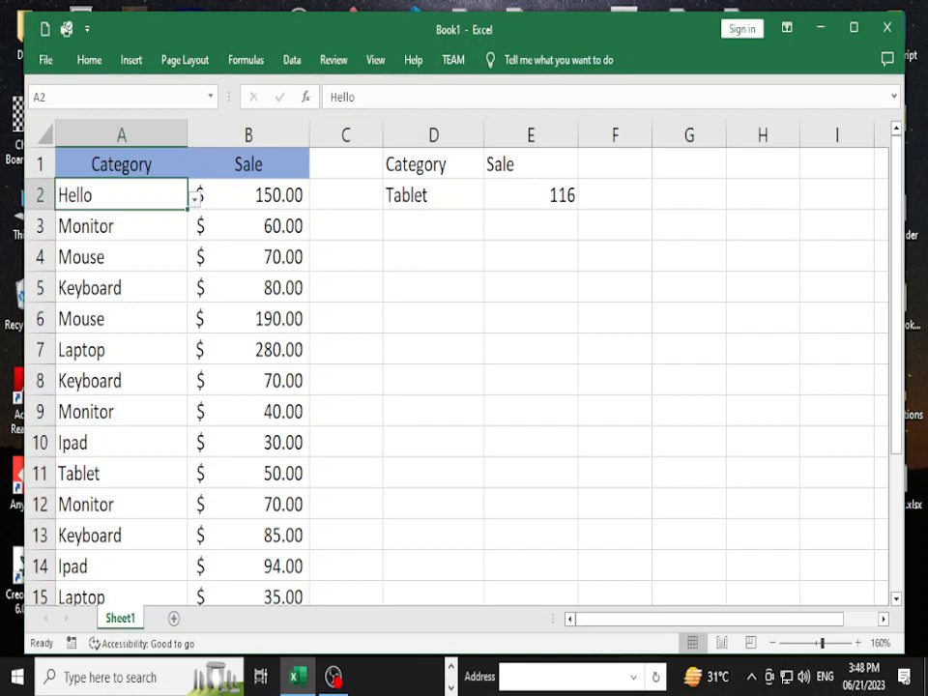
key(ctrl+z)
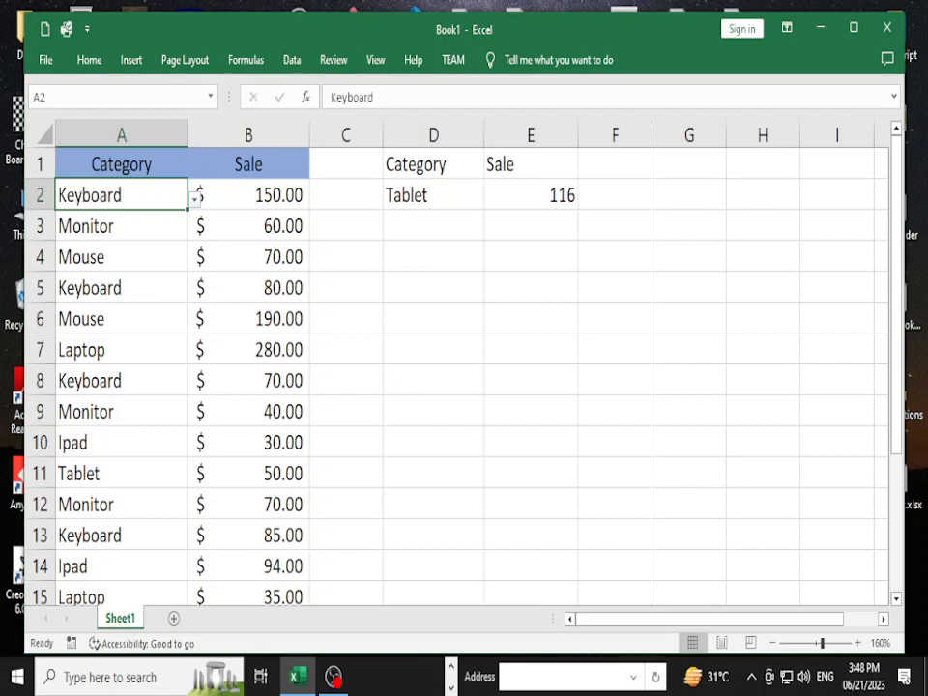
Step: Fill the Tablet category from A16 down through A19
scroll(456, 377, down, 7)
scroll(456, 377, up, 3)
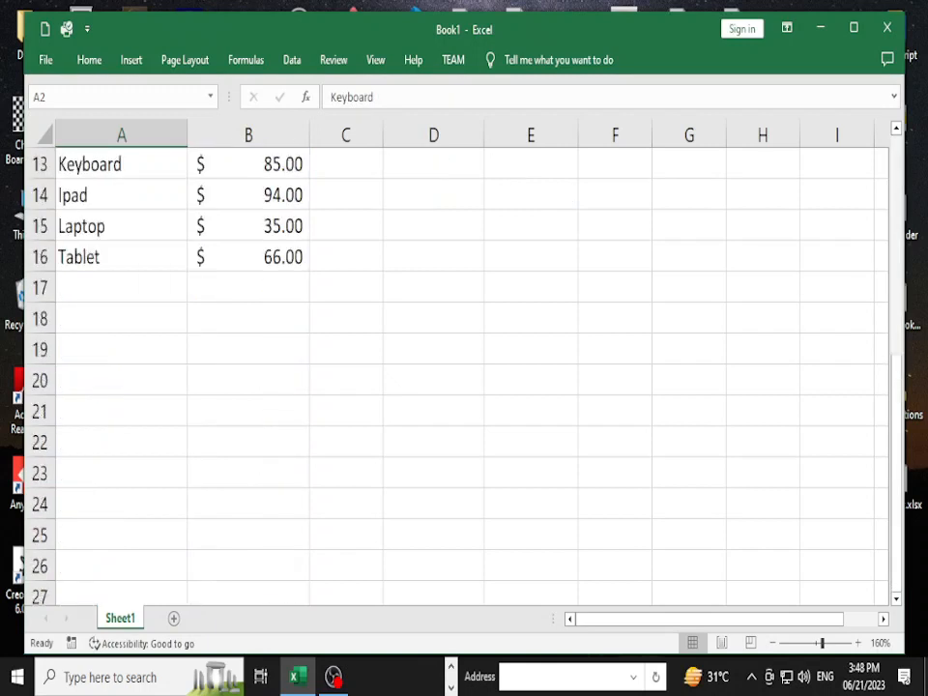
click(121, 257)
drag(187, 271, 189, 348)
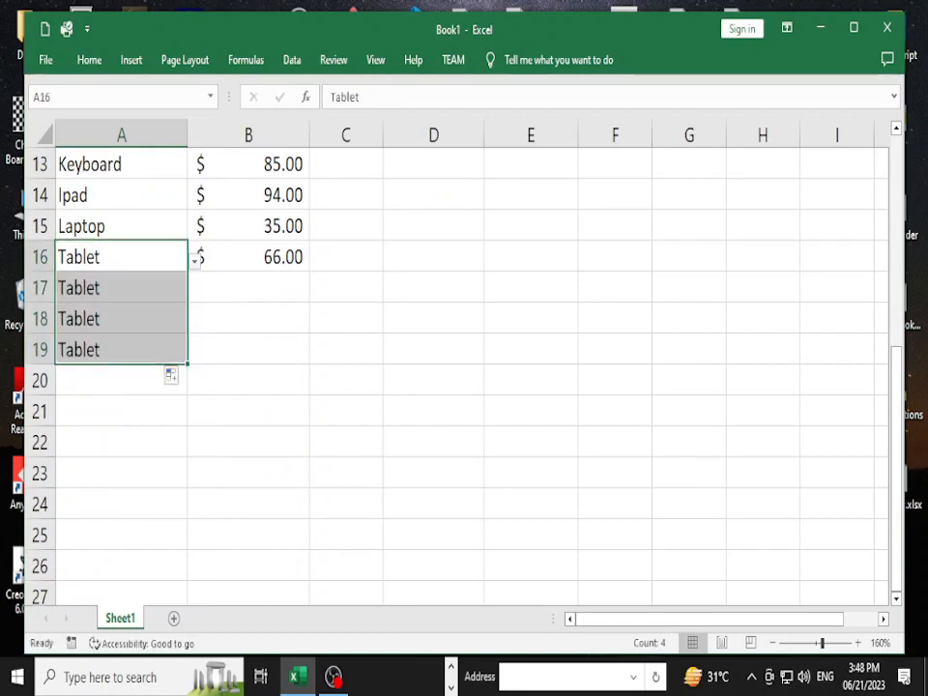
Step: Try to enter Mobile in A17 to test the copied validation, and cancel the entry
double_click(116, 288)
double_click(79, 288)
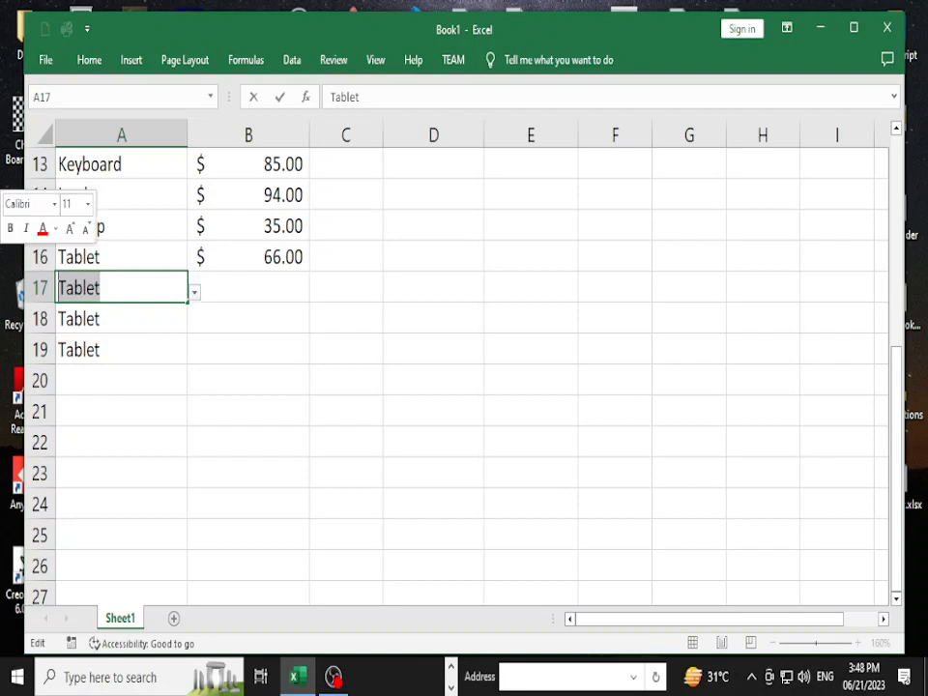
text(Mobikle)
key(BackSpace)
key(BackSpace)
key(BackSpace)
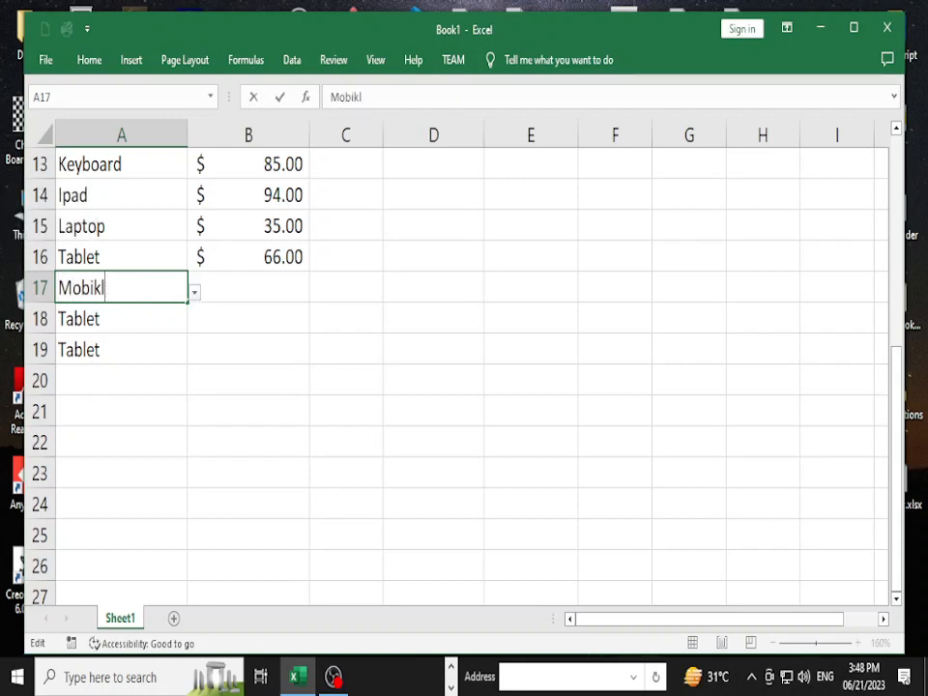
text(le)
key(Return)
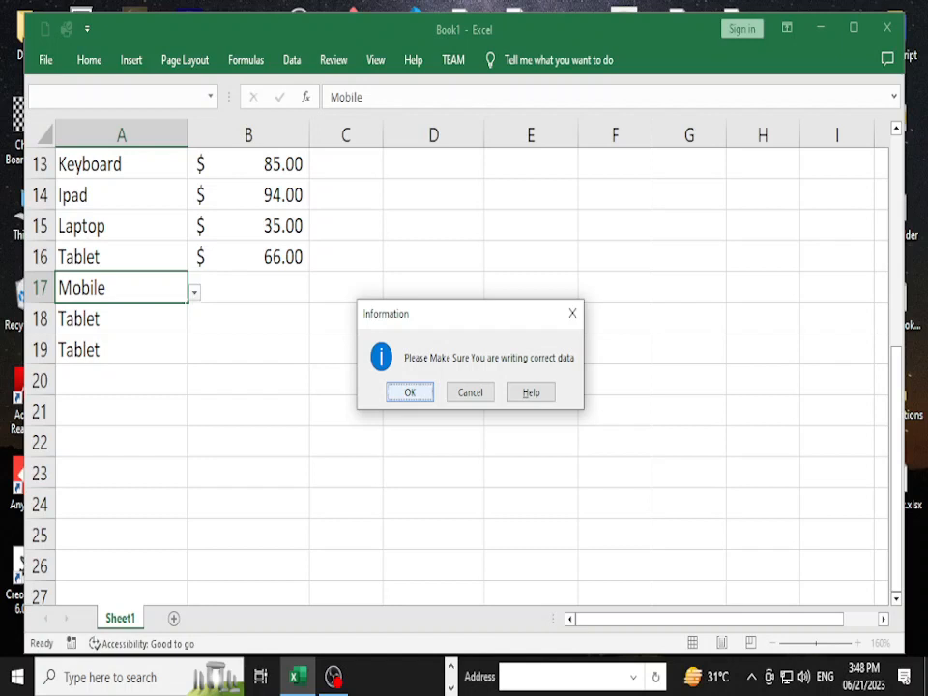
click(471, 393)
click(248, 350)
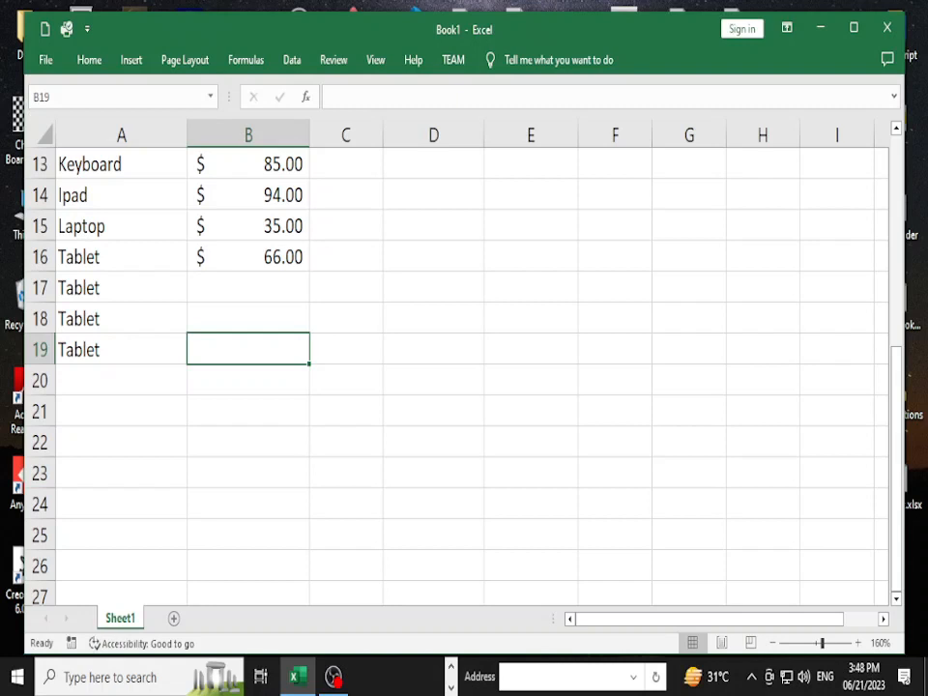
Step: View the category choices in A16's validation list and close it without choosing one
click(121, 257)
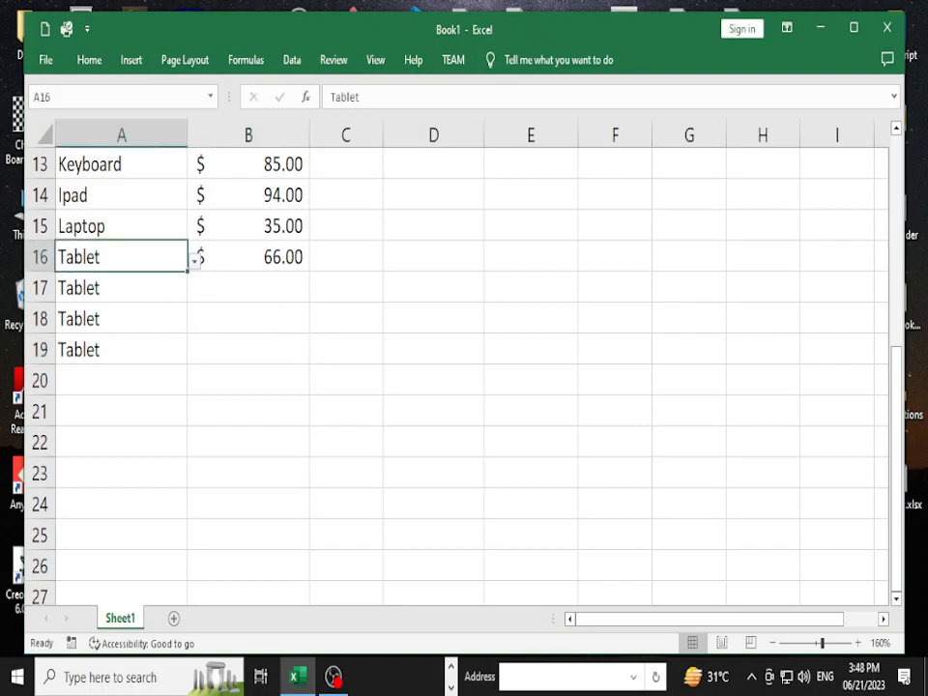
click(194, 261)
key(Escape)
Step: Set the error alert style of the category cells A2:A19 to Warning and title the alert Warning
scroll(121, 222, up, 4)
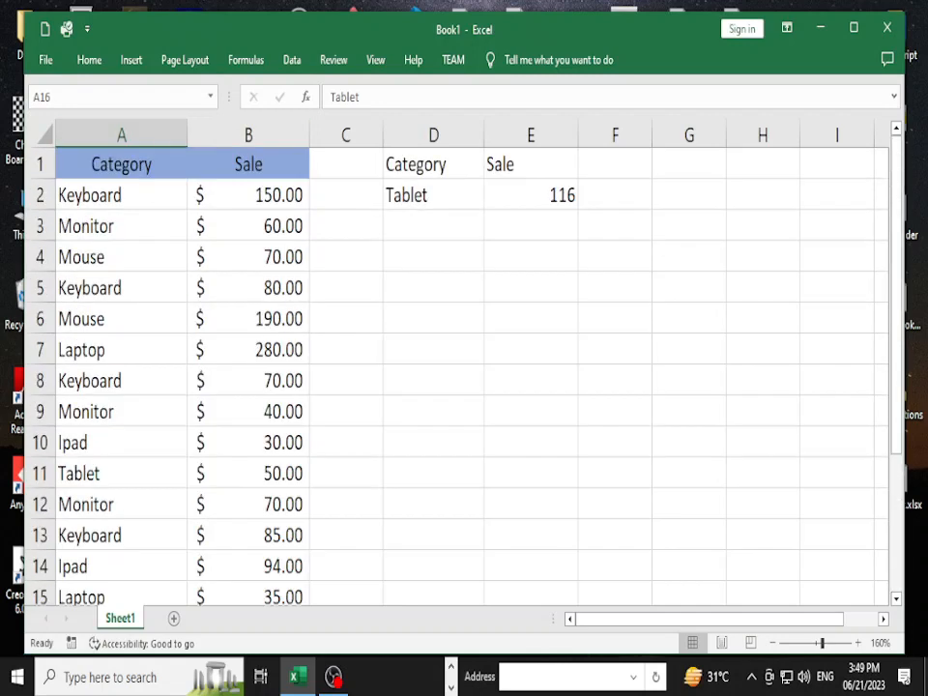
click(121, 195)
key(ctrl+shift+Down)
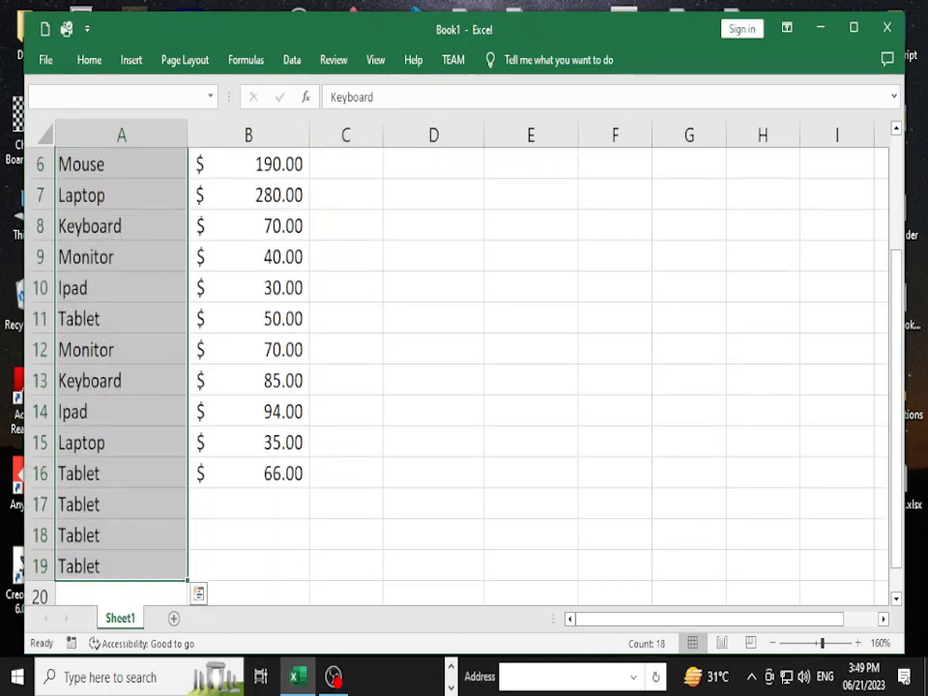
click(292, 60)
click(530, 133)
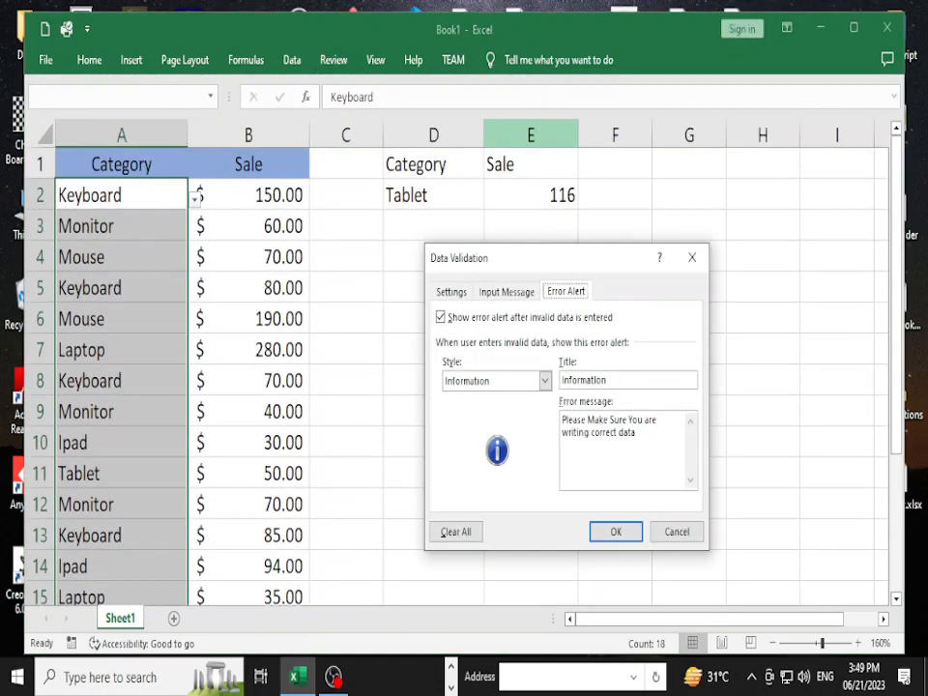
click(545, 381)
click(498, 411)
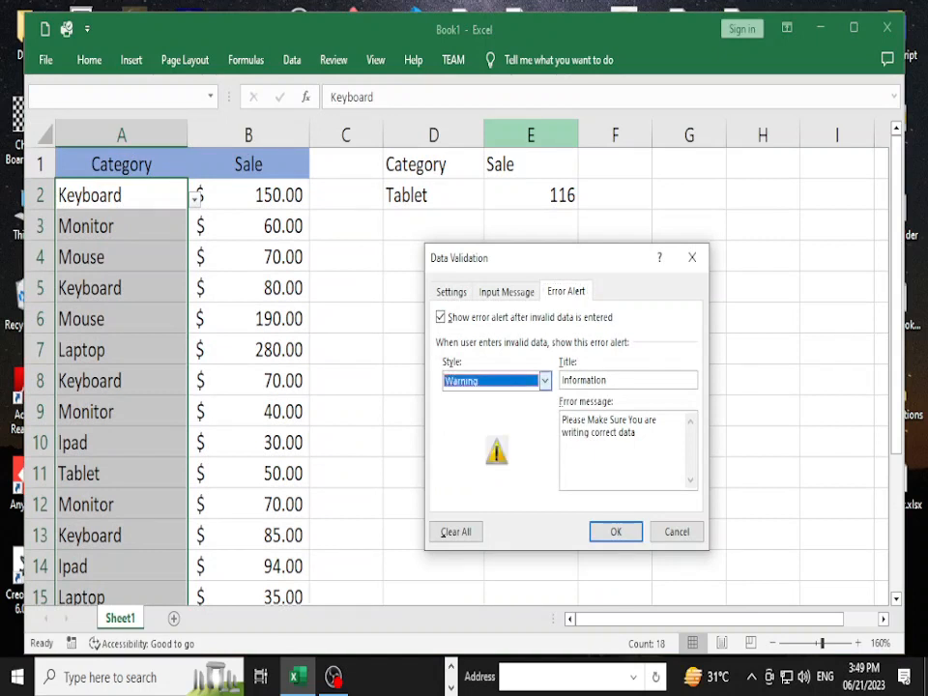
key(Tab)
text(War)
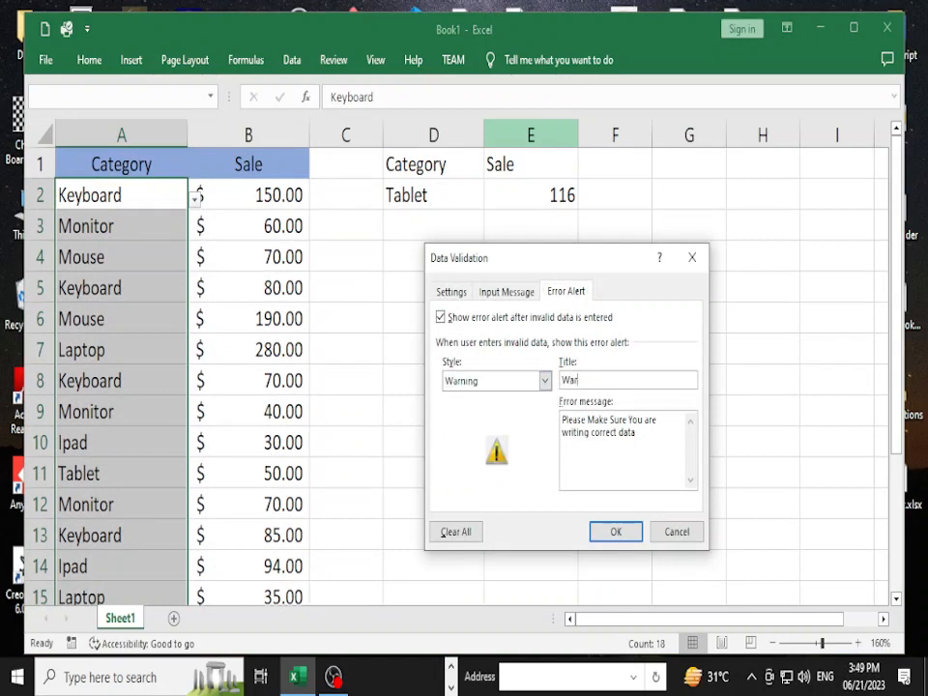
text(ning)
Step: Replace the alert's error message with "You are Writing Invild data" and apply the validation
key(Tab)
key(BackSpace)
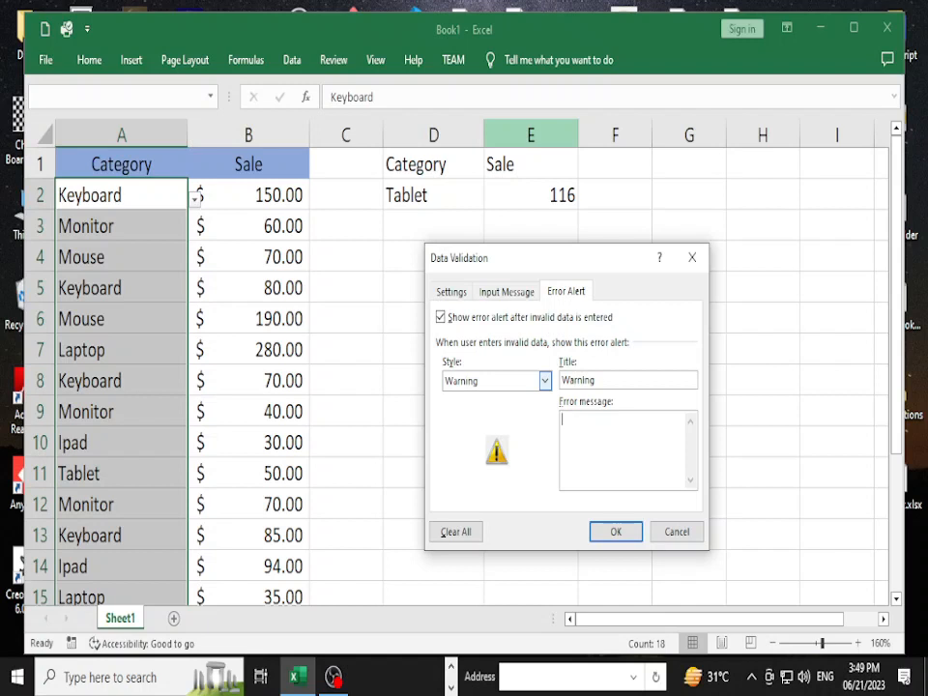
text(You are )
text(in)
key(BackSpace)
key(BackSpace)
key(BackSpace)
text(Writing I)
text(lid data)
click(631, 420)
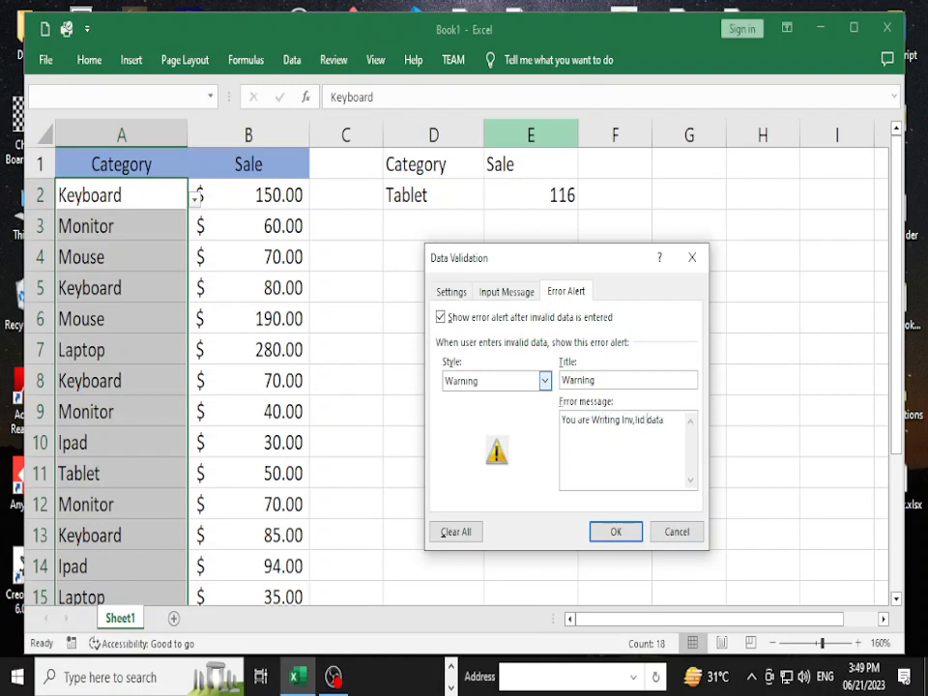
key(BackSpace)
text(a)
key(Return)
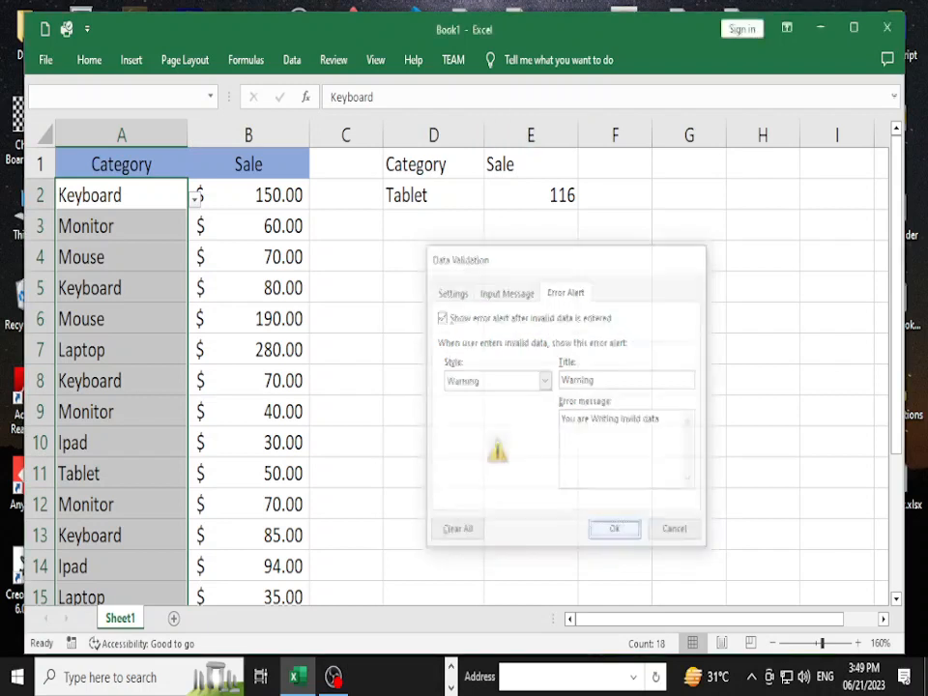
Step: Test the Warning alert by entering "sdfhdsfh" in A3 and accepting it, and undo the entry
click(121, 226)
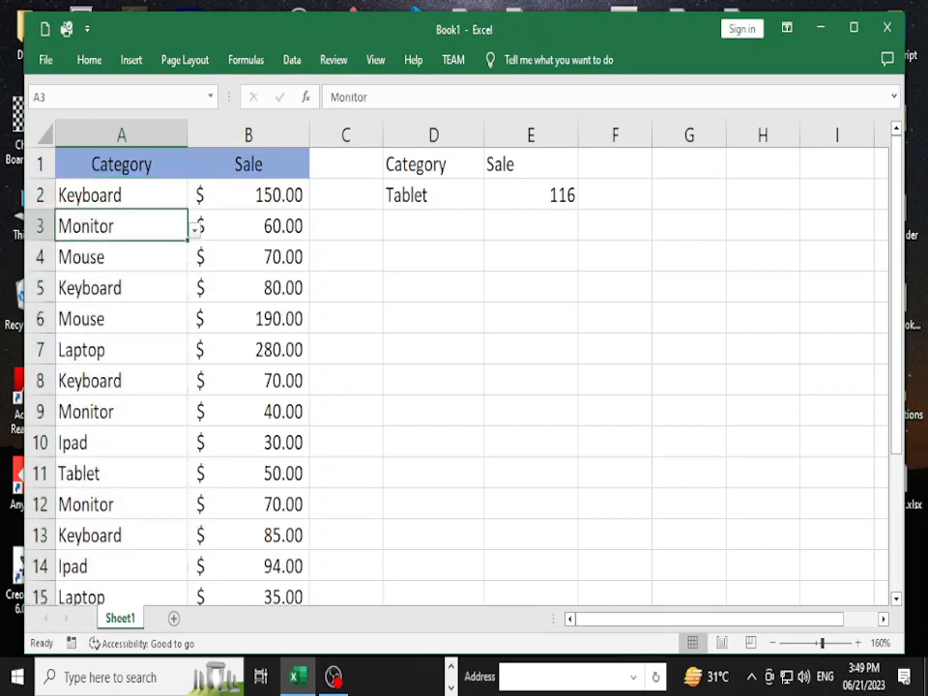
text(sdfhdsfh)
key(Return)
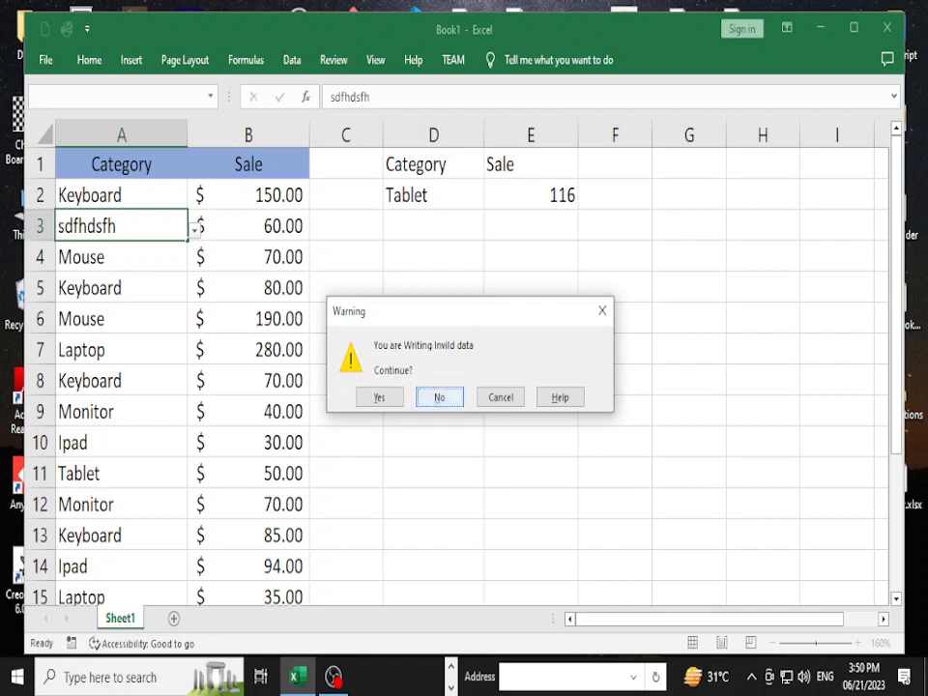
key(y)
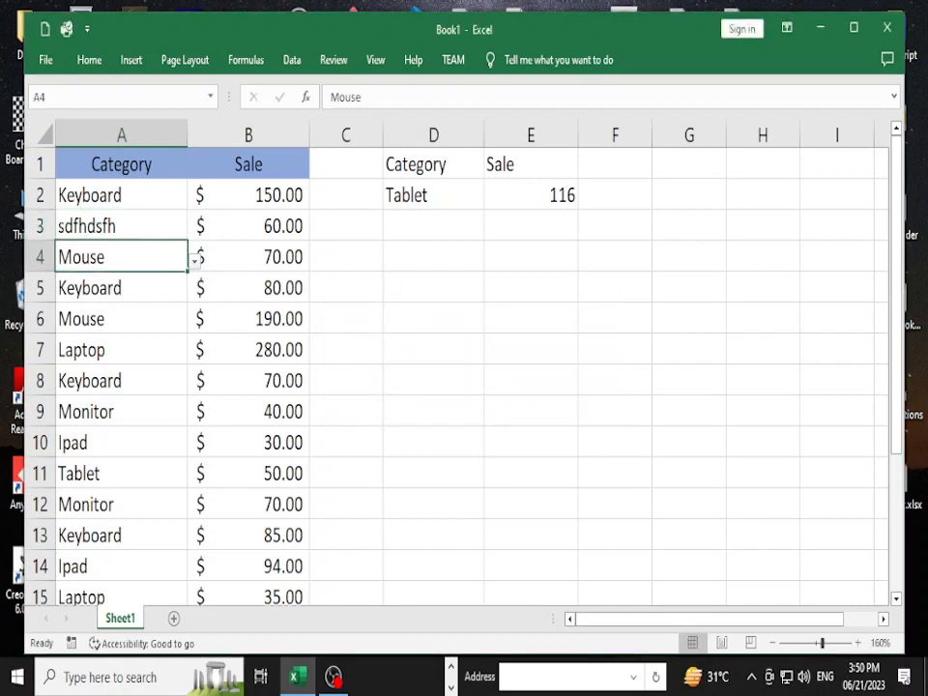
key(ctrl+z)
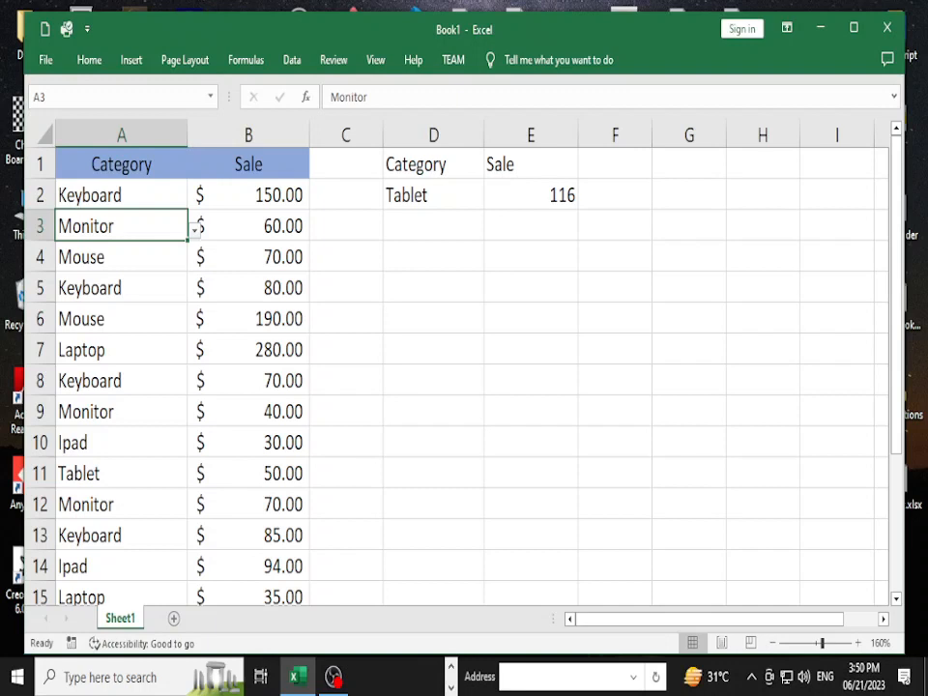
click(291, 60)
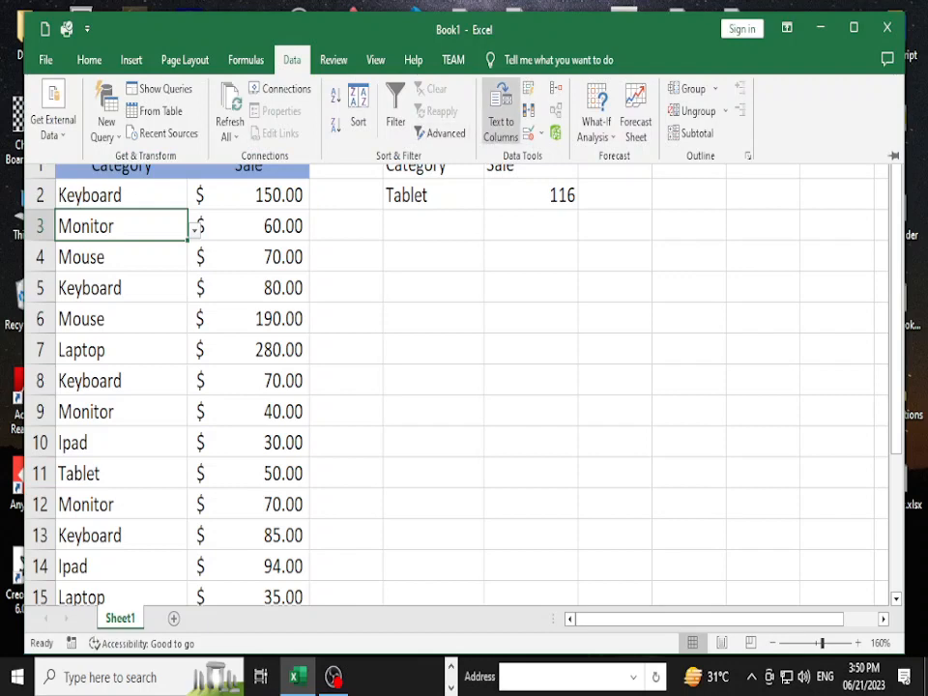
click(533, 132)
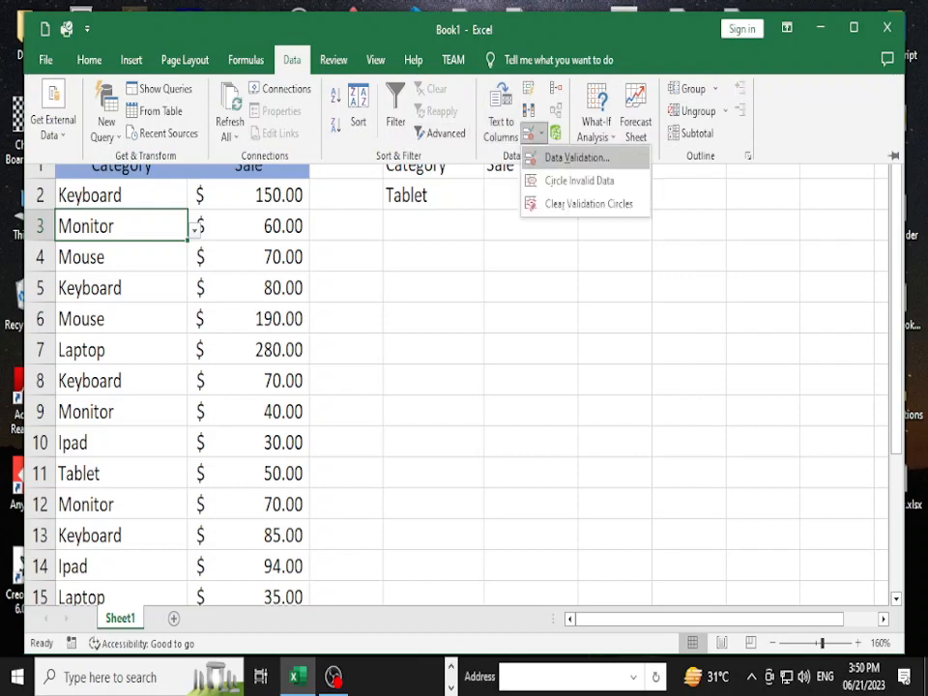
click(121, 195)
click(121, 196)
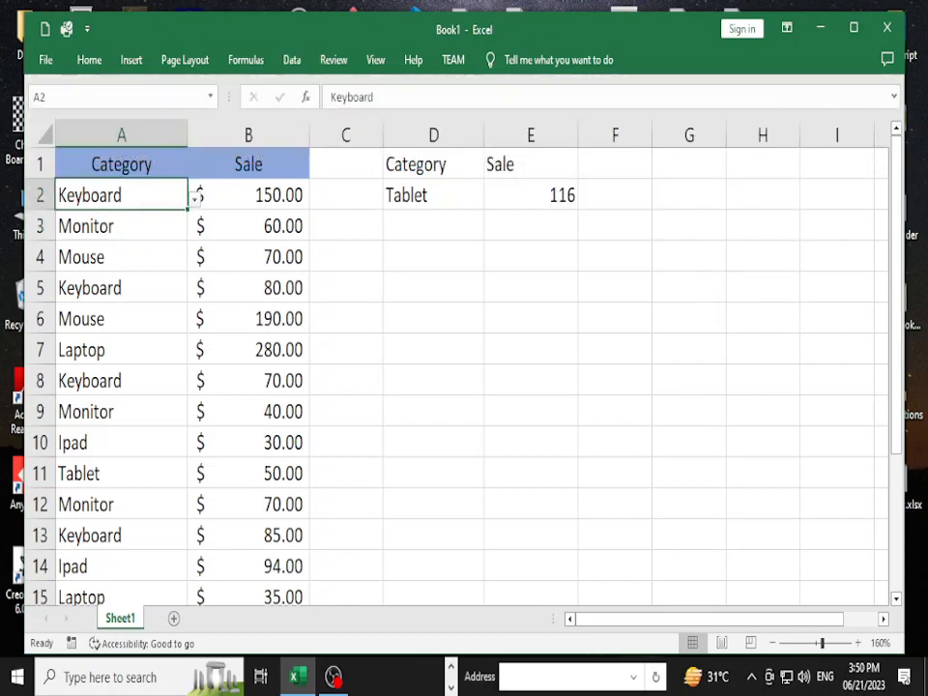
key(ctrl+shift+Right)
key(ctrl+shift+Down)
key(ctrl+shift+Left)
key(ctrl+Up)
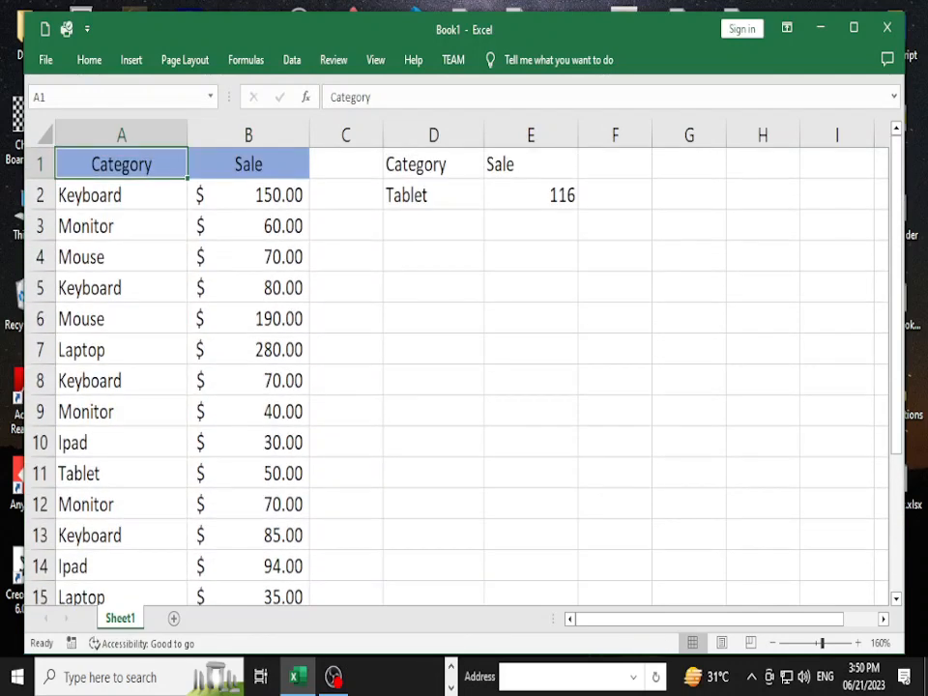
Step: Set the error alert style of the category cells A2:A19 to Stop and title the alert Stop
key(Down)
key(ctrl+shift+Down)
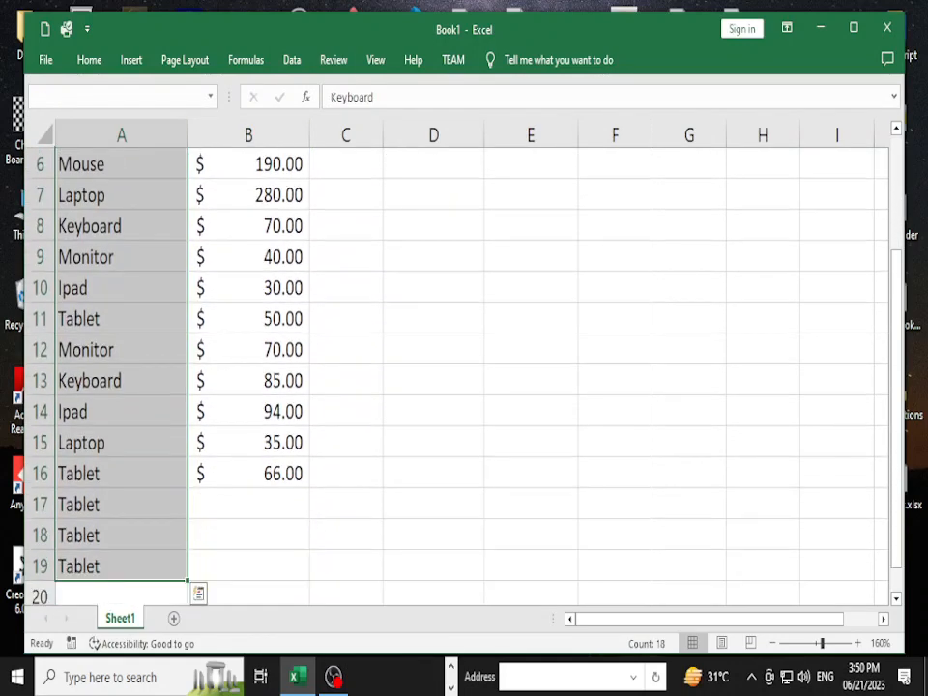
click(292, 60)
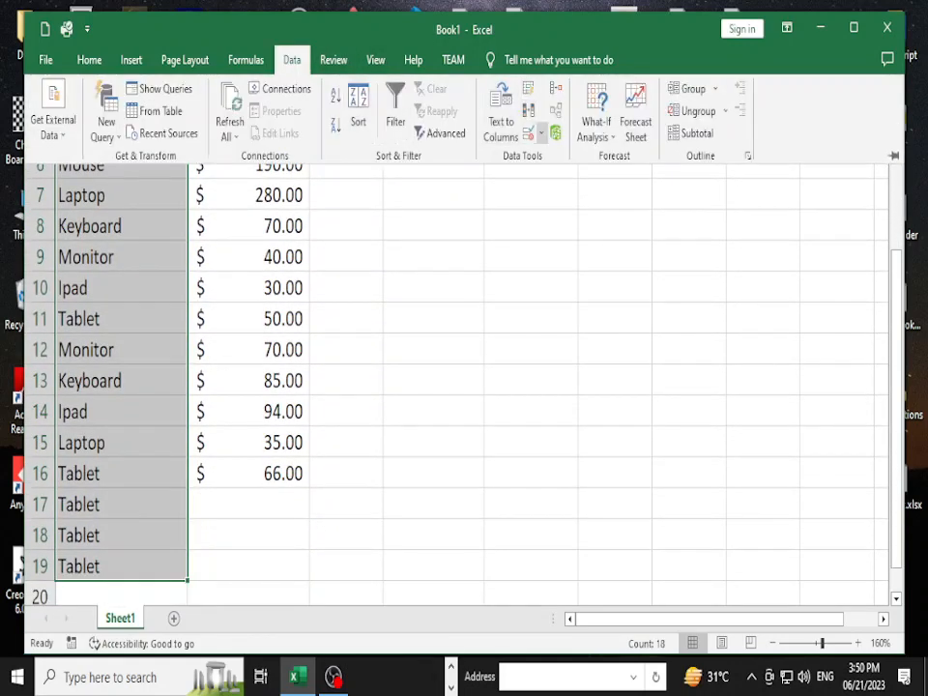
click(541, 133)
click(591, 131)
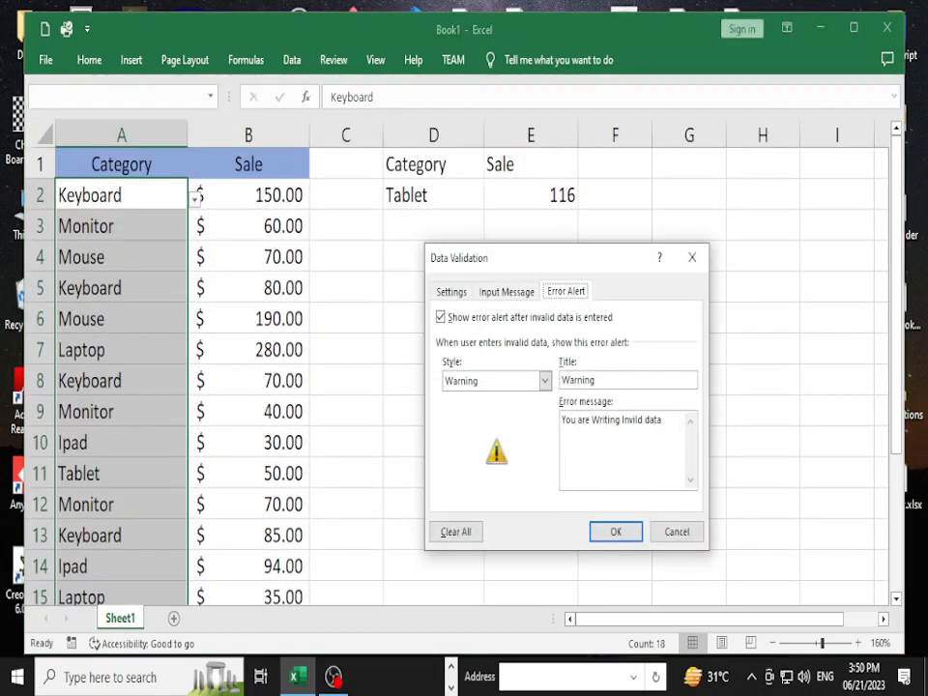
click(545, 380)
click(453, 397)
click(545, 380)
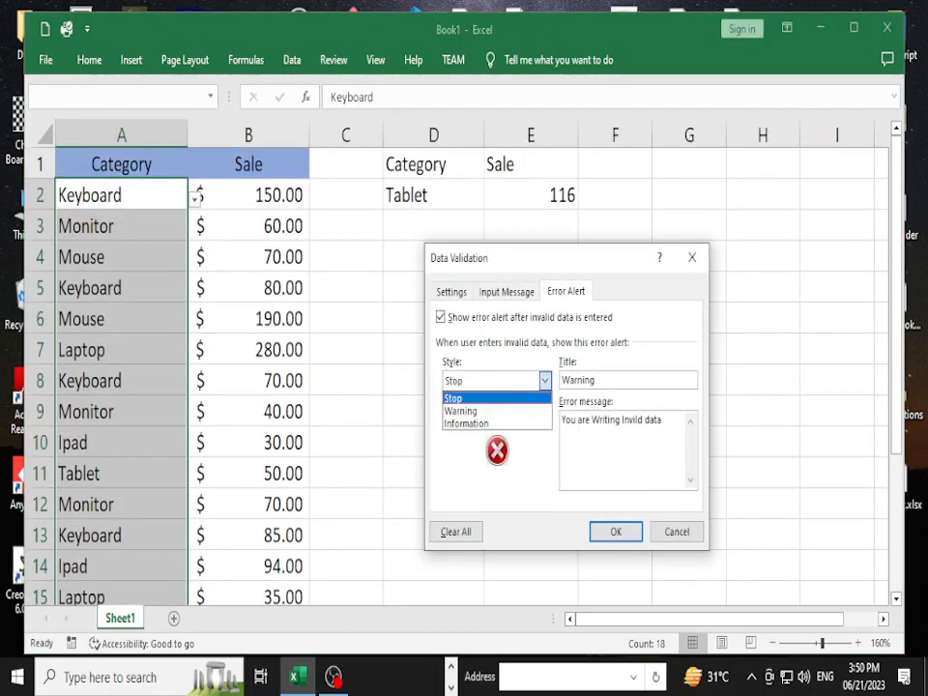
click(474, 398)
key(Tab)
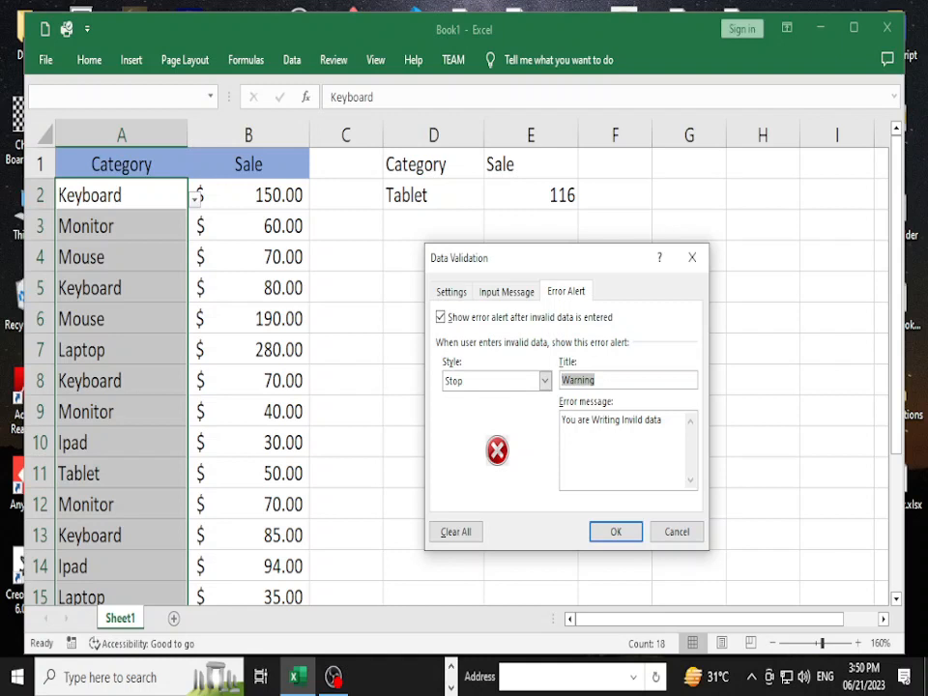
text(Stop)
Step: Replace the alert's error message with "Invalid Data is not Allowed" and apply the validation
drag(662, 420, 591, 421)
key(BackSpace)
key(BackSpace)
key(BackSpace)
key(BackSpace)
key(BackSpace)
key(BackSpace)
key(BackSpace)
key(BackSpace)
key(BackSpace)
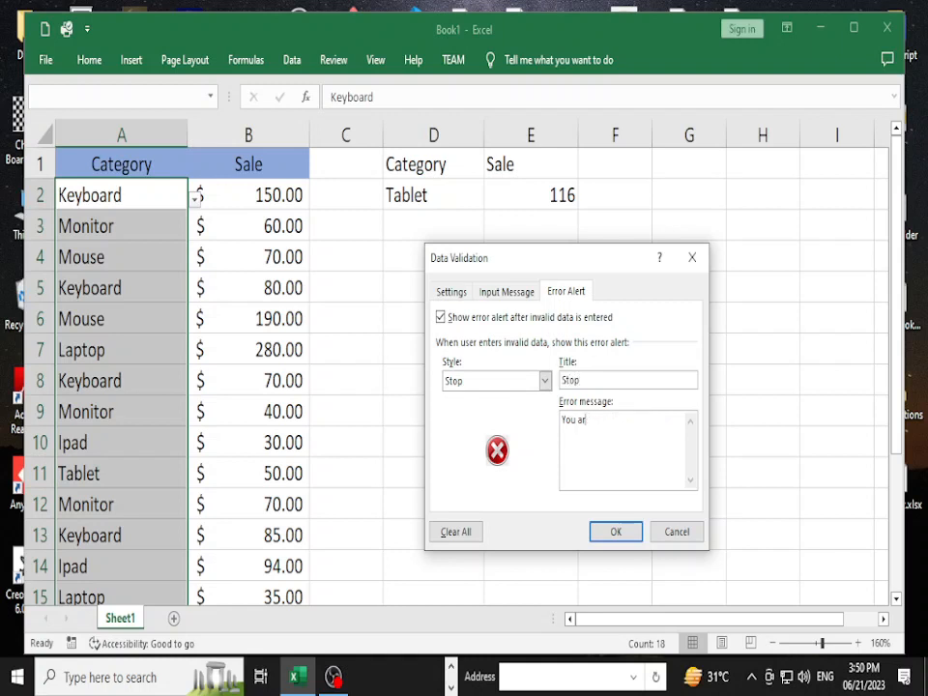
text(Invalid Datga kis not Allow)
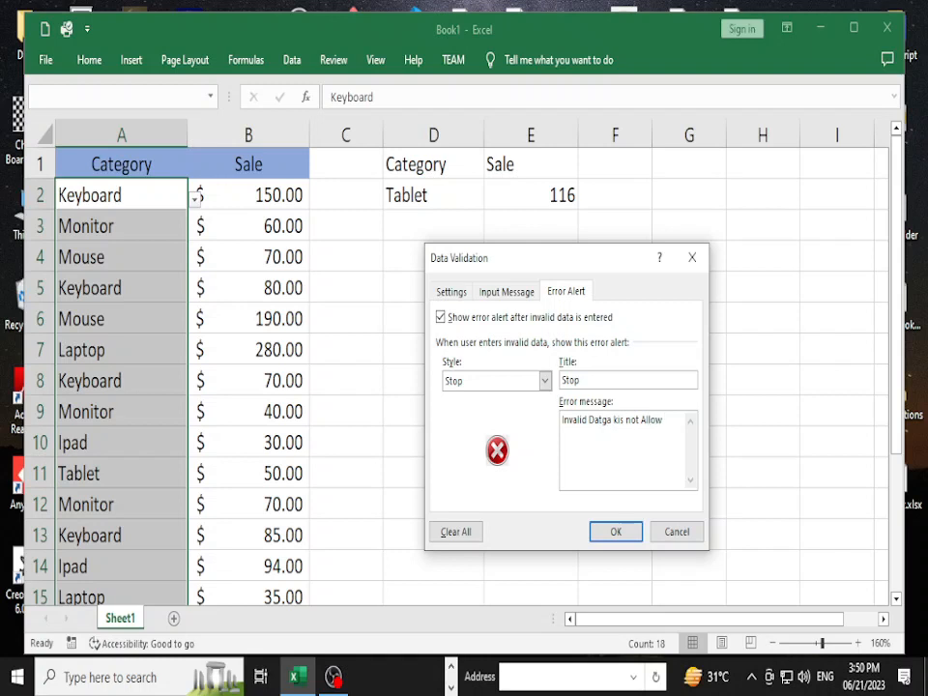
text(ed)
click(615, 420)
key(BackSpace)
key(BackSpace)
click(615, 531)
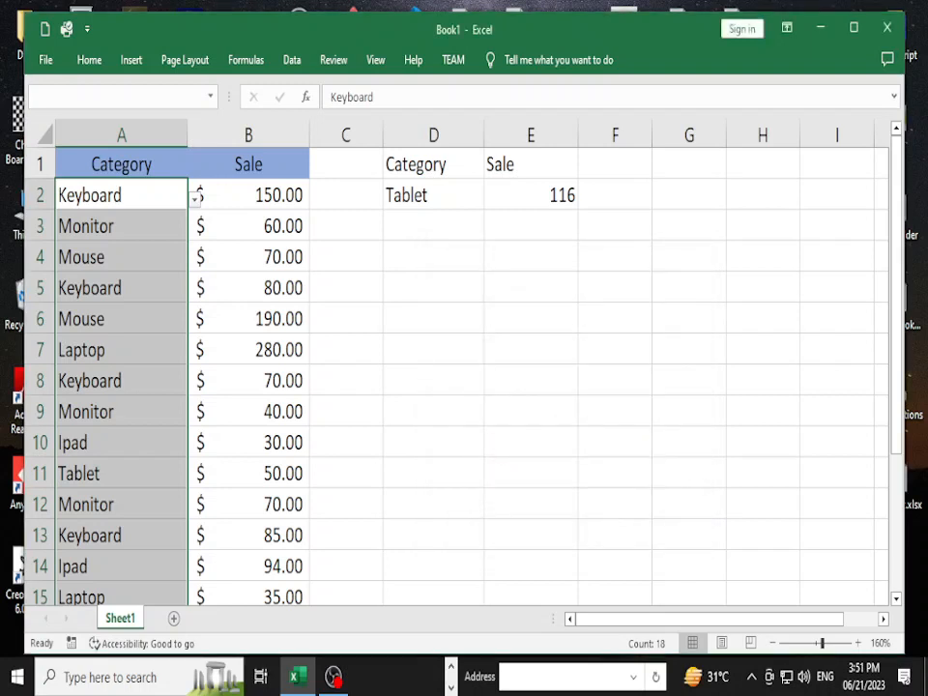
Step: Try to enter the invalid categories "sdfhds" and "dfhds" in A4 to test the Stop alert, and cancel the entry
click(121, 258)
text(sdfhds)
key(Return)
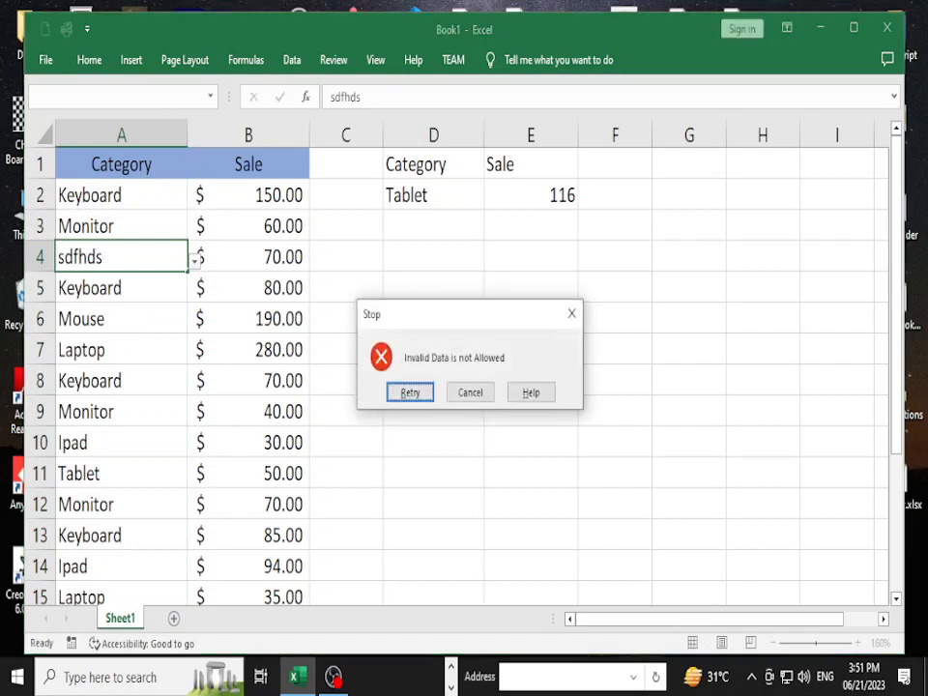
key(Return)
text(dfhds)
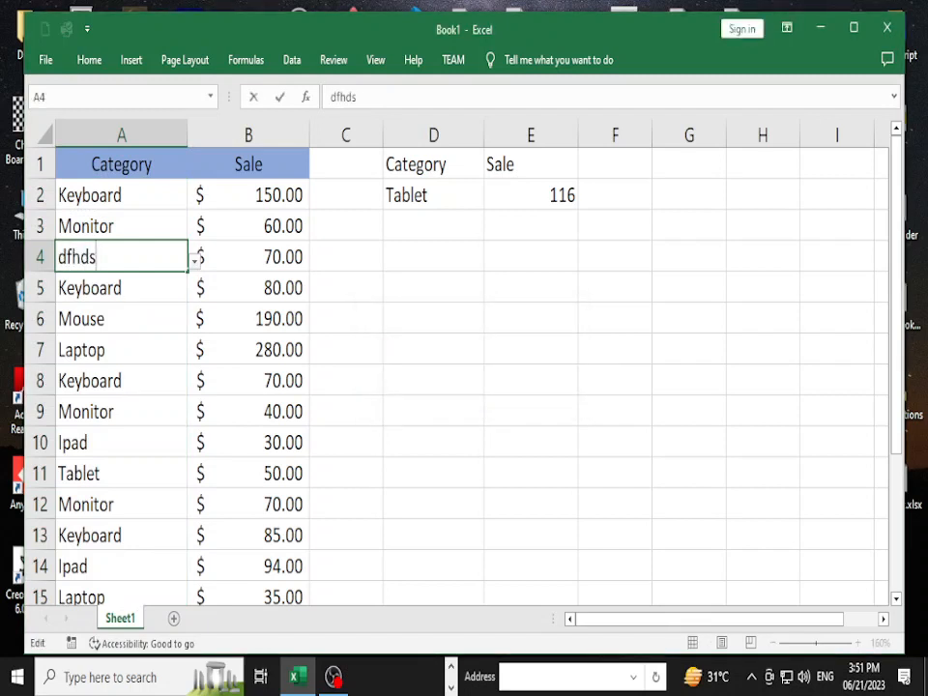
key(Return)
key(Return)
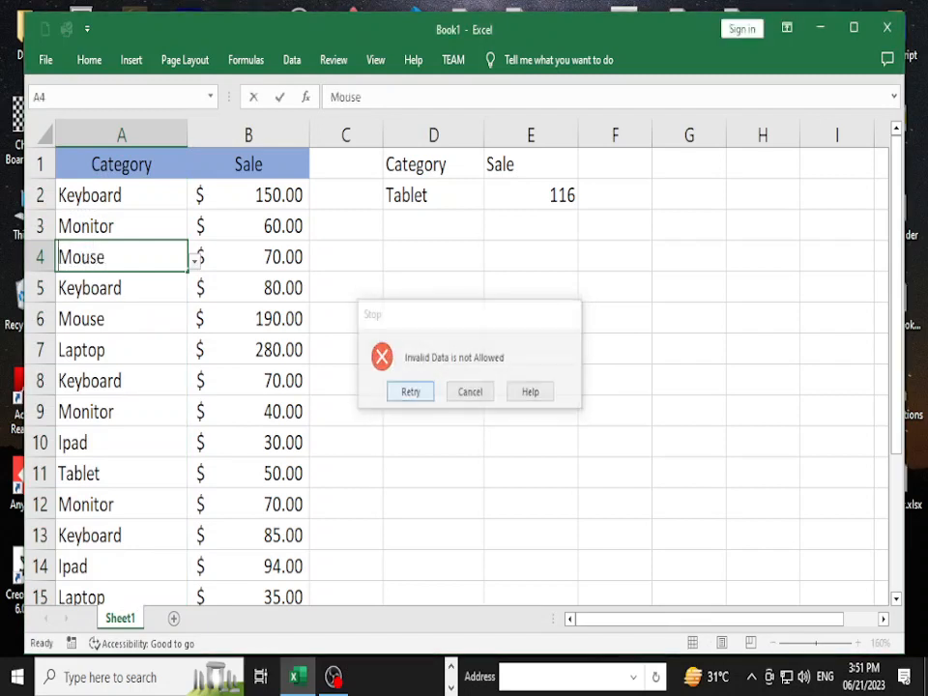
key(Return)
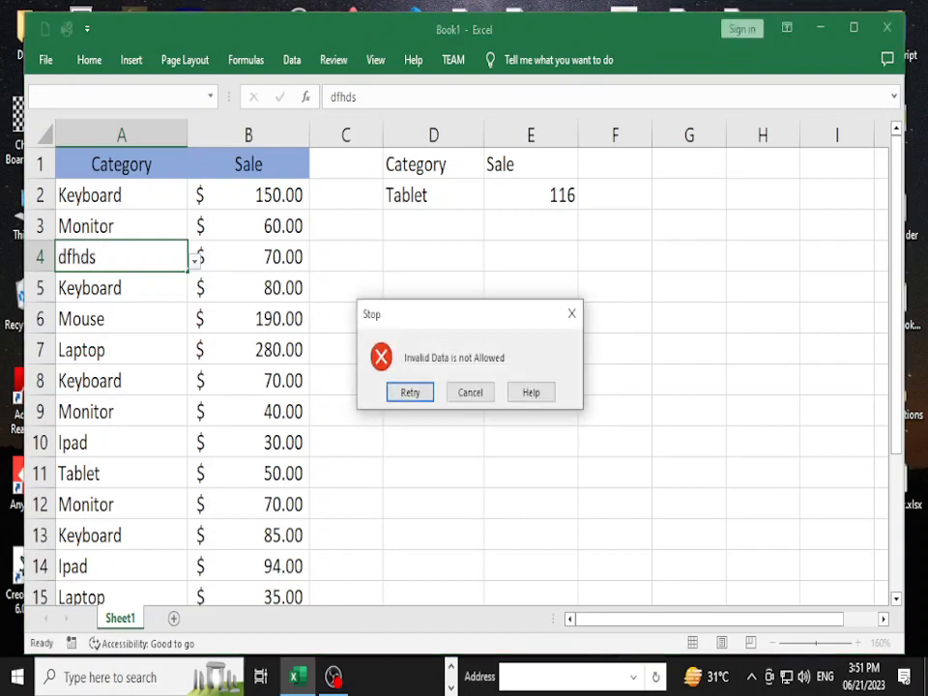
key(Escape)
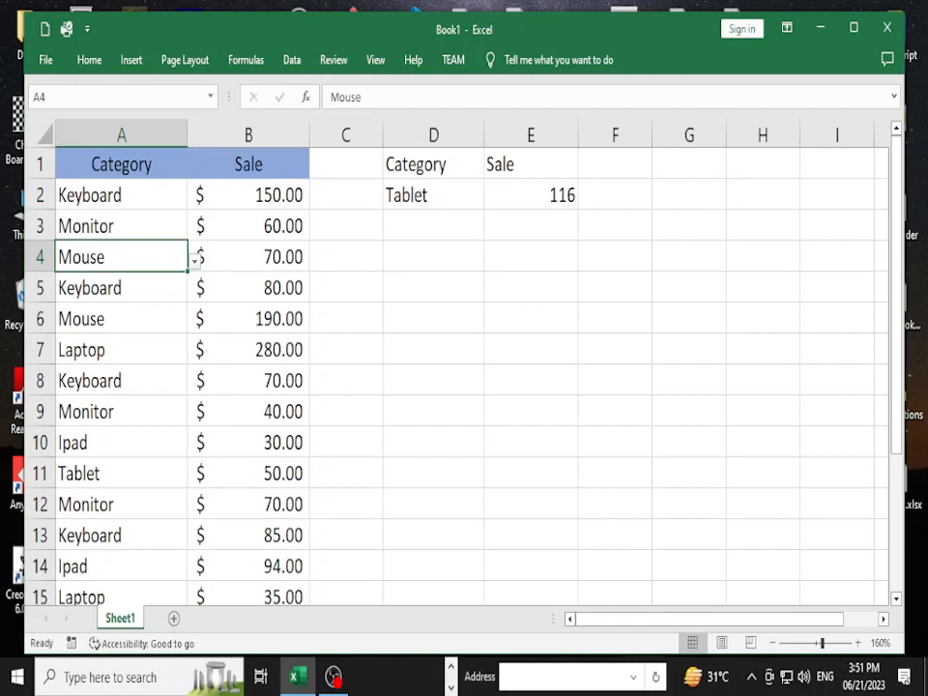
Step: Choose Monitor from the category list in D2 to total that category's sales
click(433, 195)
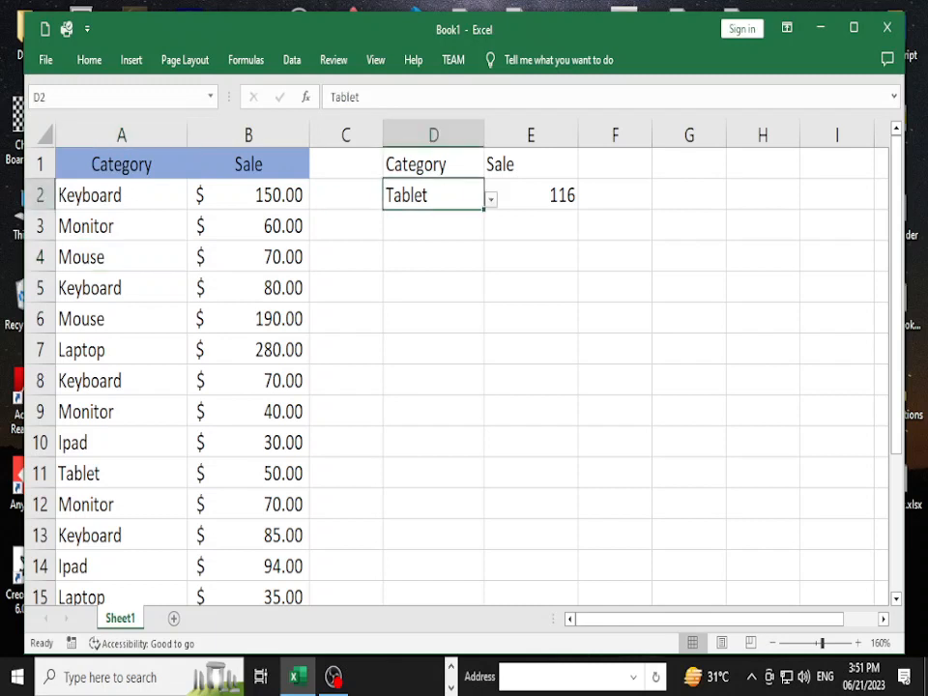
key(alt+Down)
key(Up)
key(Up)
key(Return)
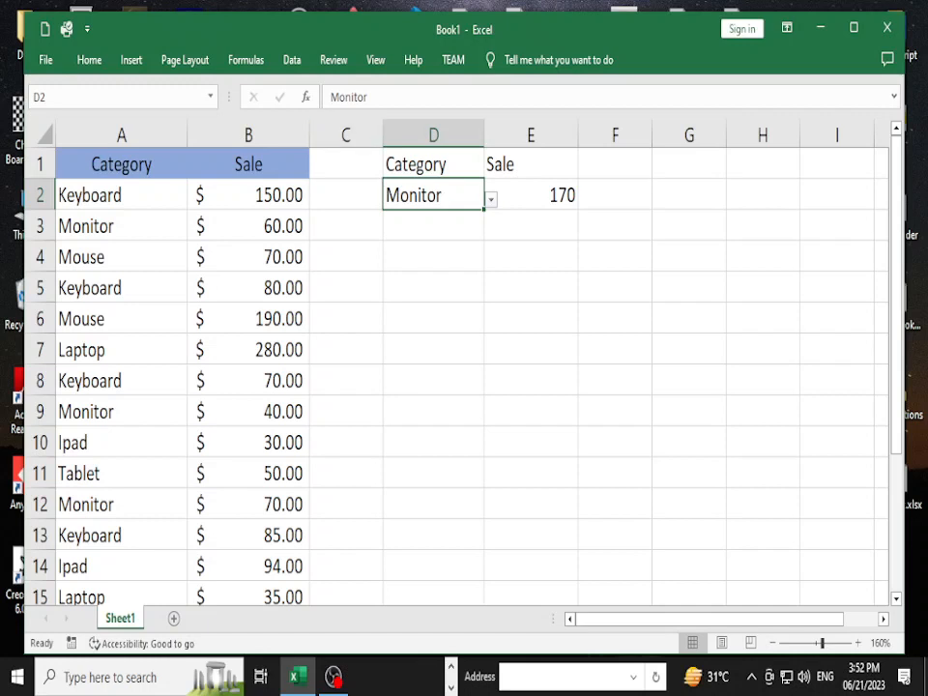
click(433, 287)
Step: Cancel the attempt to save Book1 and close the workbook without saving
key(ctrl+s)
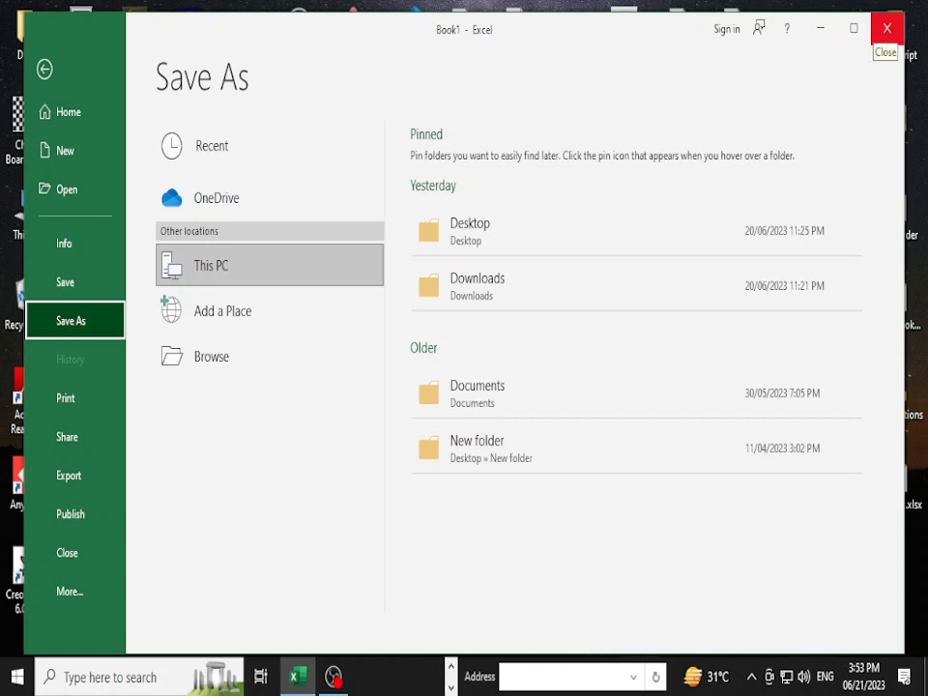
click(887, 28)
key(Return)
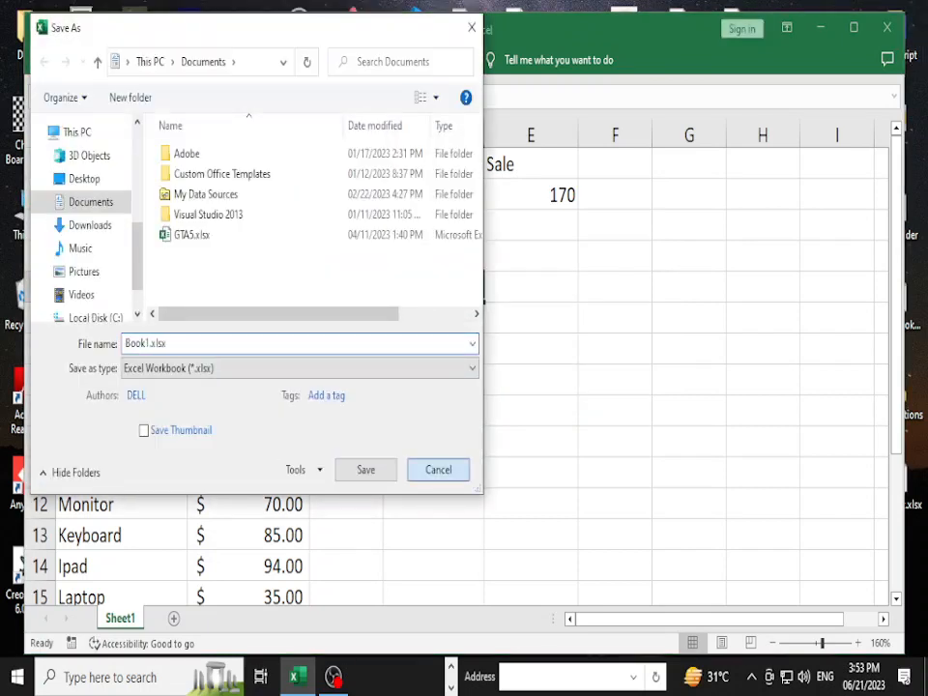
key(Escape)
click(547, 376)
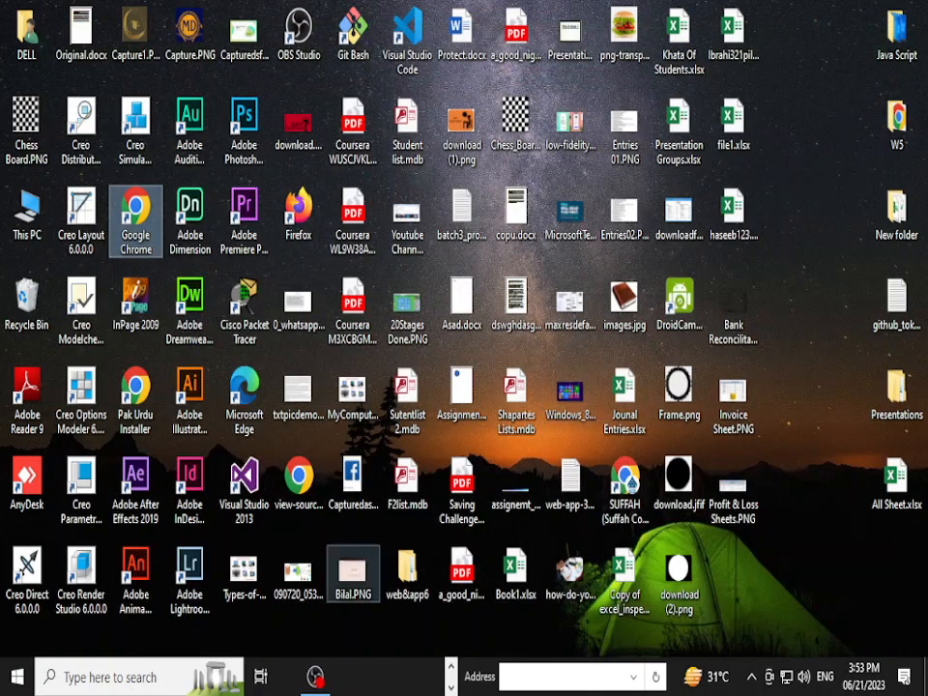
click(299, 676)
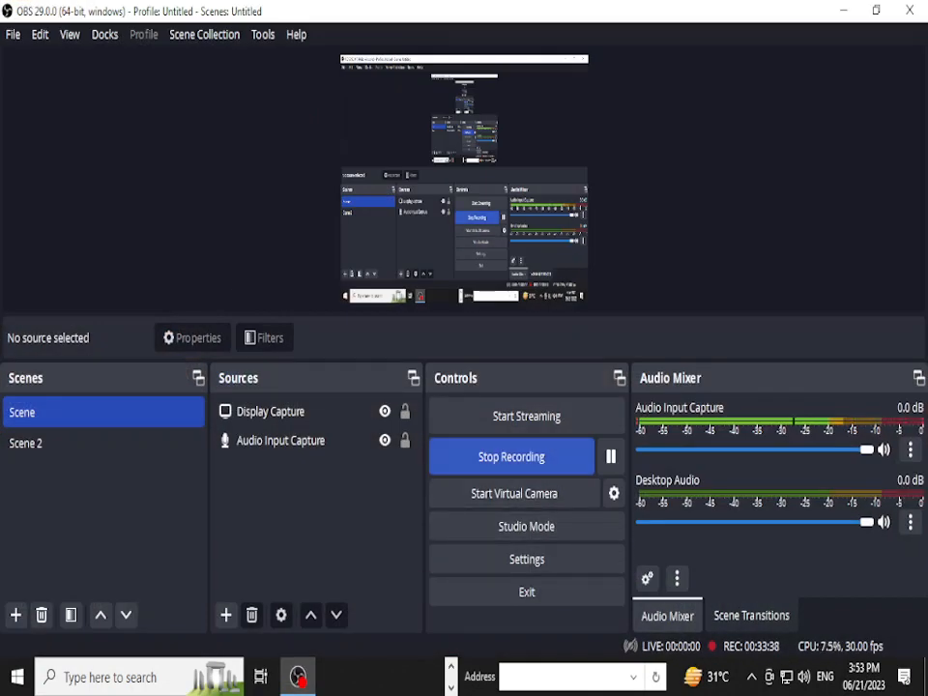